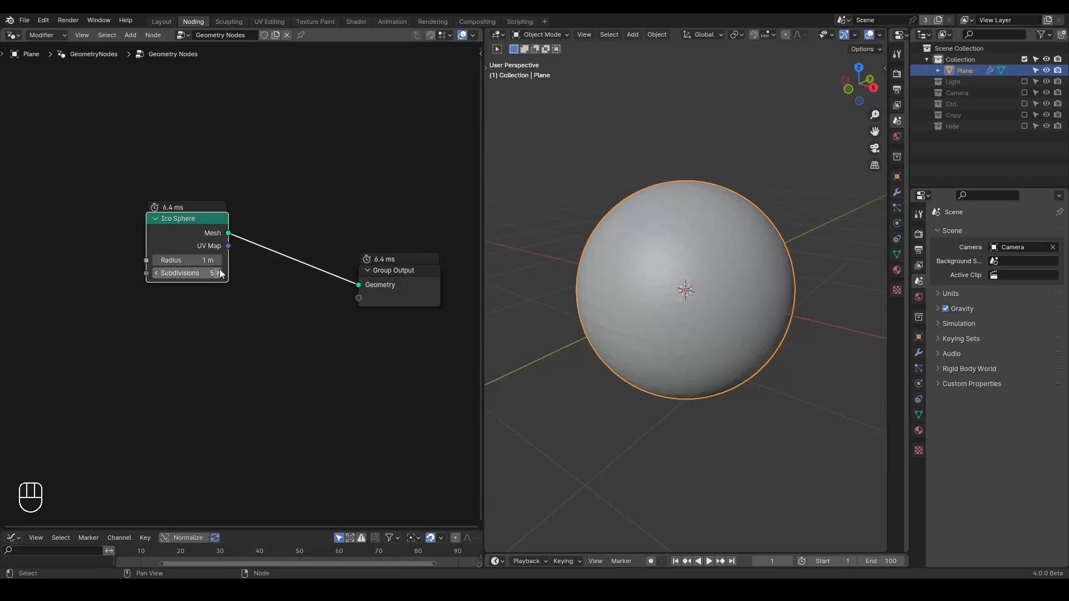
# Insert a Mesh to Volume node between the Ico Sphere and the Group Output.
pyautogui.moveTo(199, 234); pyautogui.dragTo(185, 272)
pyautogui.moveTo(185, 272); pyautogui.dragTo(229, 219, button='middle')
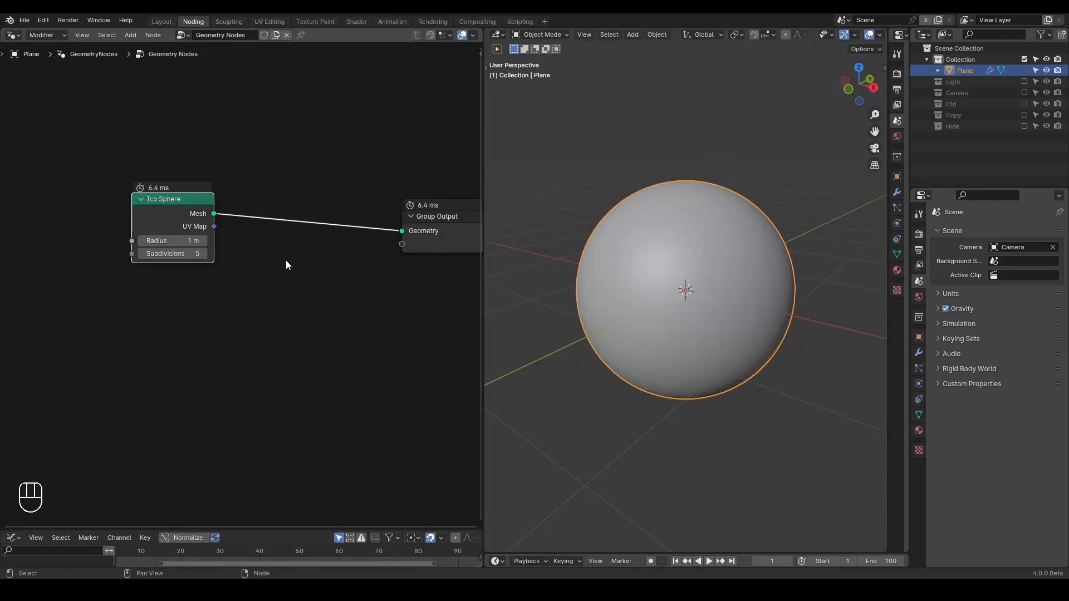
pyautogui.hotkey('ctrl', 'a')
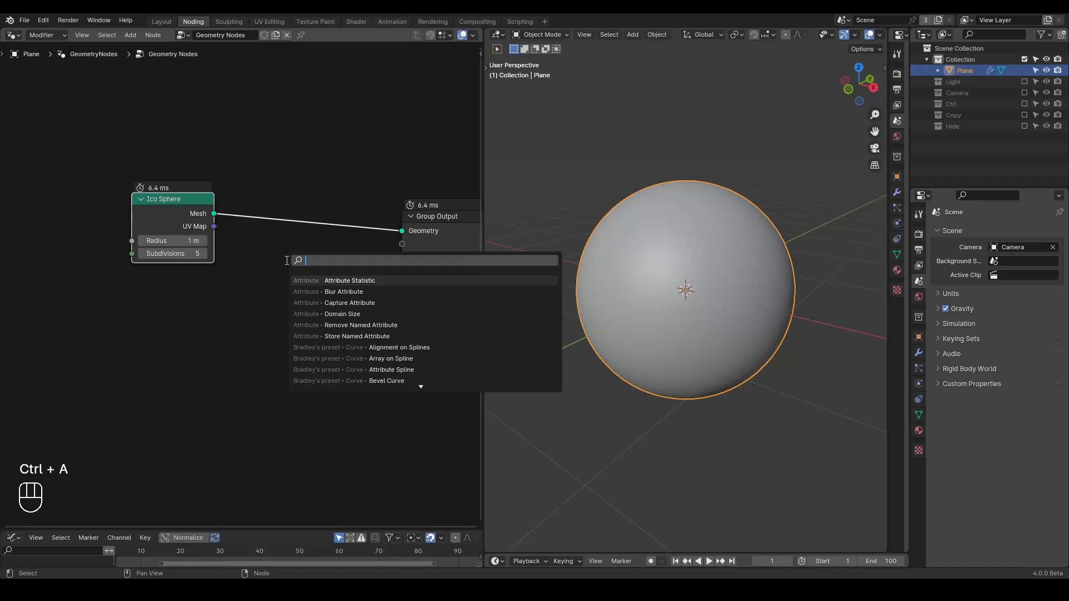
pyautogui.write('mesh to volu')
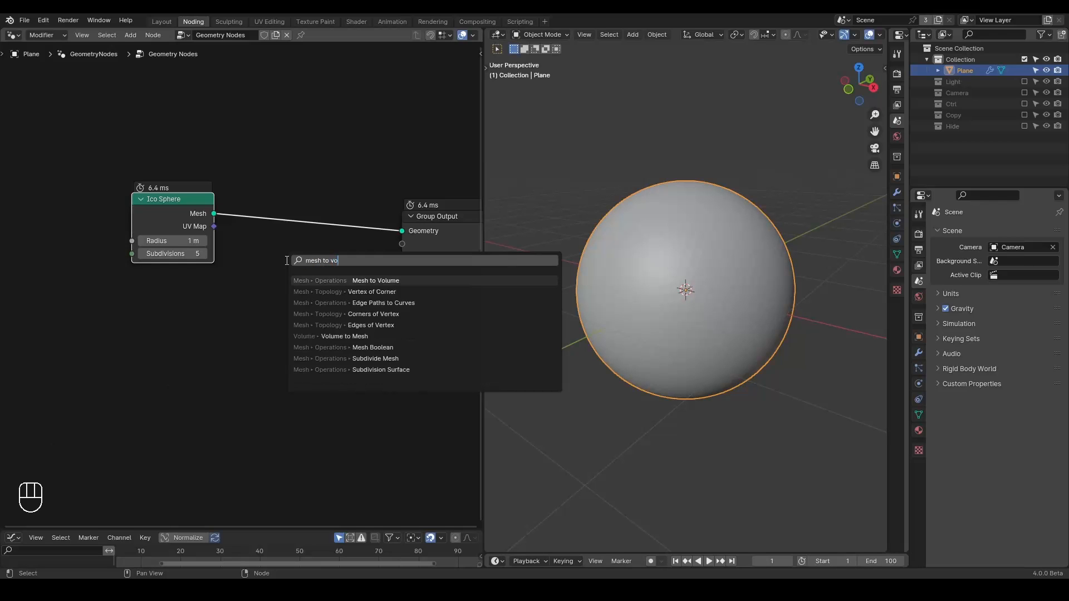
pyautogui.press('Return')
pyautogui.click(219, 211)
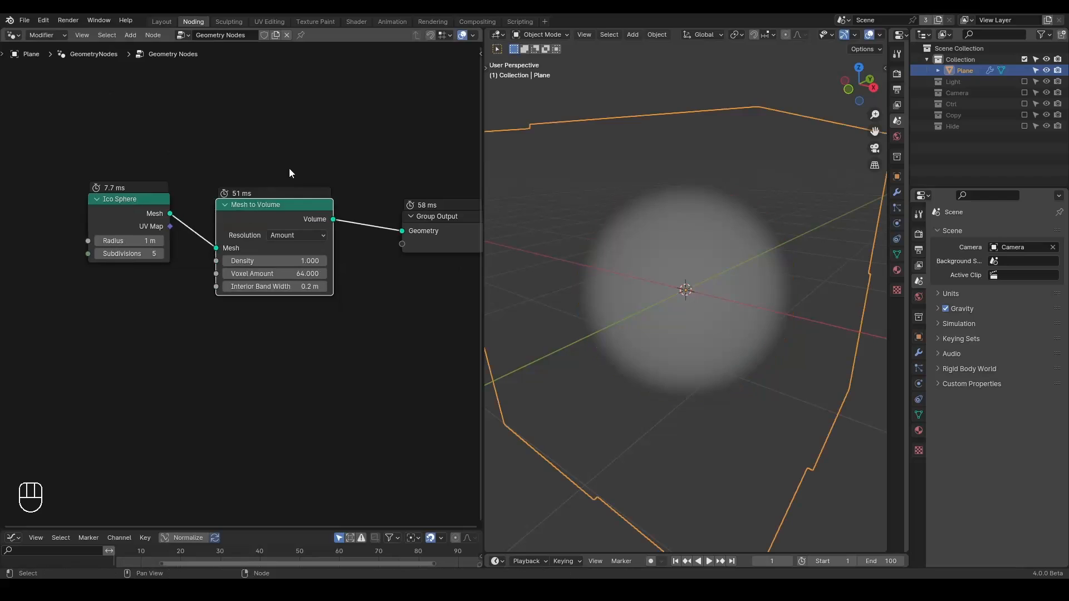
# Insert a Distribute Points in Volume node between Mesh to Volume and the Group Output.
pyautogui.hotkey('ctrl', 'a')
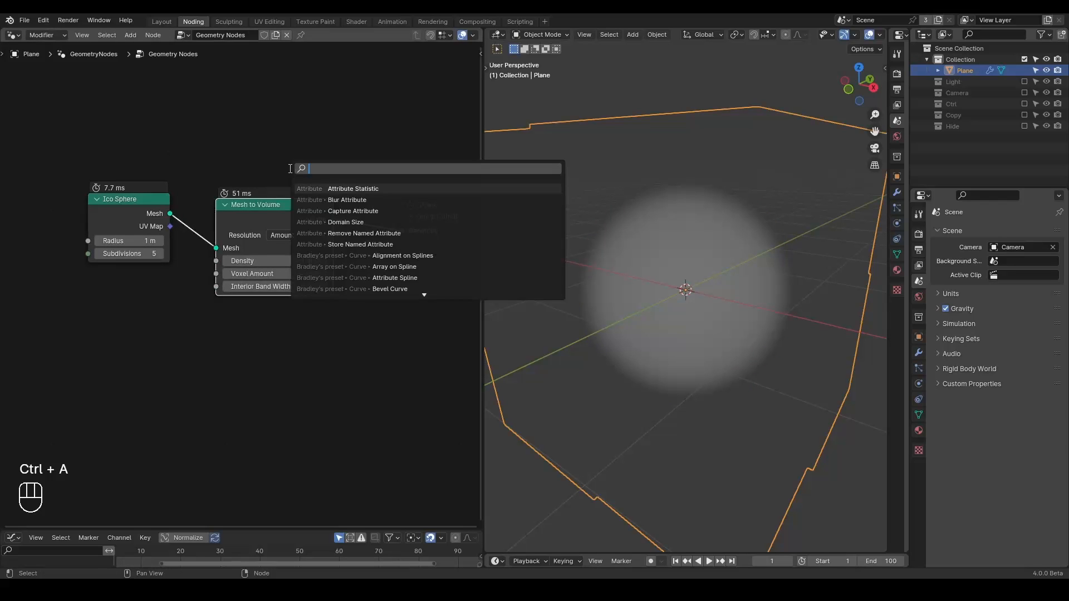
pyautogui.write('volume')
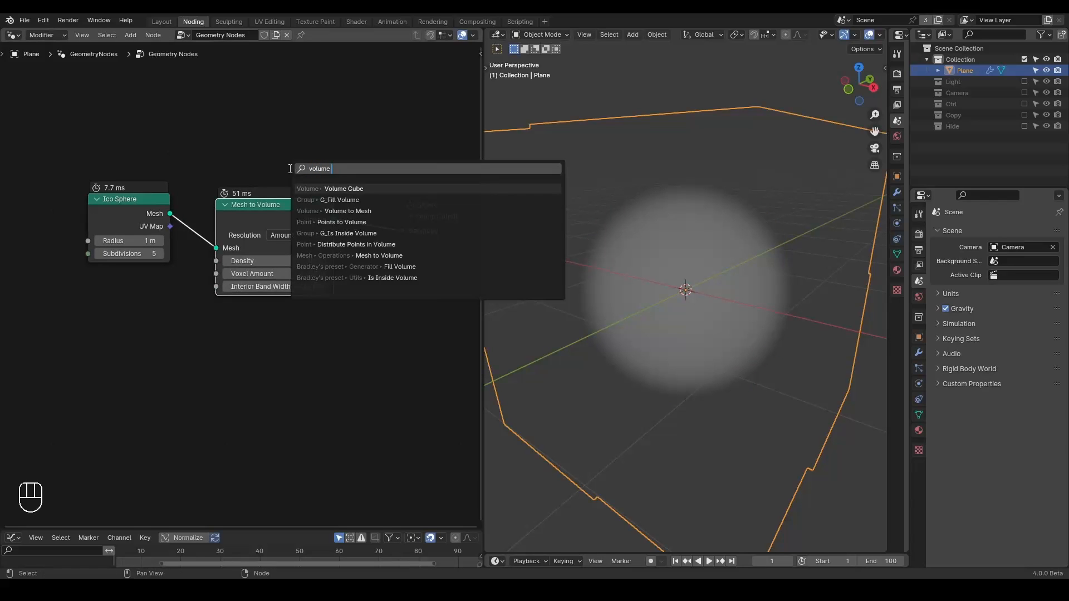
pyautogui.hotkey('ctrl', 'BackSpace')
pyautogui.write('dis')
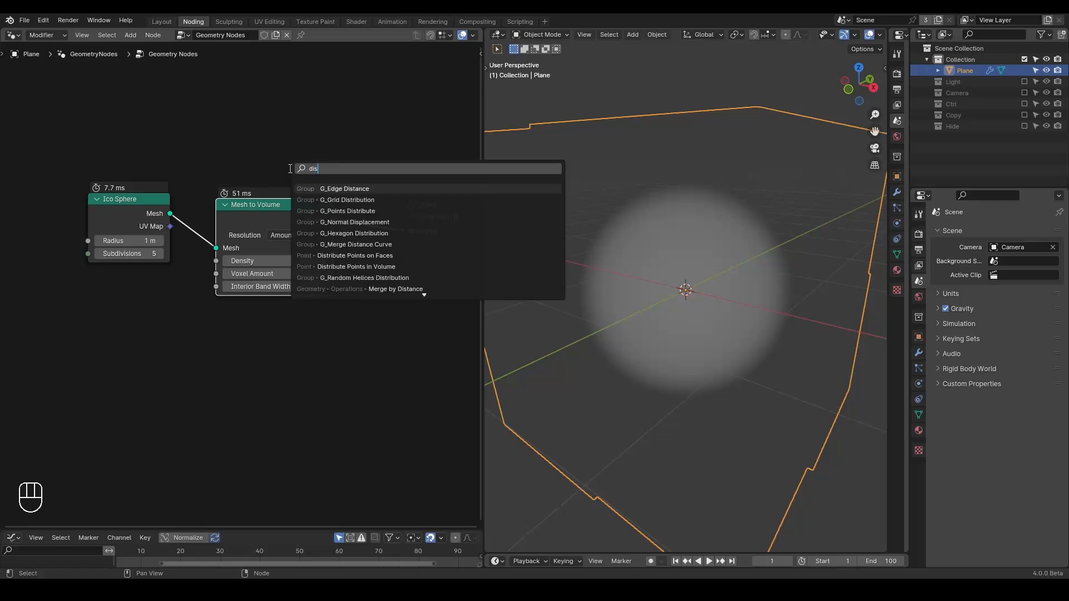
pyautogui.write('tribute points in')
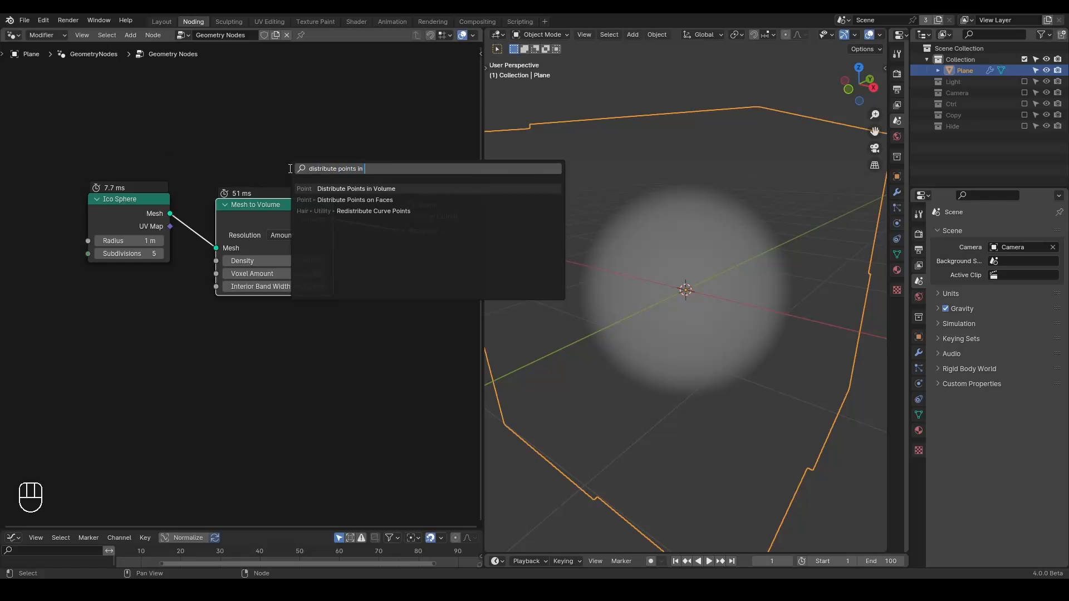
pyautogui.press('Return')
pyautogui.click(335, 237)
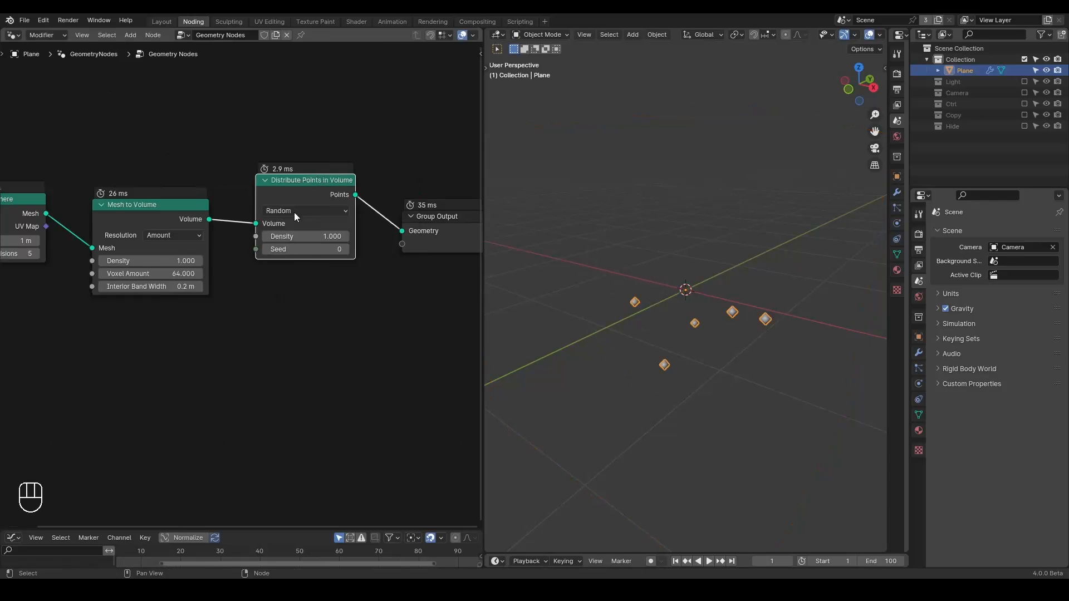
# Set the point distribution's density to 697.7 and Mesh to Volume's interior band width to 0 m.
pyautogui.moveTo(340, 226); pyautogui.dragTo(401, 228)
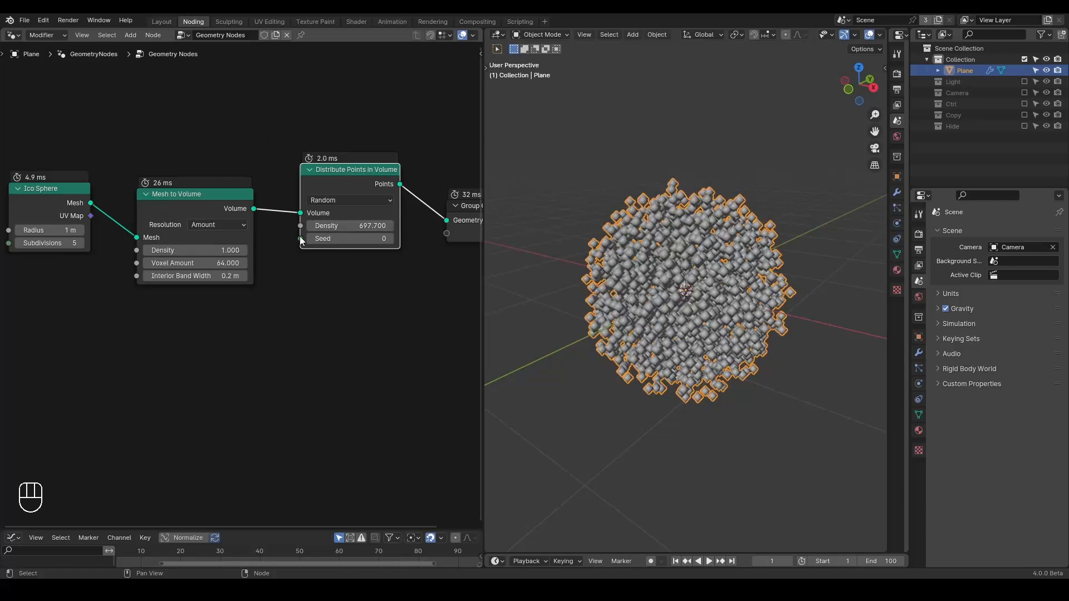
pyautogui.click(217, 276)
pyautogui.press('BackSpace')
pyautogui.press('BackSpace')
pyautogui.press('BackSpace')
pyautogui.press('BackSpace')
pyautogui.press('Return')
# Move the Group Output node farther away from Distribute Points in Volume to make room for more nodes.
pyautogui.moveTo(676, 295); pyautogui.dragTo(703, 296, button='middle')
pyautogui.moveTo(342, 298); pyautogui.dragTo(216, 268, button='middle')
pyautogui.scroll(-2, 216, 269)
pyautogui.click(319, 213)
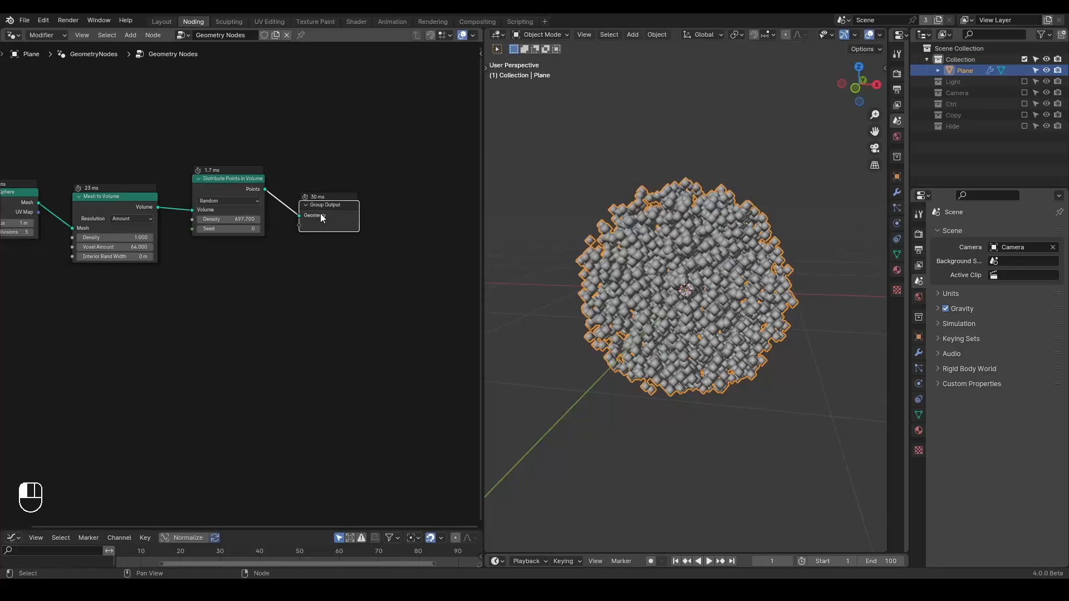
pyautogui.moveTo(321, 214); pyautogui.dragTo(428, 182)
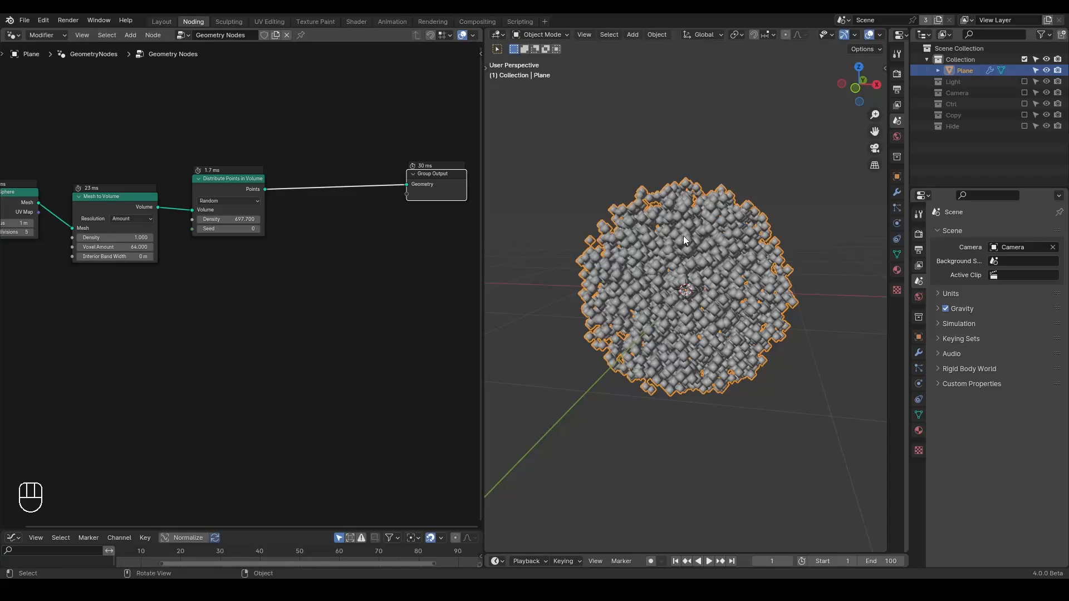
pyautogui.hotkey('shift', 'ctrl', 'alt', 'w')
pyautogui.hotkey('shift', 'ctrl', 'alt', 'q')
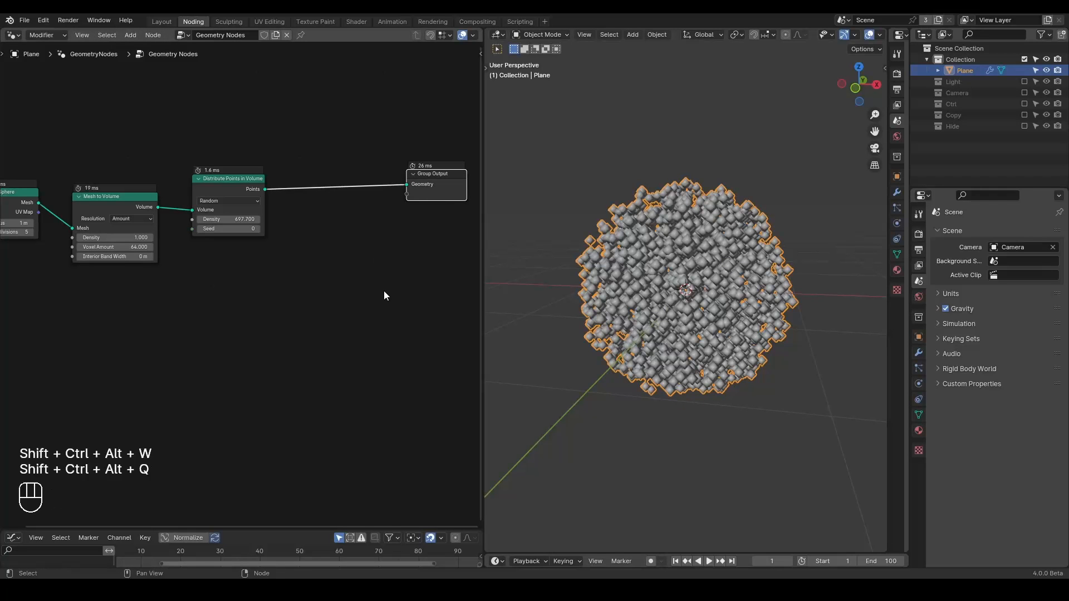
# Add a simulation zone and wire it between Distribute Points in Volume and the Group Output.
pyautogui.hotkey('ctrl', 'a')
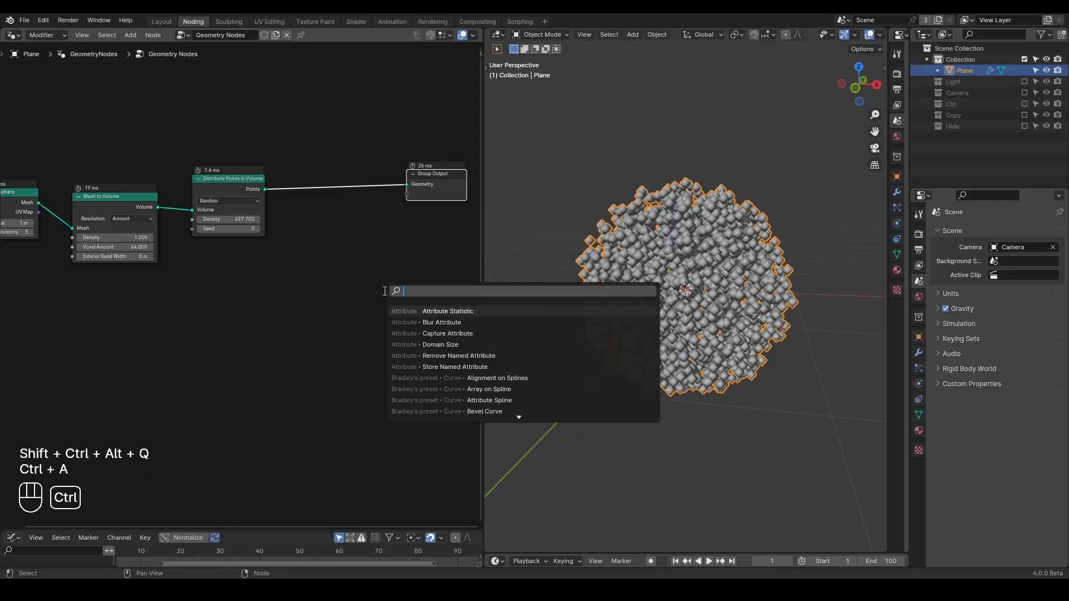
pyautogui.write('simj')
pyautogui.press('BackSpace')
pyautogui.press('Down')
pyautogui.press('Down')
pyautogui.press('Return')
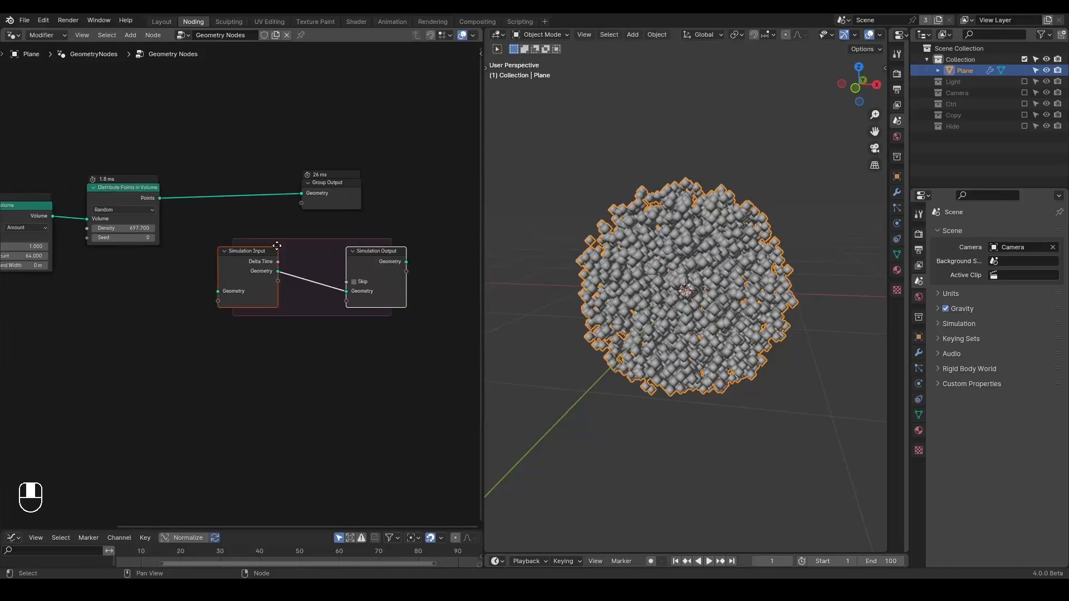
pyautogui.moveTo(216, 210); pyautogui.dragTo(209, 194)
pyautogui.moveTo(353, 264); pyautogui.dragTo(291, 200)
pyautogui.moveTo(350, 126); pyautogui.dragTo(210, 263)
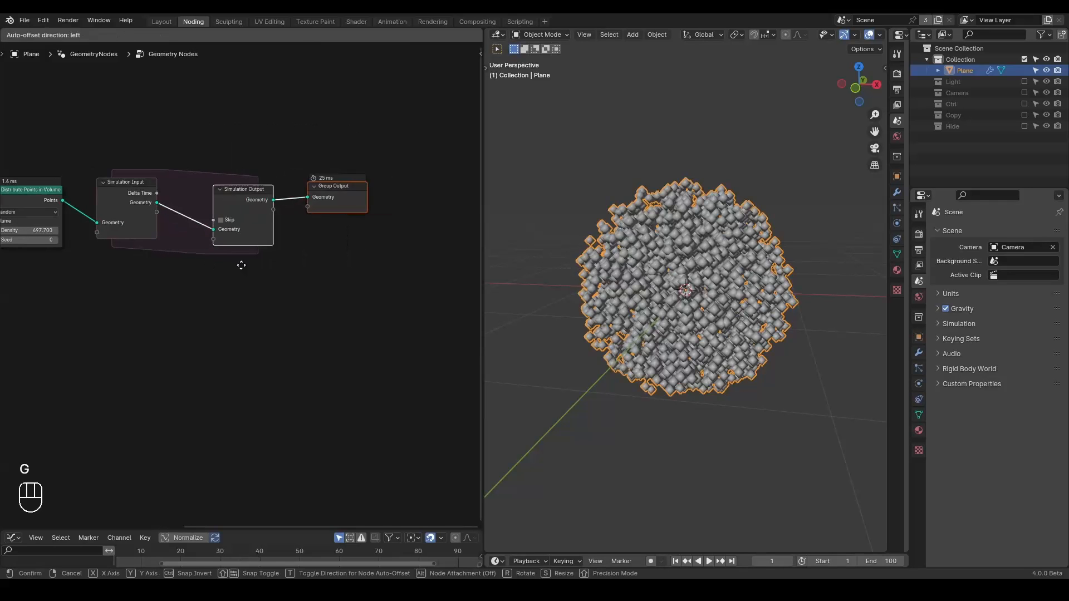
# Widen the simulation zone and insert a Set Position node between Simulation Input and Simulation Output.
pyautogui.press('g')
pyautogui.click(352, 302)
pyautogui.hotkey('ctrl', 'a')
pyautogui.write('set pos')
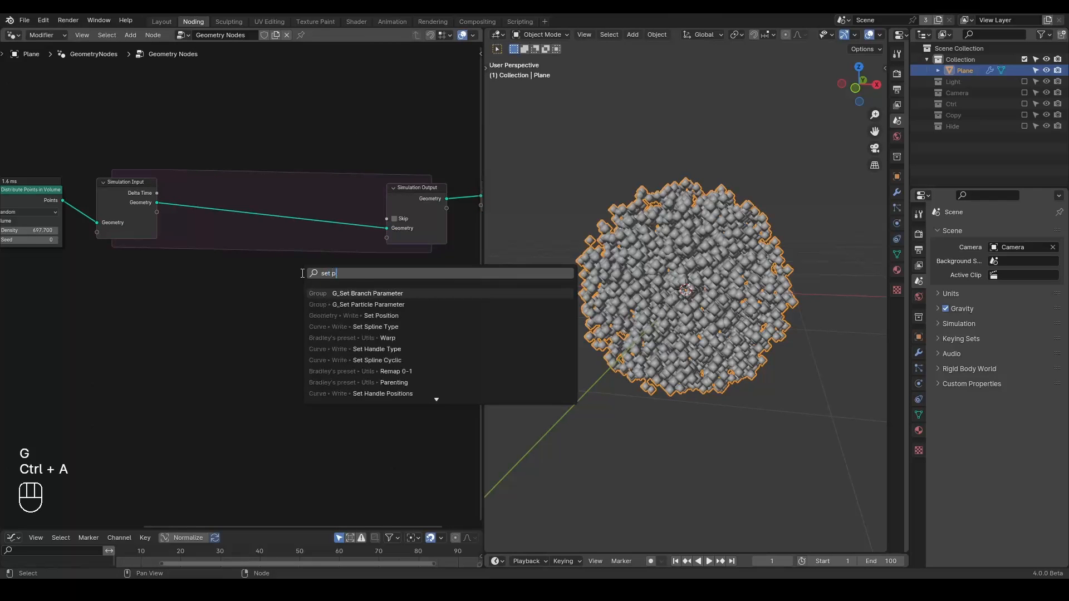
pyautogui.press('Return')
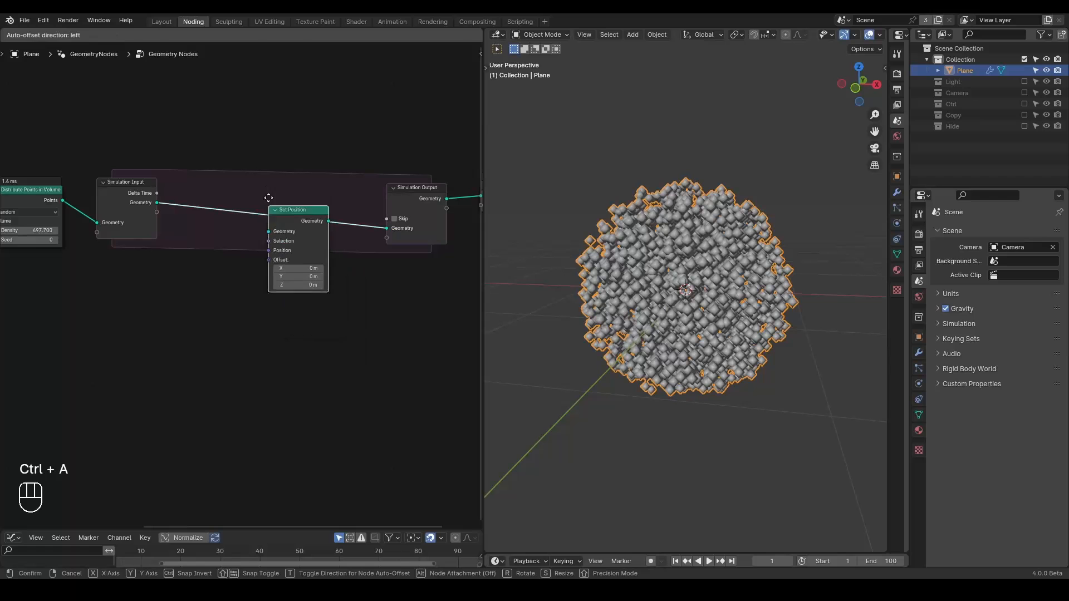
pyautogui.click(270, 187)
pyautogui.scroll(3, 286, 222)
pyautogui.moveTo(208, 272); pyautogui.dragTo(238, 221, button='middle')
pyautogui.scroll(1, 238, 220)
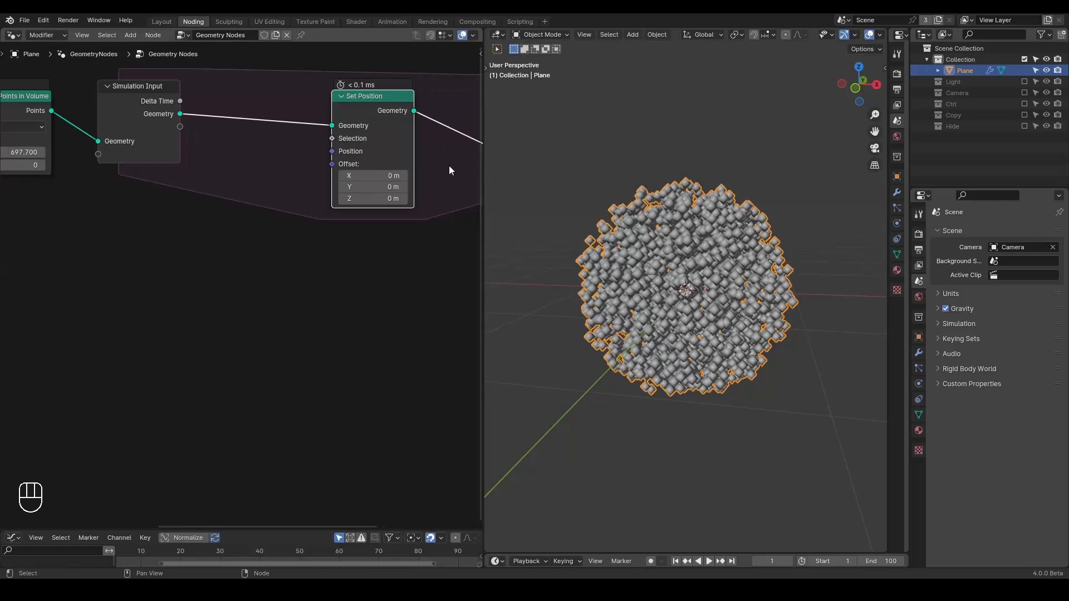
# Set the Set Position node's X offset to 1 m, test-play the simulation and return to the first frame.
pyautogui.click(371, 176)
pyautogui.write('1')
pyautogui.press('Return')
pyautogui.scroll(-2, 272, 302)
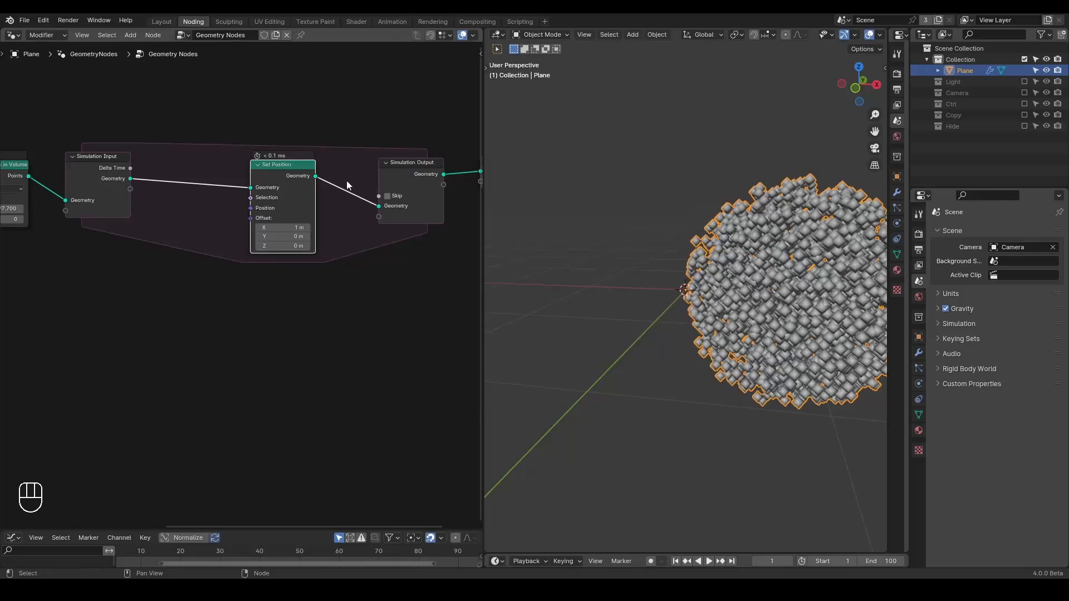
pyautogui.scroll(-4, 707, 264)
pyautogui.moveTo(726, 288)
pyautogui.keyDown('shift'); pyautogui.mouseDown(button='middle')
pyautogui.moveTo(671, 265)
pyautogui.moveTo(727, 295)
pyautogui.mouseUp(button='middle'); pyautogui.keyUp('shift')
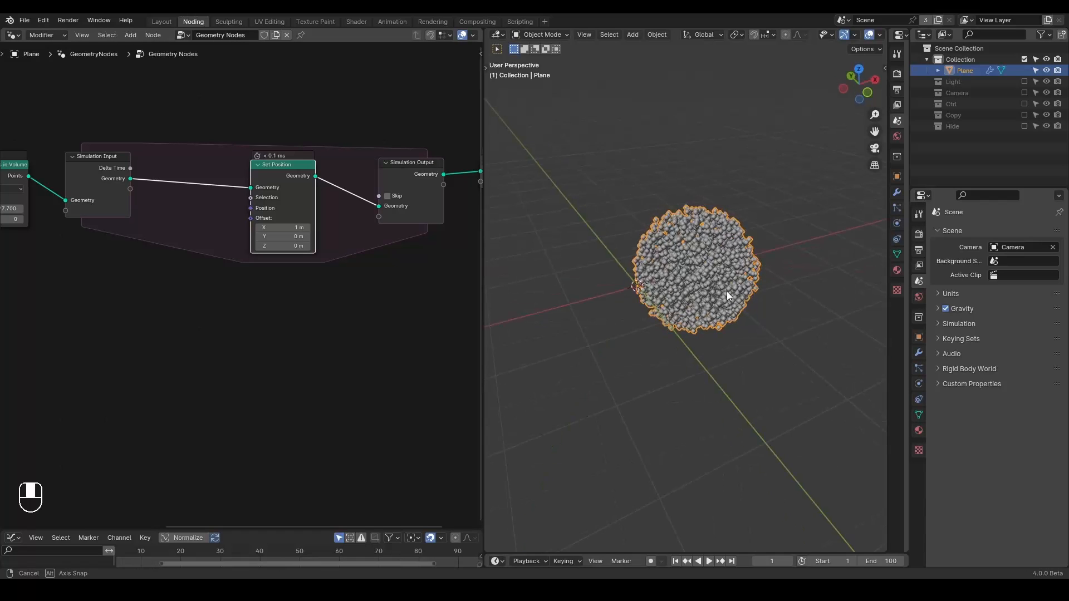
pyautogui.press('space')
pyautogui.press('space')
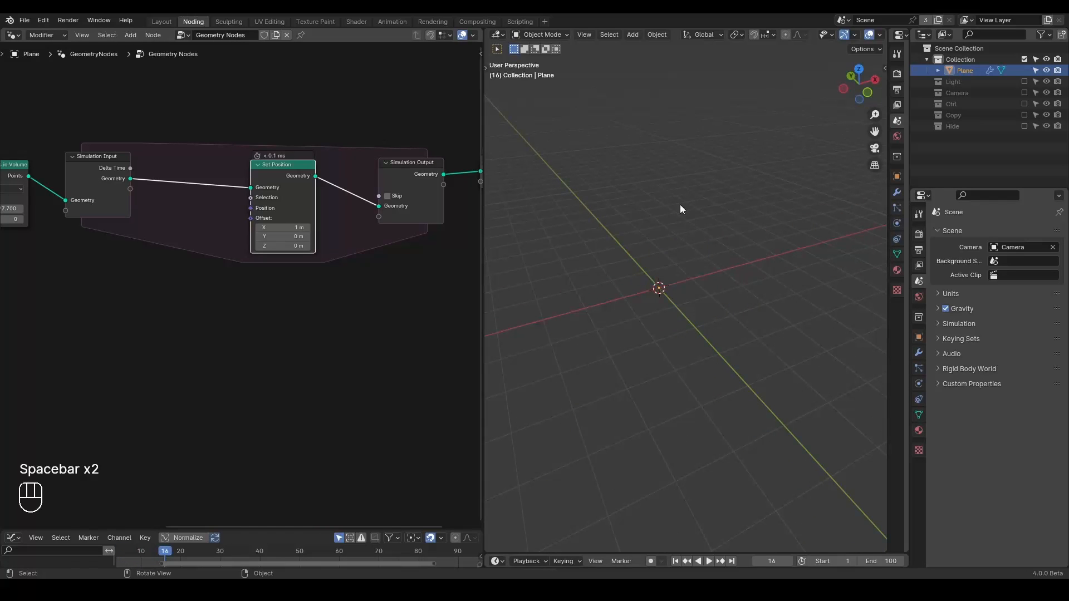
pyautogui.hotkey('shift', 'space')
pyautogui.scroll(1, 313, 260)
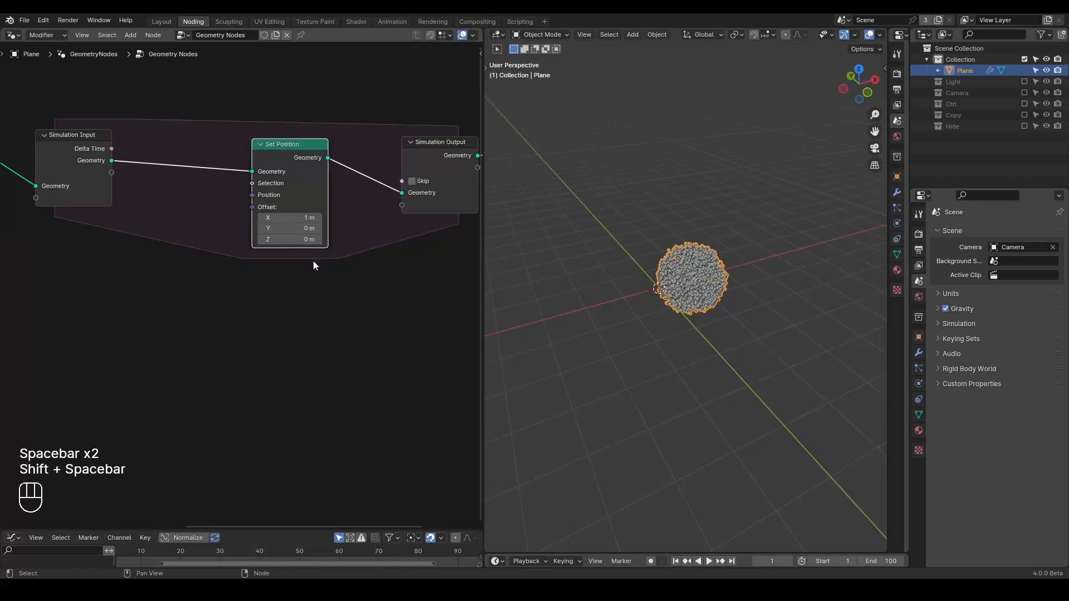
# Reset the Set Position node's X offset to 0 m.
pyautogui.moveTo(312, 260); pyautogui.dragTo(349, 244, button='middle')
pyautogui.doubleClick(337, 199)
pyautogui.write('0')
pyautogui.press('Return')
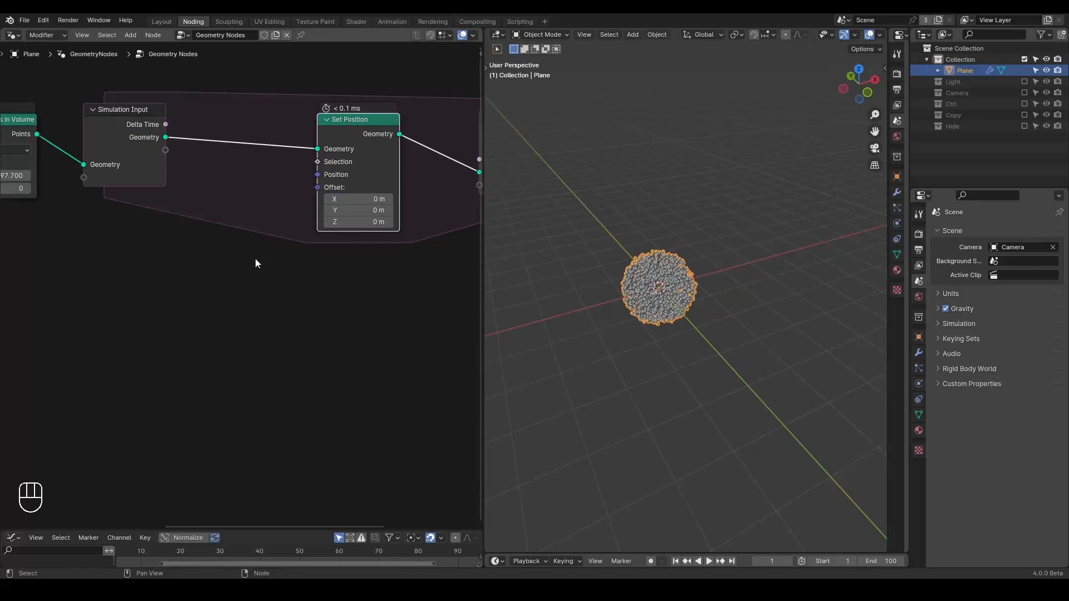
# Add a G_Noise 3D group node below the Simulation Input.
pyautogui.hotkey('ctrl', 'a')
pyautogui.write('noise')
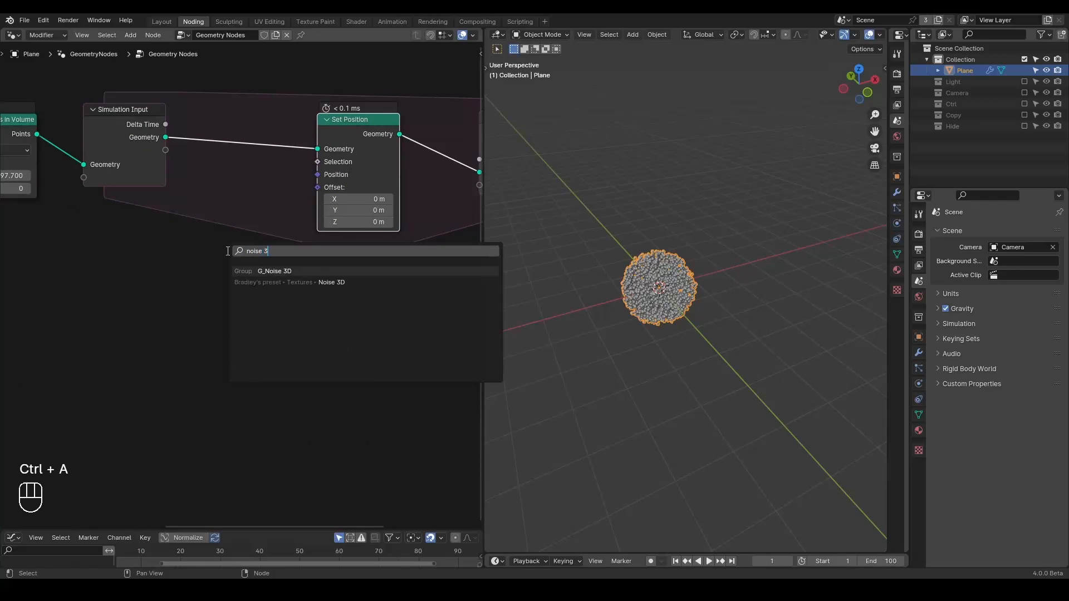
pyautogui.press('Return')
pyautogui.click(102, 243)
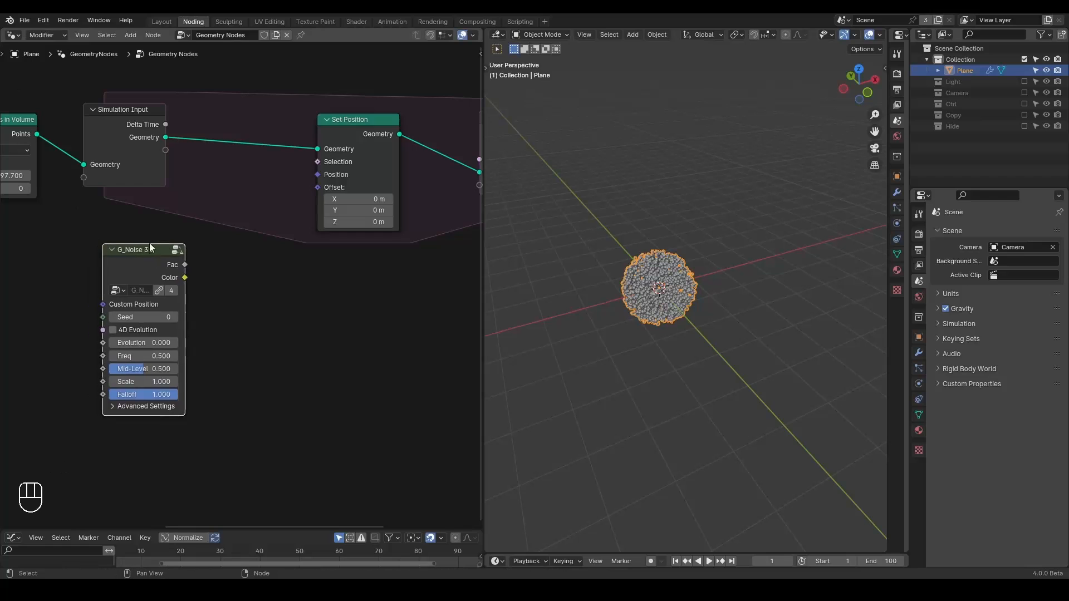
# Add a Noise Texture node beside the G_Noise 3D node.
pyautogui.hotkey('ctrl', 'a')
pyautogui.write('noise')
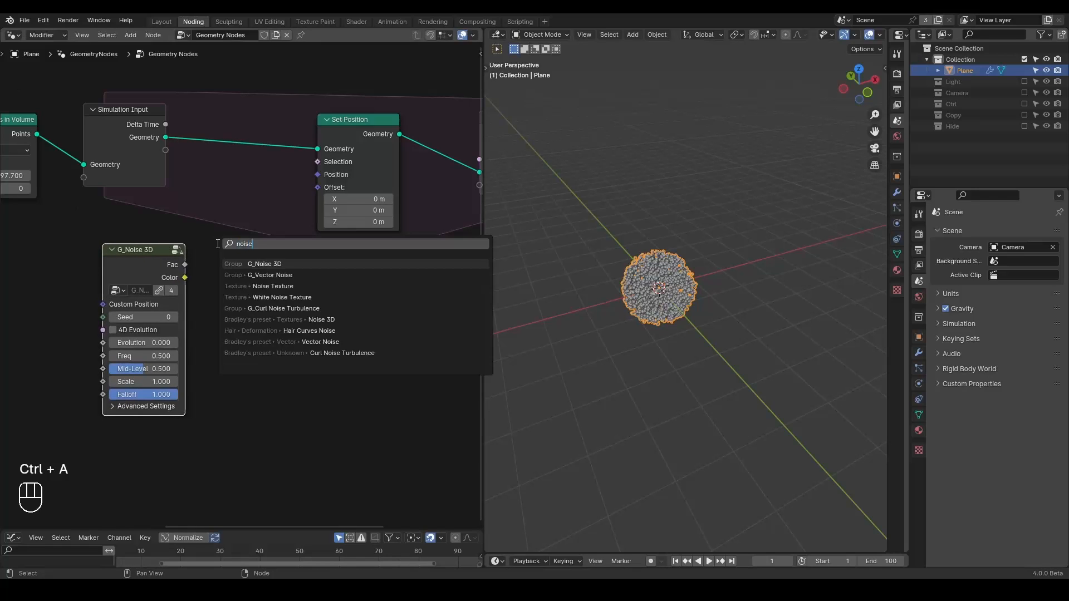
pyautogui.press('Down')
pyautogui.press('Down')
pyautogui.press('Return')
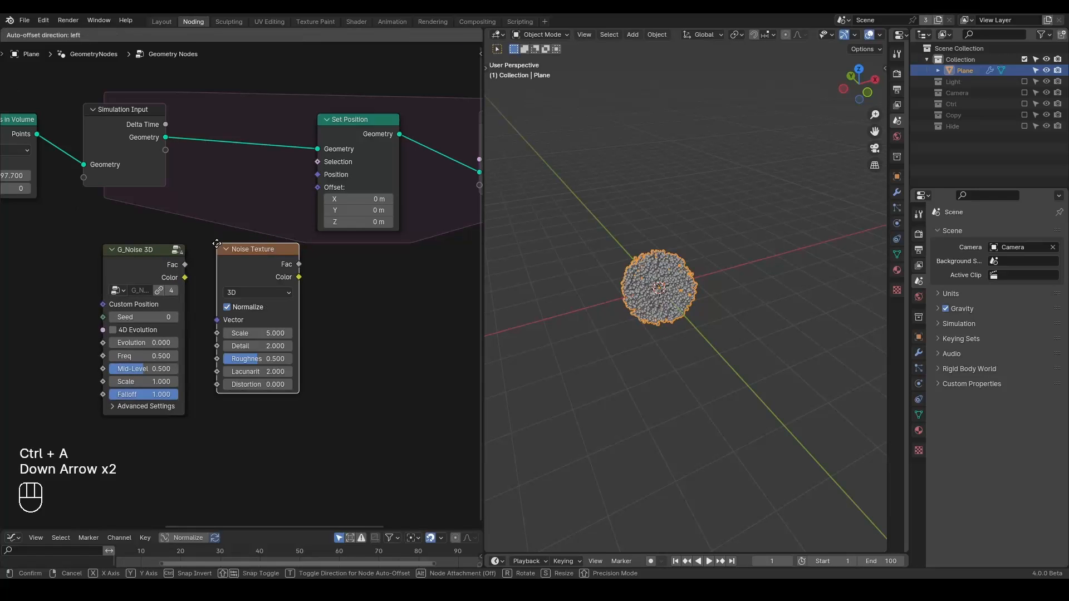
pyautogui.click(224, 259)
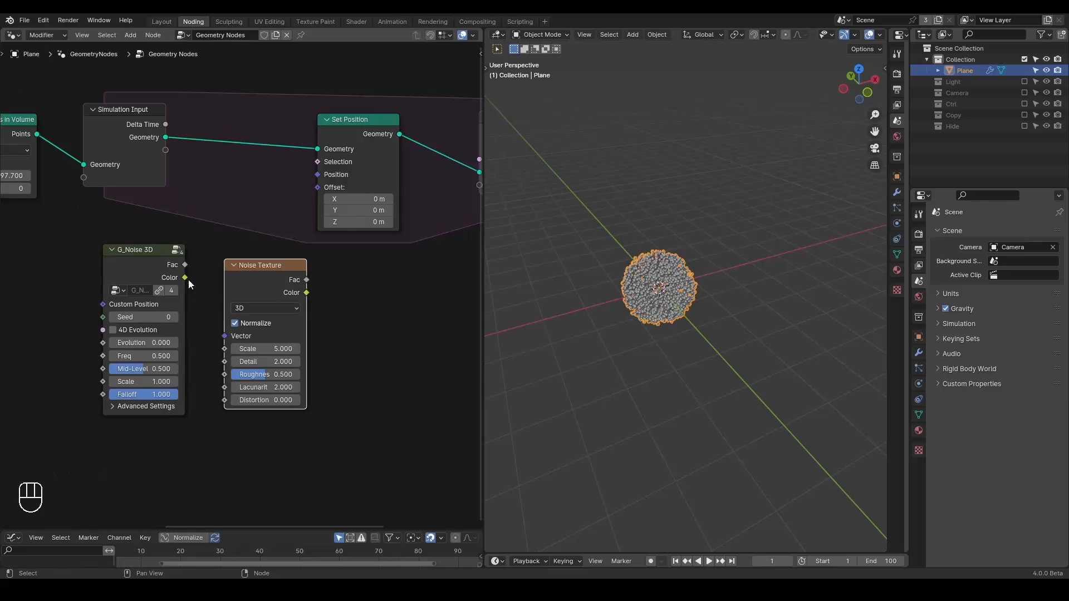
# Drive the Set Position offset with the Noise Texture's Color, with Normalize off, and test-play the simulation.
pyautogui.moveTo(307, 293); pyautogui.dragTo(317, 188)
pyautogui.click(246, 326)
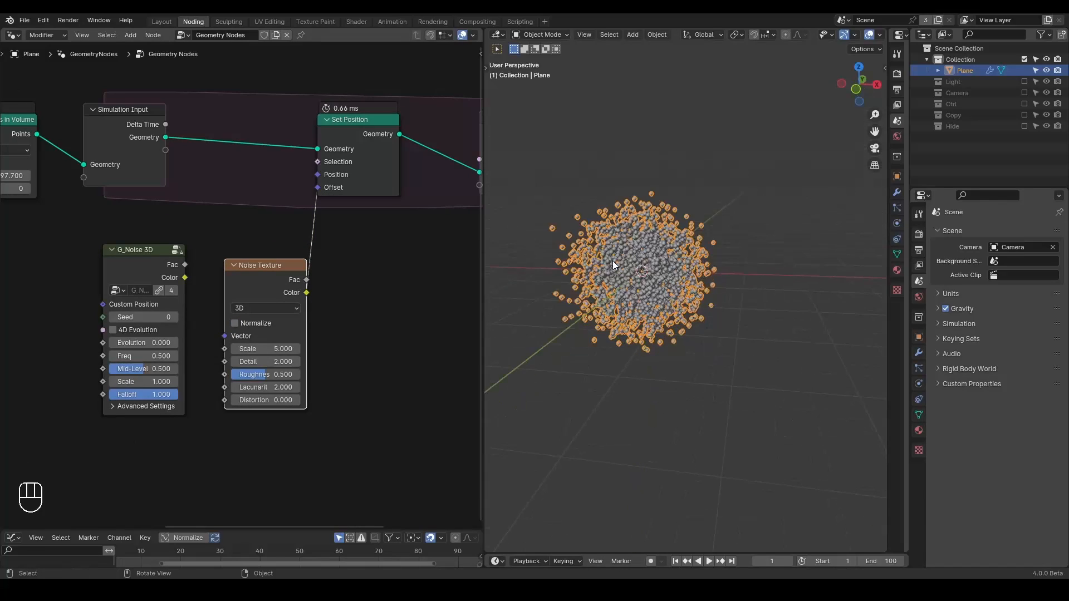
pyautogui.press('space')
pyautogui.press('space')
# Set the Noise Texture's scale to 0.14, play the simulation and return to the first frame.
pyautogui.moveTo(278, 349)
pyautogui.mouseDown()
pyautogui.moveTo(262, 349)
pyautogui.moveTo(317, 350)
pyautogui.moveTo(267, 348)
pyautogui.mouseUp()
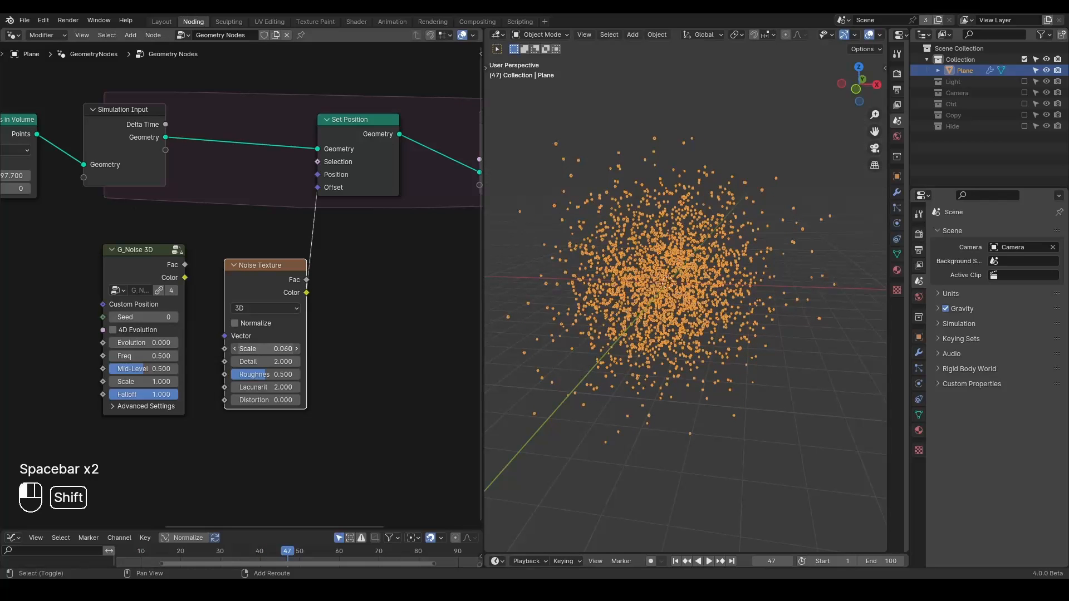
pyautogui.hotkey('shift', 'space')
pyautogui.press('space')
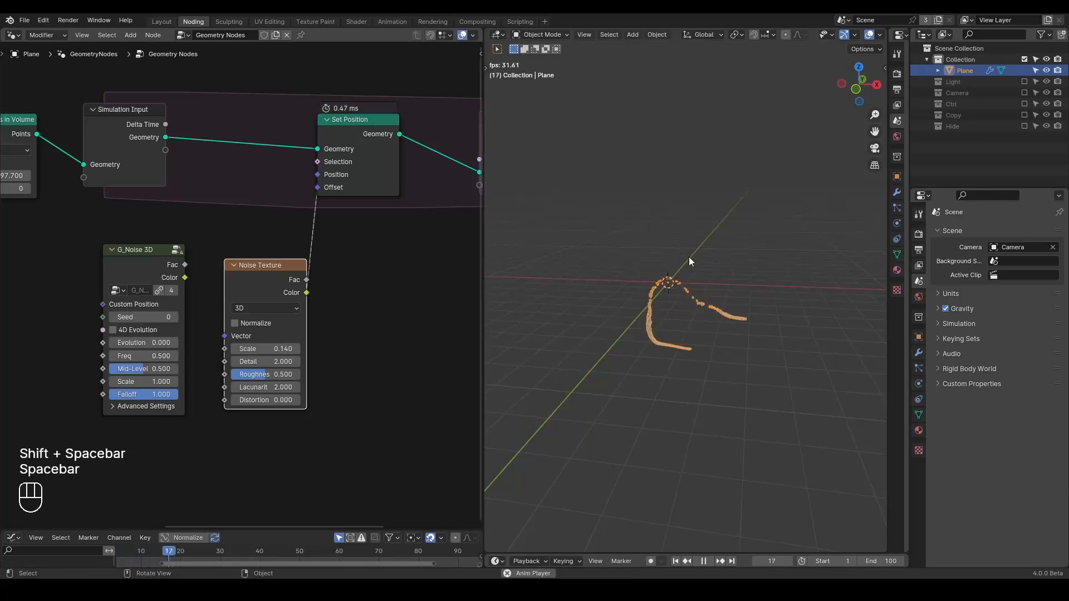
pyautogui.press('space')
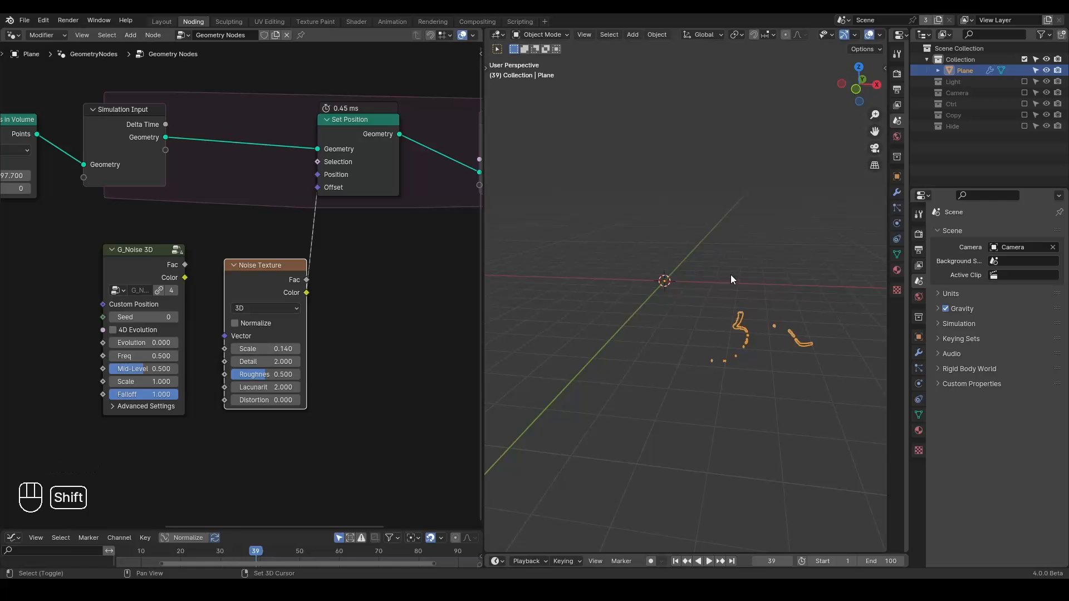
pyautogui.hotkey('shift', 'space')
# Drive the Set Position offset with G_Noise 3D's Color instead and test-play the simulation.
pyautogui.moveTo(184, 278); pyautogui.dragTo(326, 188)
pyautogui.press('space')
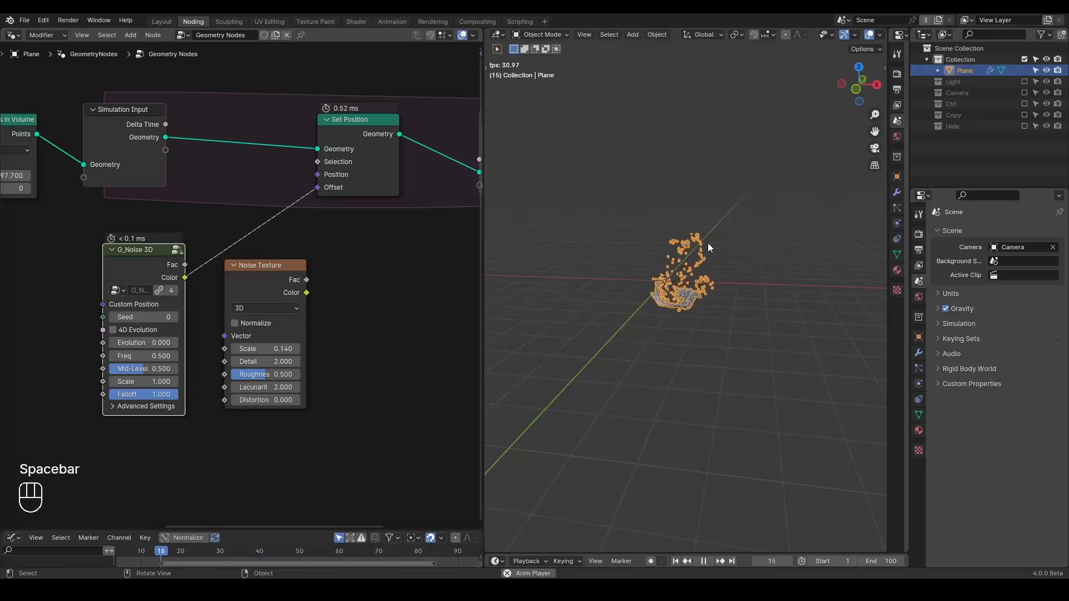
pyautogui.press('space')
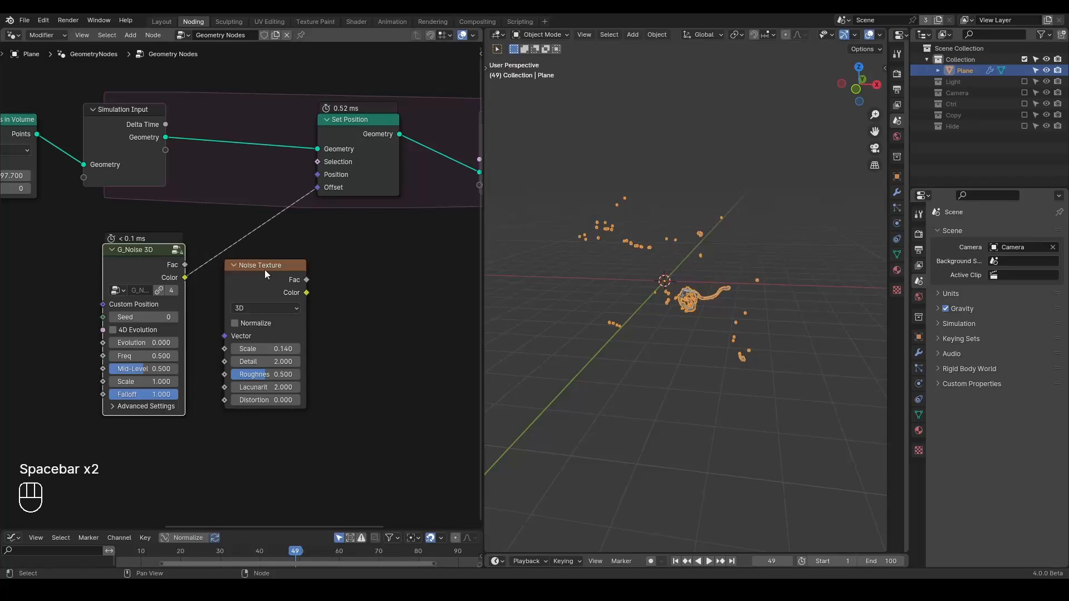
pyautogui.press('d')
pyautogui.moveTo(163, 258); pyautogui.dragTo(166, 258)
pyautogui.moveTo(226, 277); pyautogui.dragTo(342, 270)
pyautogui.moveTo(345, 236)
pyautogui.mouseDown(button='right')
pyautogui.moveTo(330, 255)
pyautogui.moveTo(146, 304)
pyautogui.mouseUp(button='right')
# Add a G_Curl Noise Turbulence node below Set Position, shifting the G_Noise 3D and Noise Texture nodes aside to make room.
pyautogui.click(373, 254)
pyautogui.hotkey('ctrl', 'a')
pyautogui.write('cur')
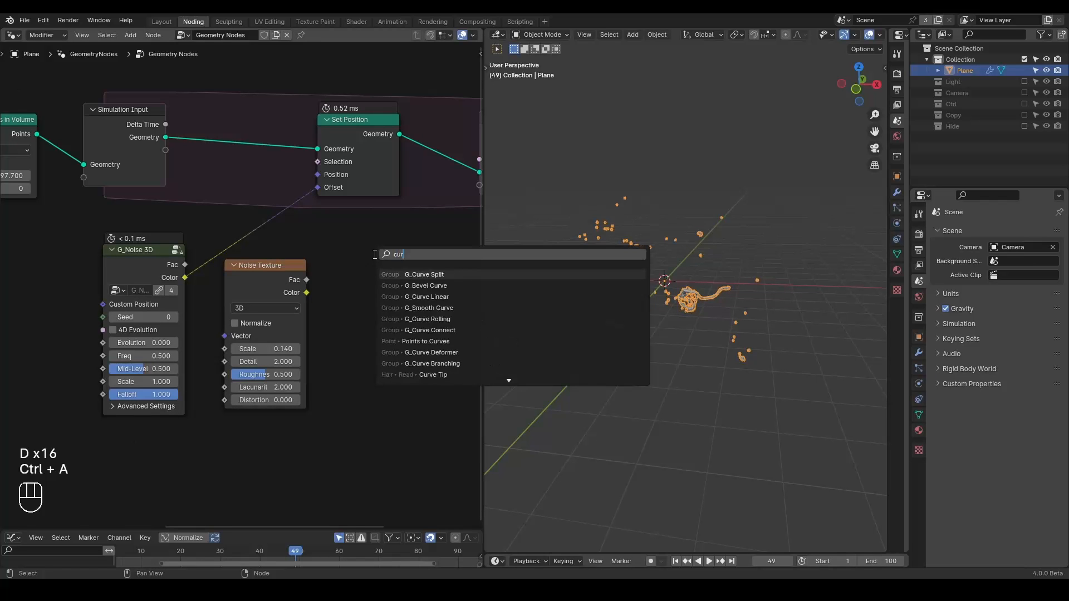
pyautogui.write('l noi')
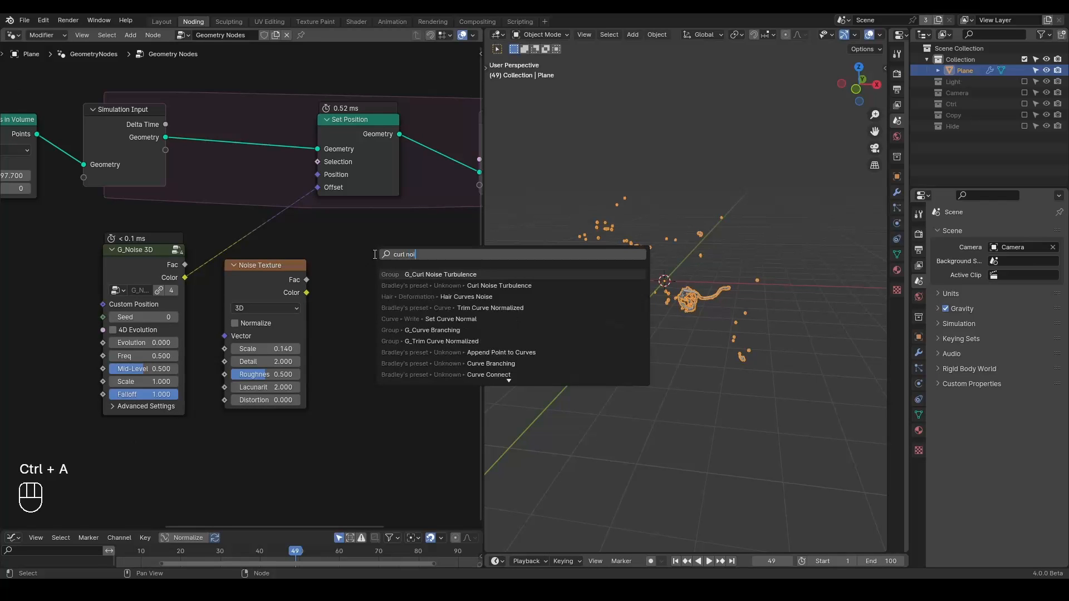
pyautogui.press('Return')
pyautogui.click(336, 250)
pyautogui.moveTo(289, 221); pyautogui.dragTo(124, 313)
pyautogui.press('g')
pyautogui.click(161, 246)
pyautogui.moveTo(369, 265); pyautogui.dragTo(231, 251)
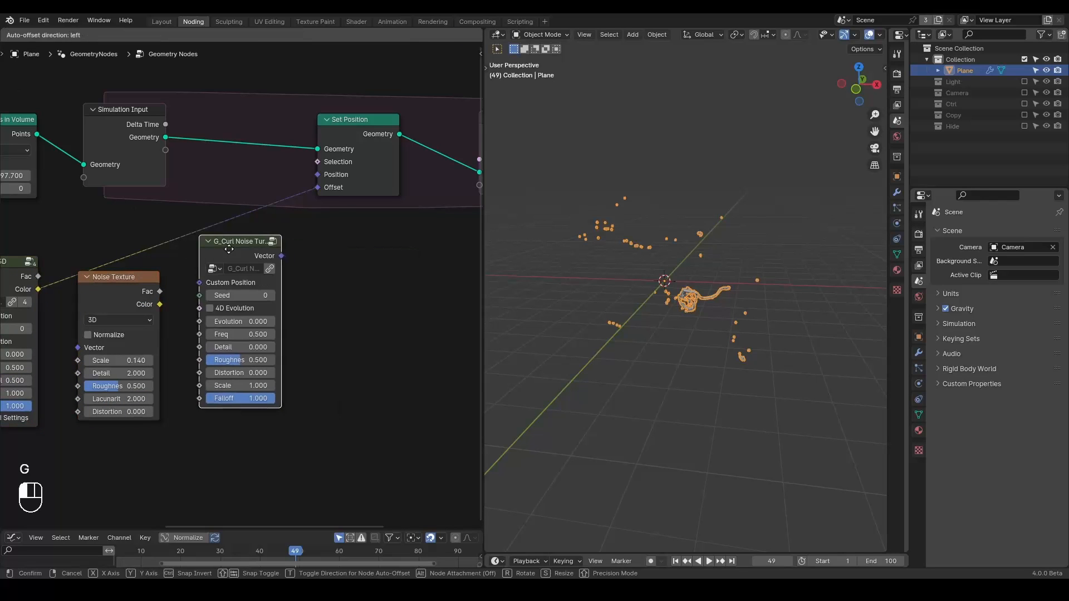
# Drive the Set Position offset with G_Curl Noise Turbulence's Vector, test-play the simulation and return to the first frame.
pyautogui.moveTo(282, 255); pyautogui.dragTo(317, 187)
pyautogui.moveTo(316, 252); pyautogui.dragTo(336, 247, button='middle')
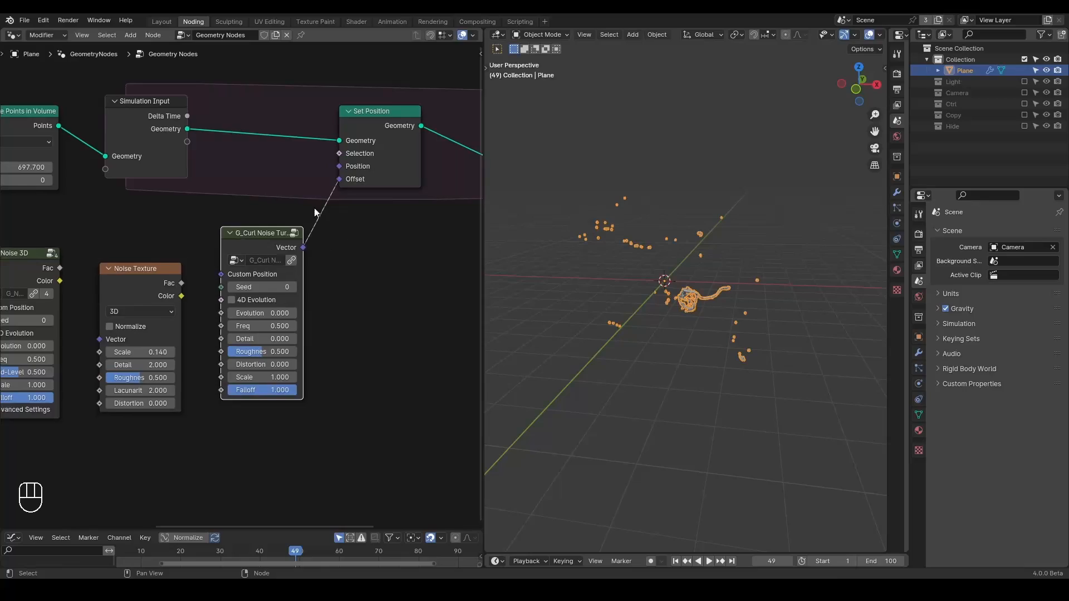
pyautogui.moveTo(252, 238); pyautogui.dragTo(268, 224)
pyautogui.hotkey('shift', 'space')
pyautogui.press('space')
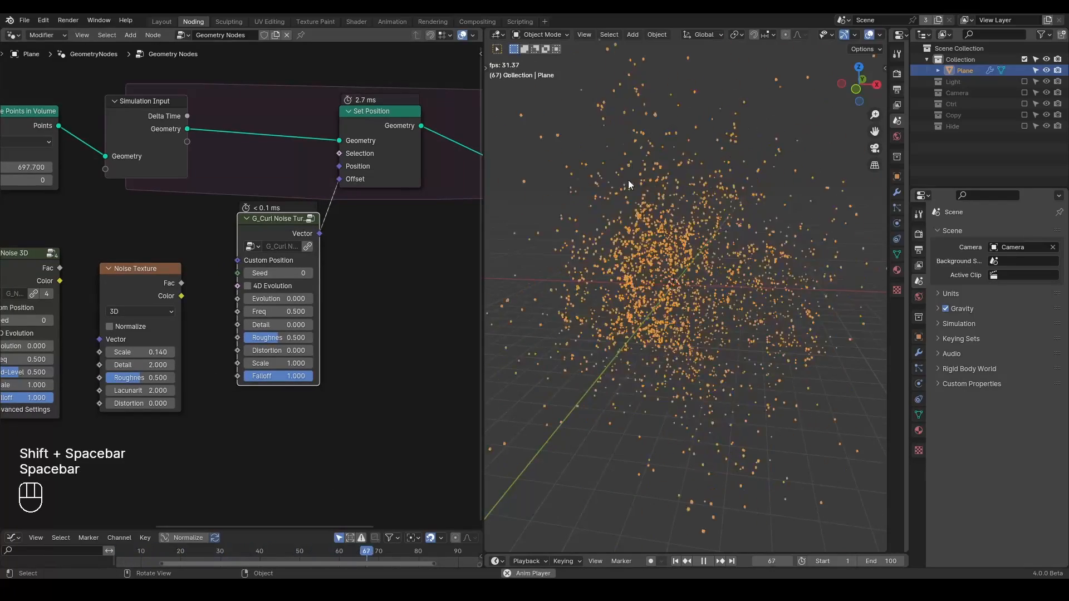
pyautogui.press('space')
pyautogui.scroll(8, 673, 275)
pyautogui.hotkey('shift', 'space')
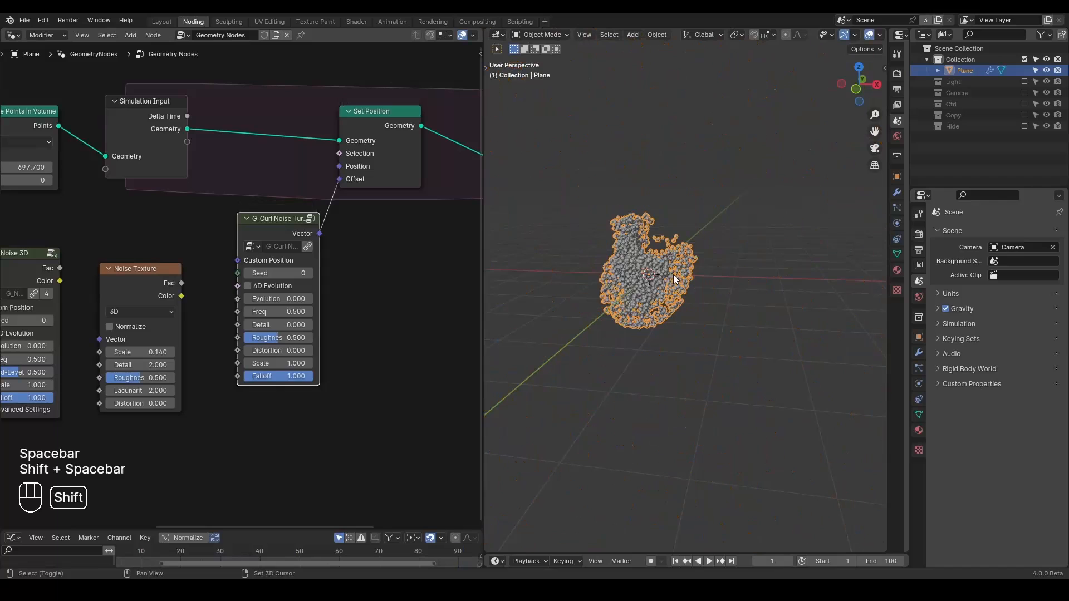
# Set the G_Curl Noise Turbulence scale to 0.17, play the simulation and return to the first frame.
pyautogui.moveTo(295, 311); pyautogui.dragTo(351, 272, button='middle')
pyautogui.scroll(1, 354, 270)
pyautogui.press('shift')
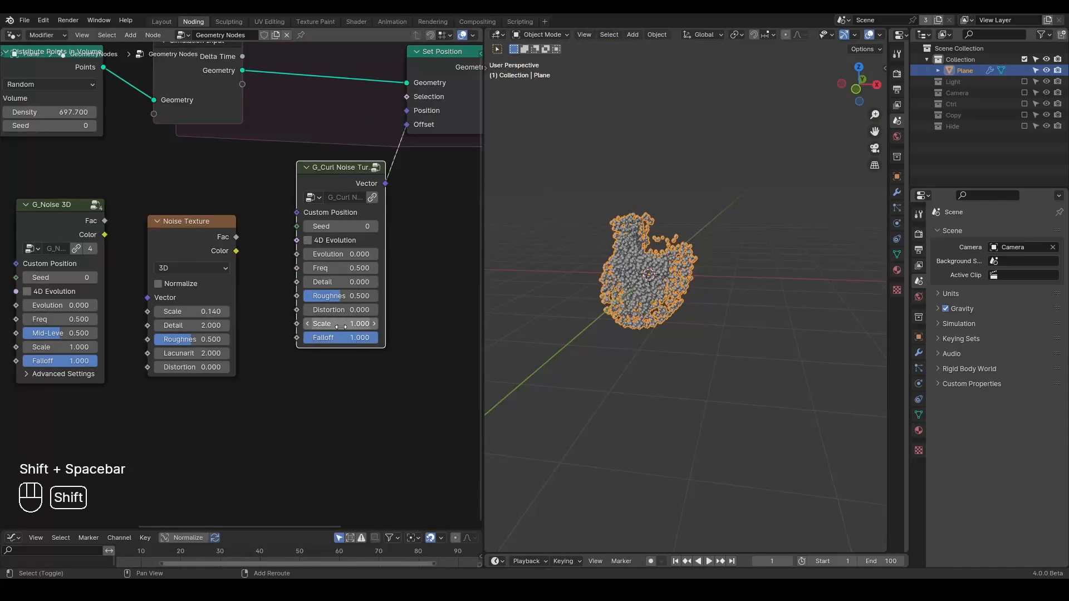
pyautogui.moveTo(334, 324)
pyautogui.keyDown('shift'); pyautogui.mouseDown()
pyautogui.moveTo(287, 324)
pyautogui.moveTo(341, 329)
pyautogui.mouseUp(); pyautogui.keyUp('shift')
pyautogui.press('space')
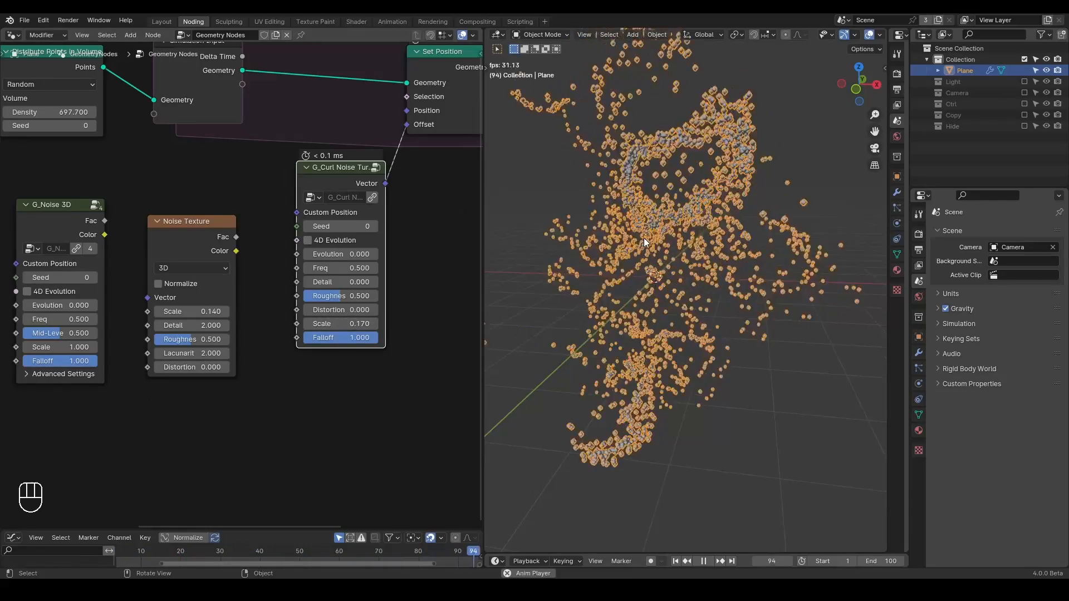
pyautogui.press('space')
pyautogui.hotkey('shift', 'space')
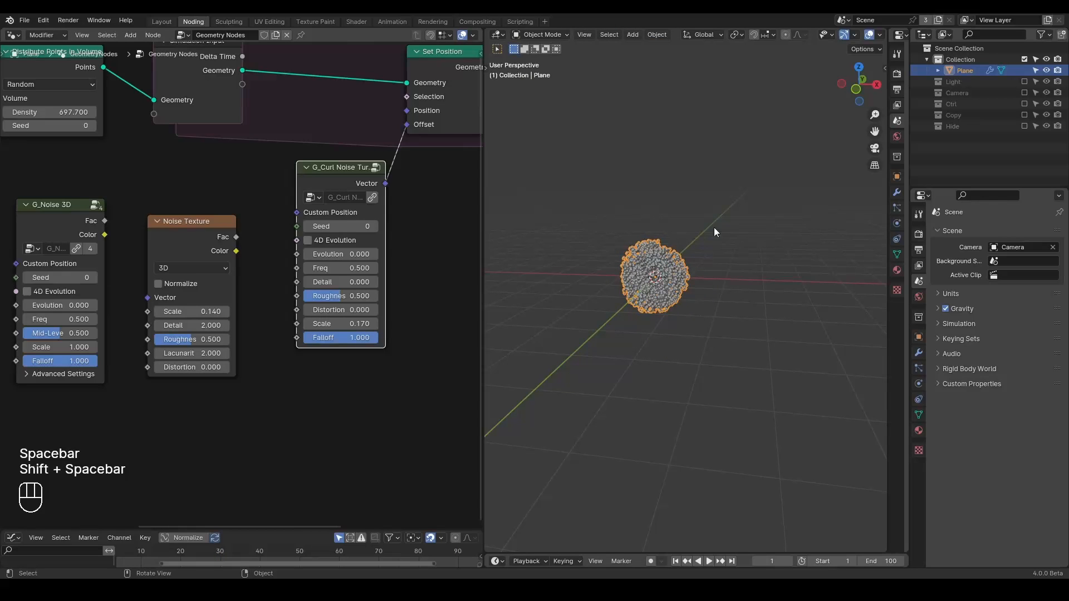
# Set the timeline's end frame to 5555, test-play the simulation and return to the first frame.
pyautogui.click(883, 561)
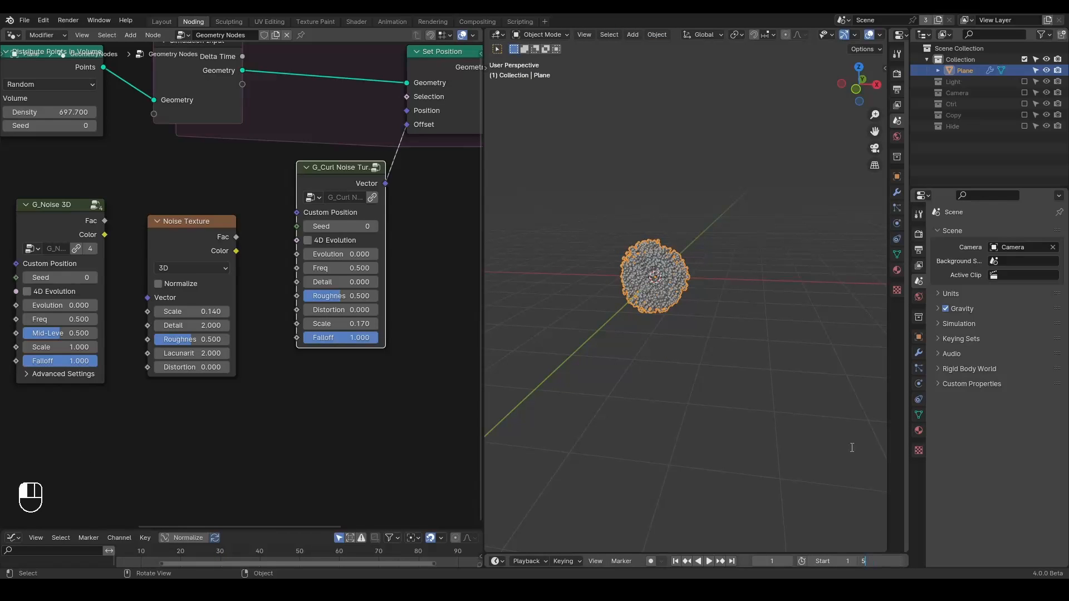
pyautogui.write('5555')
pyautogui.press('Return')
pyautogui.hotkey('shift', 'space')
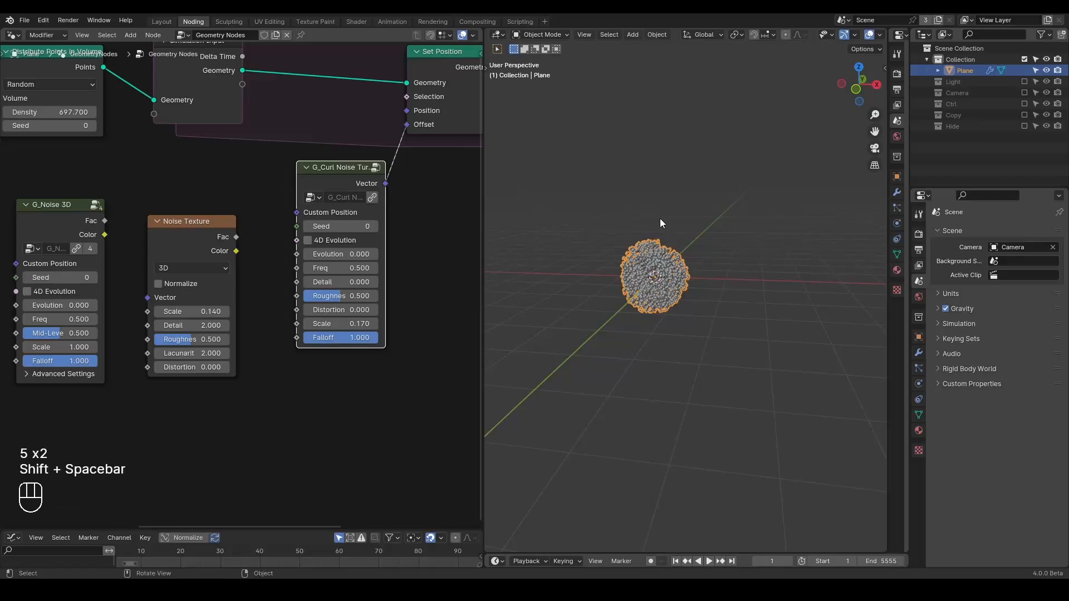
pyautogui.press('space')
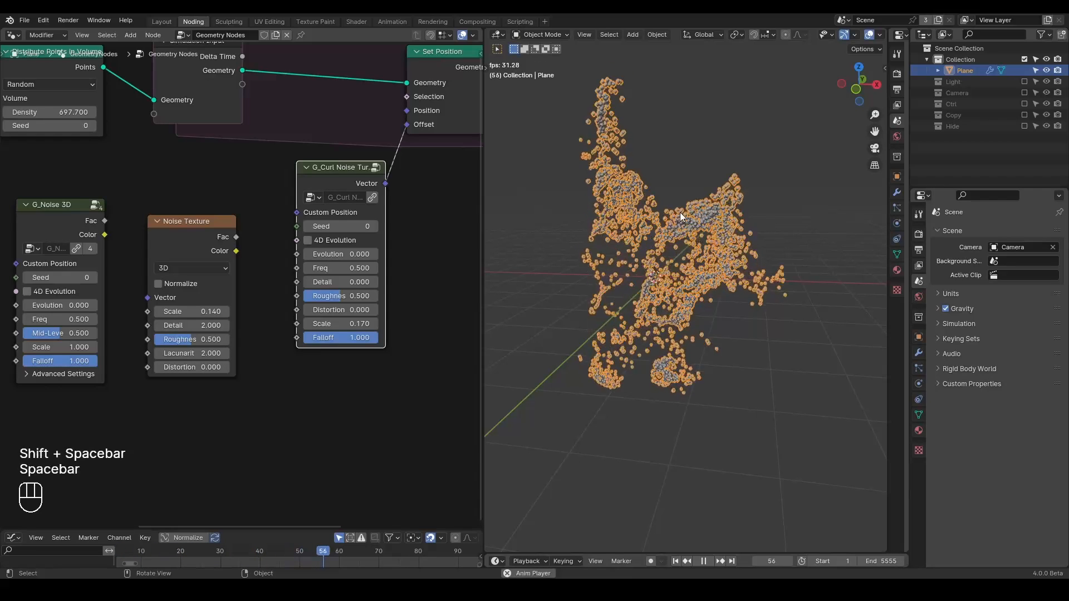
pyautogui.press('space')
pyautogui.hotkey('shift', 'space')
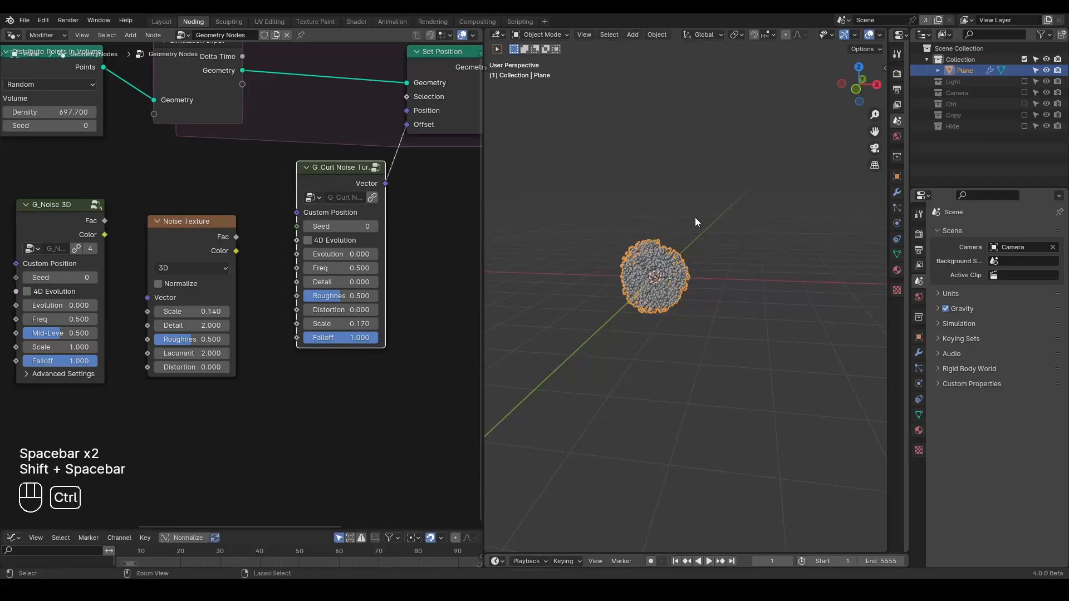
# Add a G_Trigger node beside the G_Curl Noise Turbulence node.
pyautogui.hotkey('shift', 'ctrl', 'alt', 'q')
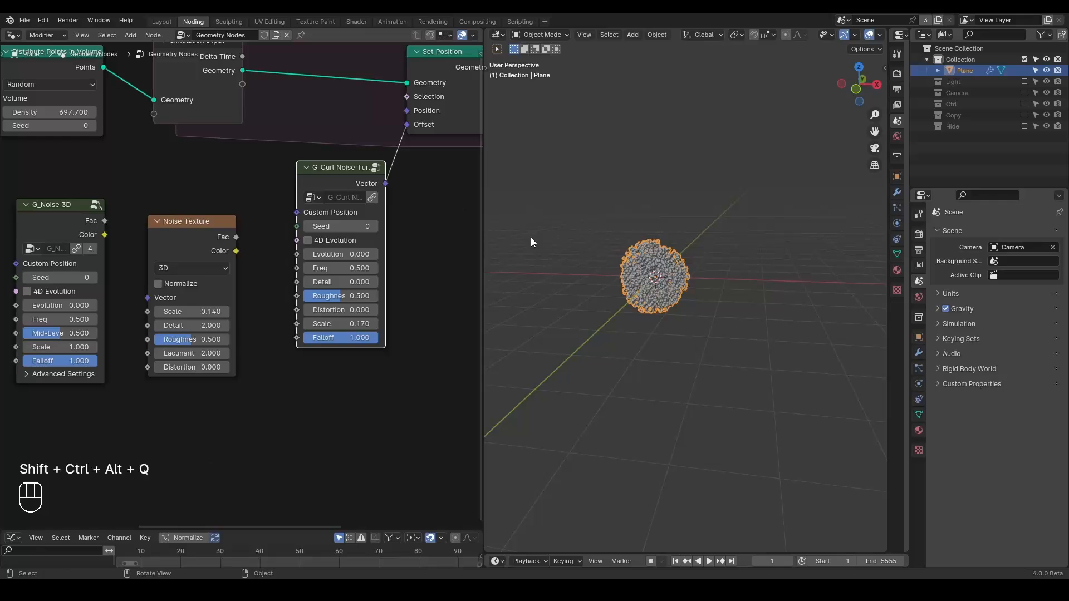
pyautogui.moveTo(447, 252); pyautogui.dragTo(280, 270, button='middle')
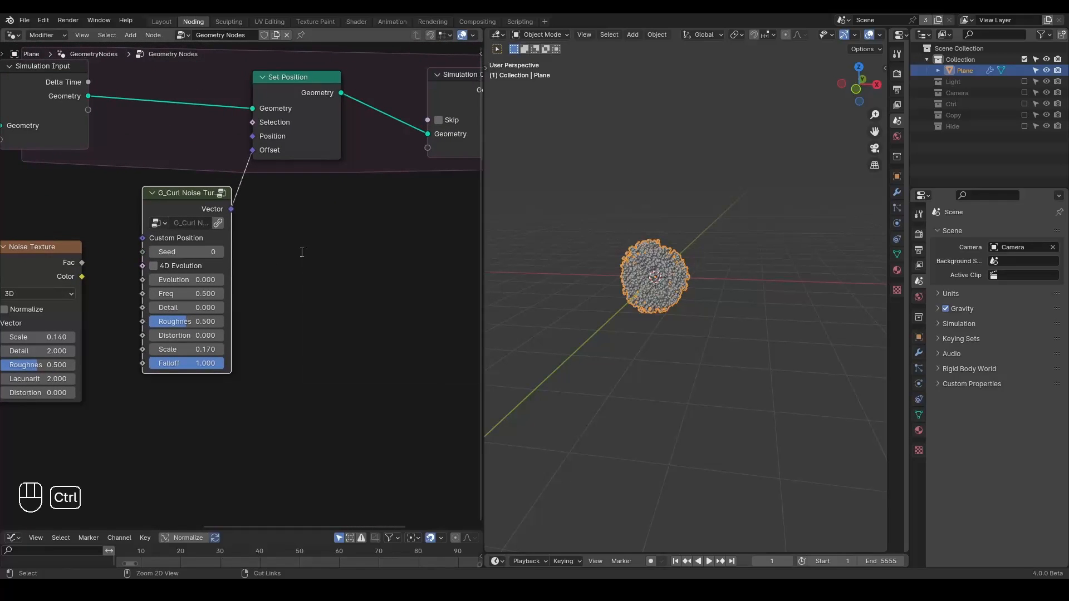
pyautogui.hotkey('ctrl', 'a')
pyautogui.write('trigg')
pyautogui.press('Return')
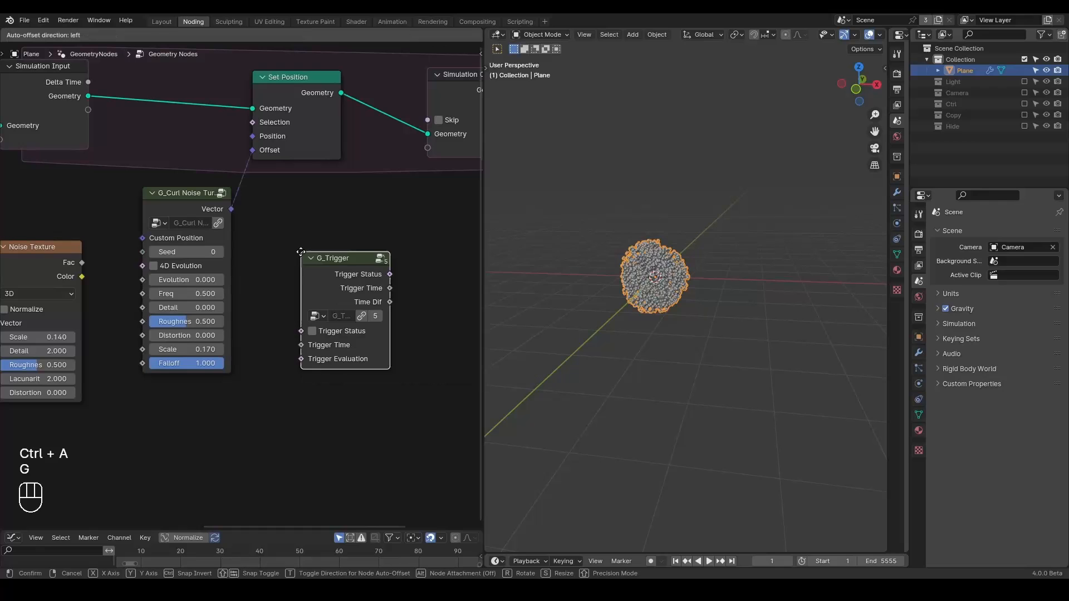
pyautogui.click(297, 215)
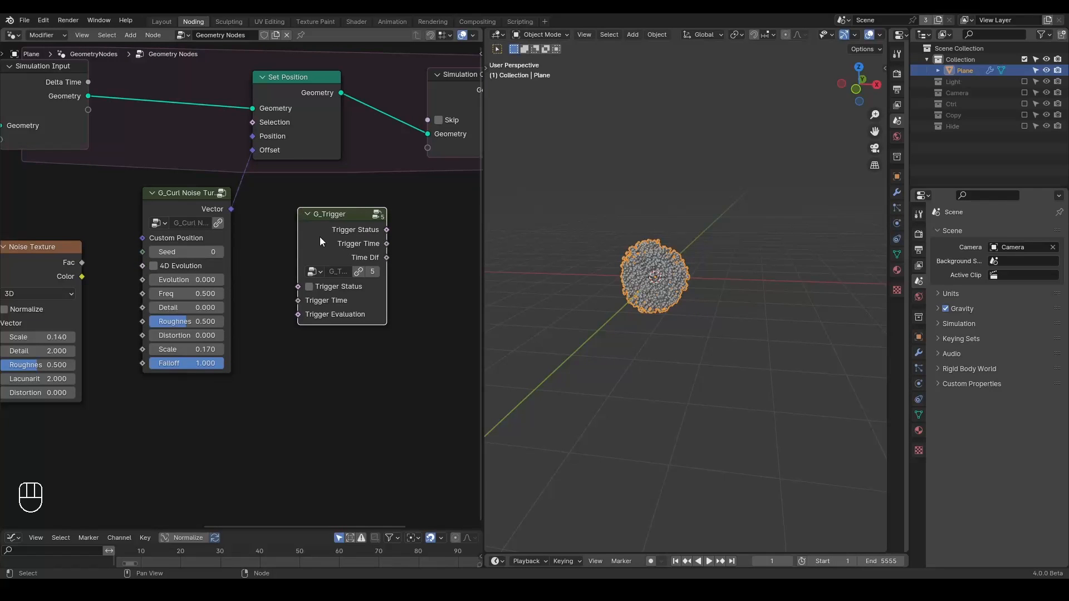
# Connect G_Trigger's Trigger Status to a new Simulation Output item and feed the Simulation Input's Trigger Status back into G_Trigger.
pyautogui.moveTo(289, 324); pyautogui.dragTo(359, 322)
pyautogui.moveTo(351, 305); pyautogui.dragTo(321, 329, button='middle')
pyautogui.moveTo(371, 257); pyautogui.dragTo(410, 176)
pyautogui.moveTo(346, 198); pyautogui.dragTo(367, 260, button='middle')
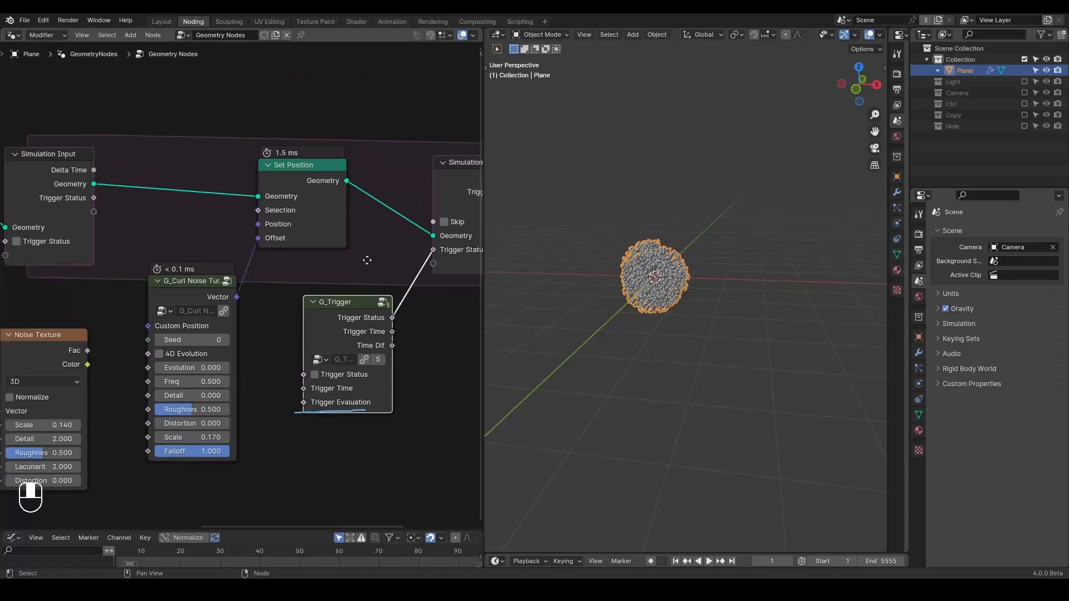
pyautogui.scroll(-3, 367, 260)
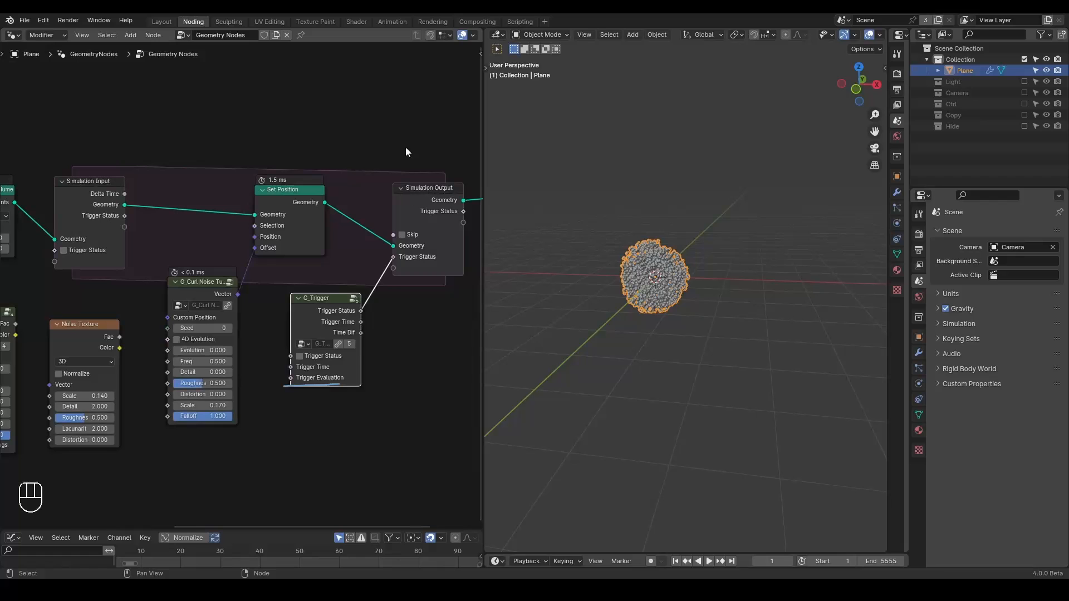
pyautogui.moveTo(401, 172)
pyautogui.mouseDown()
pyautogui.moveTo(397, 142)
pyautogui.moveTo(250, 115)
pyautogui.moveTo(146, 182)
pyautogui.moveTo(177, 180)
pyautogui.mouseUp()
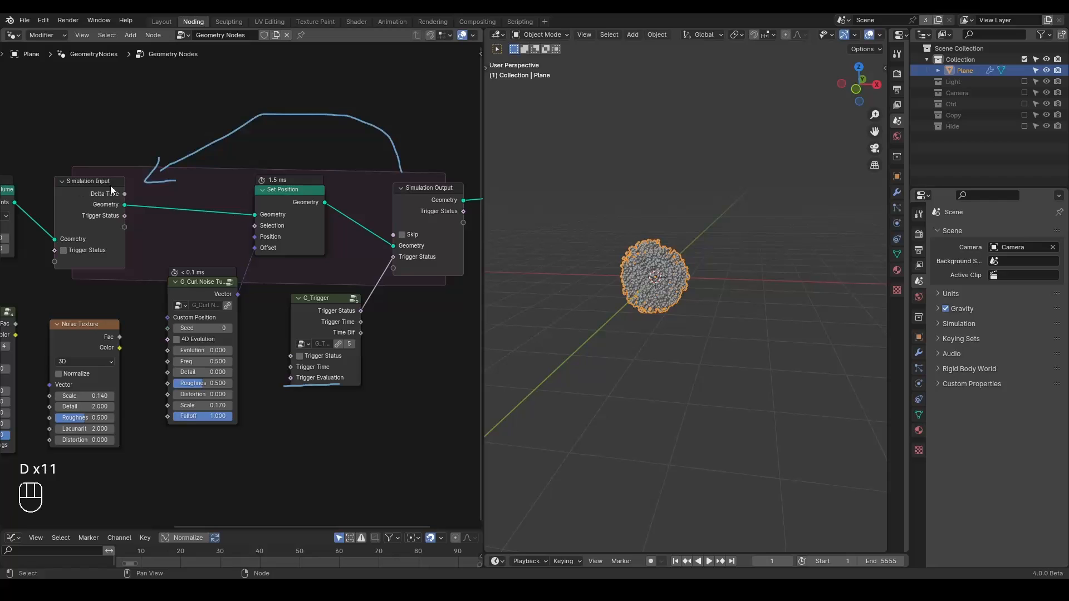
pyautogui.moveTo(123, 218); pyautogui.dragTo(290, 359)
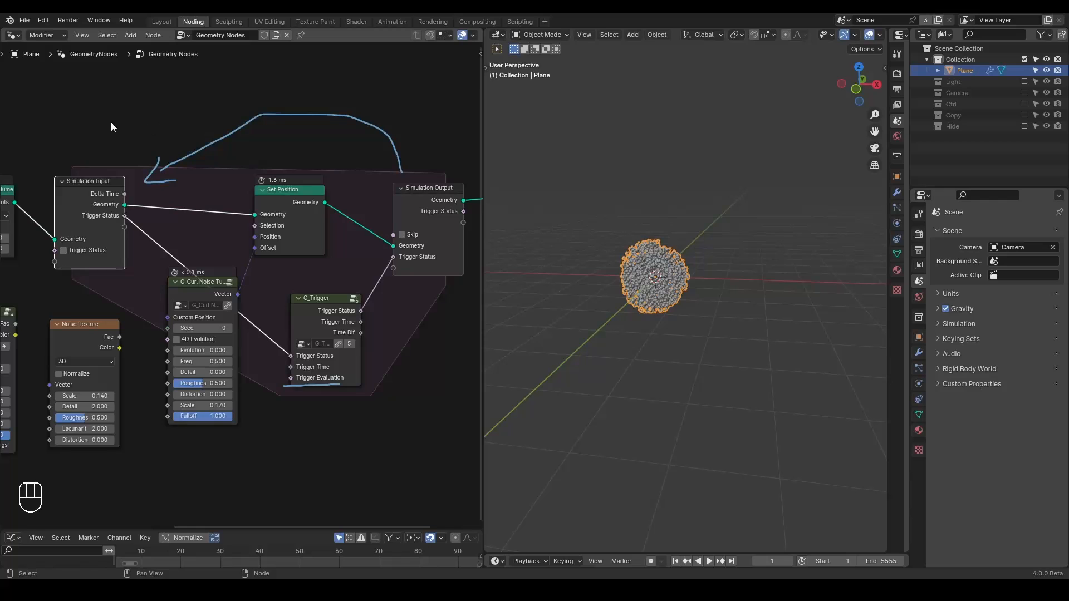
pyautogui.moveTo(88, 110)
pyautogui.mouseDown()
pyautogui.moveTo(115, 110)
pyautogui.moveTo(105, 136)
pyautogui.mouseUp()
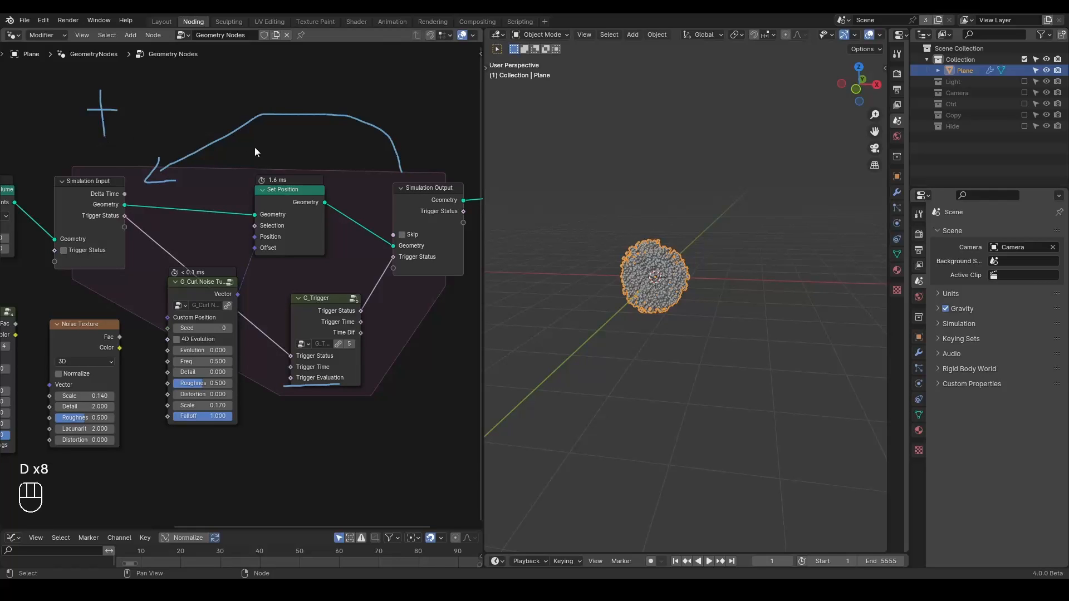
pyautogui.moveTo(79, 223); pyautogui.dragTo(125, 223)
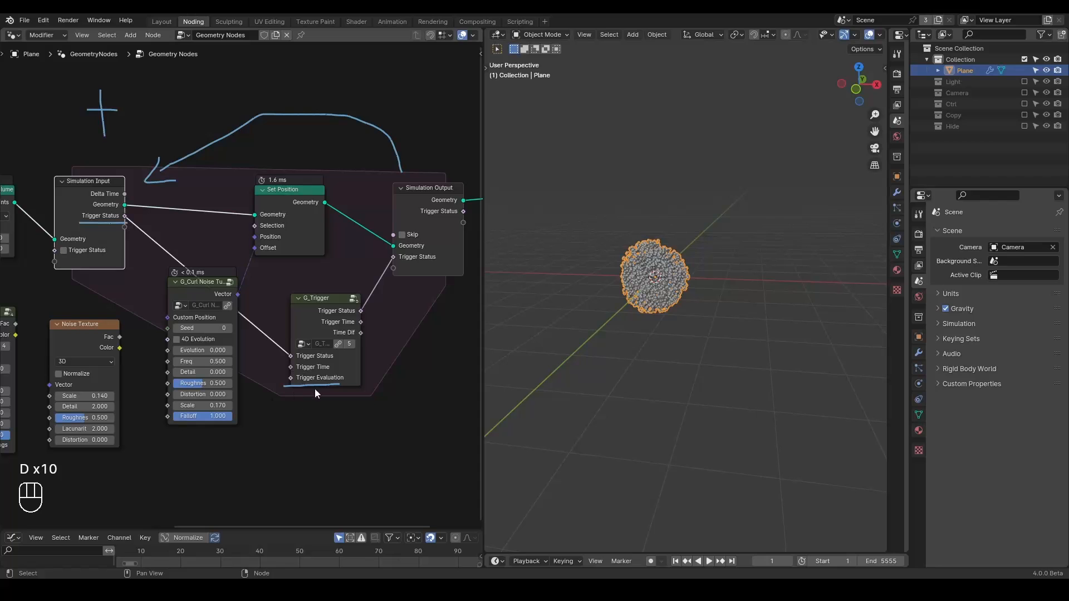
pyautogui.moveTo(378, 322)
pyautogui.mouseDown(button='right')
pyautogui.moveTo(319, 72)
pyautogui.moveTo(89, 267)
pyautogui.moveTo(255, 382)
pyautogui.moveTo(374, 339)
pyautogui.mouseUp(button='right')
# Delete the unused G_Noise 3D and Noise Texture nodes.
pyautogui.moveTo(130, 417); pyautogui.dragTo(232, 294, button='middle')
pyautogui.moveTo(229, 186); pyautogui.dragTo(55, 326)
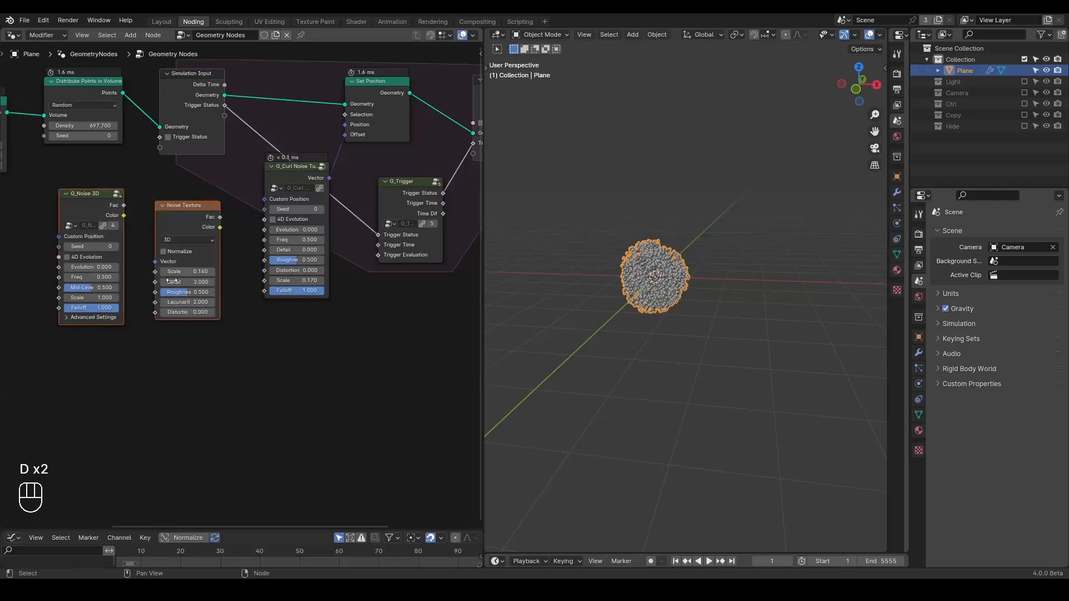
pyautogui.press('x')
# Add a G_Proximity Falloff node below the G_Curl Noise Turbulence node.
pyautogui.hotkey('ctrl', 'a')
pyautogui.write('proximi')
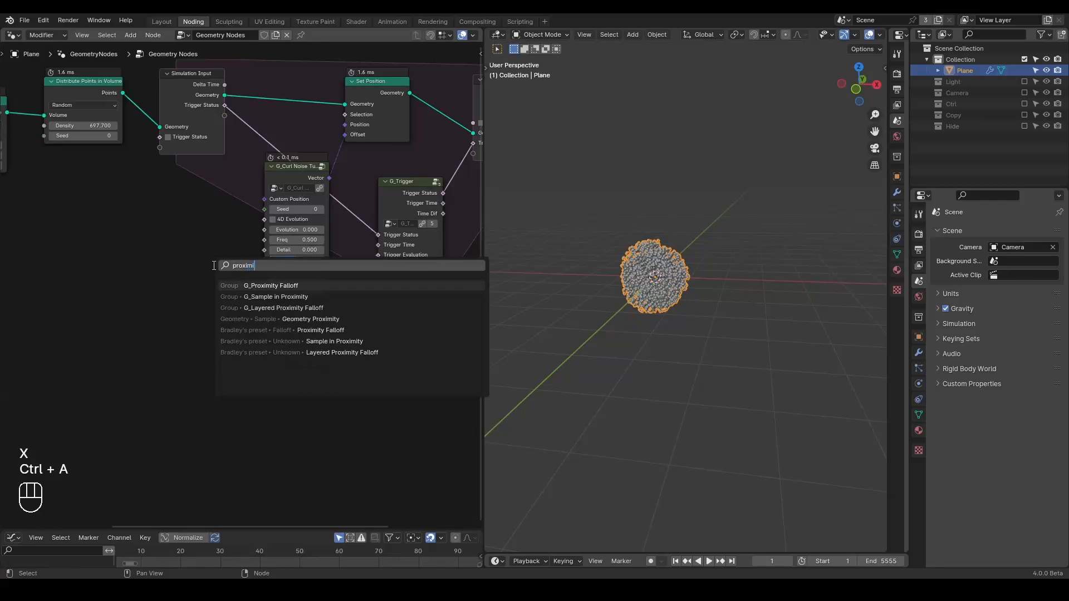
pyautogui.press('Return')
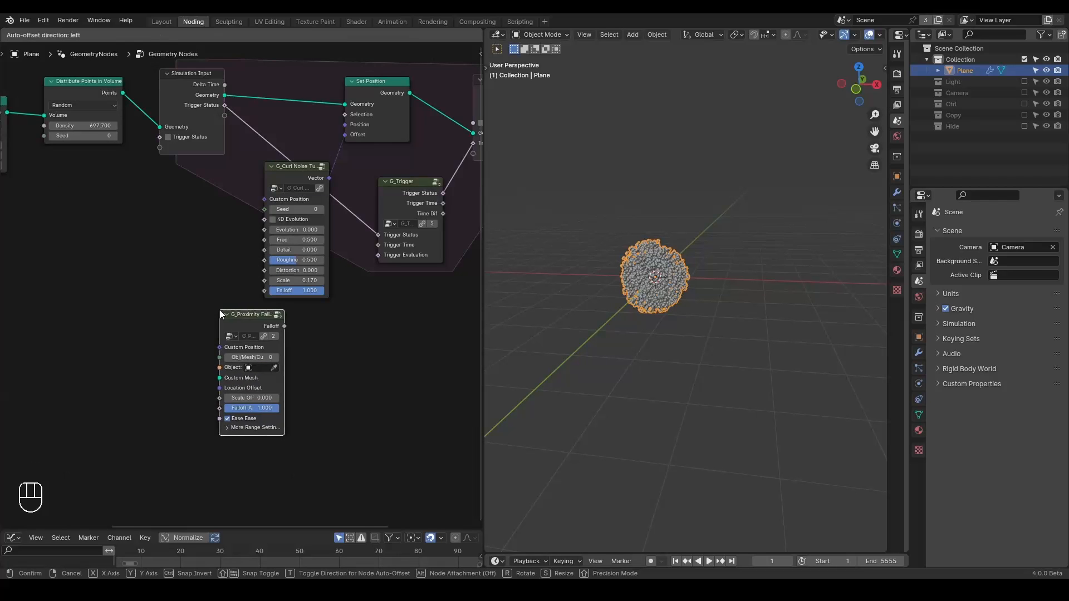
pyautogui.click(219, 310)
# Pin the node tree, enable the Ctrl collection and set G_Proximity Falloff's object to Controller.
pyautogui.scroll(2, 296, 326)
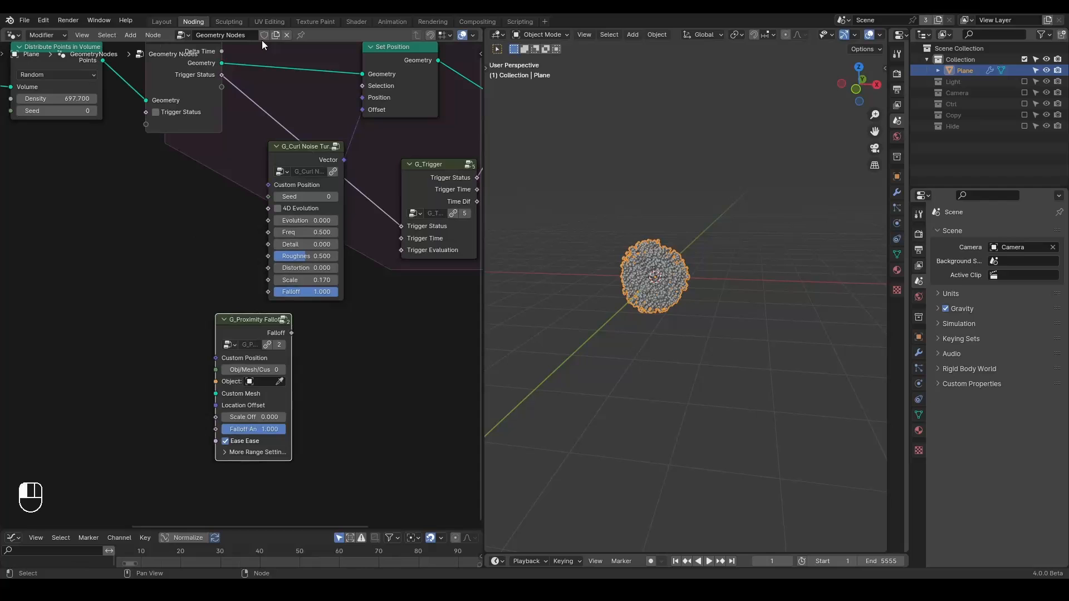
pyautogui.click(300, 35)
pyautogui.click(1025, 104)
pyautogui.click(928, 104)
pyautogui.click(280, 381)
pyautogui.click(972, 115)
# Connect the G_Proximity Falloff node's Falloff output to G_Trigger's Trigger Evaluation input.
pyautogui.moveTo(281, 341); pyautogui.dragTo(264, 338, button='middle')
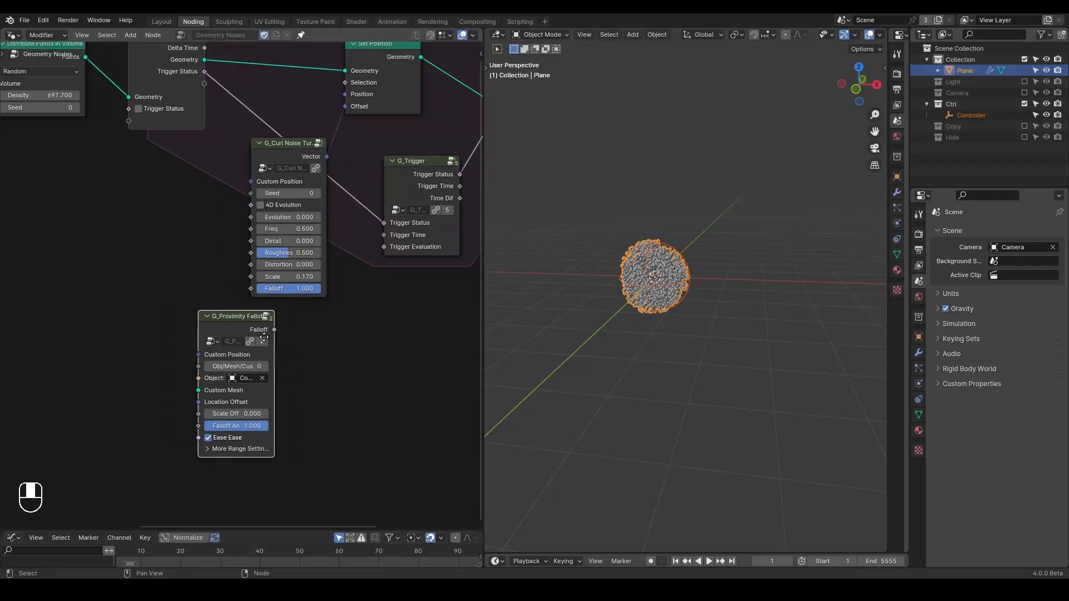
pyautogui.scroll(1, 264, 338)
pyautogui.moveTo(257, 308); pyautogui.dragTo(370, 224)
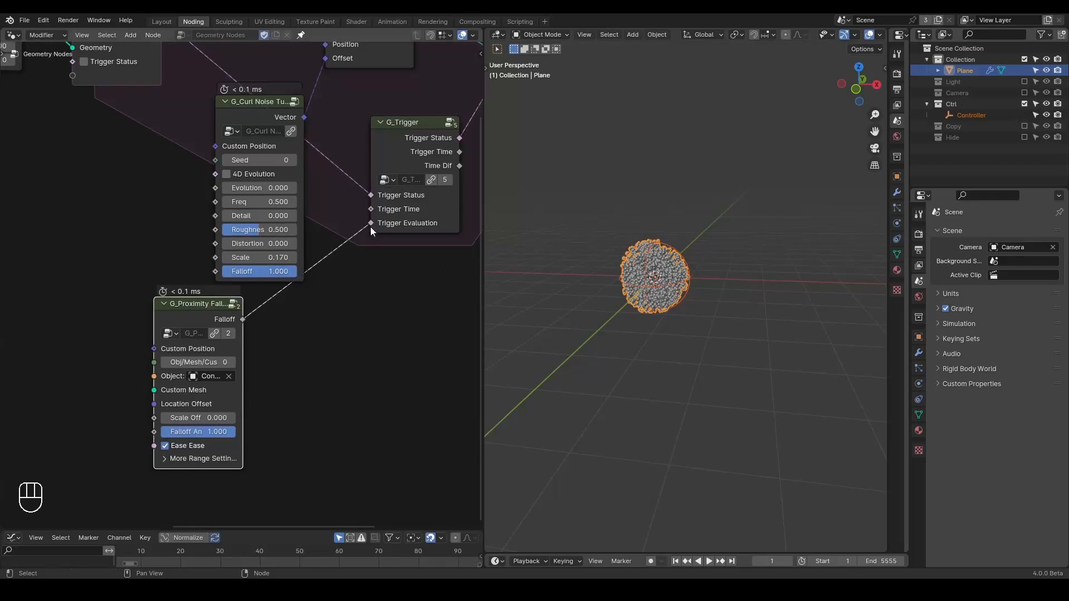
# Collapse the G_Curl Noise Turbulence node and move the nodes from Set Position onward farther along to make room for G_Trigger.
pyautogui.moveTo(369, 227); pyautogui.dragTo(299, 323, button='middle')
pyautogui.scroll(-2, 299, 323)
pyautogui.click(189, 193)
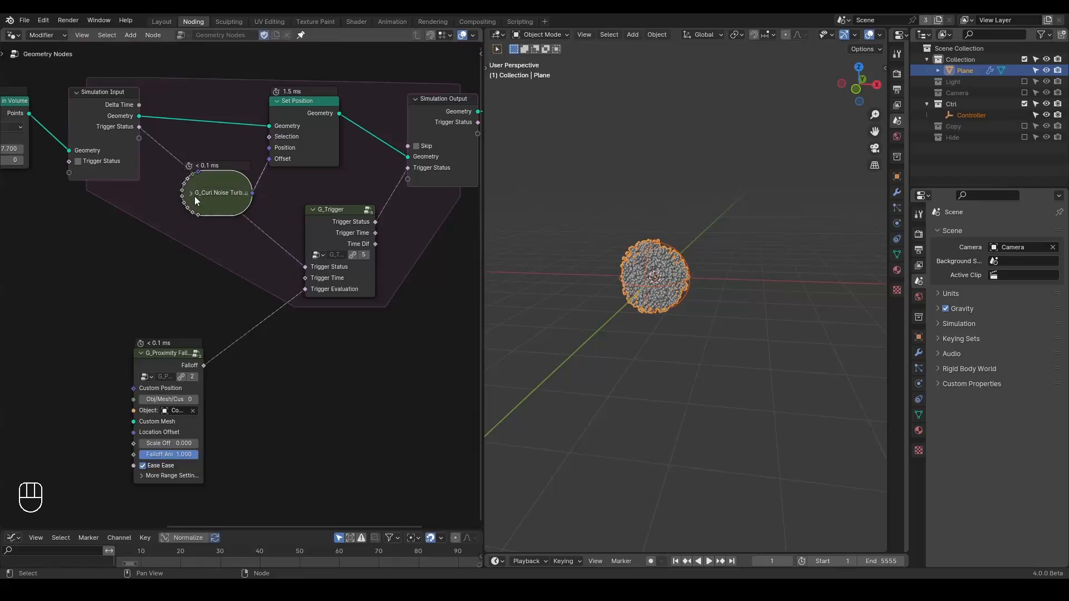
pyautogui.moveTo(195, 196); pyautogui.dragTo(71, 195, button='middle')
pyautogui.scroll(-2, 309, 175)
pyautogui.moveTo(402, 110); pyautogui.dragTo(176, 215)
pyautogui.press('g')
pyautogui.click(319, 211)
pyautogui.scroll(1, 282, 291)
# Use G_Trigger's Trigger Status as the Set Position selection.
pyautogui.moveTo(239, 295); pyautogui.dragTo(226, 298)
pyautogui.moveTo(244, 240); pyautogui.dragTo(348, 159)
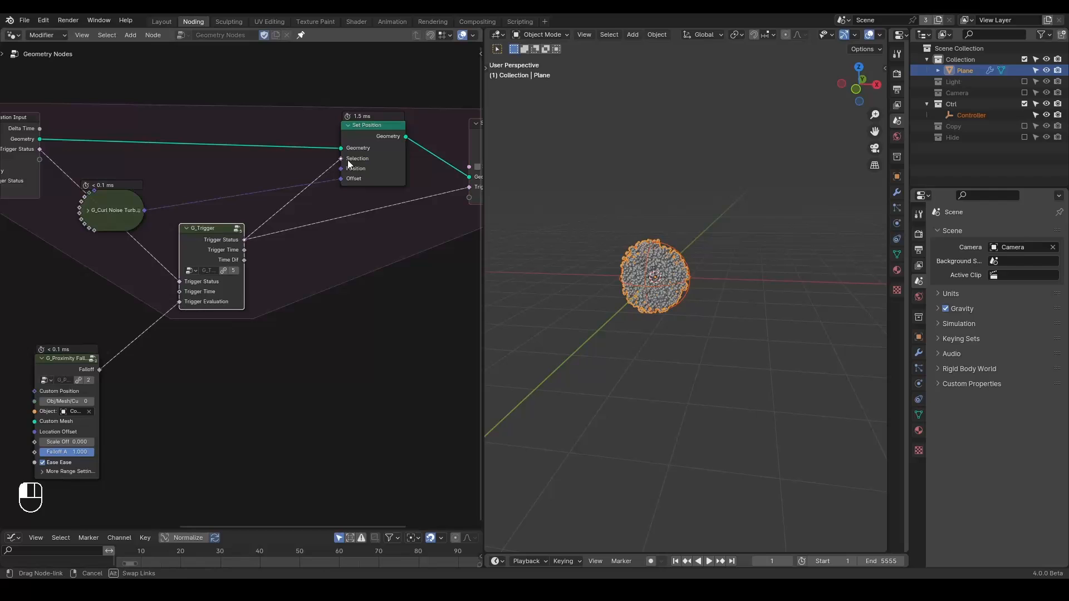
pyautogui.moveTo(395, 189); pyautogui.dragTo(421, 168, button='middle')
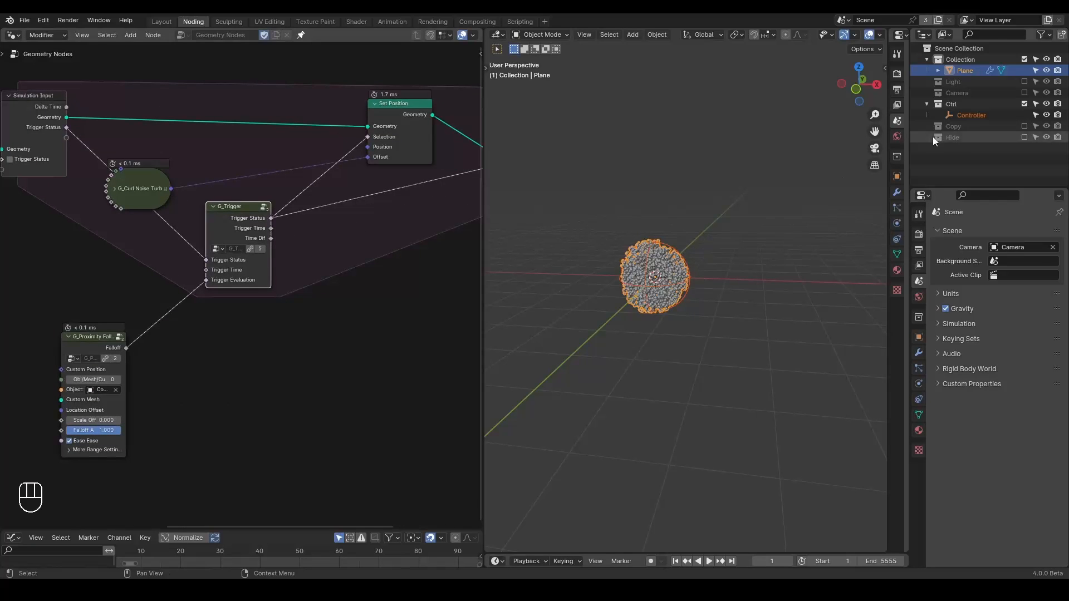
# Raise the Controller along the Z axis so it sits just above the sphere of points.
pyautogui.click(963, 113)
pyautogui.press('g')
pyautogui.press('z')
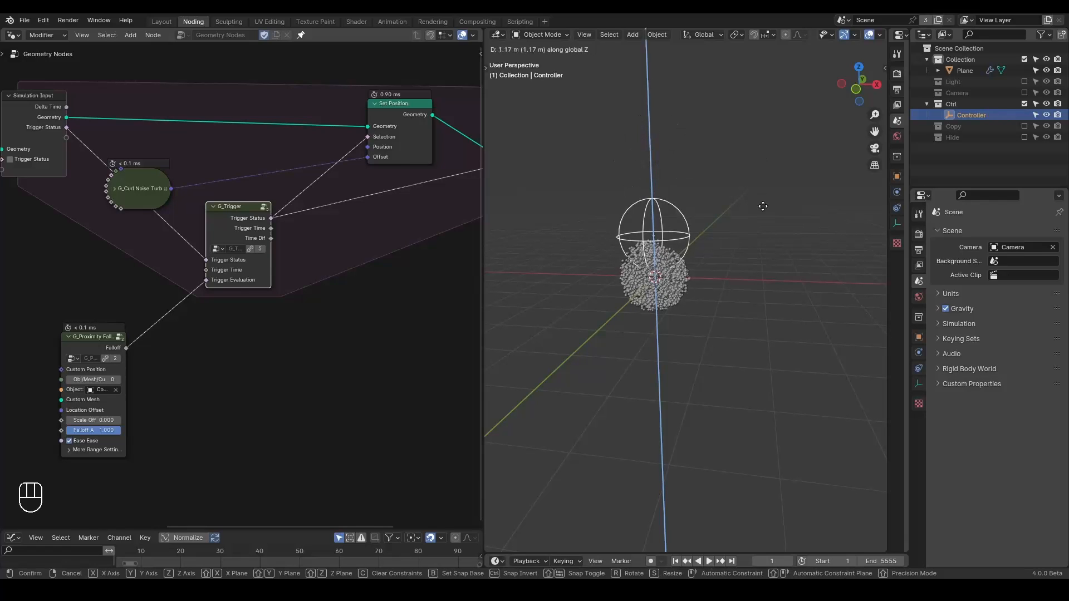
pyautogui.click(731, 192)
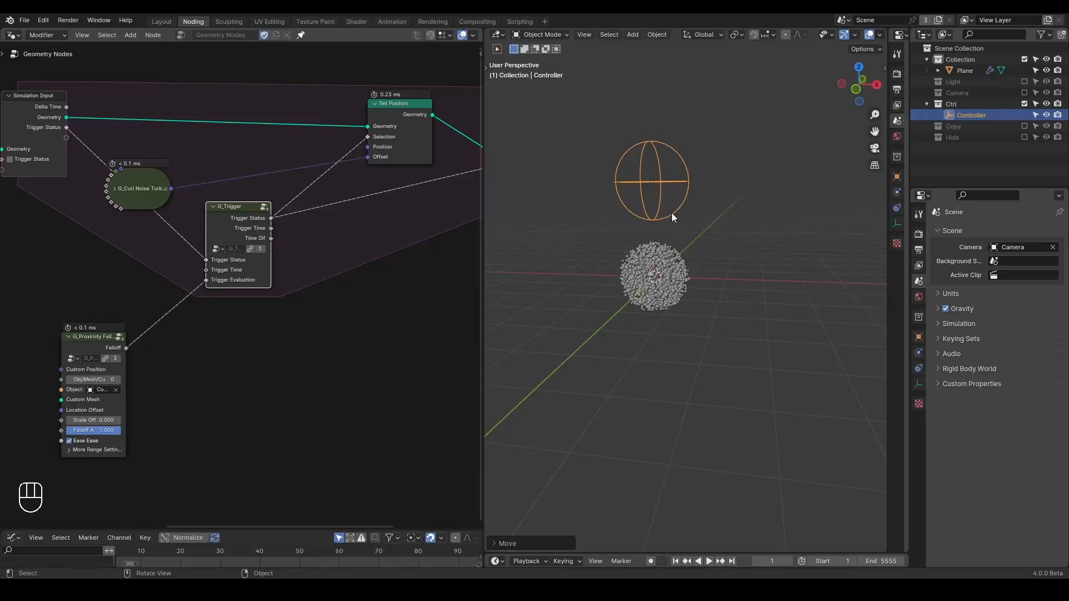
pyautogui.press('g')
pyautogui.press('z')
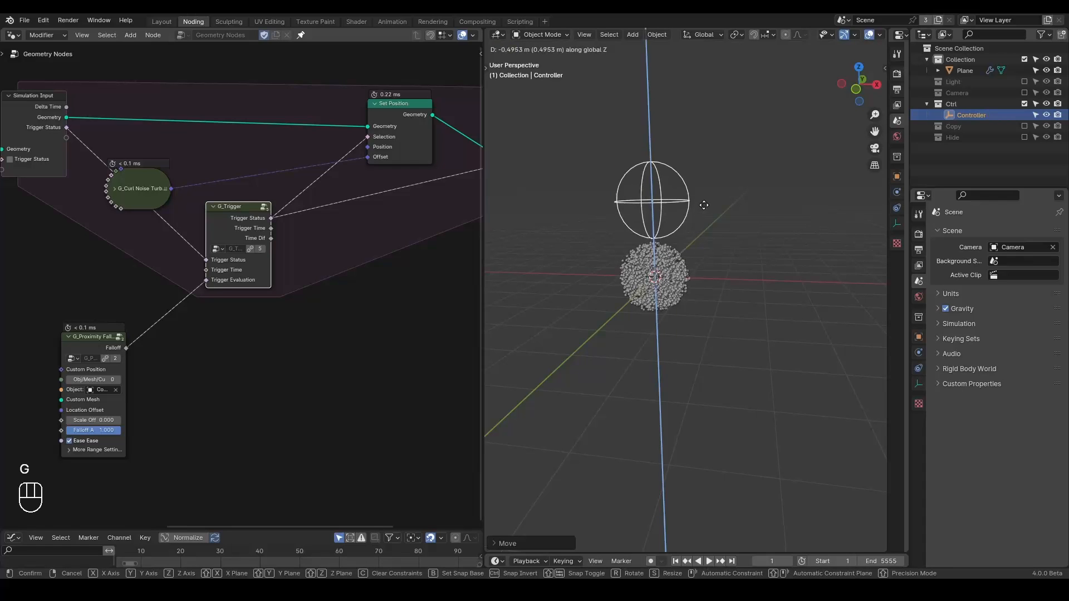
pyautogui.click(704, 205)
# Play the simulation while moving the Controller along Z into the top of the point sphere and back out, and stop playback.
pyautogui.press('space')
pyautogui.press('g')
pyautogui.press('z')
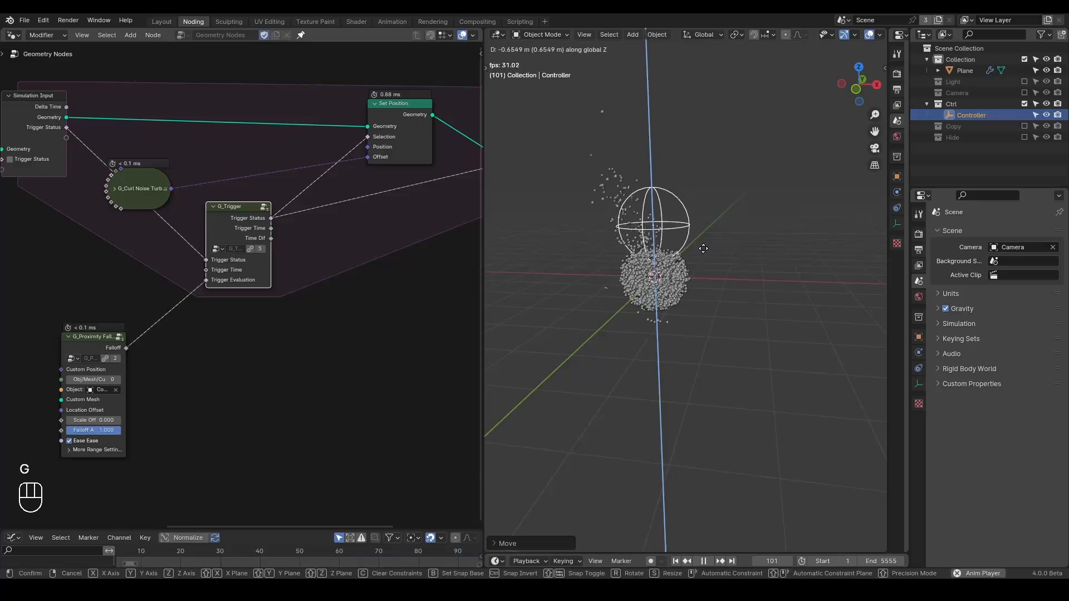
pyautogui.click(707, 240)
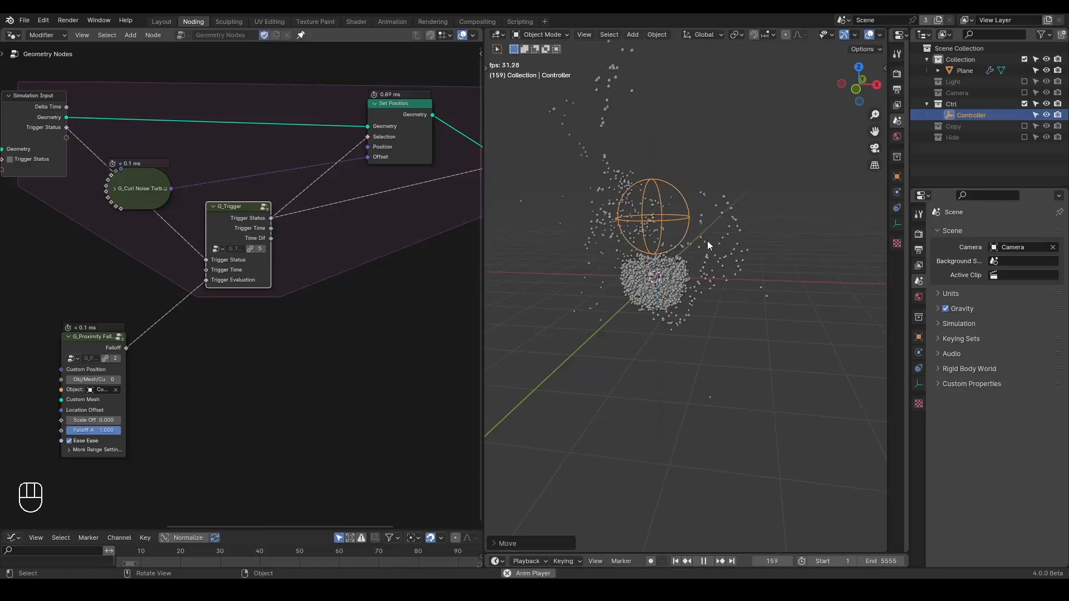
pyautogui.press('space')
# Move Set Position closer to Simulation Output and mark G_Trigger's two Trigger Status links with annotation strokes.
pyautogui.moveTo(344, 294); pyautogui.dragTo(215, 292, button='middle')
pyautogui.scroll(-1, 215, 296)
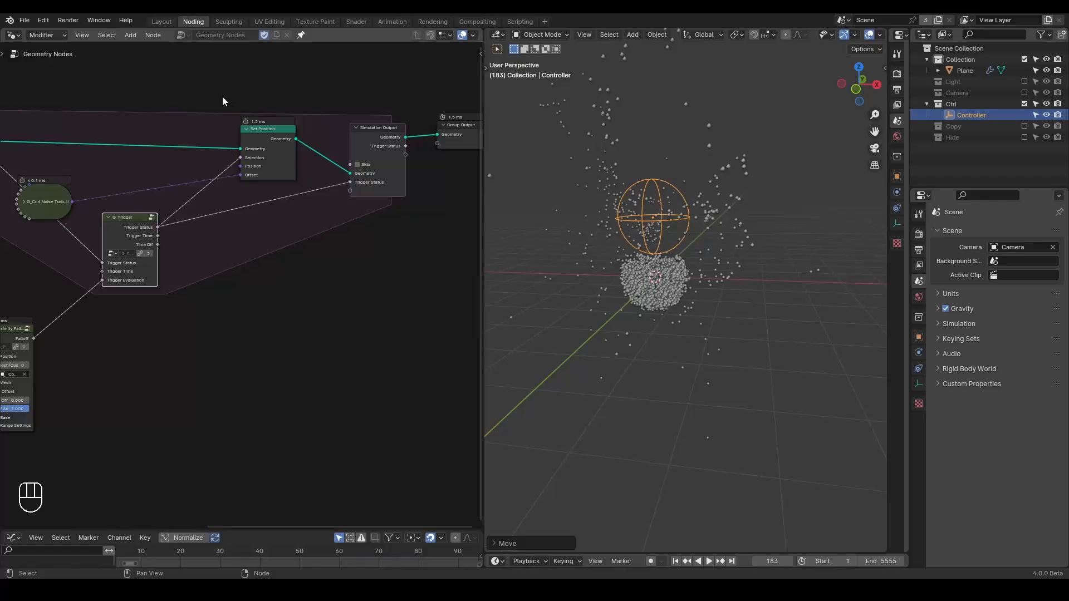
pyautogui.moveTo(265, 135); pyautogui.dragTo(294, 134)
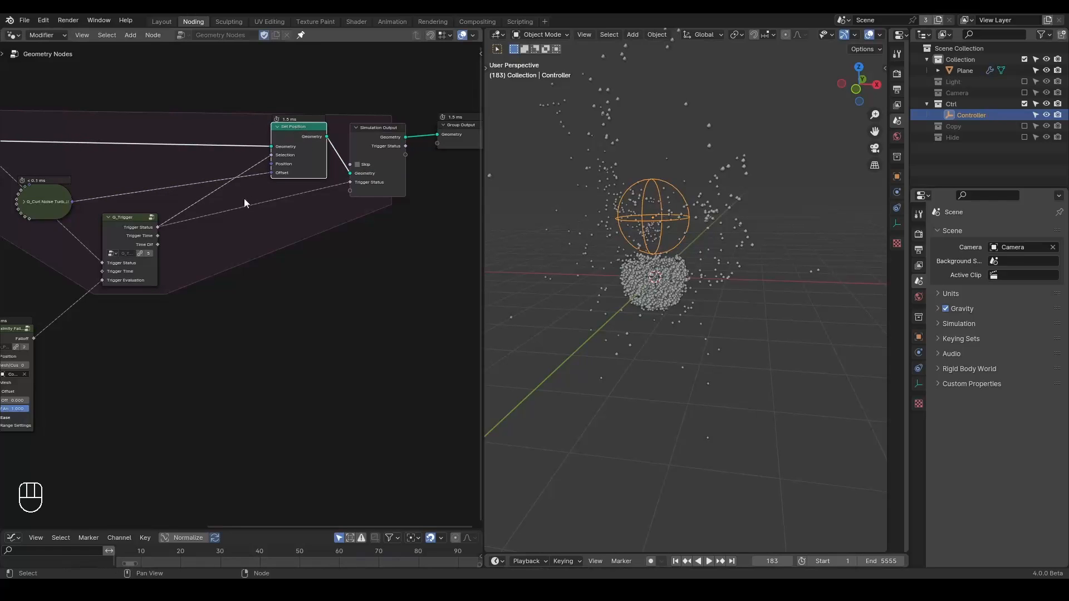
pyautogui.scroll(1, 312, 199)
pyautogui.moveTo(264, 171); pyautogui.dragTo(281, 176)
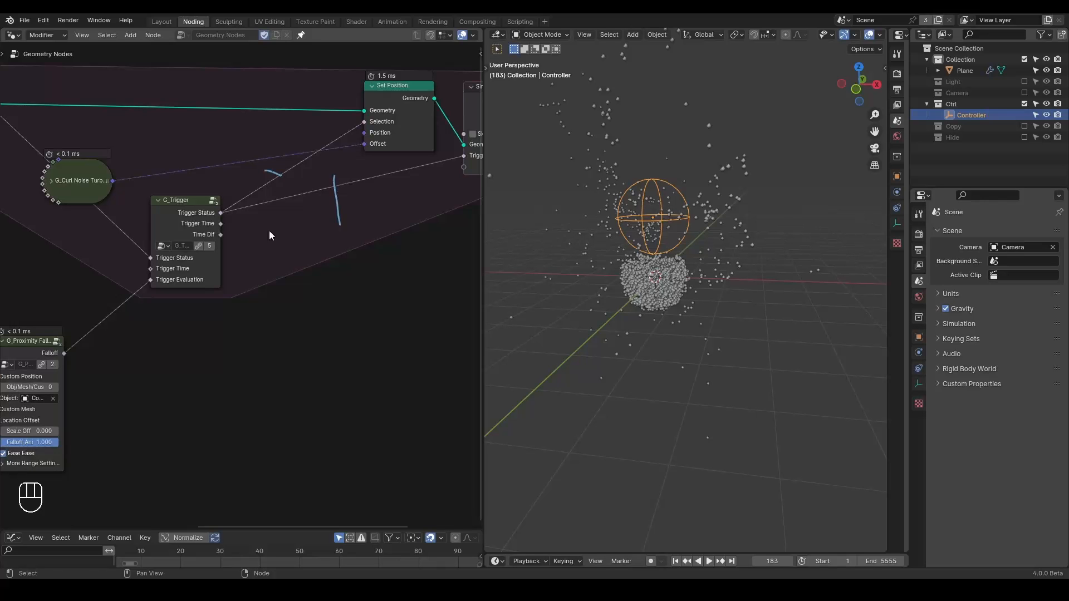
# Move G_Proximity Falloff up beside G_Trigger and underline both it and Set Position with annotation strokes.
pyautogui.moveTo(269, 231); pyautogui.dragTo(317, 262, button='middle')
pyautogui.moveTo(84, 327)
pyautogui.mouseDown()
pyautogui.moveTo(107, 283)
pyautogui.moveTo(121, 275)
pyautogui.moveTo(107, 289)
pyautogui.moveTo(138, 289)
pyautogui.mouseUp()
pyautogui.moveTo(280, 292); pyautogui.dragTo(210, 308, button='middle')
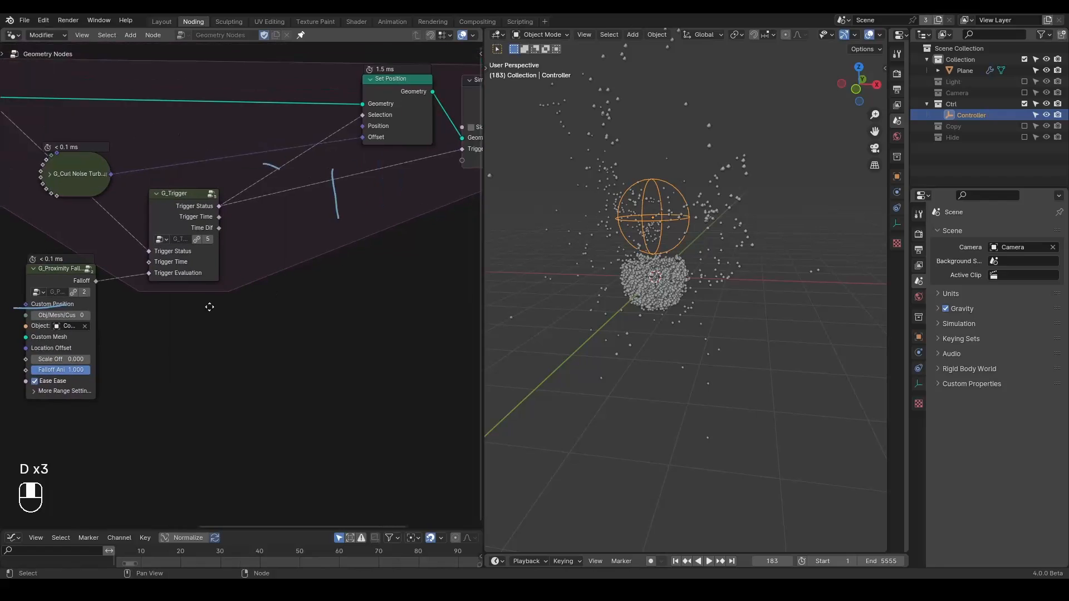
pyautogui.scroll(-2, 243, 292)
pyautogui.moveTo(335, 120); pyautogui.dragTo(404, 115)
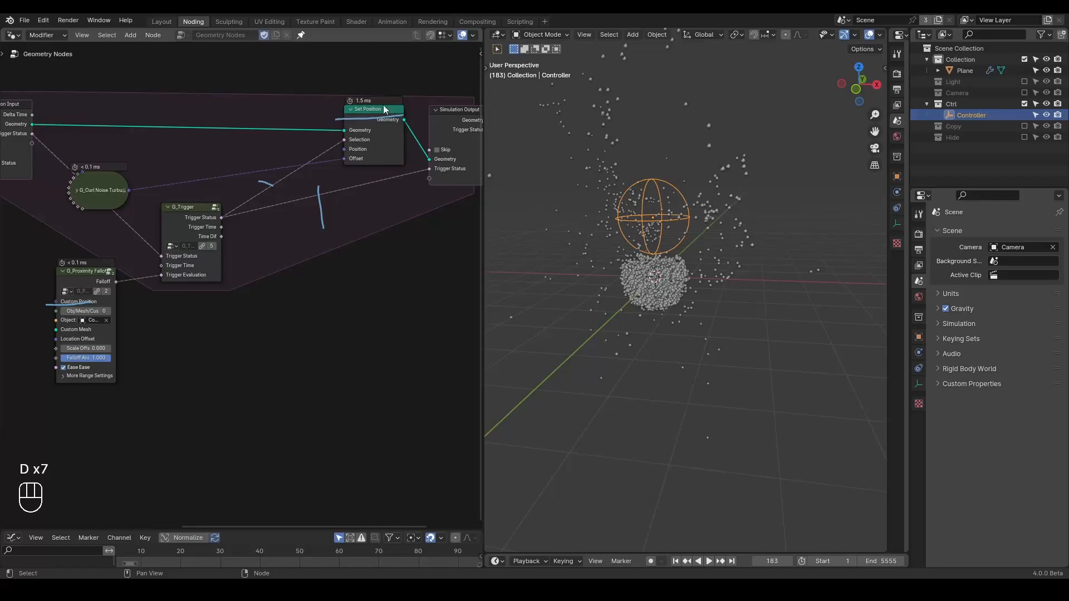
pyautogui.moveTo(302, 186); pyautogui.dragTo(303, 219, button='middle')
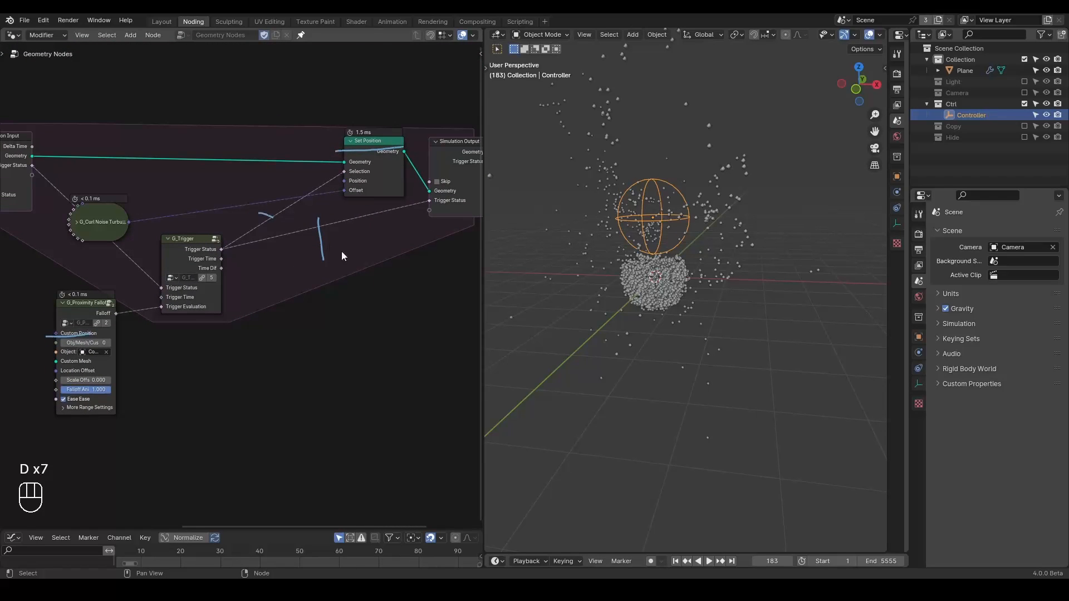
# Insert a Capture Attribute node on the geometry link ahead of Set Position and set its data type to Boolean.
pyautogui.hotkey('ctrl', 'a')
pyautogui.write('capture')
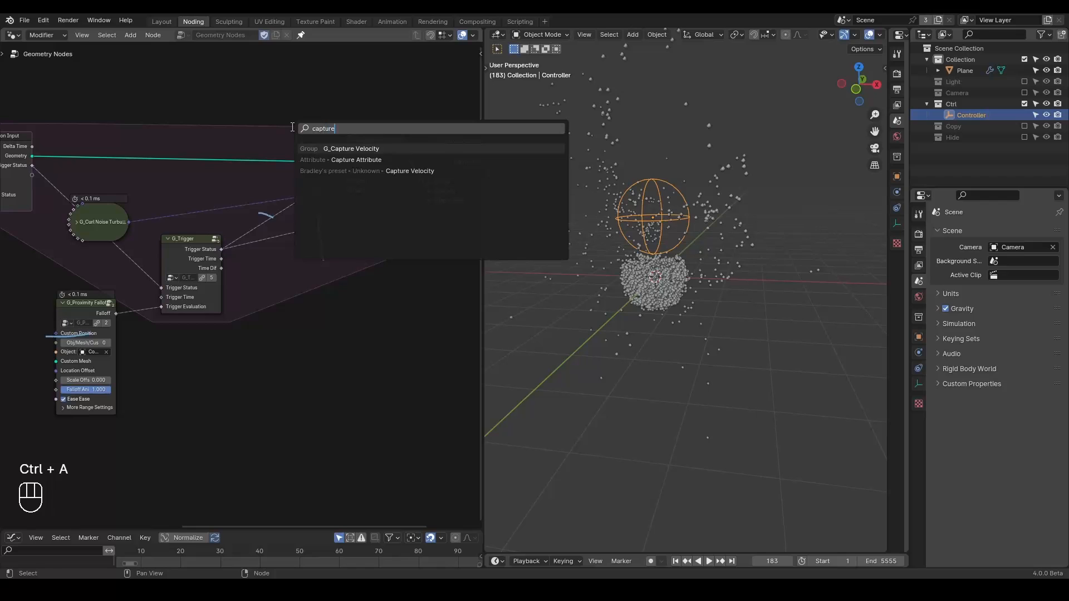
pyautogui.press('Return')
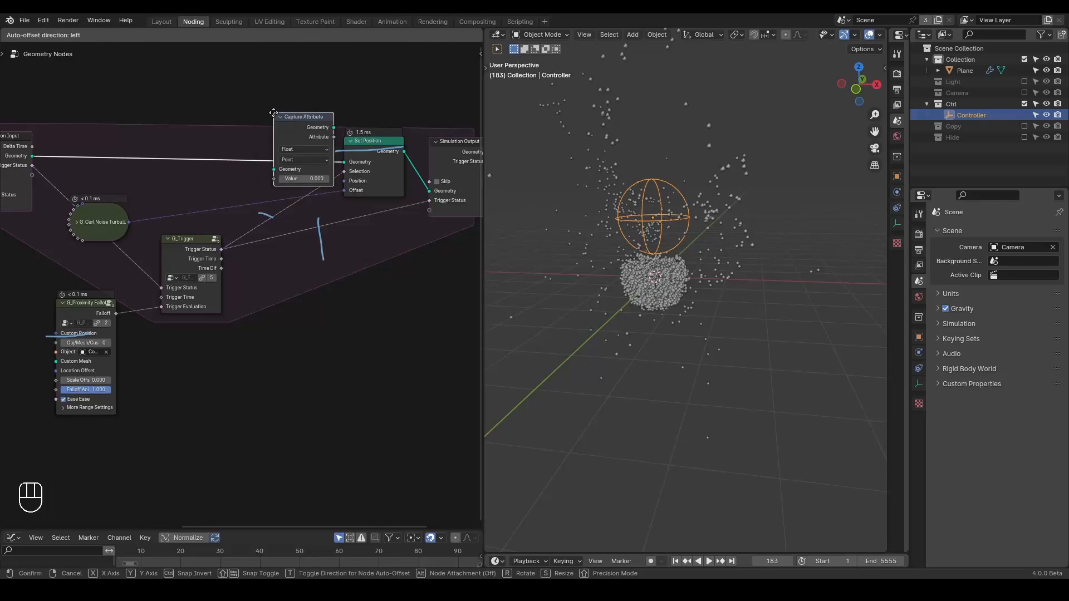
pyautogui.click(278, 127)
pyautogui.scroll(1, 284, 121)
pyautogui.click(291, 114)
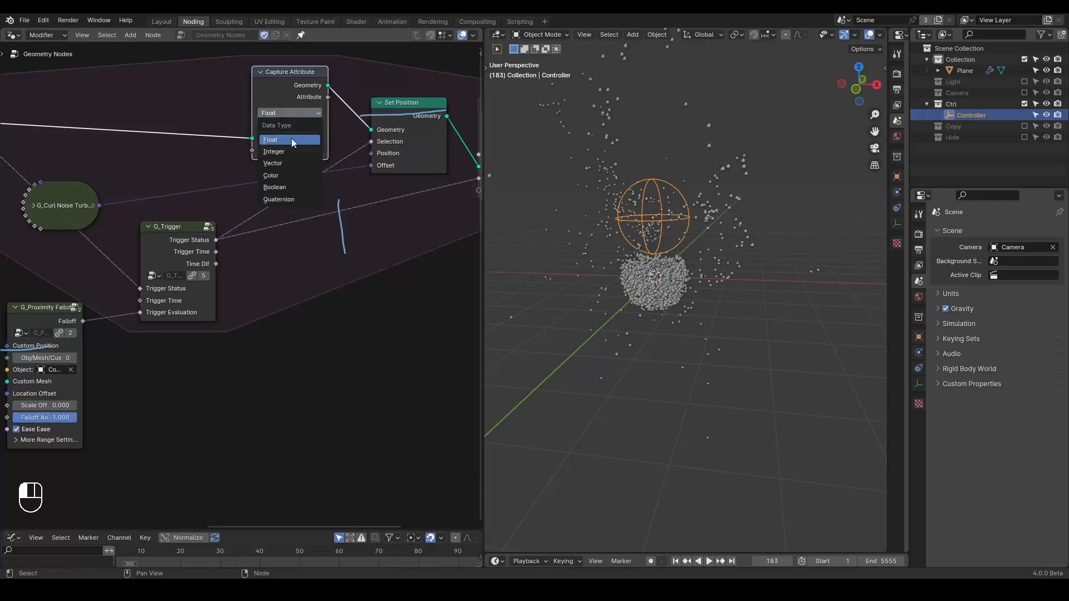
pyautogui.click(291, 191)
# Feed G_Trigger's Trigger Status into Capture Attribute's Value and route its Attribute through a reroute to Set Position's Selection and Simulation Output's Trigger Status.
pyautogui.moveTo(216, 240); pyautogui.dragTo(253, 150)
pyautogui.moveTo(273, 196); pyautogui.dragTo(198, 210, button='middle')
pyautogui.keyDown('shift'); pyautogui.moveTo(198, 210); pyautogui.dragTo(210, 270, button='right'); pyautogui.keyUp('shift')
pyautogui.press('g')
pyautogui.click(268, 215)
pyautogui.moveTo(254, 113); pyautogui.dragTo(267, 213)
pyautogui.moveTo(267, 213); pyautogui.dragTo(317, 216, button='middle')
# Circle Capture Attribute's outputs with annotation strokes and erase the annotations from the node tree.
pyautogui.moveTo(314, 223)
pyautogui.mouseDown(button='right')
pyautogui.moveTo(274, 245)
pyautogui.moveTo(238, 226)
pyautogui.mouseUp(button='right')
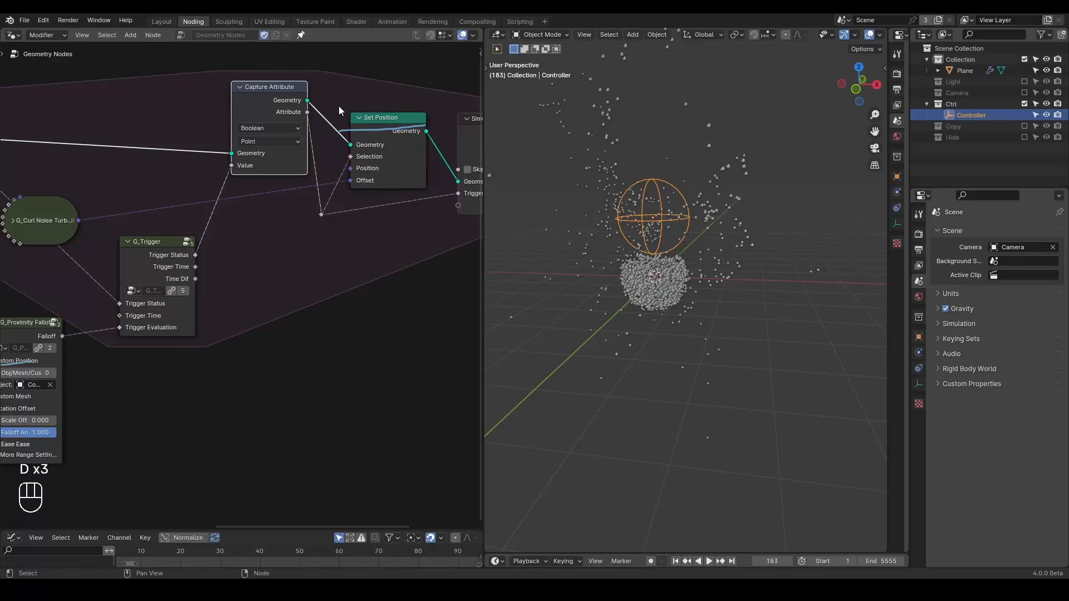
pyautogui.click(320, 84)
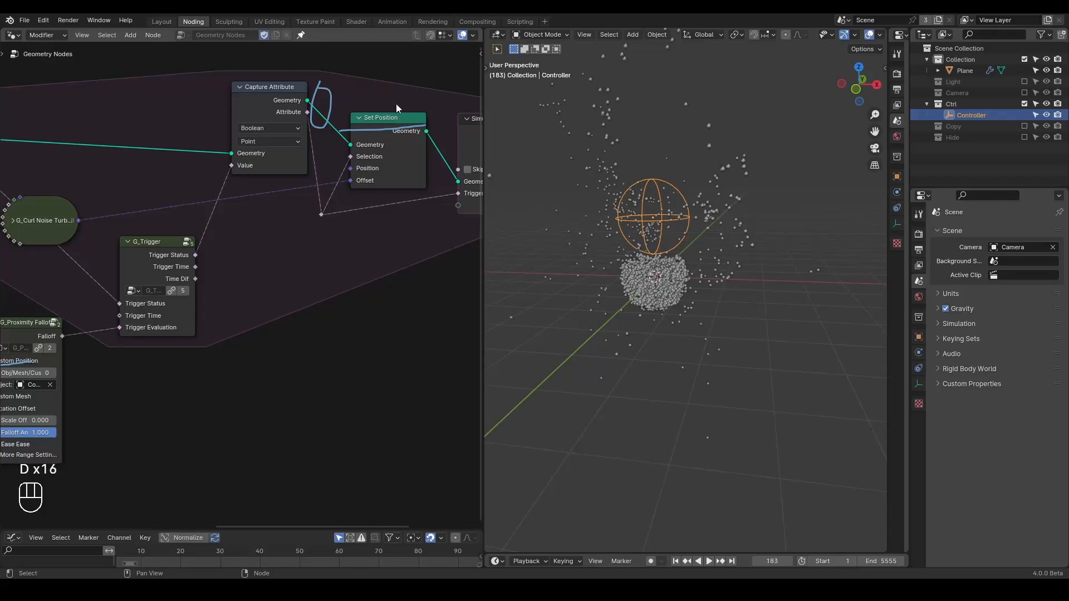
pyautogui.moveTo(349, 96); pyautogui.dragTo(362, 94)
pyautogui.moveTo(430, 114); pyautogui.dragTo(431, 111)
pyautogui.moveTo(234, 287)
pyautogui.mouseDown(button='middle')
pyautogui.moveTo(389, 179)
pyautogui.moveTo(417, 180)
pyautogui.mouseUp(button='middle')
pyautogui.scroll(-2, 389, 179)
pyautogui.moveTo(234, 261); pyautogui.dragTo(33, 289, button='right')
# Play the simulation while moving the Controller along Z down into the points and back up, and return to frame 1.
pyautogui.press('space')
pyautogui.press('g')
pyautogui.press('z')
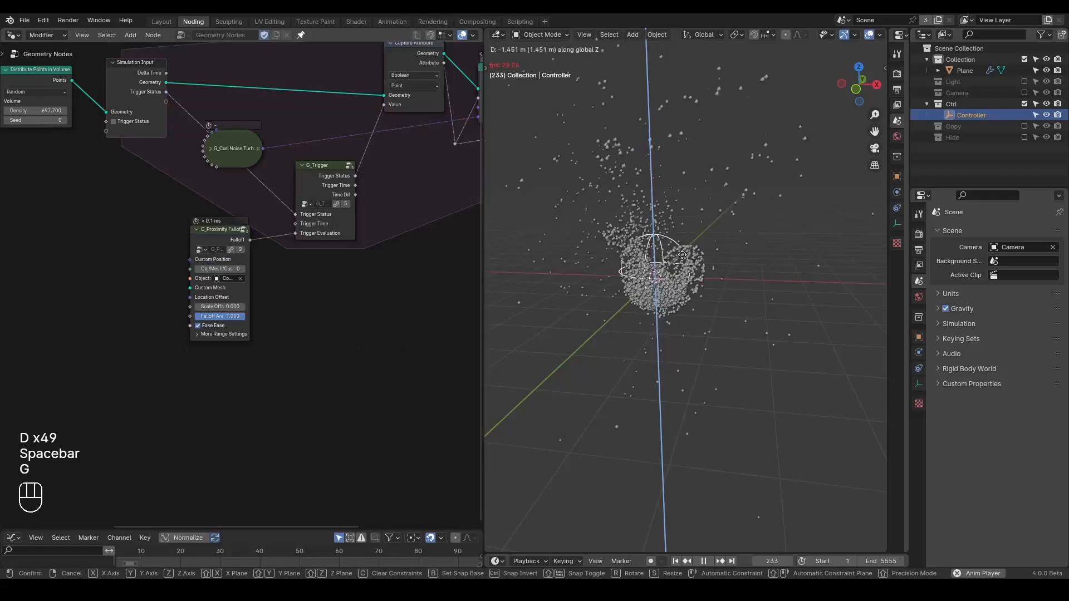
pyautogui.click(693, 222)
pyautogui.press('space')
pyautogui.hotkey('shift', 'space')
pyautogui.hotkey('shift', 'ctrl', 'alt', 'q')
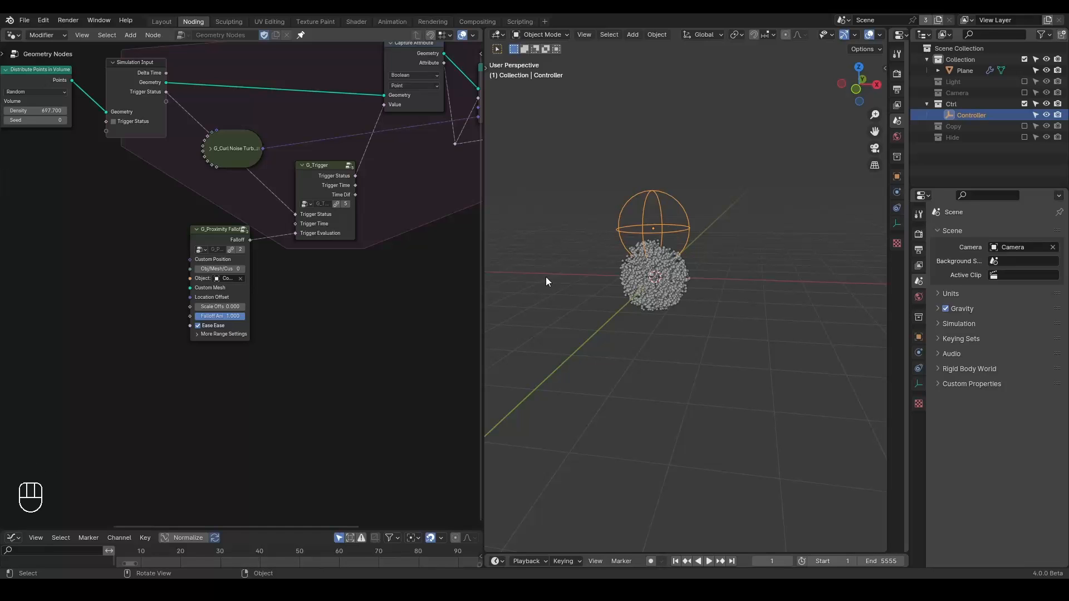
# Widen the node editor and space out the nodes by shifting Capture Attribute back and Group Output farther from Simulation Output.
pyautogui.moveTo(296, 156); pyautogui.dragTo(303, 134, button='middle')
pyautogui.moveTo(333, 92); pyautogui.dragTo(309, 99)
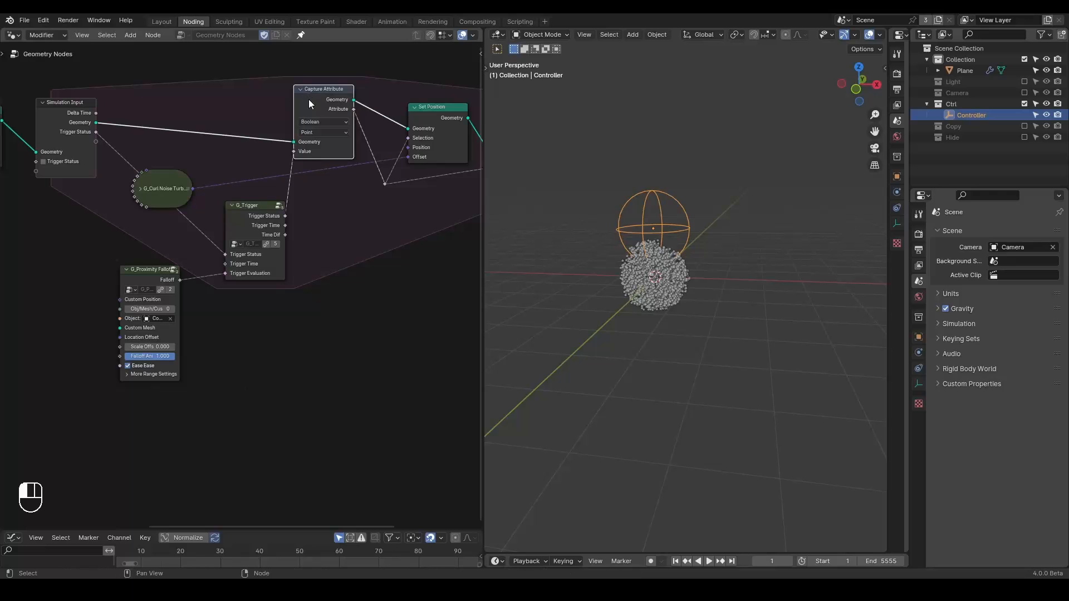
pyautogui.moveTo(482, 262); pyautogui.dragTo(624, 263)
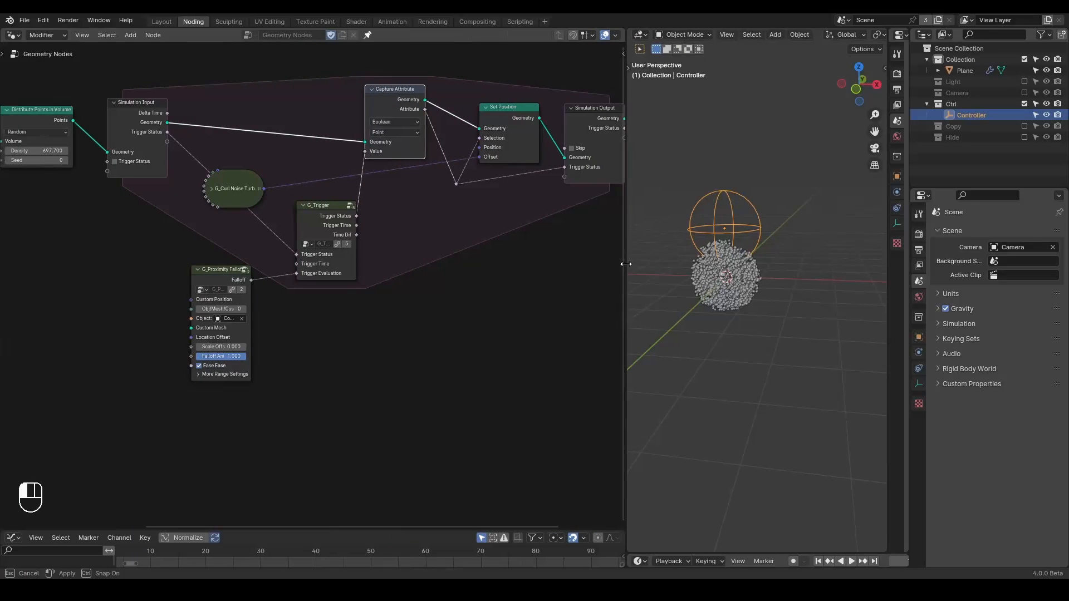
pyautogui.moveTo(537, 303); pyautogui.dragTo(383, 316, button='middle')
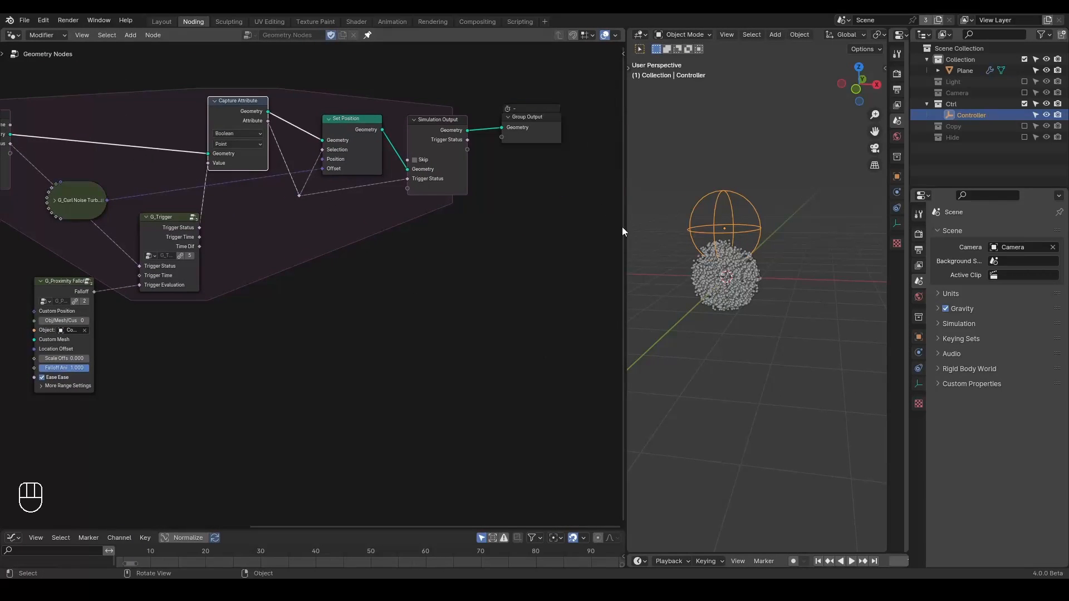
pyautogui.moveTo(532, 127); pyautogui.dragTo(576, 128)
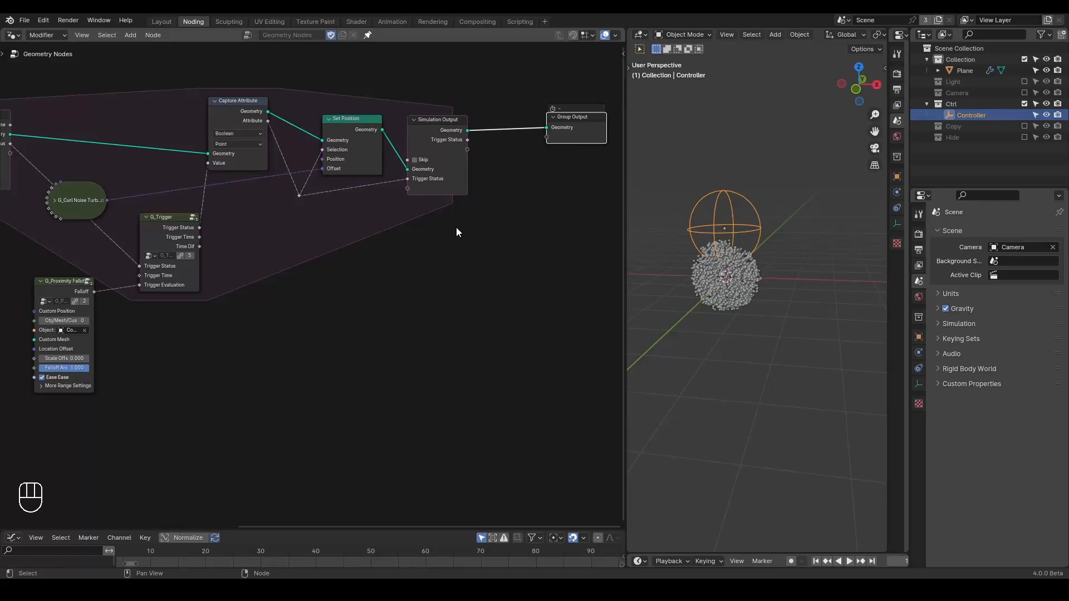
# Move the Ico Sphere node below the main chain and insert a Join Geometry node between Simulation Output and Group Output.
pyautogui.moveTo(328, 254); pyautogui.dragTo(434, 244, button='middle')
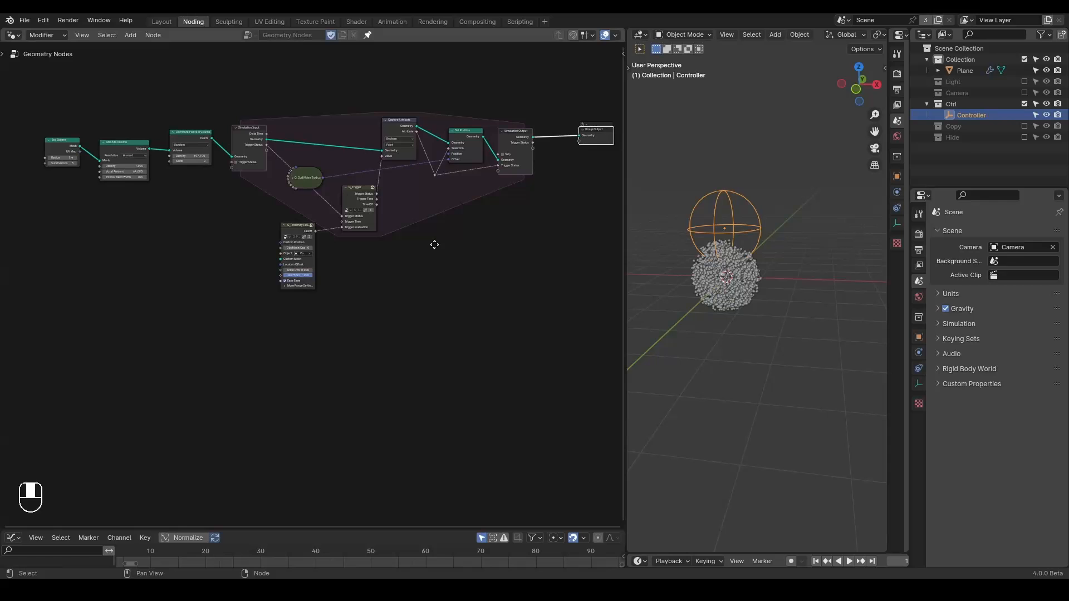
pyautogui.moveTo(67, 148); pyautogui.dragTo(61, 261)
pyautogui.moveTo(61, 260)
pyautogui.mouseDown(button='middle')
pyautogui.moveTo(241, 247)
pyautogui.moveTo(66, 243)
pyautogui.mouseUp(button='middle')
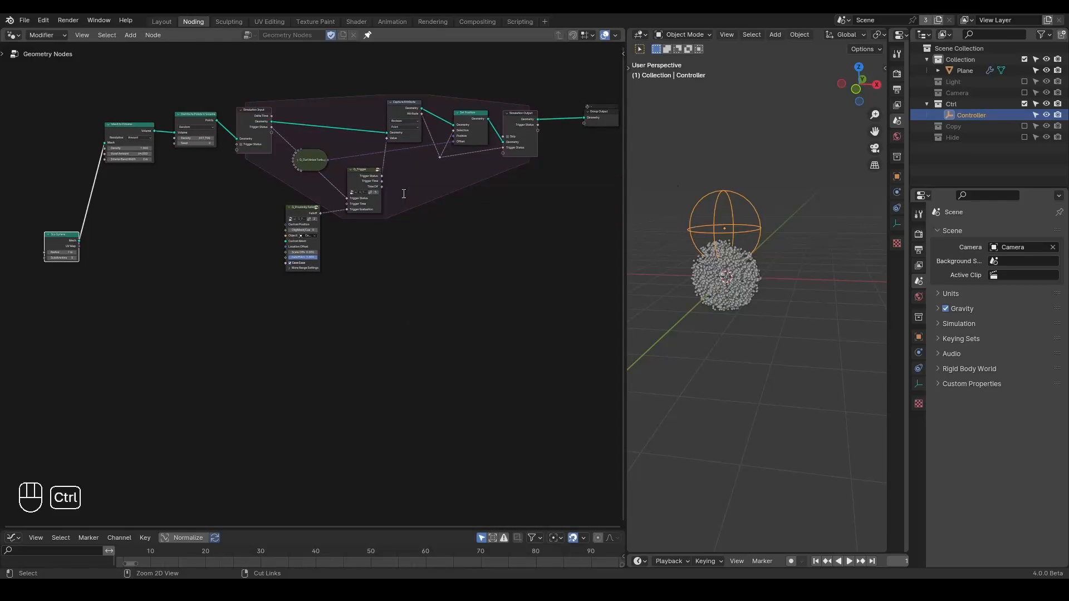
pyautogui.hotkey('ctrl', 'a')
pyautogui.write('kj')
pyautogui.press('BackSpace')
pyautogui.press('BackSpace')
pyautogui.write('join')
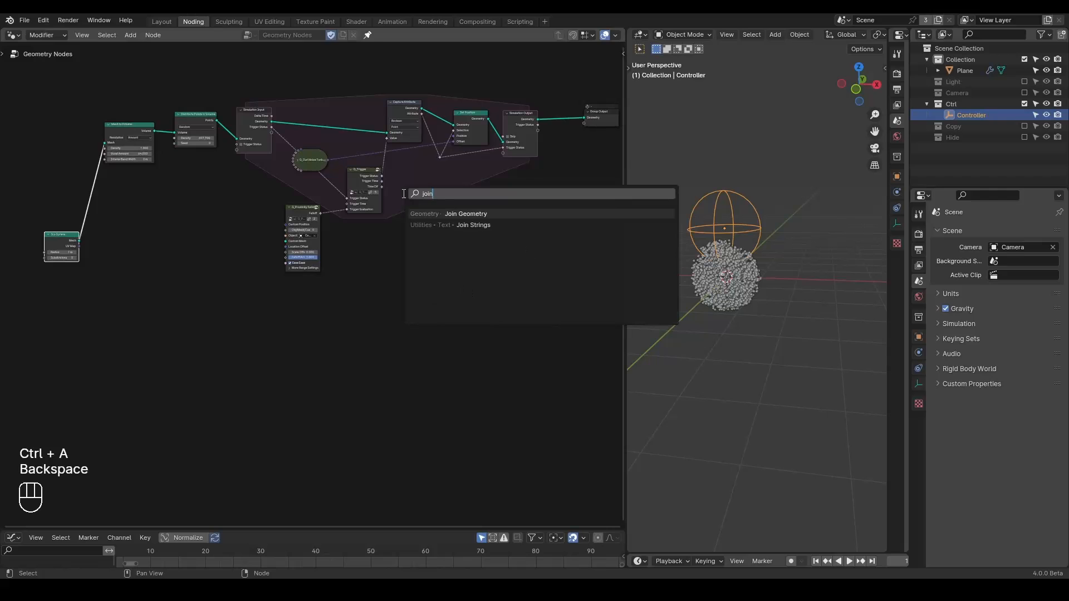
pyautogui.press('Return')
pyautogui.click(530, 103)
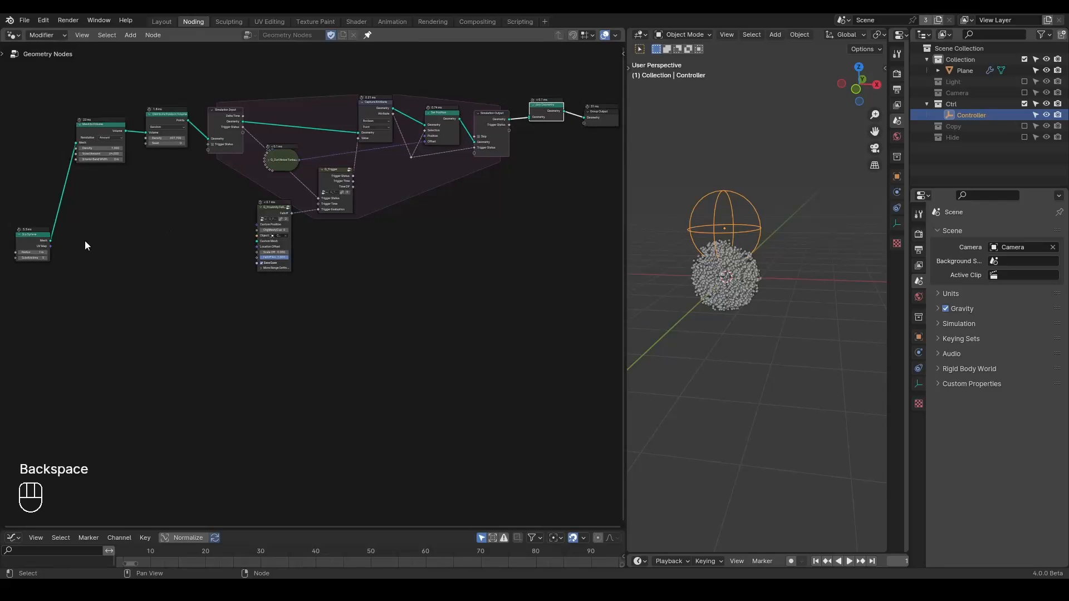
# Connect the Ico Sphere's Mesh to Join Geometry and route the link below the simulation zone with a reroute.
pyautogui.keyDown('alt'); pyautogui.moveTo(36, 245); pyautogui.dragTo(556, 128, button='right'); pyautogui.keyUp('alt')
pyautogui.keyDown('shift'); pyautogui.moveTo(195, 190); pyautogui.dragTo(189, 220, button='right'); pyautogui.keyUp('shift')
pyautogui.press('g')
pyautogui.click(448, 264)
# Move the G_Proximity Falloff node back toward the Ico Sphere, away from G_Trigger.
pyautogui.moveTo(287, 300); pyautogui.dragTo(376, 288, button='middle')
pyautogui.scroll(9, 376, 288)
pyautogui.moveTo(418, 112); pyautogui.dragTo(129, 115)
# Insert a Delete Geometry node on the Ico Sphere's link to Join Geometry.
pyautogui.moveTo(167, 176); pyautogui.dragTo(190, 239, button='middle')
pyautogui.scroll(-3, 305, 225)
pyautogui.hotkey('ctrl', 'a')
pyautogui.write('delete geo')
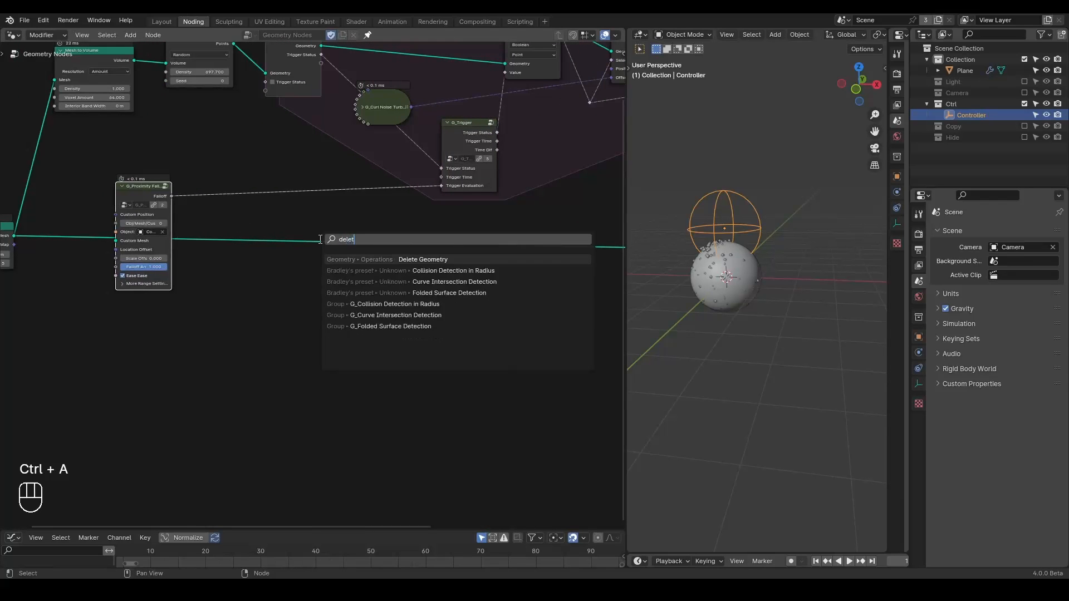
pyautogui.press('Return')
pyautogui.click(335, 240)
# Set Delete Geometry's domain to Face and use G_Proximity Falloff's Falloff as its Selection.
pyautogui.scroll(2, 336, 250)
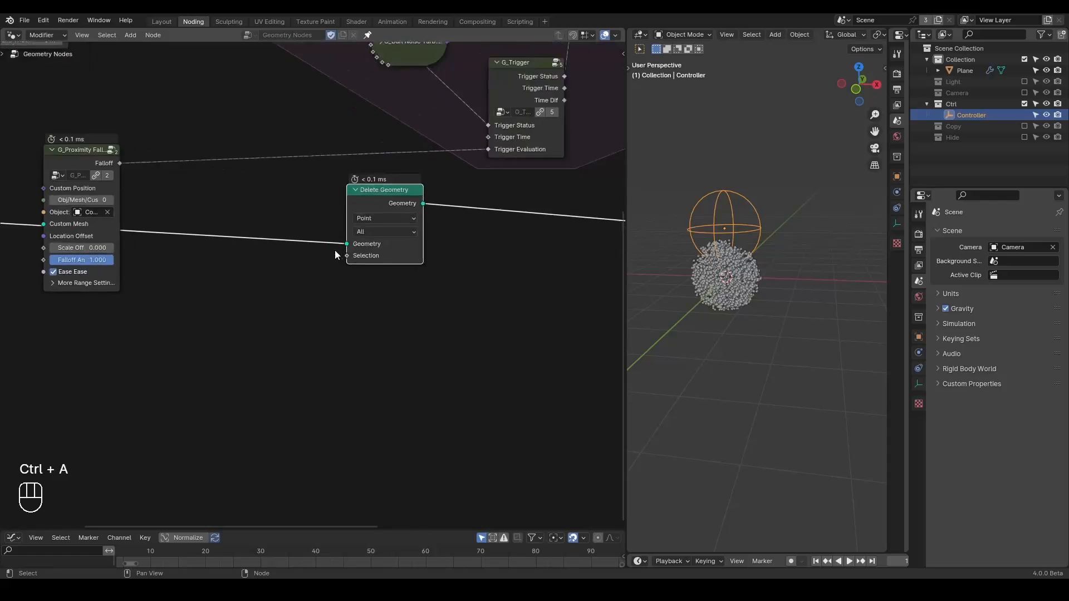
pyautogui.moveTo(335, 249); pyautogui.dragTo(436, 236, button='middle')
pyautogui.click(528, 201)
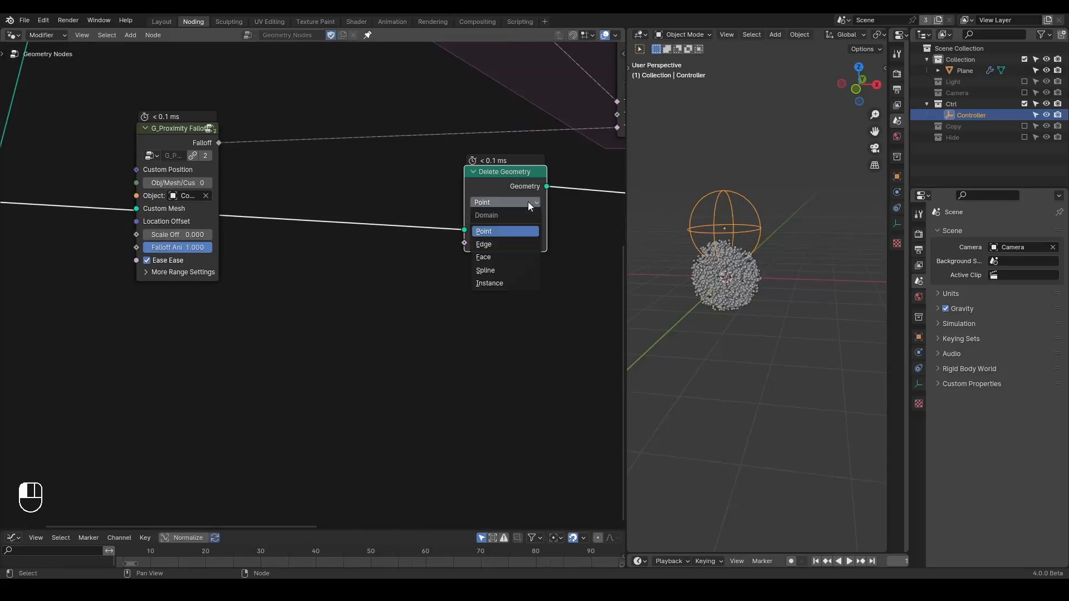
pyautogui.click(497, 256)
pyautogui.moveTo(217, 143); pyautogui.dragTo(466, 242)
pyautogui.moveTo(744, 245)
pyautogui.mouseDown(button='middle')
pyautogui.moveTo(773, 283)
pyautogui.moveTo(753, 255)
pyautogui.moveTo(727, 259)
pyautogui.mouseUp(button='middle')
pyautogui.scroll(3, 765, 282)
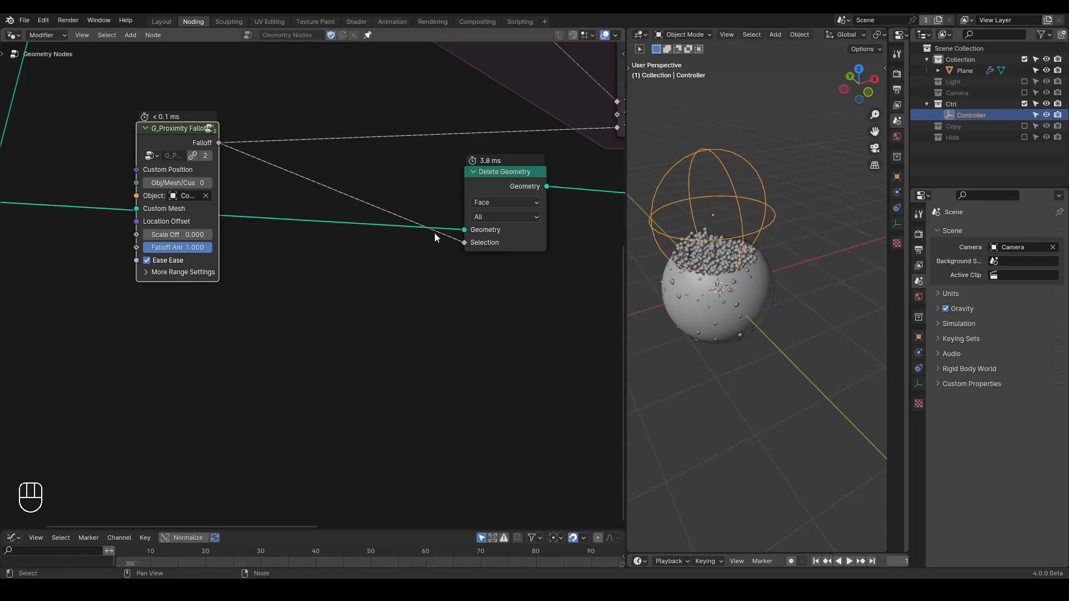
# Place the Ico Sphere and Delete Geometry nodes lower in the node tree and widen the 3D viewport.
pyautogui.moveTo(288, 219); pyautogui.dragTo(337, 226, button='middle')
pyautogui.scroll(-1, 122, 230)
pyautogui.moveTo(55, 216); pyautogui.dragTo(37, 293)
pyautogui.moveTo(515, 184); pyautogui.dragTo(459, 222)
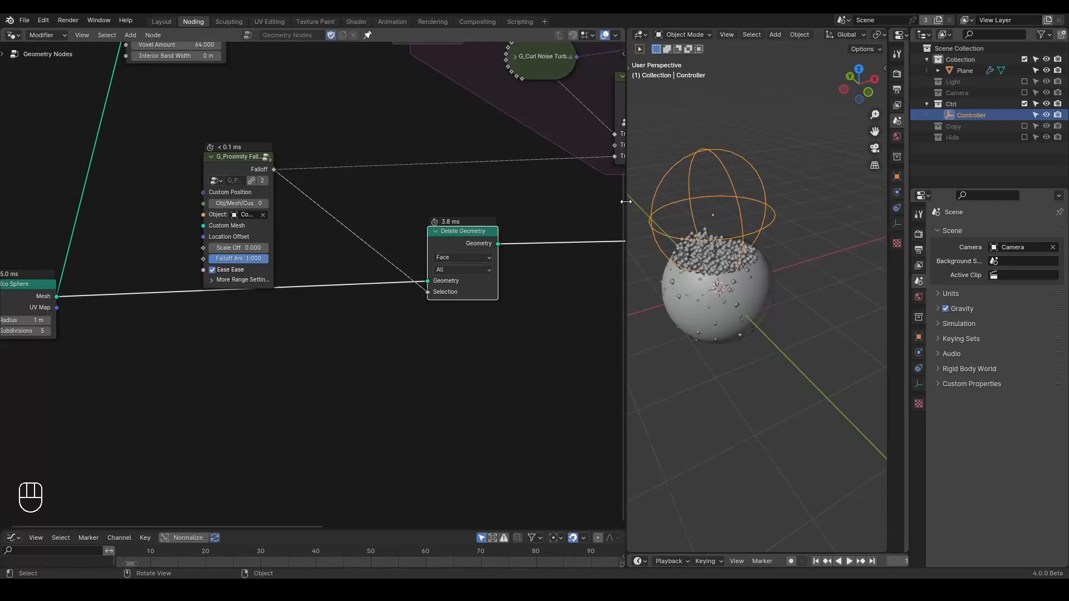
pyautogui.moveTo(625, 202); pyautogui.dragTo(506, 228)
# Move the Controller to one side above the ico sphere and scale it up so it cuts away more of the surface.
pyautogui.moveTo(710, 236); pyautogui.dragTo(563, 255, button='middle')
pyautogui.scroll(2, 676, 293)
pyautogui.moveTo(611, 290); pyautogui.dragTo(657, 186, button='middle')
pyautogui.scroll(-2, 612, 232)
pyautogui.press('g')
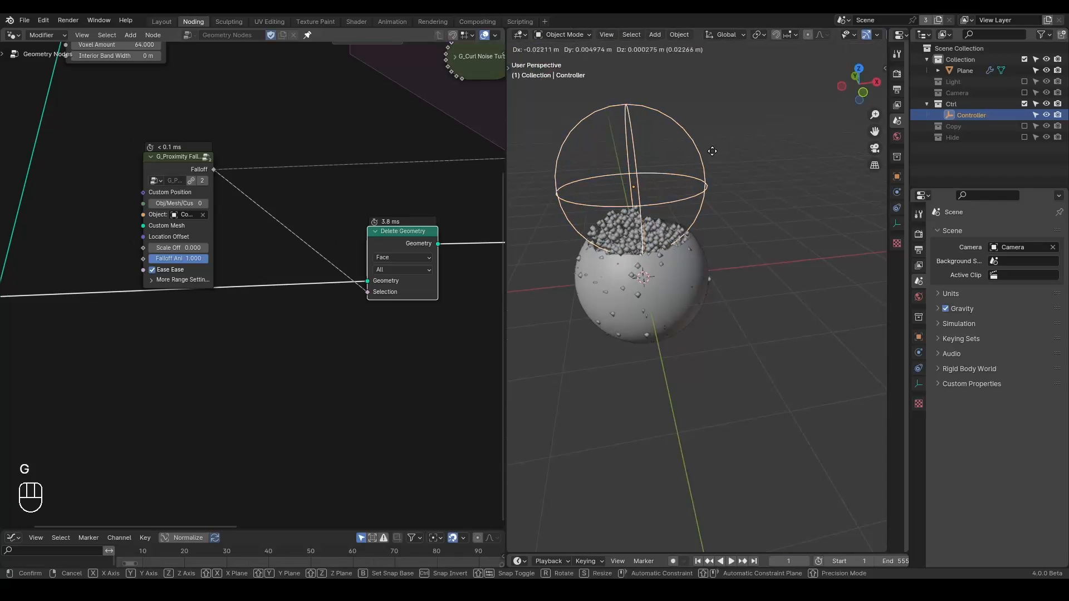
pyautogui.click(655, 188)
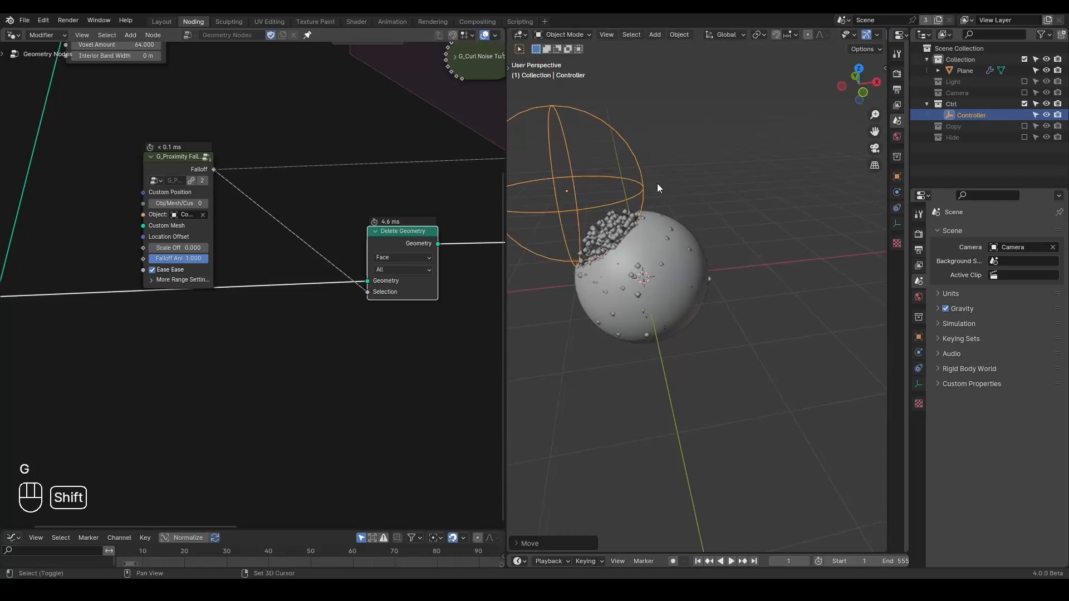
pyautogui.press('s')
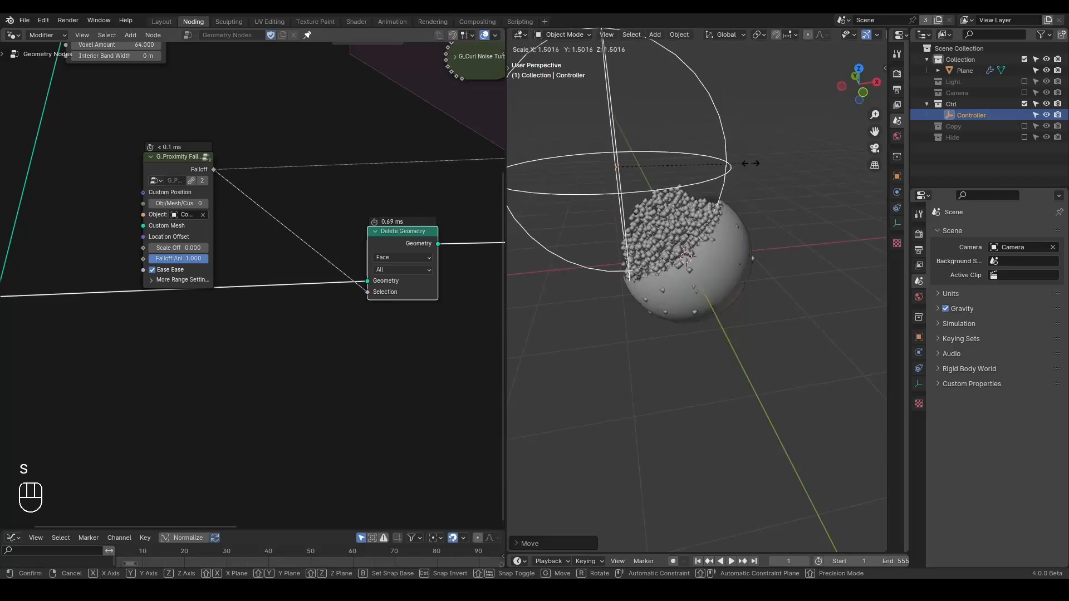
pyautogui.click(736, 162)
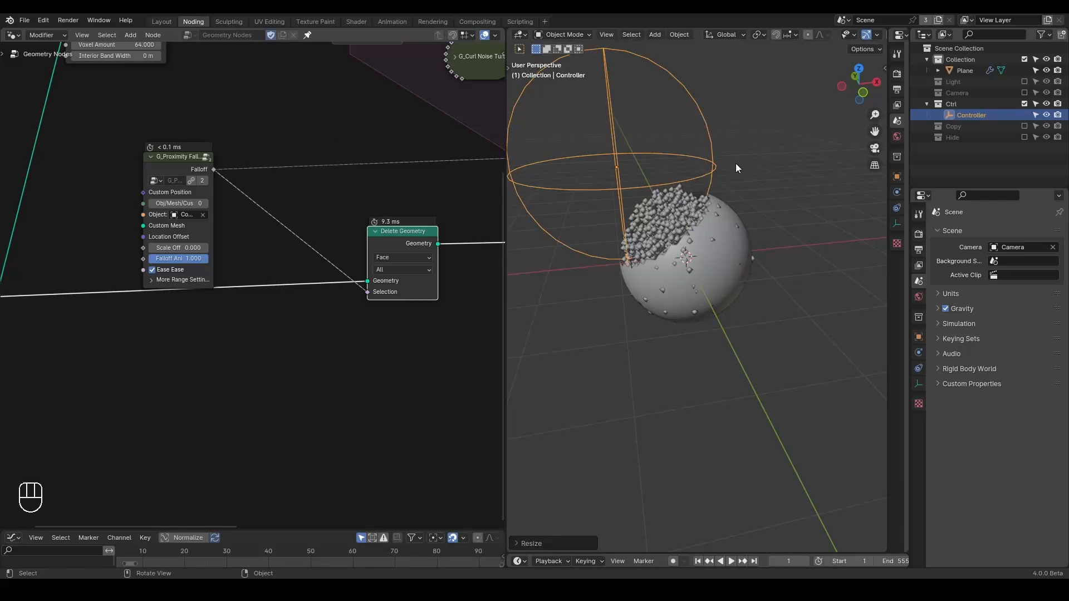
# Widen the node editor and add a Volume Cube node below Delete Geometry.
pyautogui.moveTo(390, 222); pyautogui.dragTo(354, 228, button='middle')
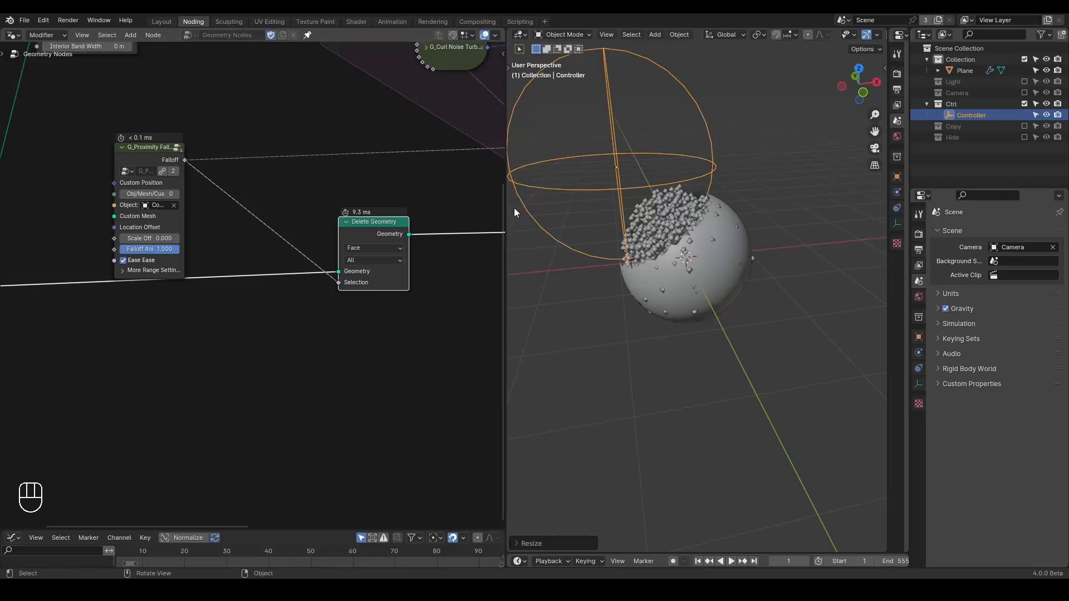
pyautogui.moveTo(506, 222); pyautogui.dragTo(586, 234)
pyautogui.moveTo(458, 315); pyautogui.dragTo(430, 283, button='middle')
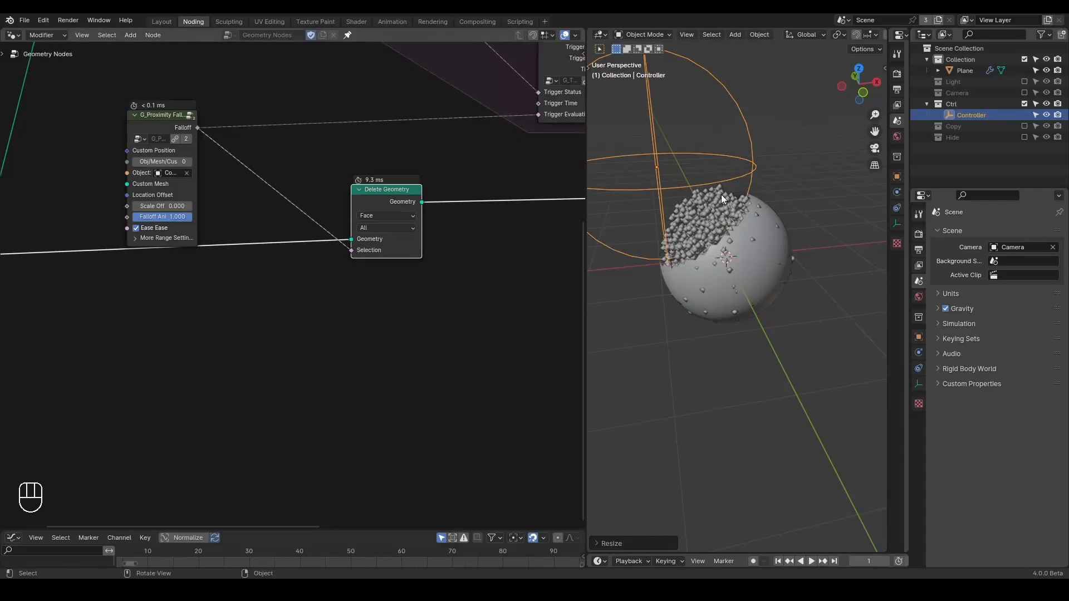
pyautogui.scroll(-2, 178, 186)
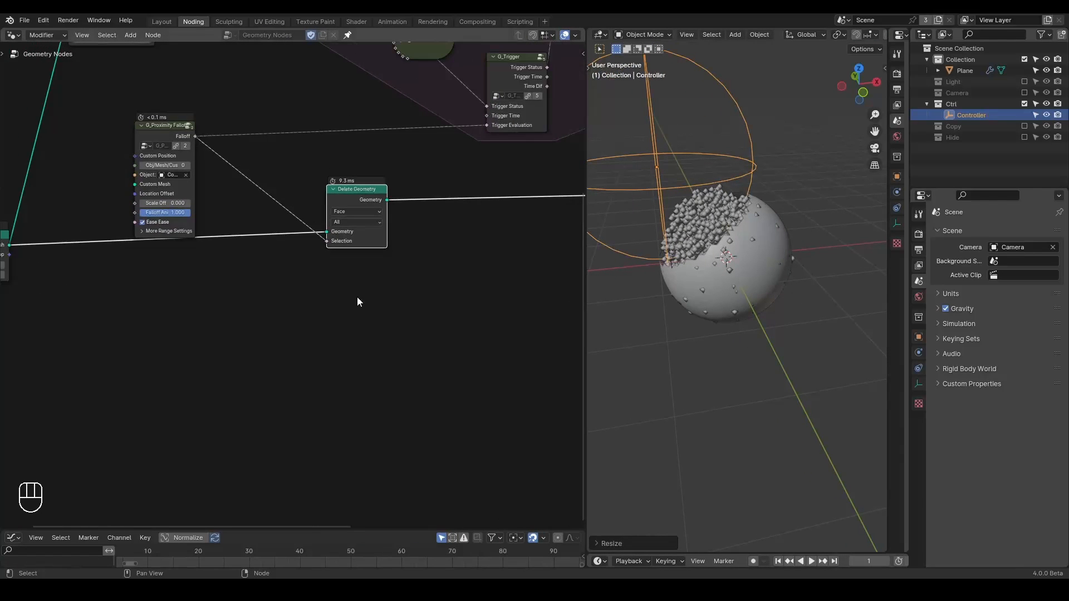
pyautogui.hotkey('ctrl', 'a')
pyautogui.write('volume cube')
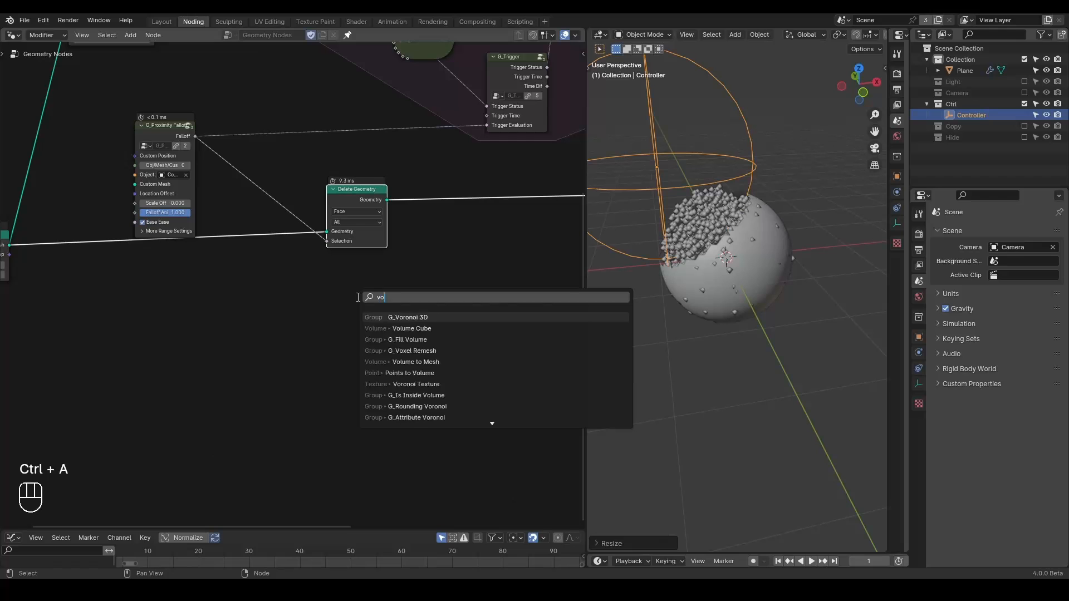
pyautogui.press('Return')
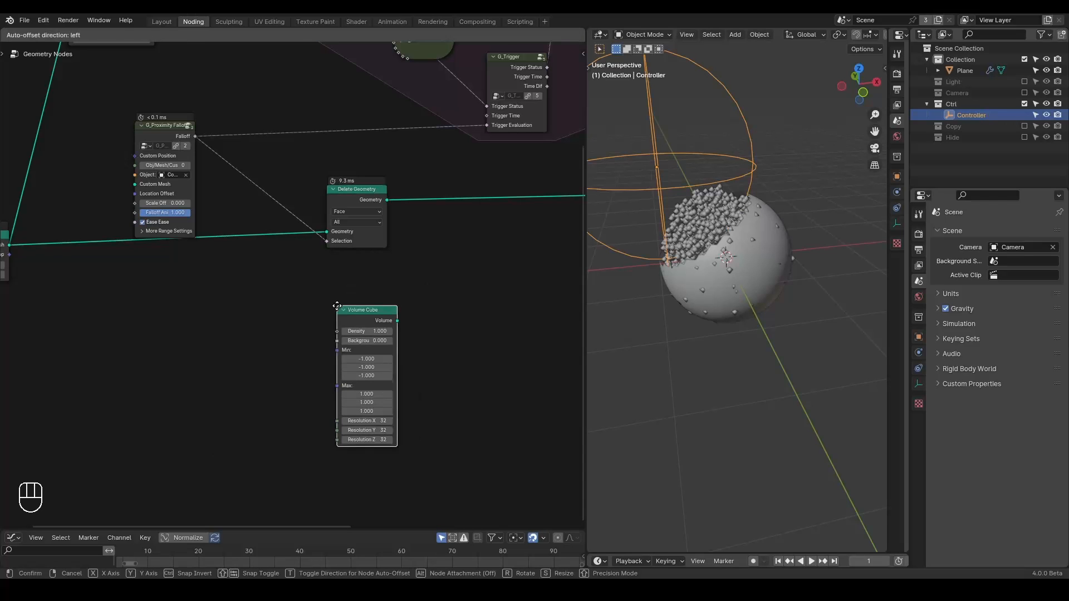
pyautogui.click(323, 303)
# Preview the Volume Cube's output in the viewport and exclude the Ctrl collection from the view layer.
pyautogui.keyDown('alt'); pyautogui.keyDown('shift'); pyautogui.click(323, 303); pyautogui.keyUp('shift'); pyautogui.keyUp('alt')
pyautogui.moveTo(785, 301); pyautogui.dragTo(779, 277, button='middle')
pyautogui.moveTo(283, 294); pyautogui.dragTo(328, 252, button='middle')
pyautogui.scroll(1, 329, 252)
pyautogui.scroll(1, 384, 261)
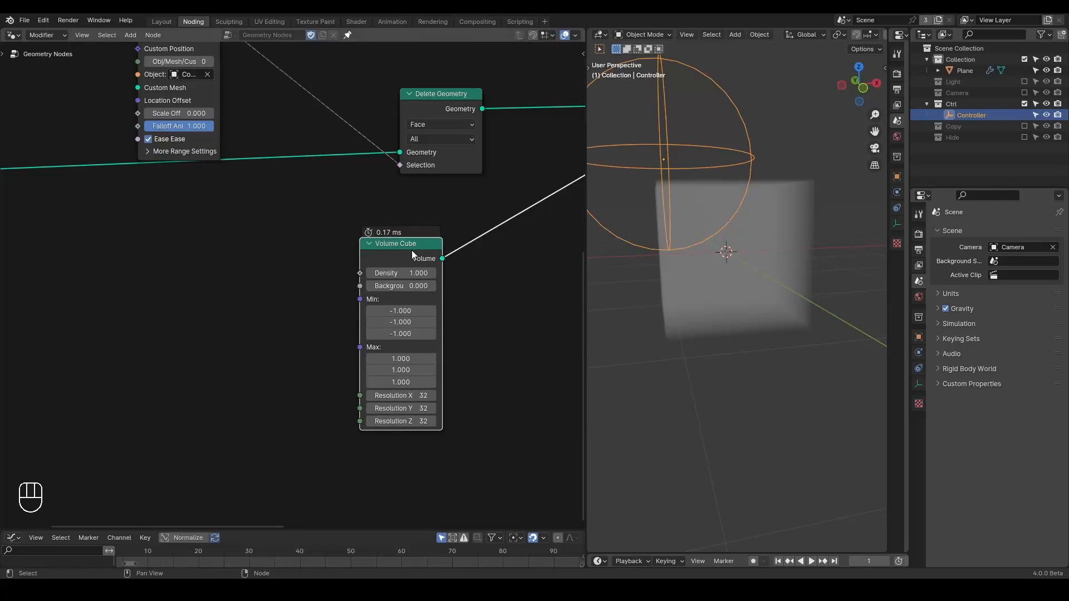
pyautogui.moveTo(412, 250); pyautogui.dragTo(435, 244)
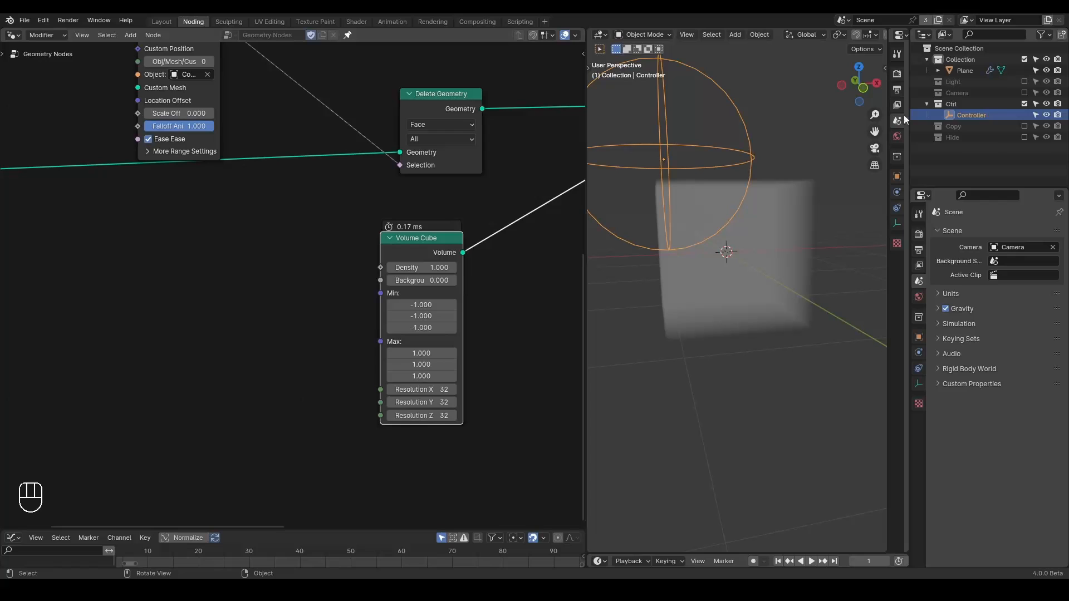
pyautogui.click(1024, 104)
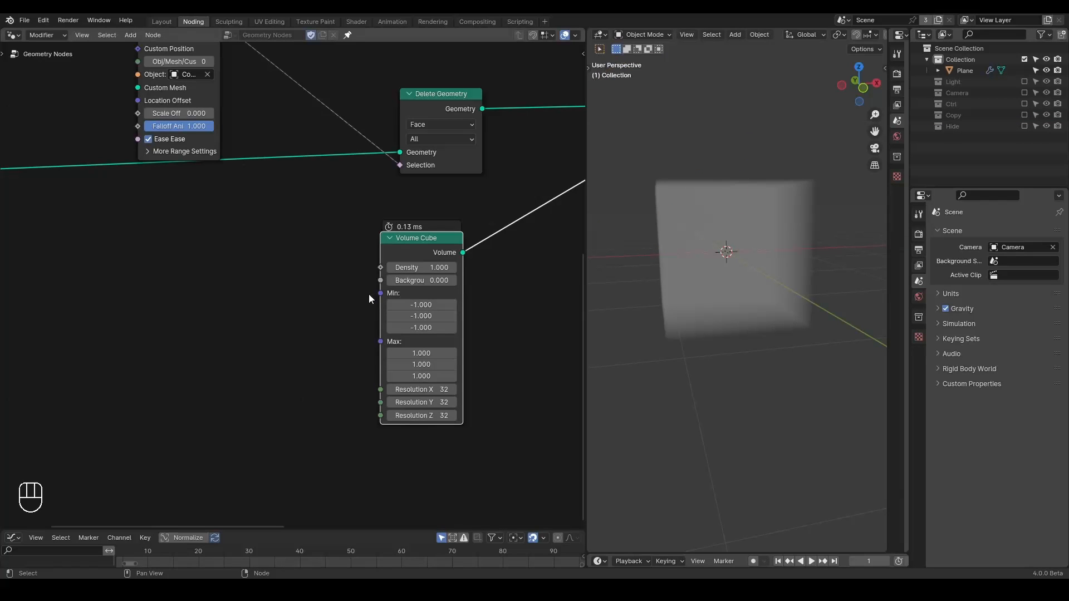
# Underline the Volume Cube's Min and Max inputs and the Ico Sphere node with annotation strokes, and erase them.
pyautogui.moveTo(366, 295); pyautogui.dragTo(435, 294)
pyautogui.moveTo(360, 353); pyautogui.dragTo(436, 340)
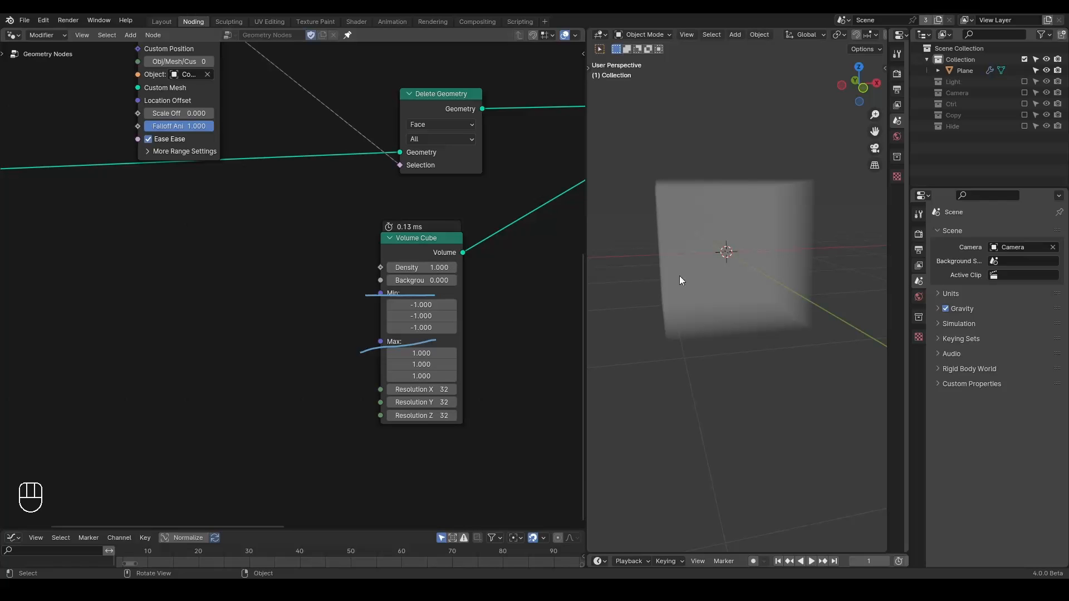
pyautogui.hscroll(-5, 469, 313)
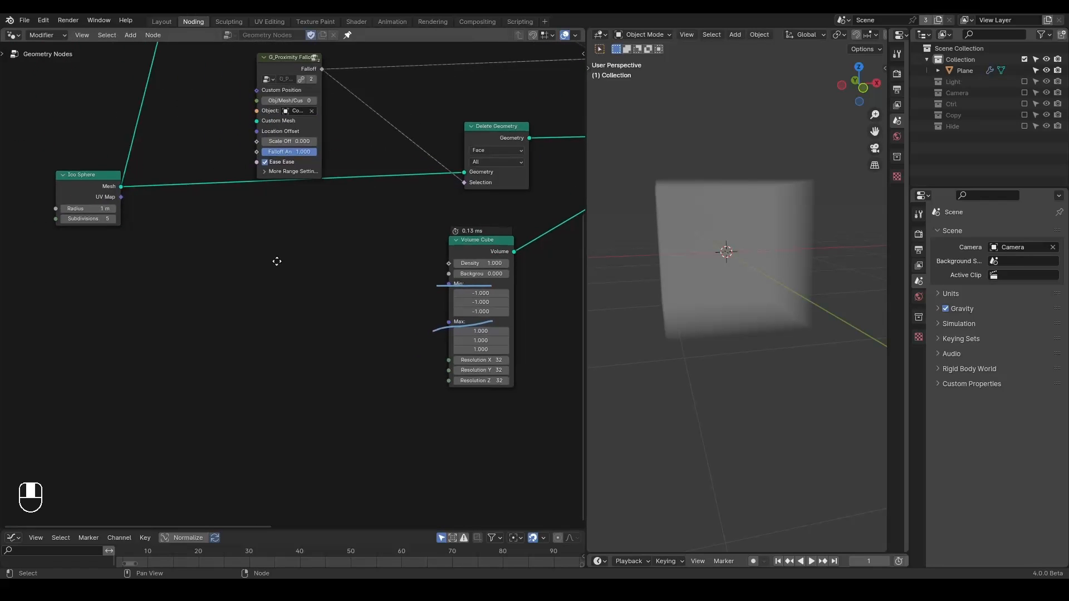
pyautogui.moveTo(397, 274)
pyautogui.mouseDown(button='right')
pyautogui.moveTo(537, 352)
pyautogui.moveTo(431, 286)
pyautogui.mouseUp(button='right')
pyautogui.moveTo(20, 166); pyautogui.dragTo(133, 165)
pyautogui.moveTo(12, 203); pyautogui.dragTo(129, 197)
pyautogui.moveTo(150, 166)
pyautogui.mouseDown(button='right')
pyautogui.moveTo(19, 200)
pyautogui.moveTo(260, 298)
pyautogui.mouseUp(button='right')
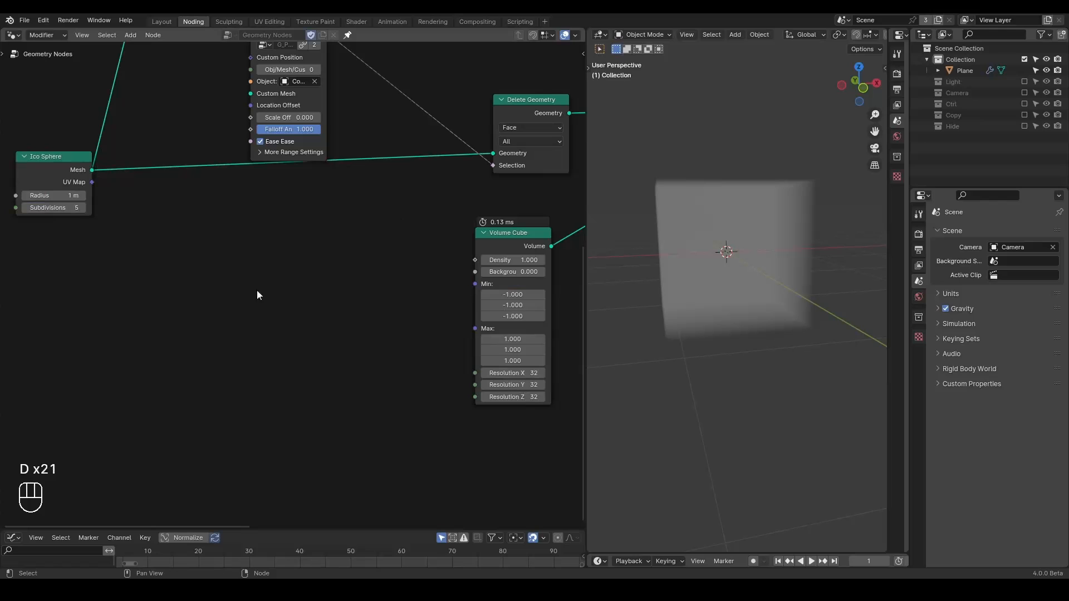
# Add a Position node below the Ico Sphere node.
pyautogui.hotkey('ctrl', 'a')
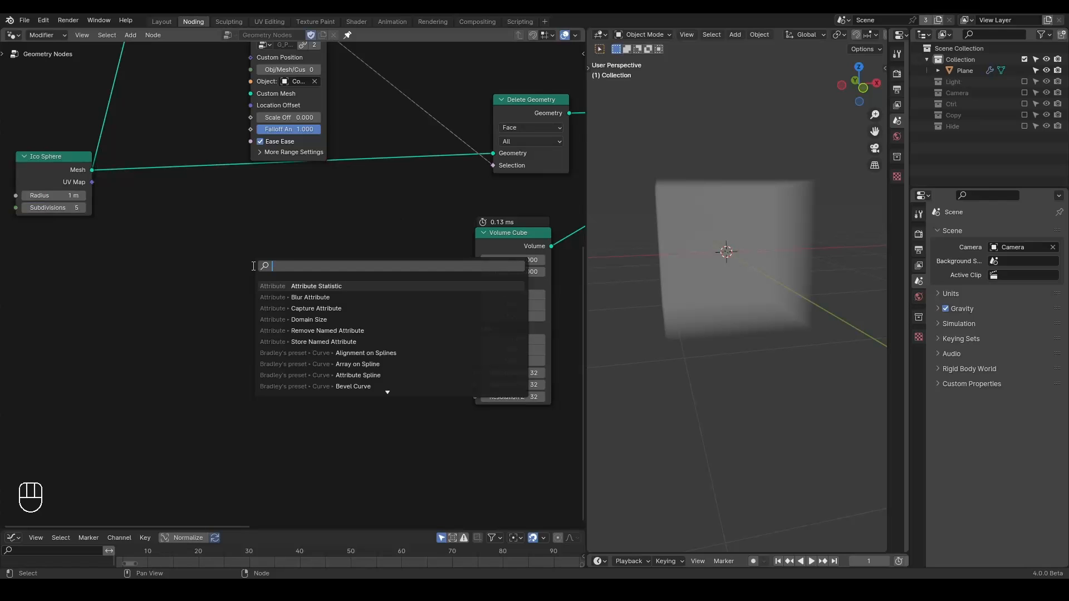
pyautogui.write('posi')
pyautogui.press('Down')
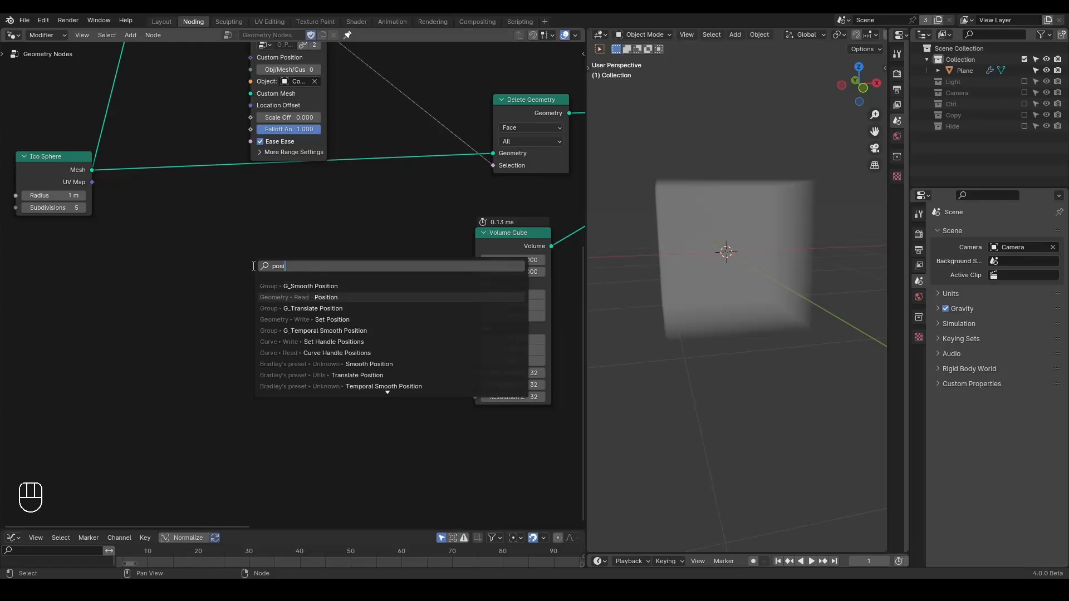
pyautogui.press('Return')
pyautogui.click(133, 273)
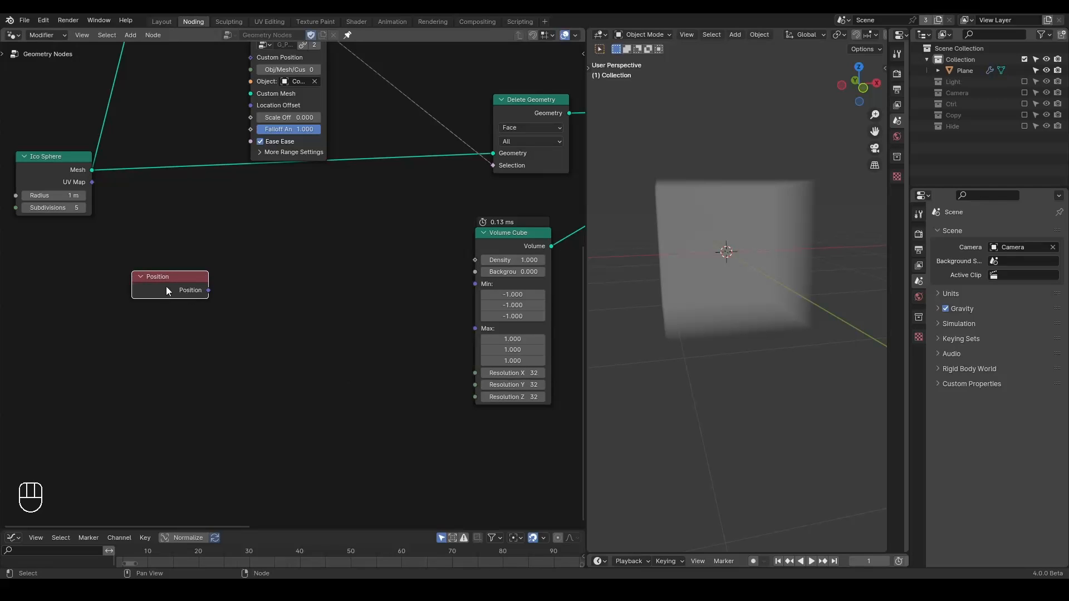
pyautogui.moveTo(159, 287); pyautogui.dragTo(132, 281)
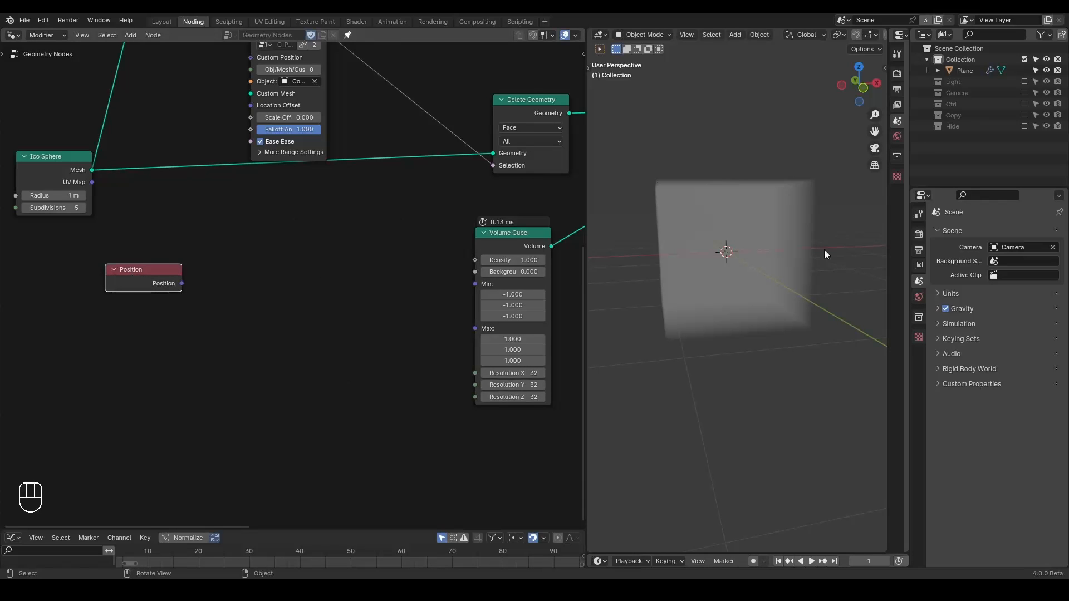
# Feed Position into a Vector Math node set to Length and use its value as the Volume Cube's Density.
pyautogui.moveTo(181, 283); pyautogui.dragTo(227, 280)
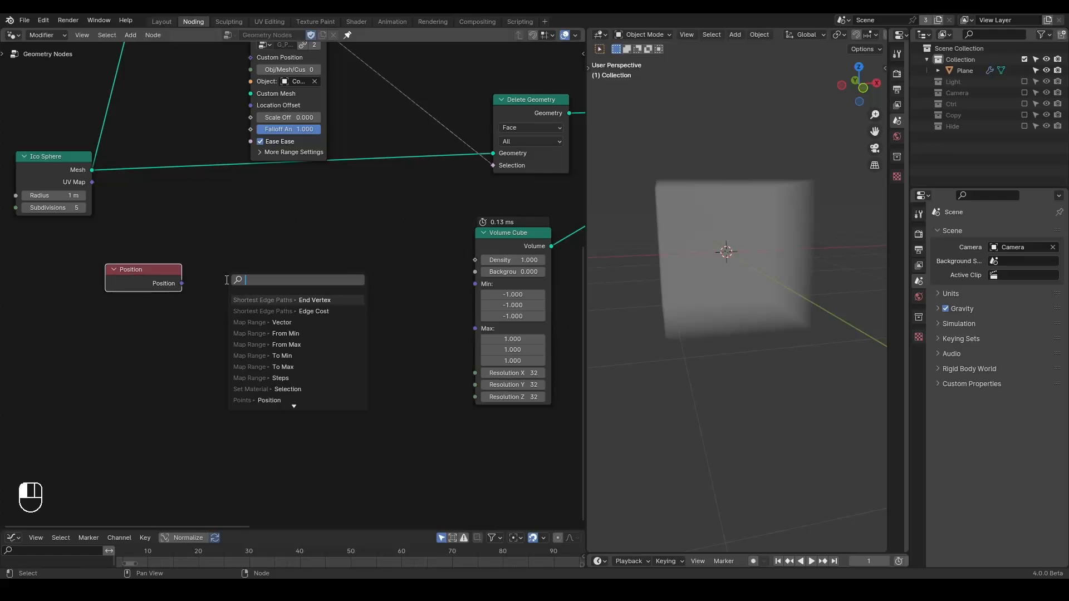
pyautogui.write('length')
pyautogui.press('Return')
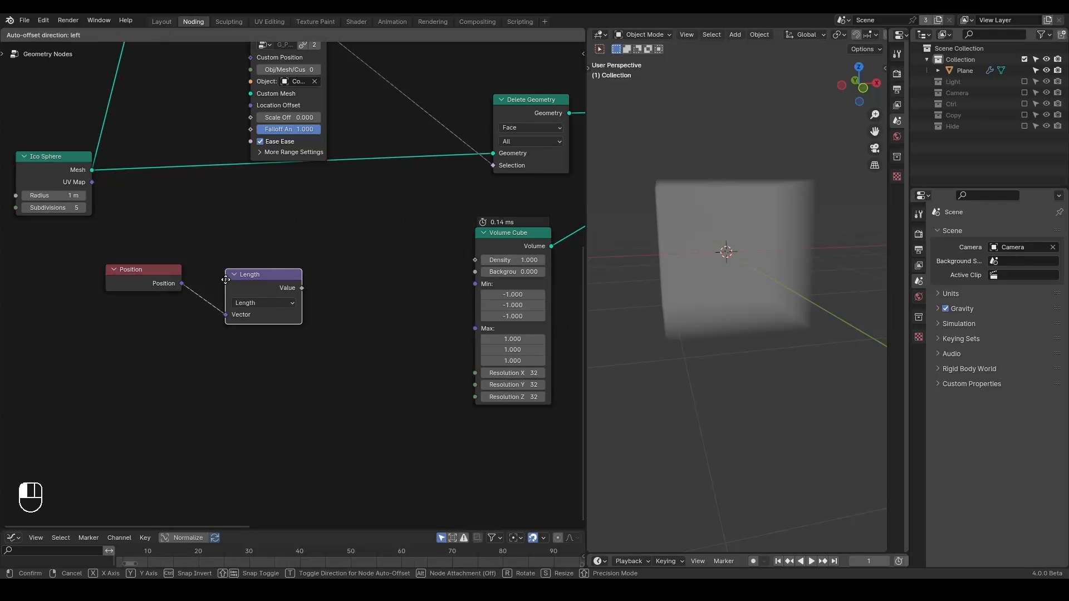
pyautogui.click(288, 283)
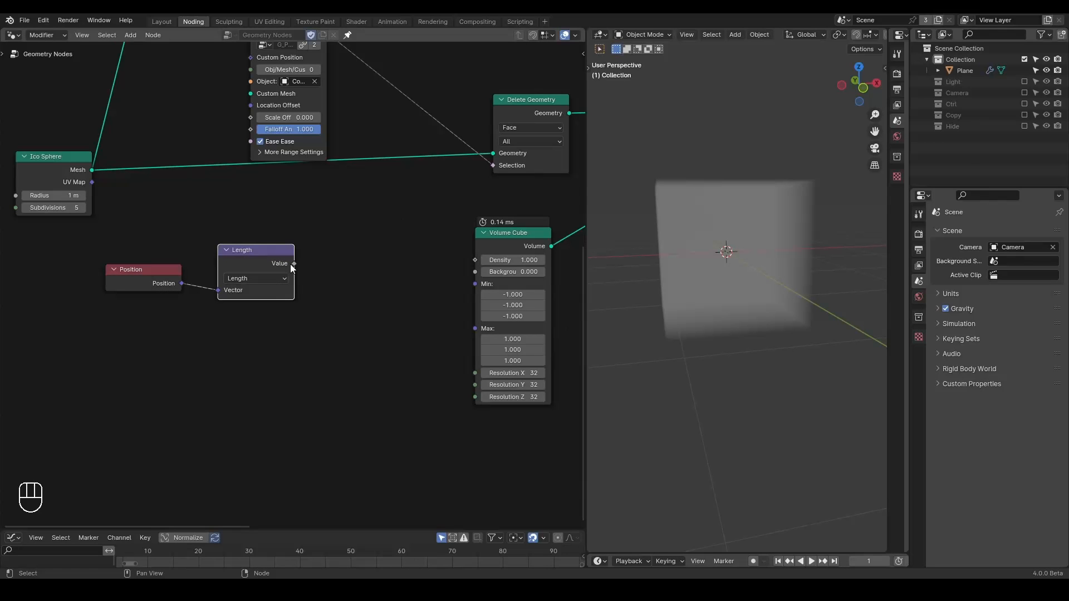
pyautogui.moveTo(294, 264); pyautogui.dragTo(480, 262)
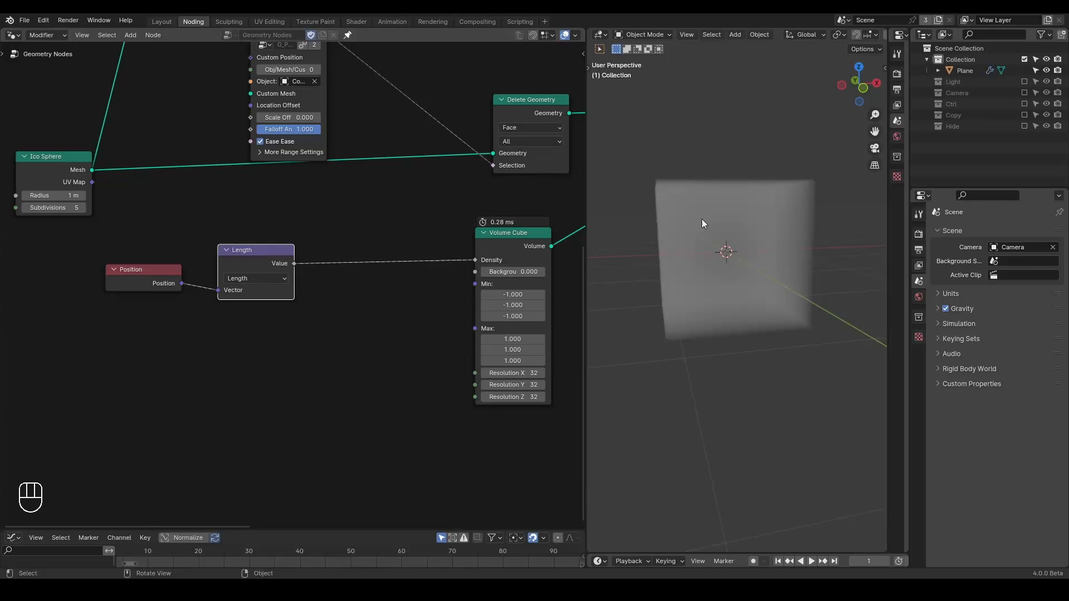
pyautogui.moveTo(706, 224)
pyautogui.mouseDown()
pyautogui.moveTo(703, 245)
pyautogui.moveTo(768, 248)
pyautogui.mouseUp()
pyautogui.moveTo(716, 216); pyautogui.dragTo(652, 301, button='right')
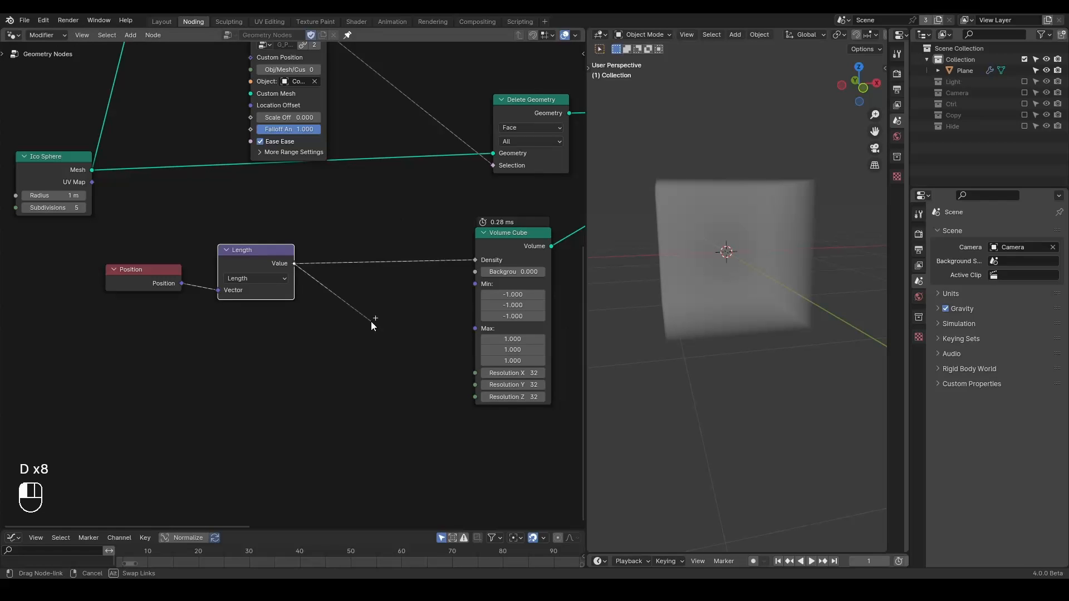
# Insert a Less Than compare node between Length and the Volume Cube's Density, with B set to 1.
pyautogui.hotkey('shift', 'a')
pyautogui.write('greater')
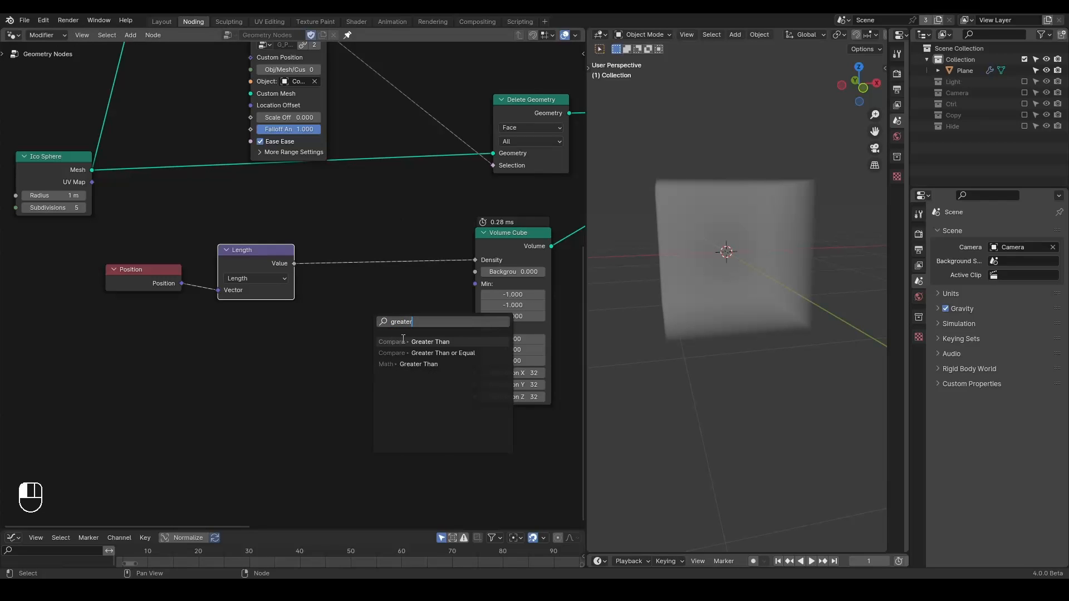
pyautogui.press('ctrl')
pyautogui.hotkey('ctrl', 'BackSpace')
pyautogui.write('less t')
pyautogui.press('Return')
pyautogui.click(402, 339)
pyautogui.keyDown('alt'); pyautogui.moveTo(400, 332); pyautogui.dragTo(367, 256); pyautogui.keyUp('alt')
pyautogui.click(374, 305)
pyautogui.write('1')
pyautogui.press('Return')
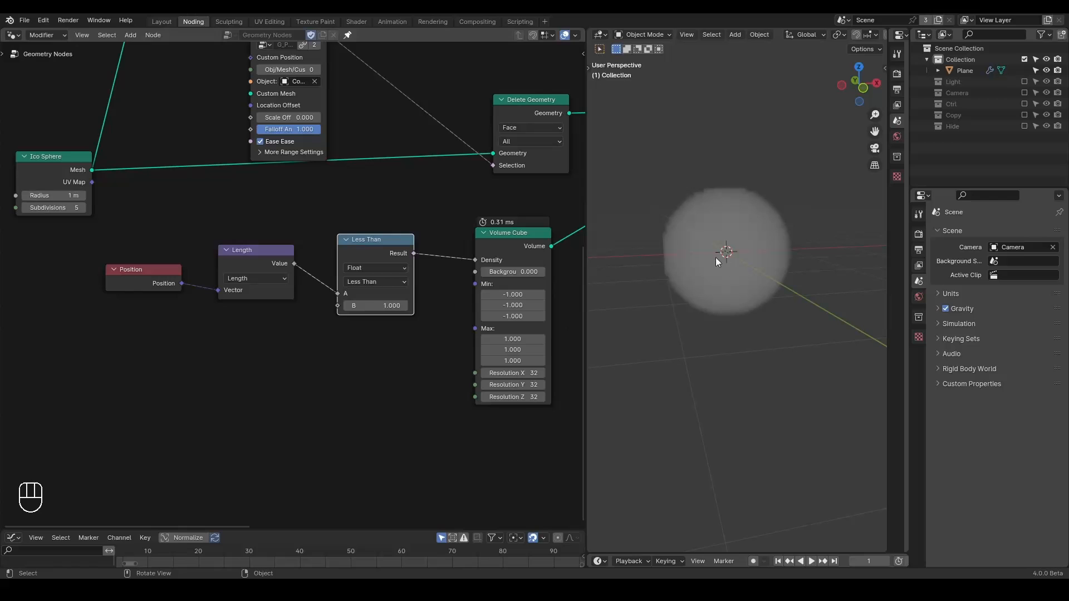
# Insert a Volume to Mesh node on the Volume Cube's output to convert the volume into a mesh.
pyautogui.moveTo(488, 311); pyautogui.dragTo(256, 363, button='middle')
pyautogui.hotkey('ctrl', 'a')
pyautogui.write('mesh to v')
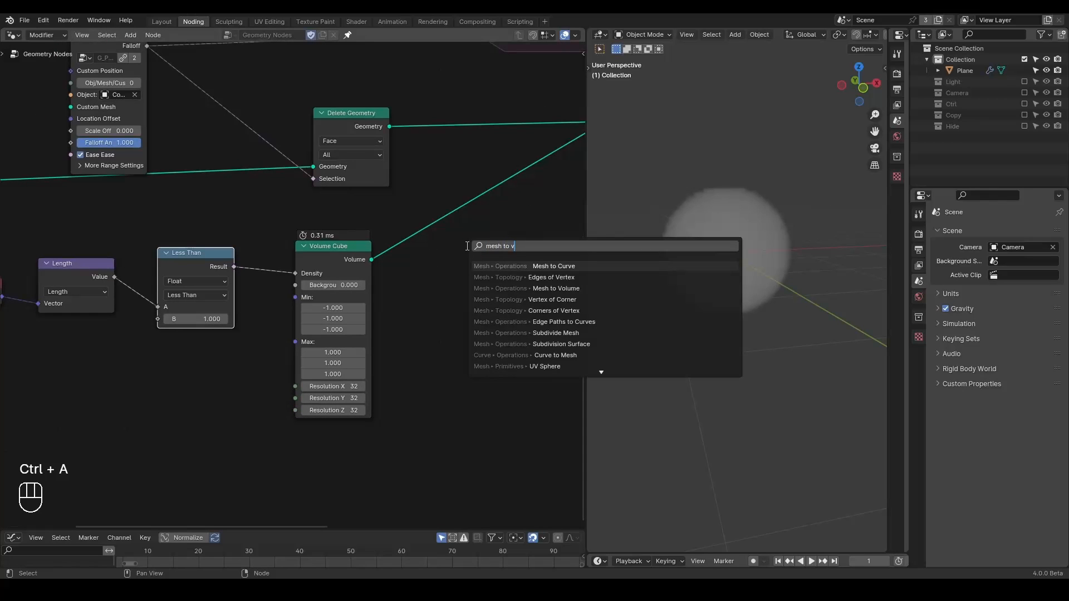
pyautogui.press('BackSpace')
pyautogui.press('BackSpace')
pyautogui.press('BackSpace')
pyautogui.press('BackSpace')
pyautogui.press('BackSpace')
pyautogui.press('BackSpace')
pyautogui.press('BackSpace')
pyautogui.press('BackSpace')
pyautogui.press('BackSpace')
pyautogui.write('volume to mes')
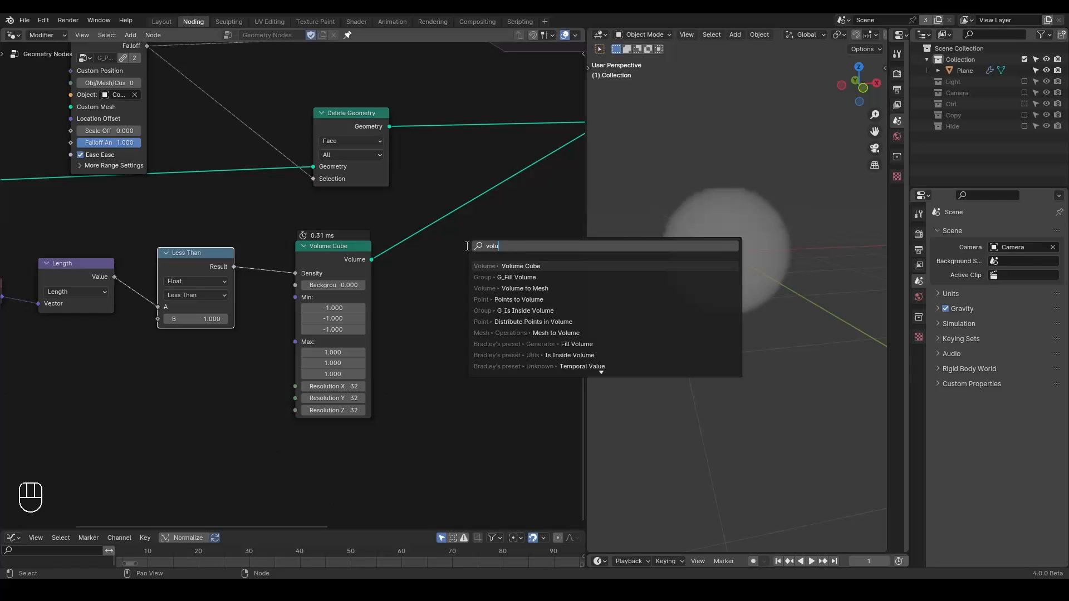
pyautogui.press('Return')
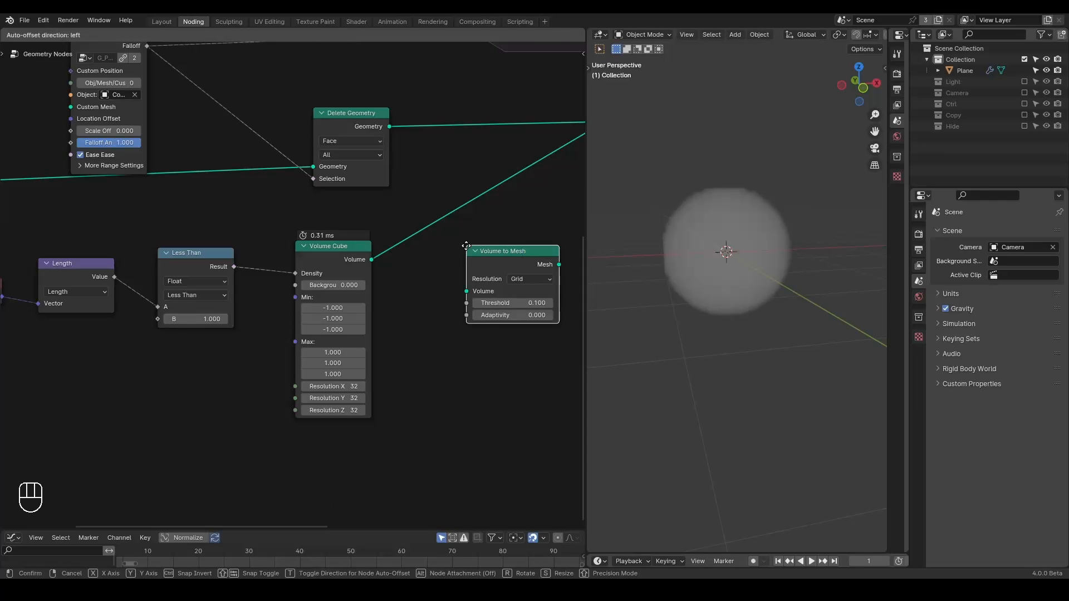
pyautogui.click(422, 210)
pyautogui.moveTo(451, 217); pyautogui.dragTo(475, 220)
pyautogui.moveTo(471, 219); pyautogui.dragTo(359, 205, button='middle')
pyautogui.moveTo(348, 264)
pyautogui.mouseDown()
pyautogui.moveTo(419, 263)
pyautogui.moveTo(342, 263)
pyautogui.mouseUp()
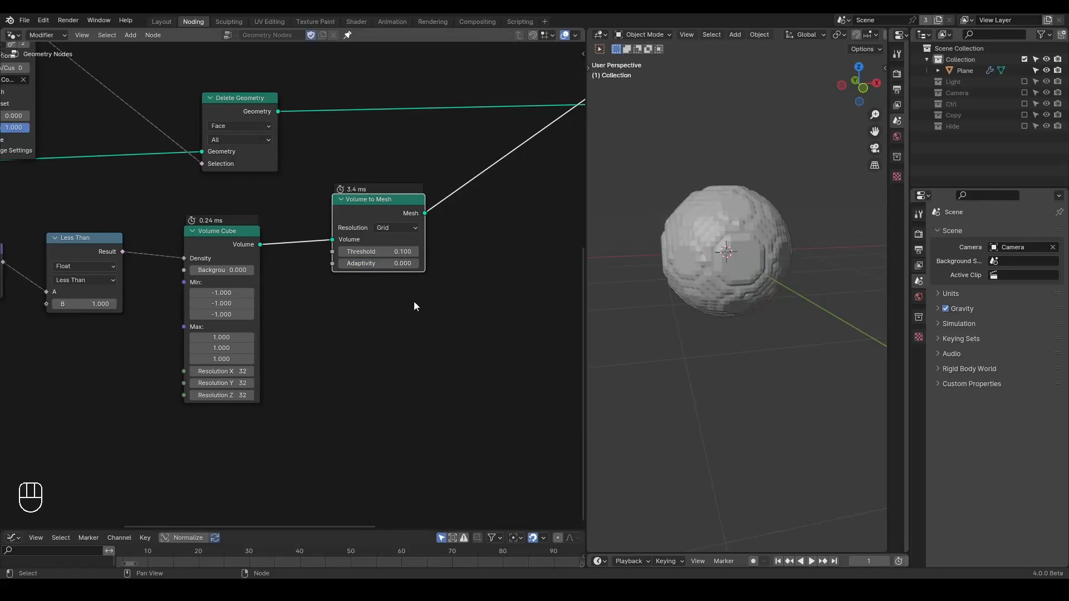
# Insert a G_Smooth Position node after Volume to Mesh and raise its Iterations to smooth the blocky surface.
pyautogui.moveTo(414, 305); pyautogui.dragTo(319, 306, button='middle')
pyautogui.hotkey('ctrl', 'a')
pyautogui.write('so')
pyautogui.press('BackSpace')
pyautogui.write('mooth pos')
pyautogui.press('Return')
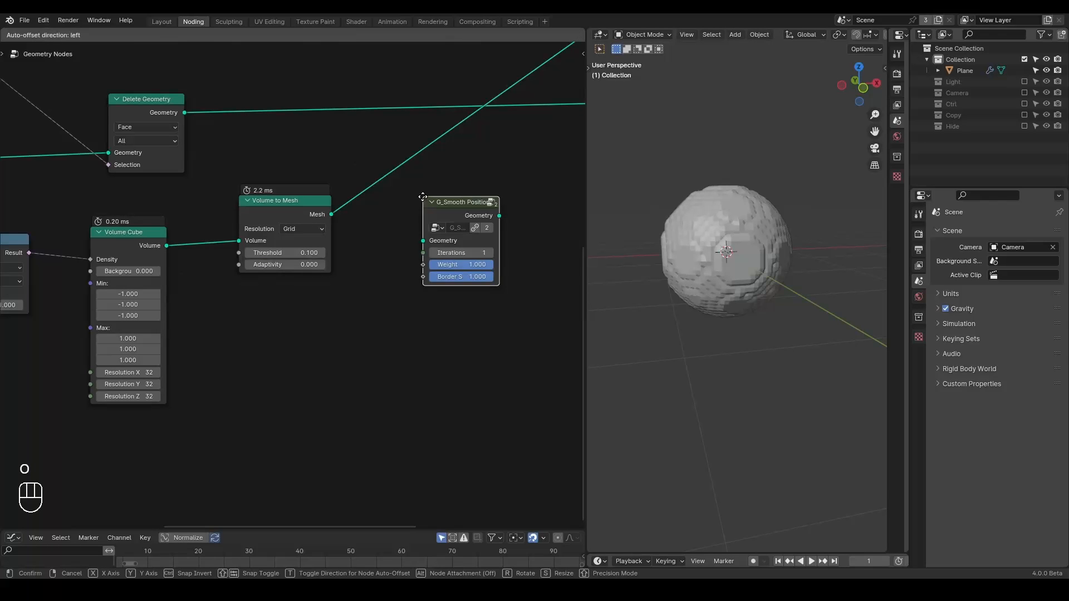
pyautogui.click(393, 176)
pyautogui.click(432, 232)
pyautogui.click(492, 239)
pyautogui.moveTo(363, 278); pyautogui.dragTo(500, 233, button='middle')
pyautogui.scroll(1, 756, 271)
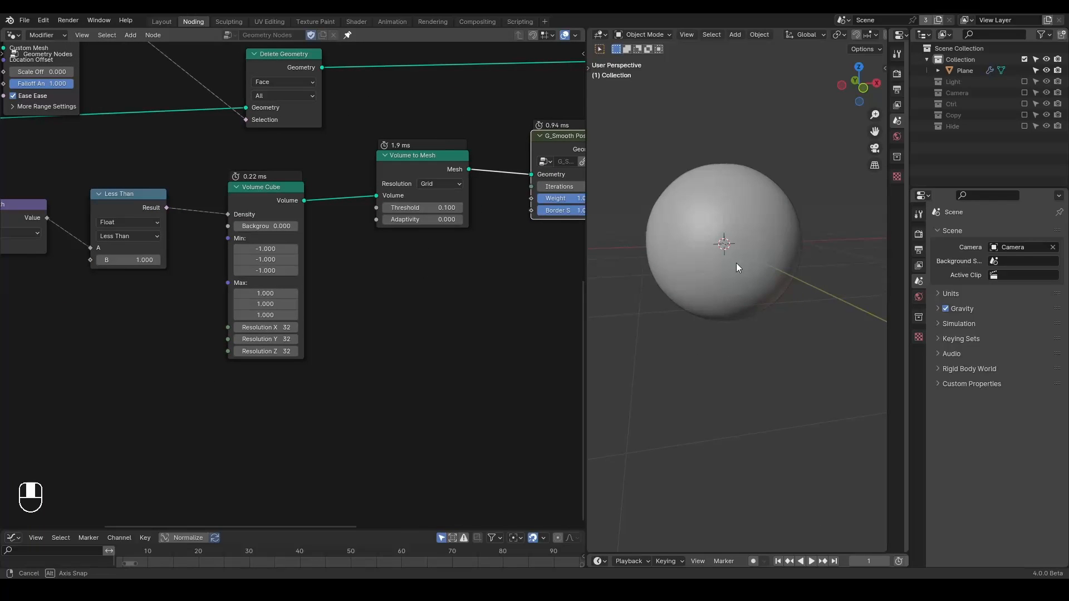
# Spread the Position, Length and Less Than nodes away from the Volume Cube to make room between them.
pyautogui.scroll(-1, 736, 263)
pyautogui.moveTo(351, 244); pyautogui.dragTo(547, 236, button='middle')
pyautogui.moveTo(233, 244); pyautogui.dragTo(247, 289, button='middle')
pyautogui.moveTo(349, 200); pyautogui.dragTo(72, 341)
pyautogui.press('g')
pyautogui.click(17, 286)
pyautogui.moveTo(220, 242); pyautogui.dragTo(249, 241, button='middle')
pyautogui.click(388, 232)
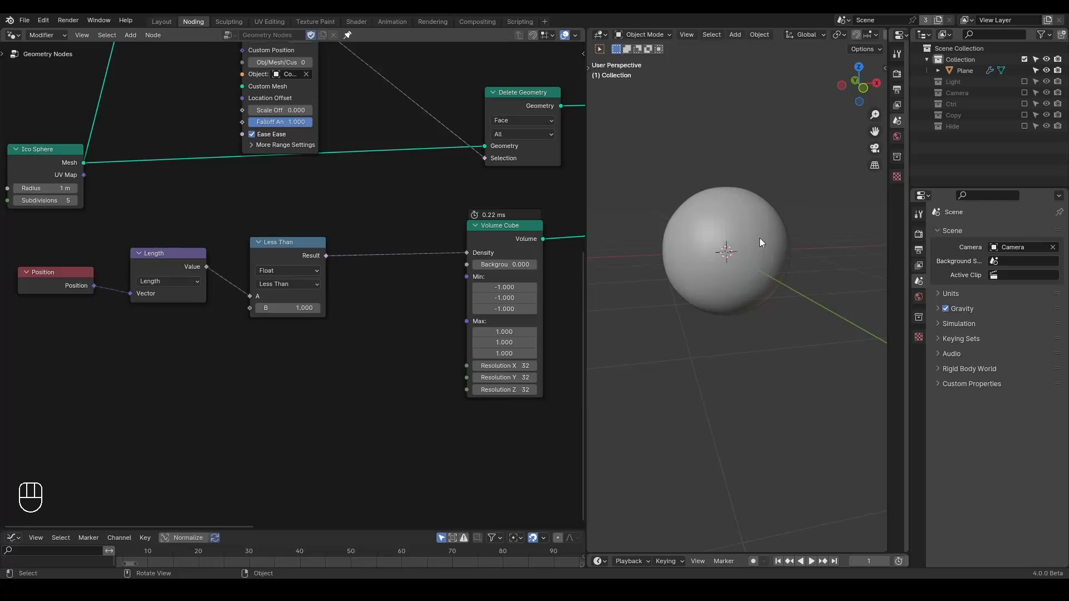
pyautogui.moveTo(366, 245); pyautogui.dragTo(370, 283, button='middle')
pyautogui.moveTo(486, 283); pyautogui.dragTo(528, 288)
# Add a G_Remap 0-1 node and connect G_Proximity Falloff's Falloff to its Value.
pyautogui.moveTo(322, 298)
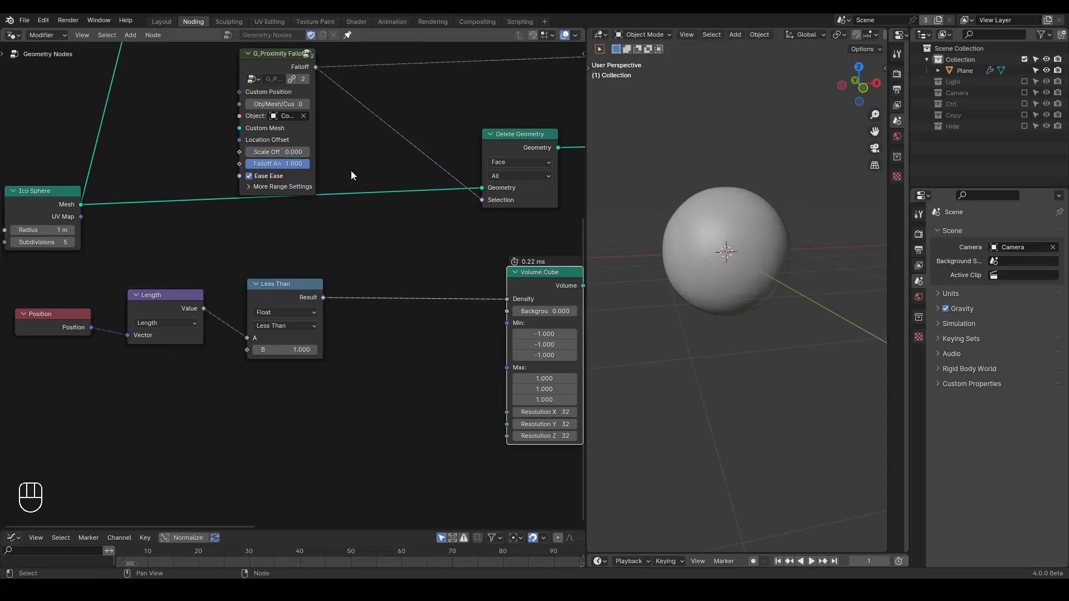
pyautogui.moveTo(316, 67); pyautogui.dragTo(377, 245)
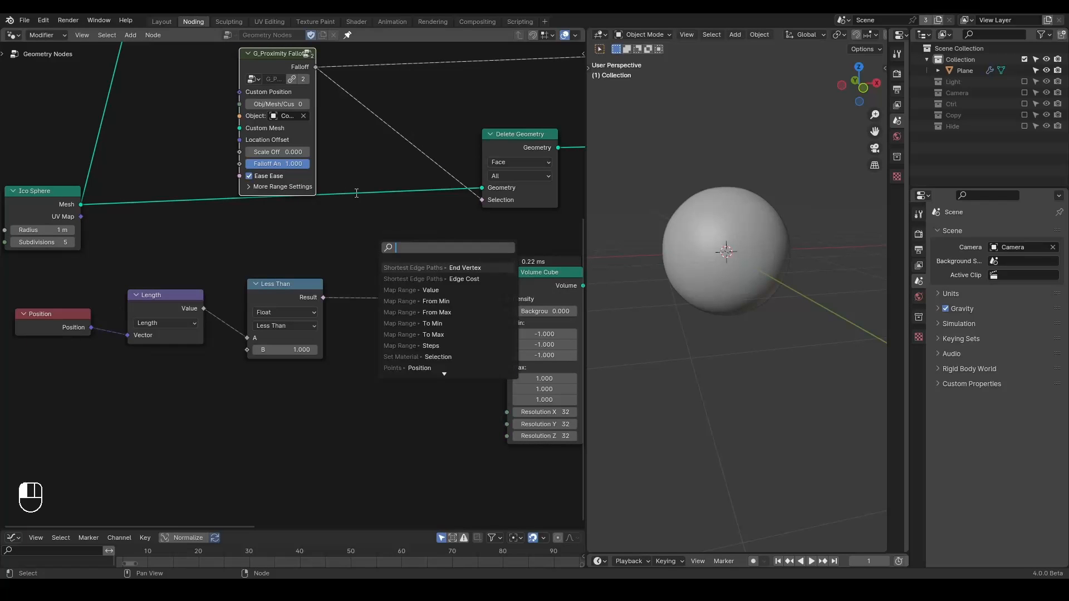
pyautogui.hotkey('ctrl', 'a')
pyautogui.write('remap')
pyautogui.press('Return')
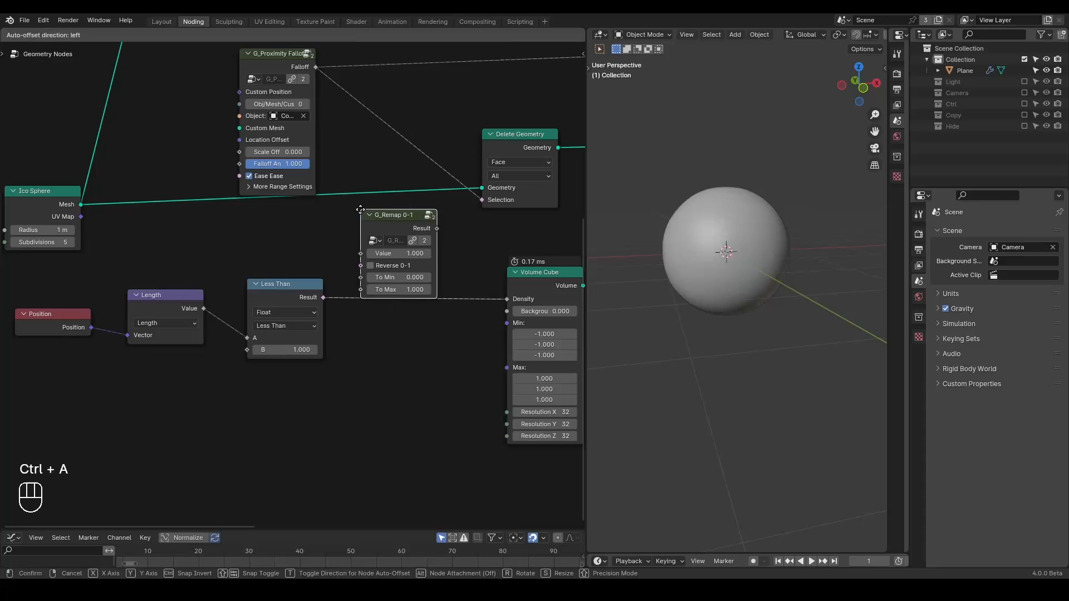
pyautogui.click(367, 205)
pyautogui.moveTo(316, 67); pyautogui.dragTo(369, 248)
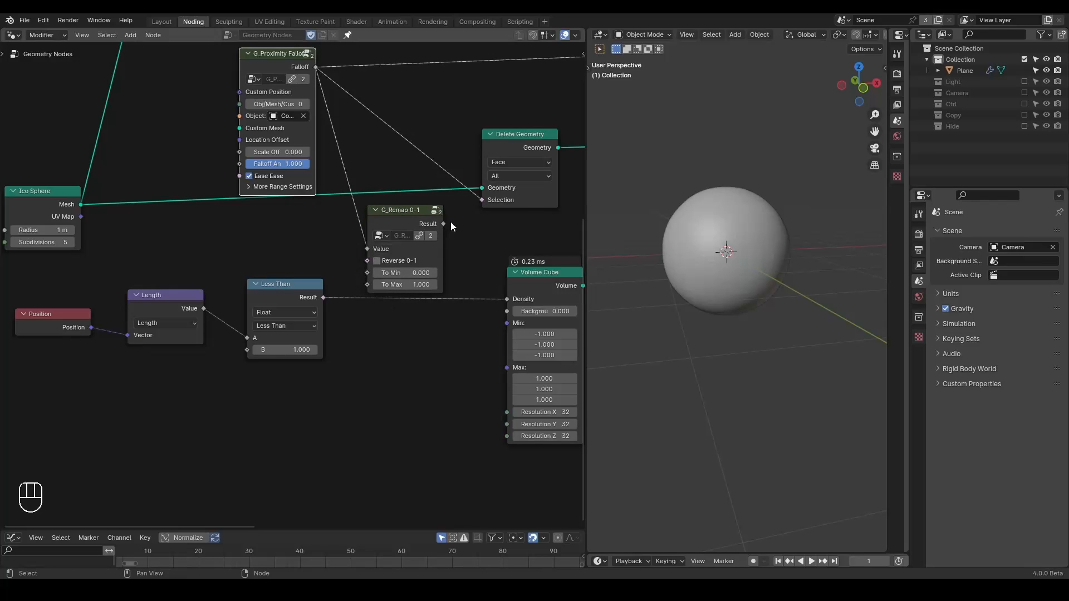
# Enable Reverse 0-1 on G_Remap 0-1 and spread the Position, Length, Less Than and G_Proximity Falloff nodes around it.
pyautogui.moveTo(296, 255); pyautogui.dragTo(26, 405)
pyautogui.press('g')
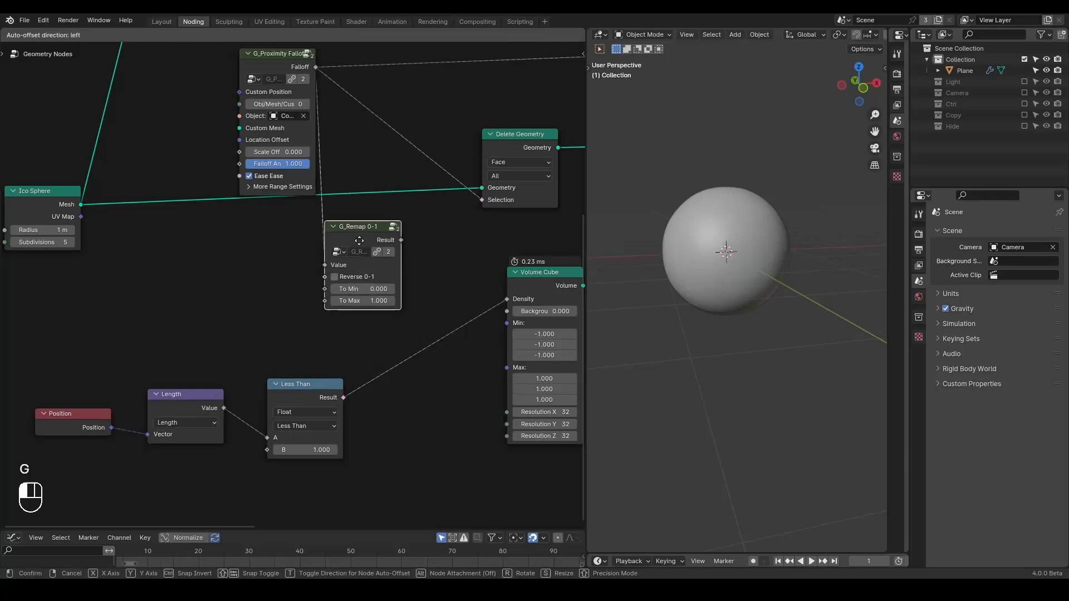
pyautogui.moveTo(359, 240); pyautogui.dragTo(345, 249)
pyautogui.click(337, 285)
pyautogui.moveTo(282, 74); pyautogui.dragTo(183, 94)
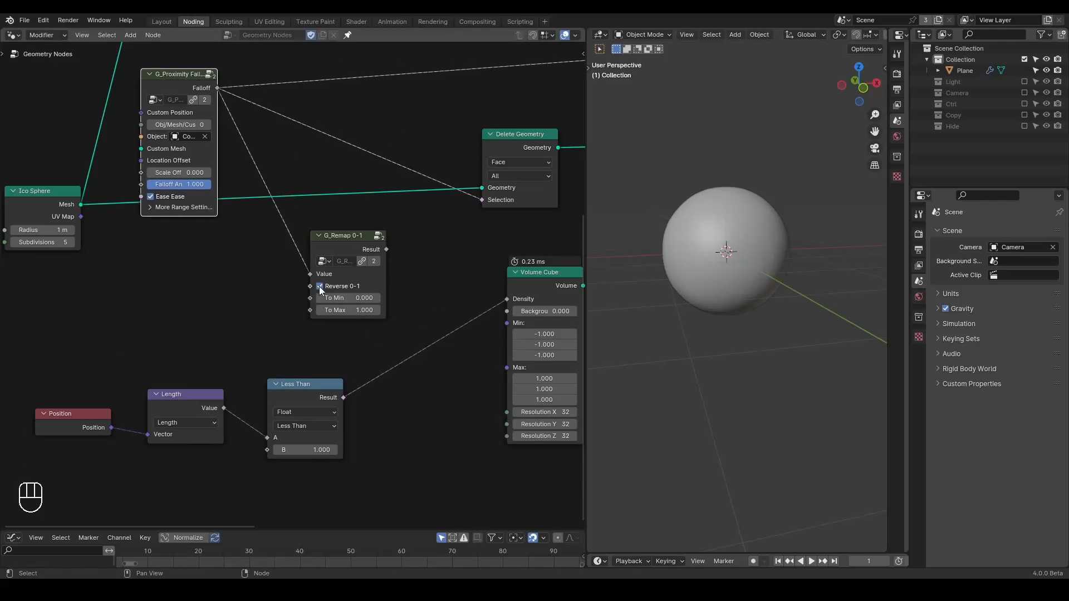
# Add a Multiply node combining G_Remap 0-1's and Less Than's Results, and feed its Value into Volume Cube's Density.
pyautogui.moveTo(337, 254); pyautogui.dragTo(392, 298)
pyautogui.write('mult')
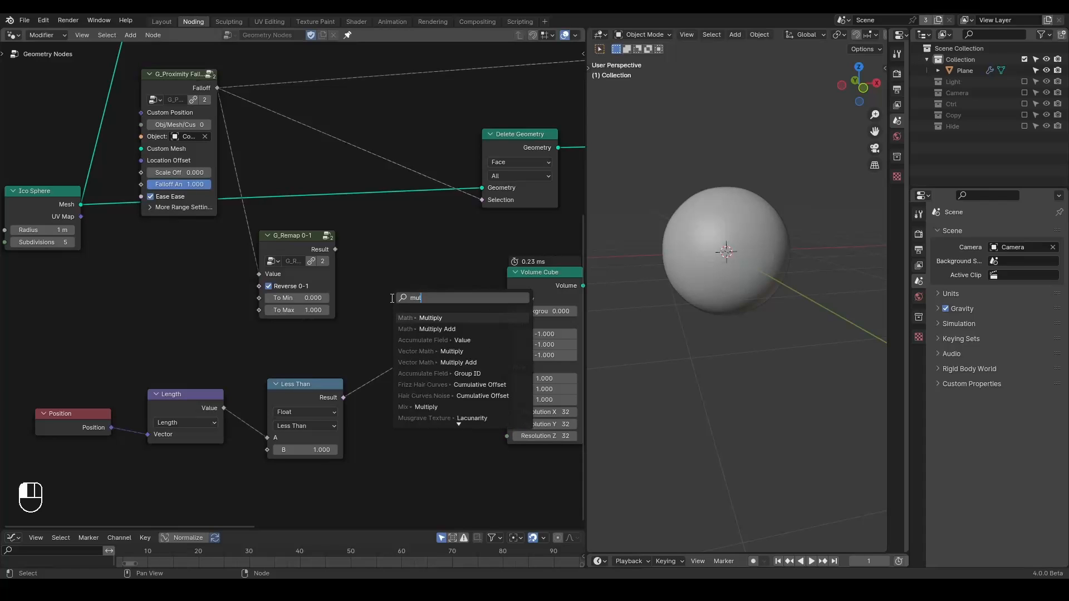
pyautogui.press('Return')
pyautogui.click(393, 267)
pyautogui.moveTo(343, 398); pyautogui.dragTo(394, 327)
pyautogui.moveTo(469, 276); pyautogui.dragTo(508, 300)
pyautogui.moveTo(513, 302); pyautogui.dragTo(404, 320, button='middle')
pyautogui.scroll(-1, 421, 320)
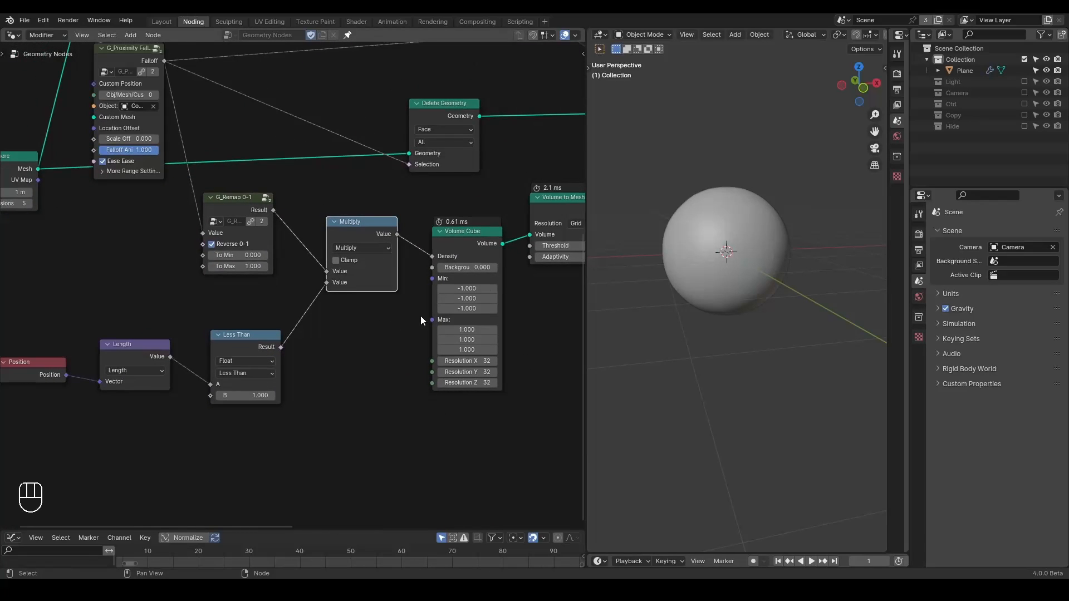
# Enable the Ctrl collection and move its Controller empty near the sphere so the two overlap.
pyautogui.click(1024, 104)
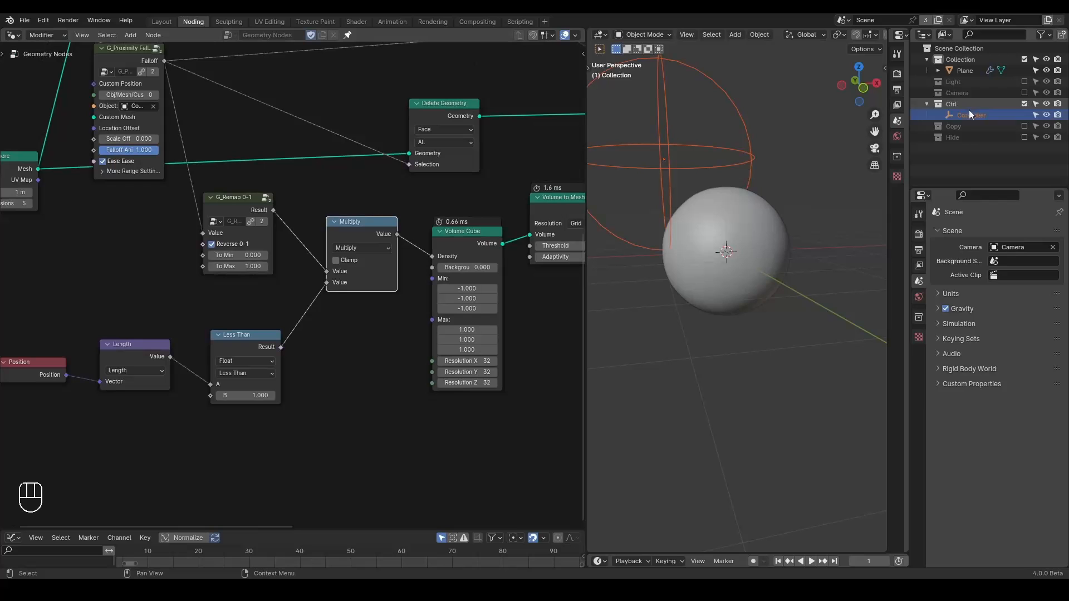
pyautogui.click(969, 114)
pyautogui.moveTo(749, 172)
pyautogui.mouseDown(button='middle')
pyautogui.moveTo(789, 189)
pyautogui.moveTo(757, 188)
pyautogui.mouseUp(button='middle')
pyautogui.moveTo(447, 266); pyautogui.dragTo(429, 266, button='middle')
pyautogui.moveTo(674, 232); pyautogui.dragTo(750, 217, button='middle')
pyautogui.press('g')
pyautogui.click(764, 249)
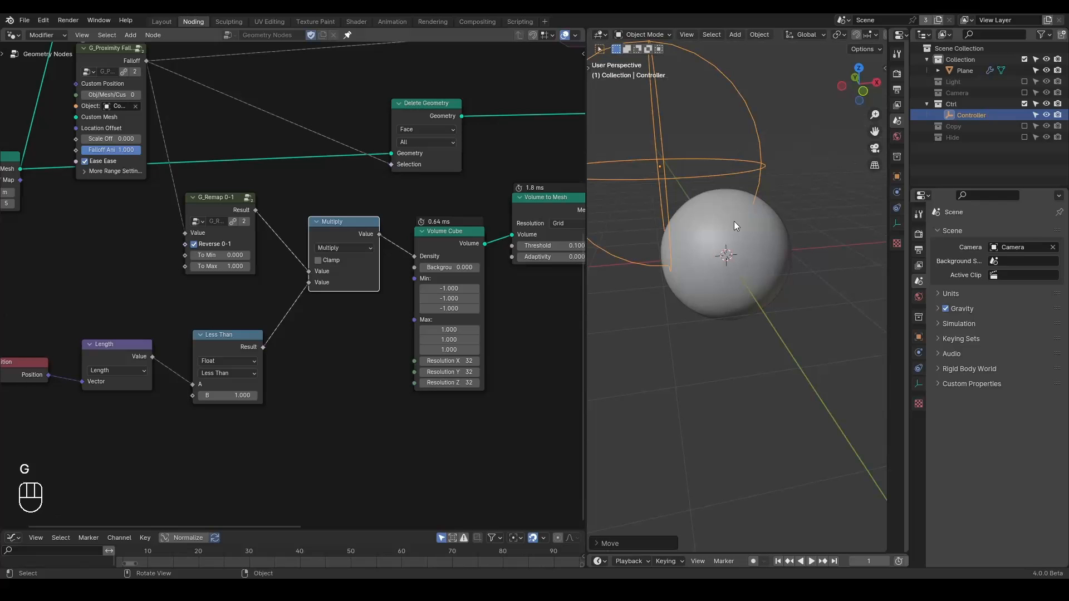
# Try scaling the Controller to test its effect on the volume sphere.
pyautogui.scroll(-1, 702, 283)
pyautogui.moveTo(473, 278); pyautogui.dragTo(346, 263, button='middle')
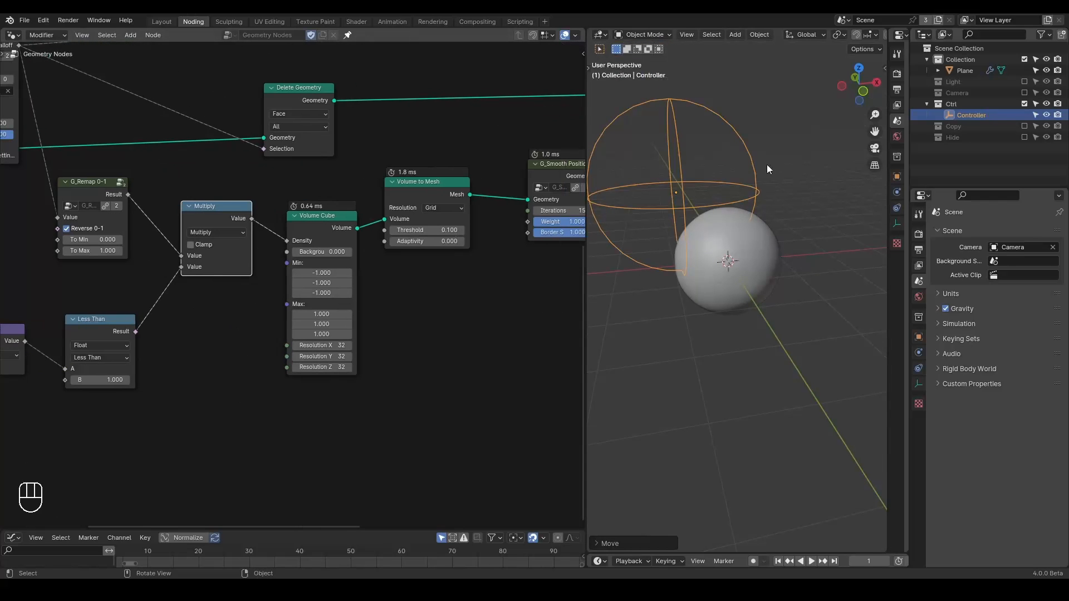
pyautogui.press('s')
pyautogui.click(754, 169)
pyautogui.moveTo(342, 310); pyautogui.dragTo(476, 301, button='middle')
pyautogui.keyDown('ctrl'); pyautogui.keyDown('shift'); pyautogui.click(355, 202); pyautogui.keyUp('shift'); pyautogui.keyUp('ctrl')
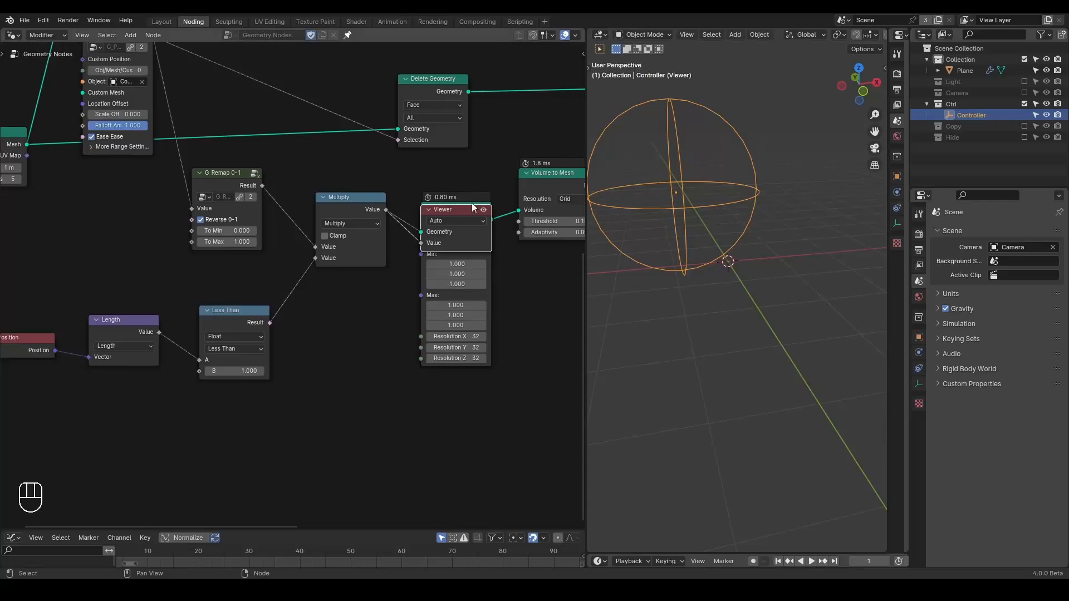
pyautogui.moveTo(449, 208); pyautogui.dragTo(524, 290)
pyautogui.press('x')
# Preview G_Smooth Position's geometry in the viewport through a Viewer node.
pyautogui.moveTo(463, 218); pyautogui.dragTo(344, 228, button='middle')
pyautogui.scroll(-3, 469, 206)
pyautogui.moveTo(470, 207); pyautogui.dragTo(336, 257, button='middle')
pyautogui.keyDown('ctrl'); pyautogui.keyDown('shift'); pyautogui.click(389, 250); pyautogui.keyUp('shift'); pyautogui.keyUp('ctrl')
# Turn off Reverse 0-1 on G_Remap 0-1 and enlarge the Controller to test the mask.
pyautogui.moveTo(315, 296); pyautogui.dragTo(496, 233, button='middle')
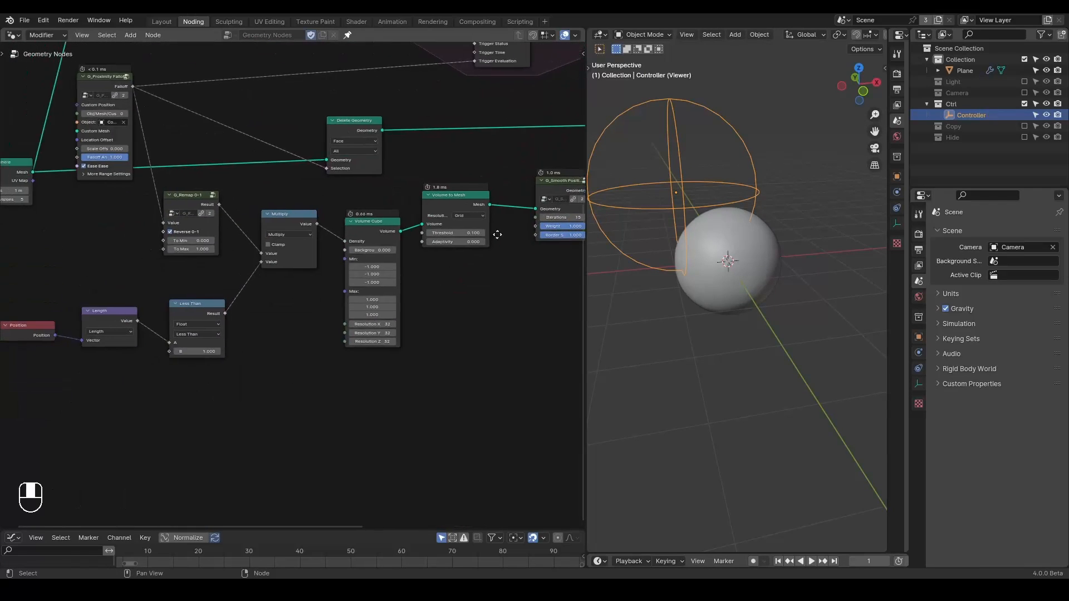
pyautogui.scroll(1, 291, 265)
pyautogui.click(162, 223)
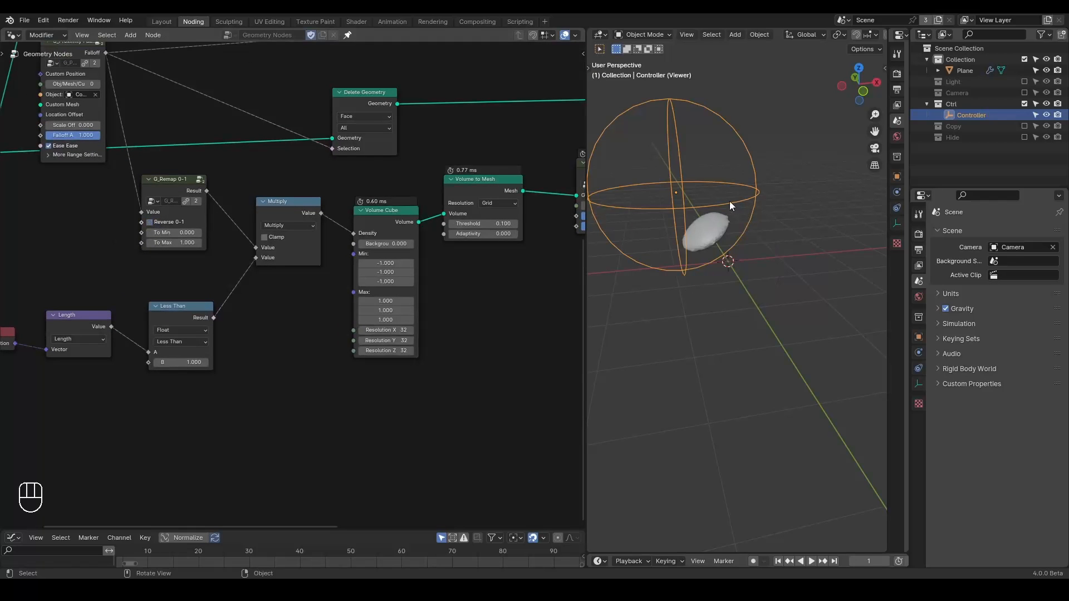
pyautogui.press('s')
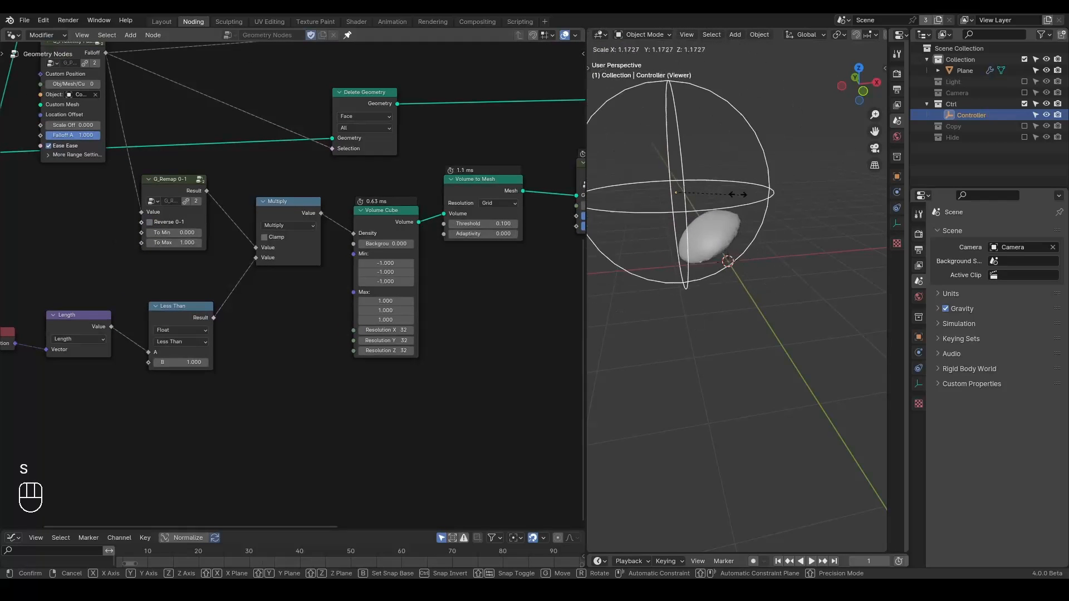
pyautogui.click(745, 194)
pyautogui.moveTo(114, 253); pyautogui.dragTo(156, 257, button='middle')
pyautogui.scroll(1, 166, 259)
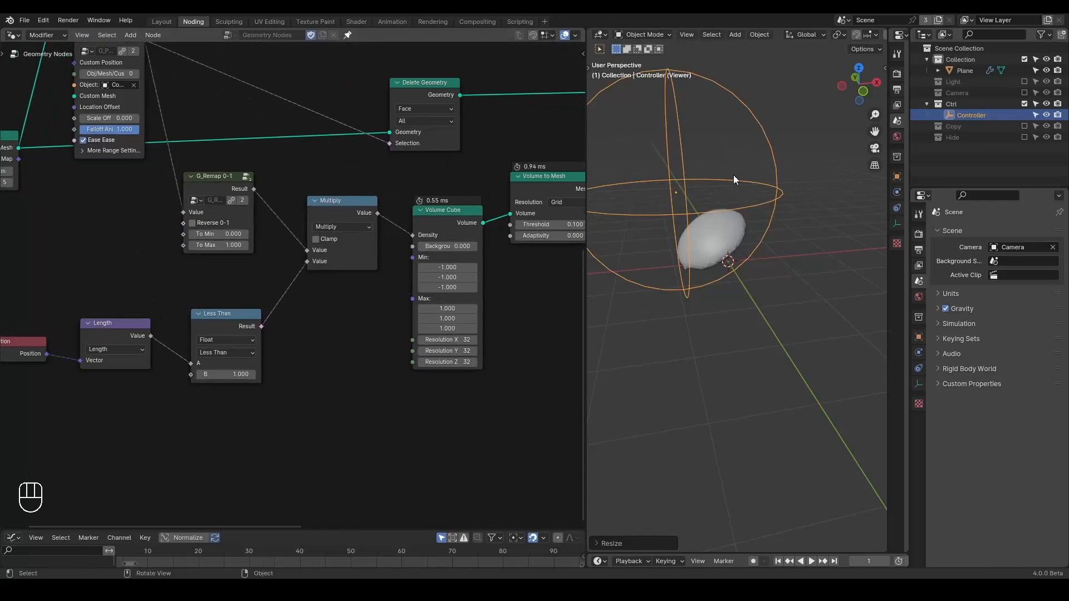
# Rescale the Controller with the unreversed falloff and orbit around the mesh to inspect its shape.
pyautogui.press('s')
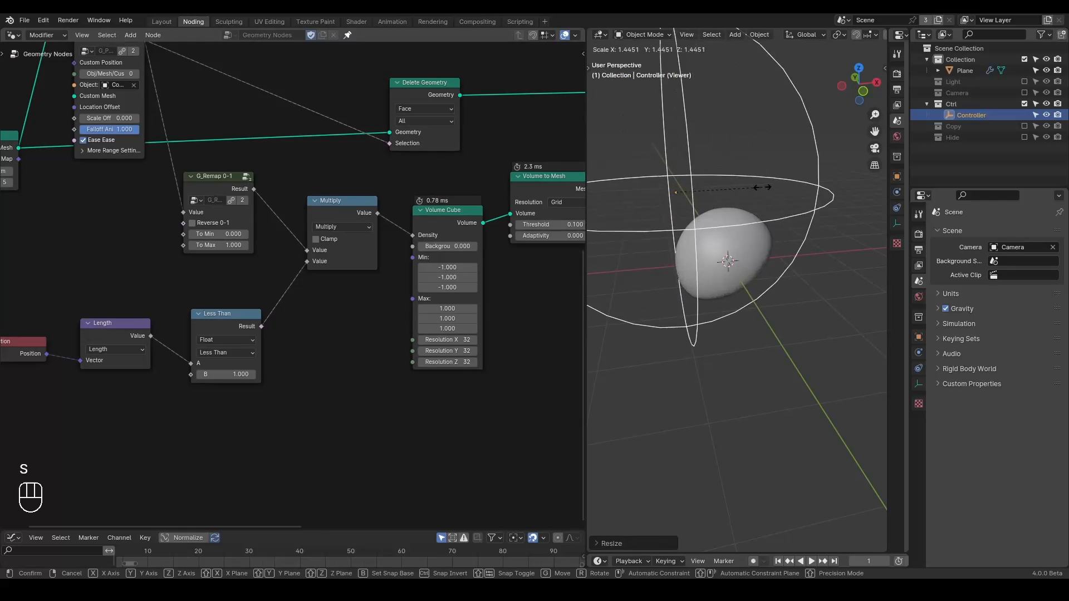
pyautogui.click(721, 187)
pyautogui.moveTo(746, 214); pyautogui.dragTo(695, 193, button='middle')
pyautogui.press('s')
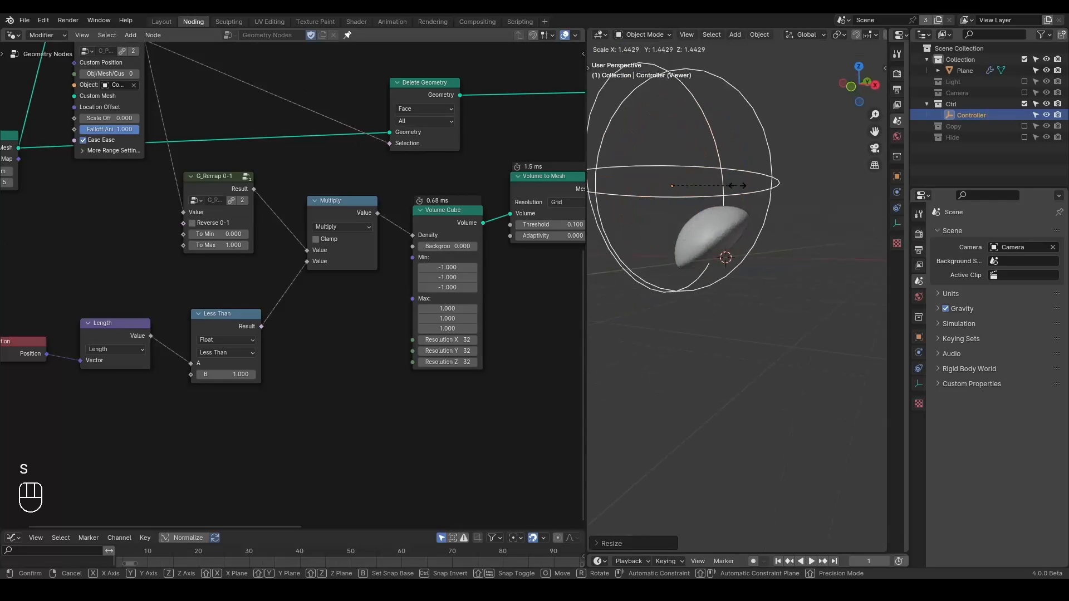
pyautogui.click(750, 190)
# Compare the mesh with Reverse 0-1 on and off in G_Remap 0-1, leaving the option enabled.
pyautogui.moveTo(252, 275); pyautogui.dragTo(306, 282, button='middle')
pyautogui.scroll(2, 304, 276)
pyautogui.moveTo(357, 207); pyautogui.dragTo(361, 243, button='middle')
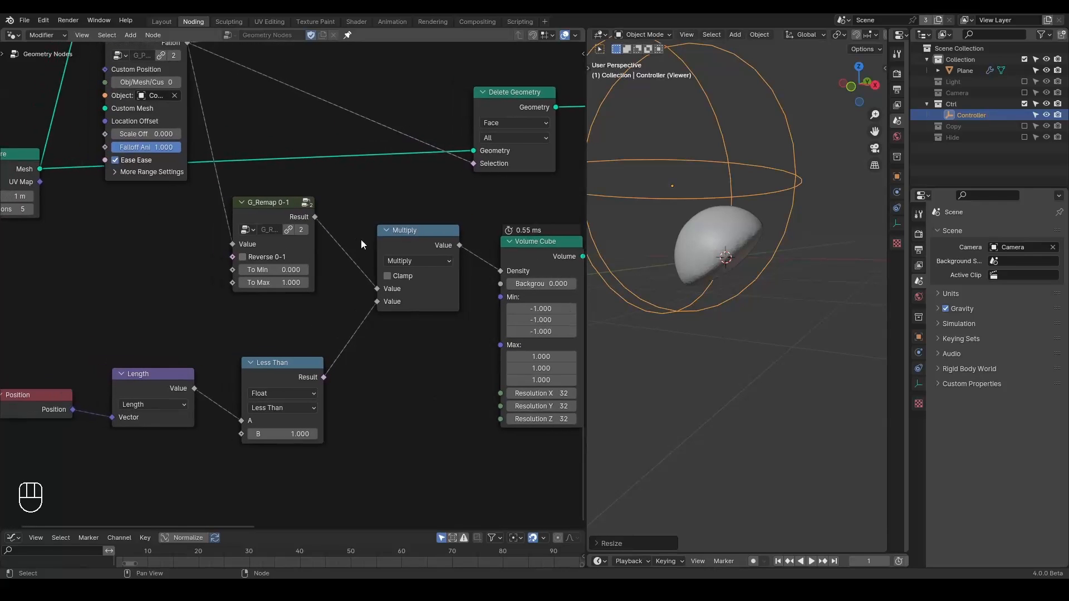
pyautogui.click(243, 257)
pyautogui.click(272, 259)
pyautogui.click(272, 258)
pyautogui.click(273, 258)
pyautogui.click(272, 259)
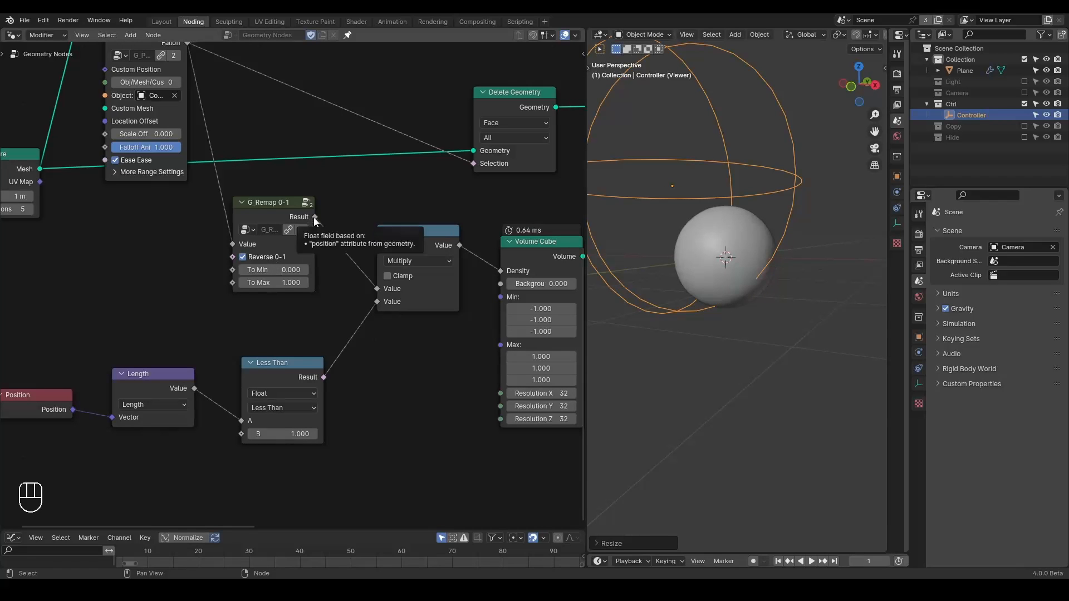
pyautogui.hotkey('ctrl', 'a')
pyautogui.write('co')
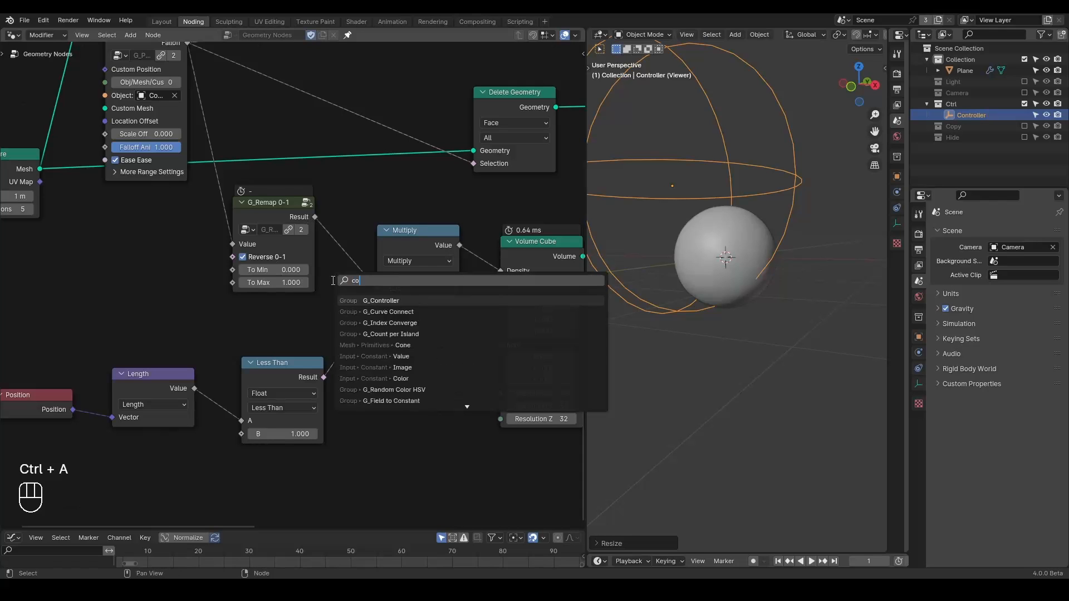
pyautogui.write('lor ramp')
pyautogui.press('Return')
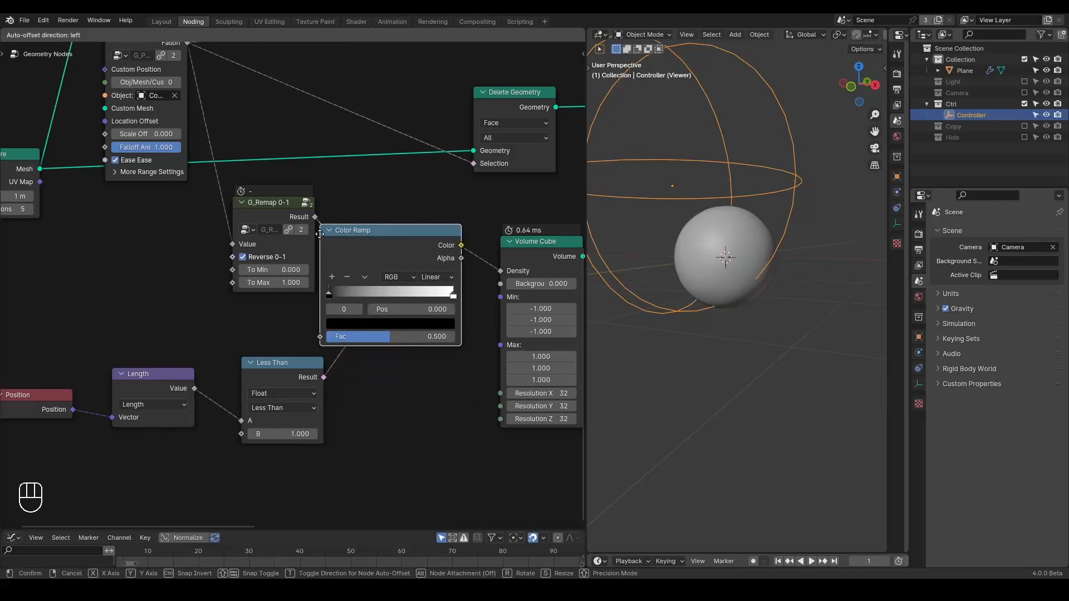
pyautogui.click(345, 383)
pyautogui.press('x')
# Duplicate the Less Than node between G_Remap 0-1 and Multiply and switch the copy to Greater Than.
pyautogui.click(293, 366)
pyautogui.hotkey('shift', 'd')
pyautogui.click(360, 232)
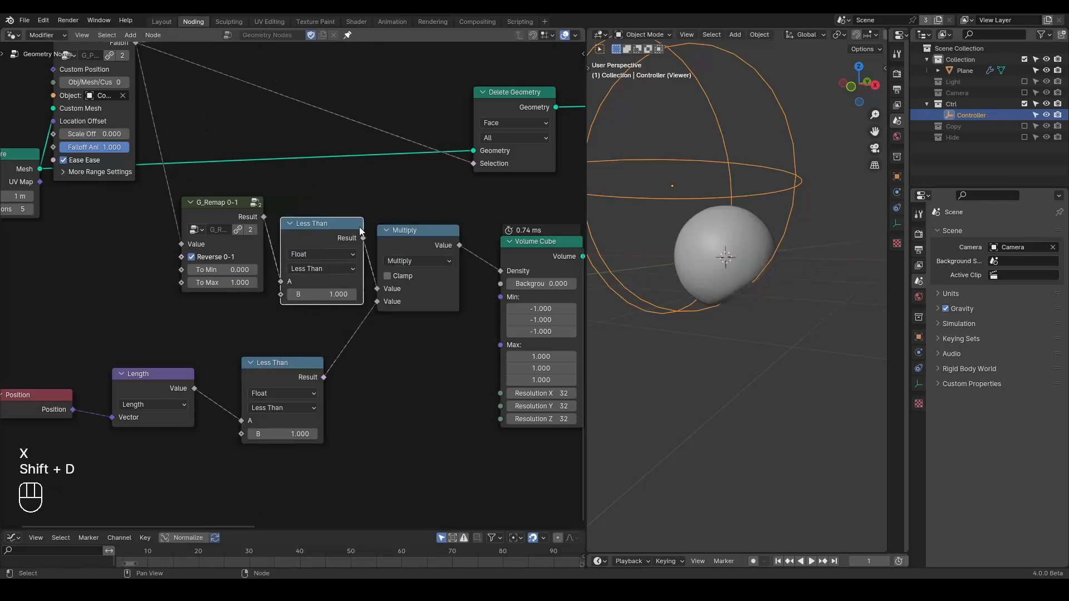
pyautogui.click(283, 268)
pyautogui.click(294, 323)
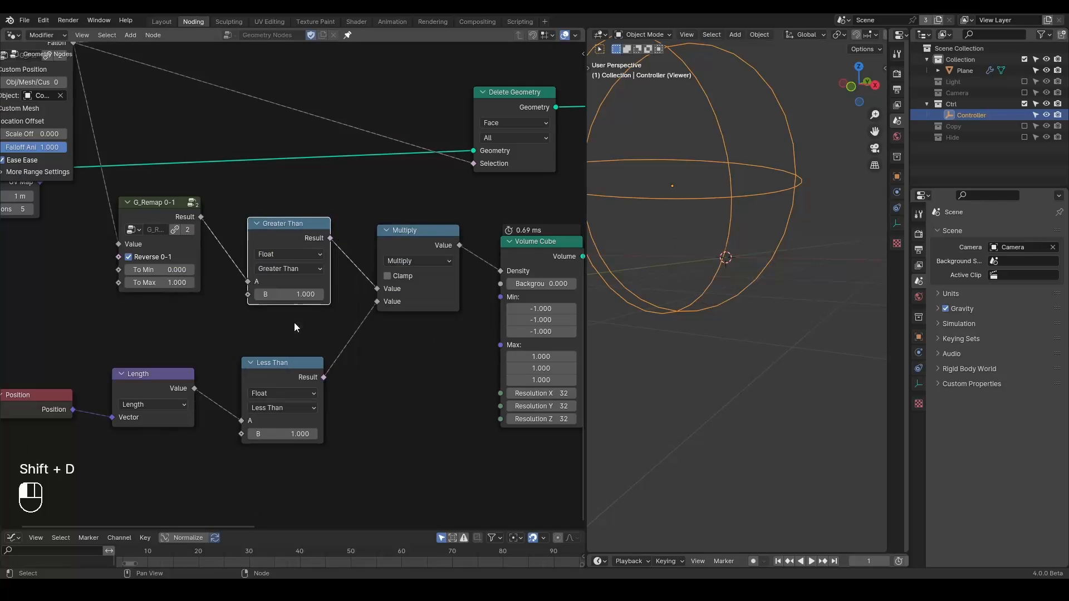
# Lower Greater Than's B threshold to 0.6, scaling the Controller to test how the sphere is cut.
pyautogui.moveTo(300, 294)
pyautogui.keyDown('shift'); pyautogui.mouseDown()
pyautogui.moveTo(251, 294)
pyautogui.moveTo(282, 294)
pyautogui.mouseUp(); pyautogui.keyUp('shift')
pyautogui.press('s')
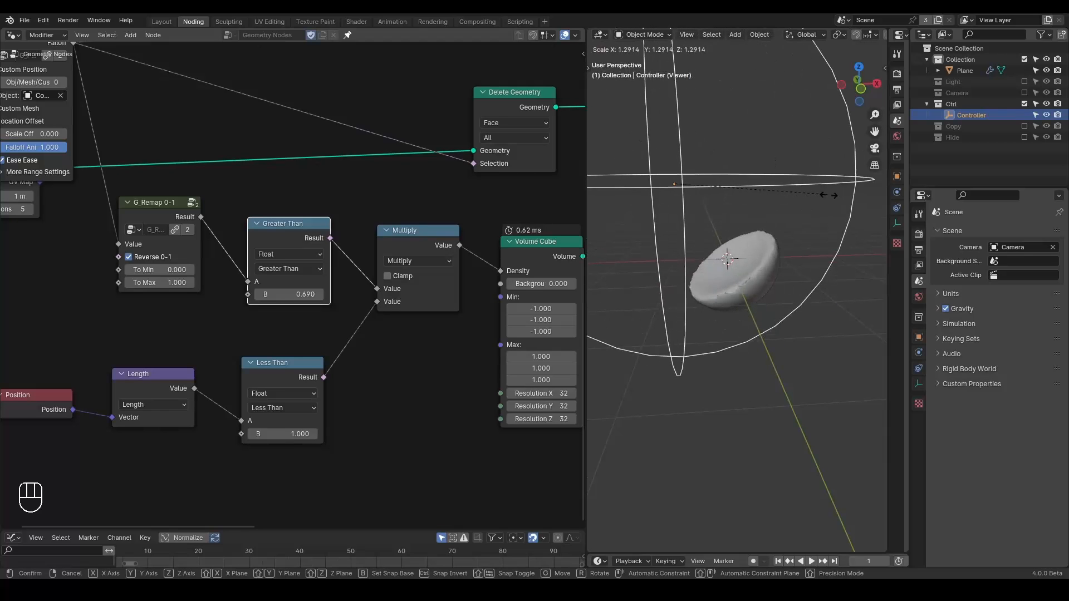
pyautogui.click(764, 219)
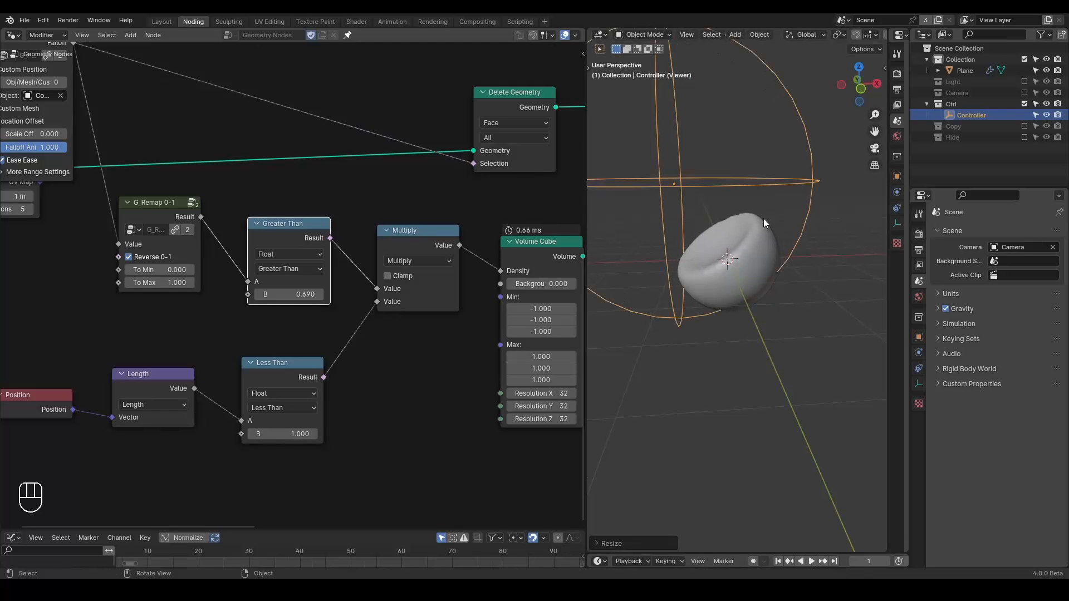
pyautogui.moveTo(316, 273); pyautogui.dragTo(369, 262, button='middle')
pyautogui.click(348, 289)
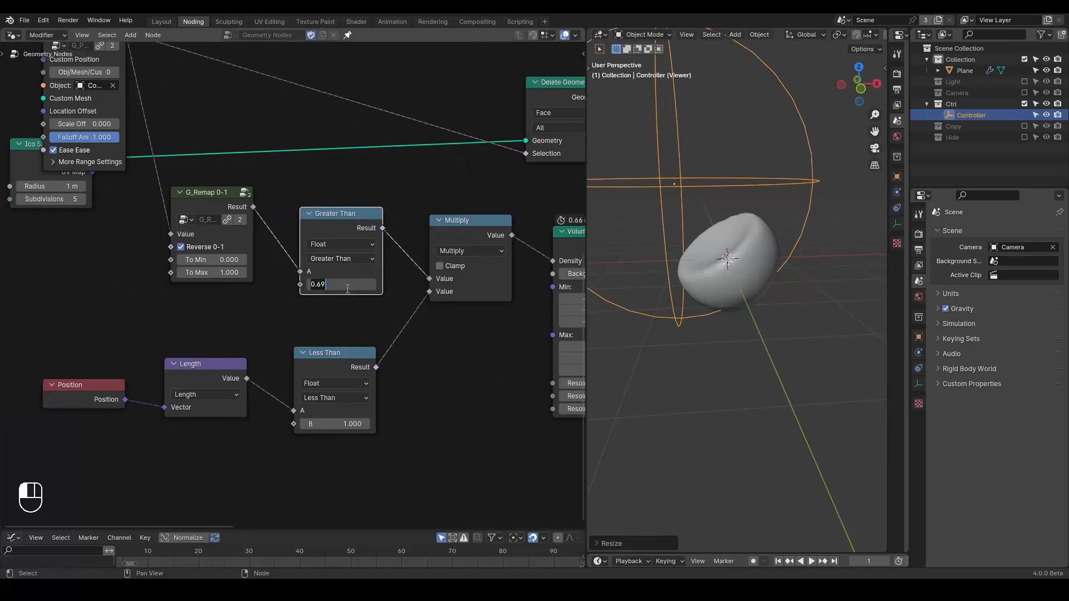
pyautogui.press('Return')
# Move G_Proximity Falloff clear of the Ico Sphere node and rescale the Controller to check the erosion.
pyautogui.moveTo(56, 47); pyautogui.dragTo(72, 106, button='middle')
pyautogui.moveTo(76, 84); pyautogui.dragTo(37, 132)
pyautogui.press('s')
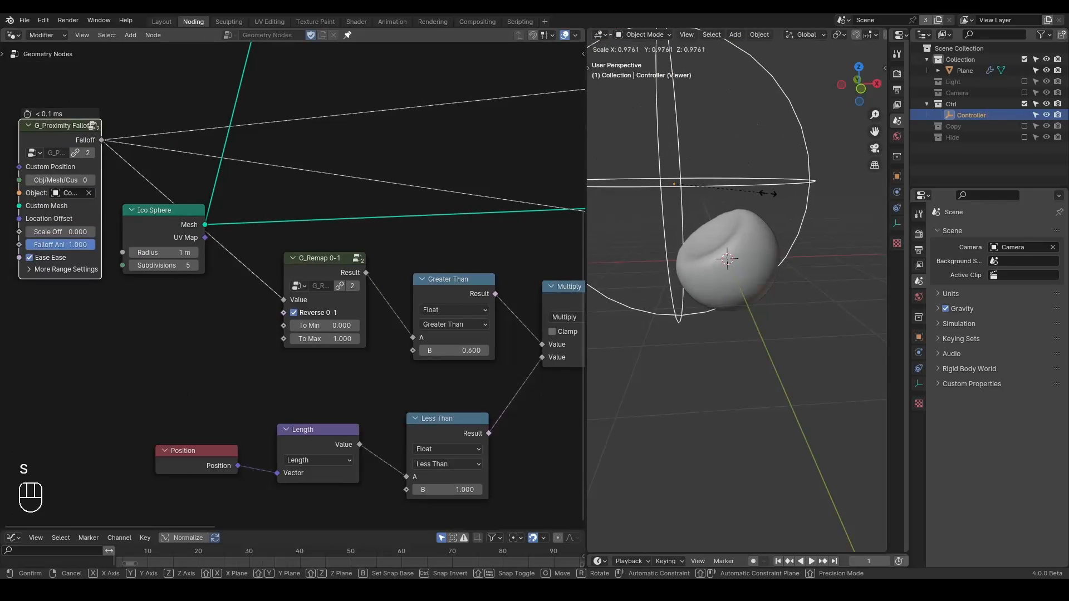
pyautogui.click(741, 201)
# Cut Delete Geometry's link into Join Geometry and remove its leftover reroute.
pyautogui.moveTo(454, 228); pyautogui.dragTo(295, 291, button='middle')
pyautogui.keyDown('ctrl'); pyautogui.scroll(-2, 295, 291); pyautogui.keyUp('ctrl')
pyautogui.scroll(-3, 262, 262)
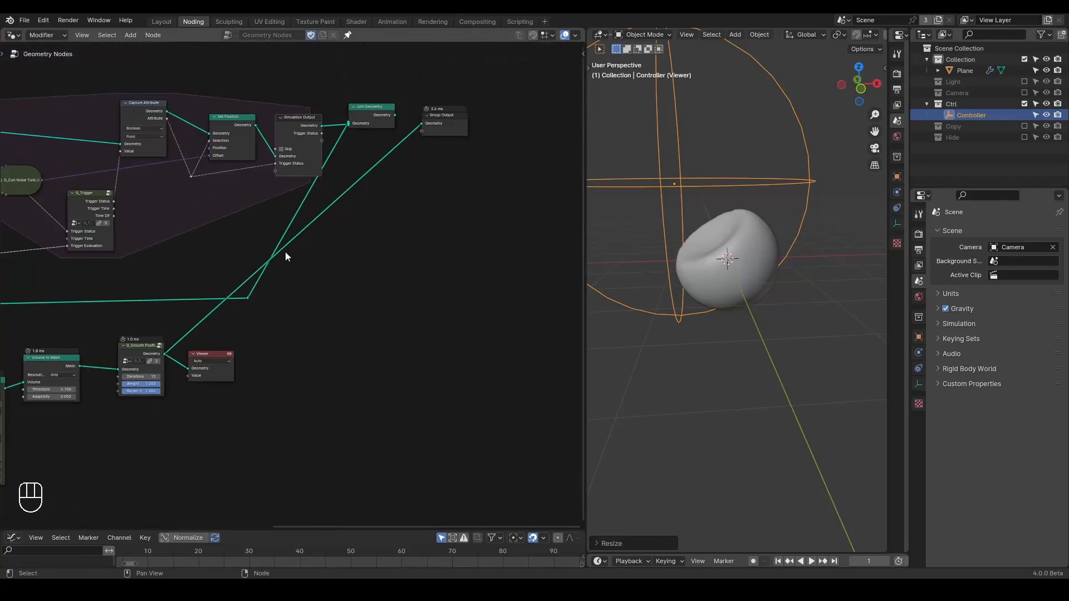
pyautogui.keyDown('ctrl'); pyautogui.moveTo(286, 211); pyautogui.dragTo(308, 215, button='right'); pyautogui.keyUp('ctrl')
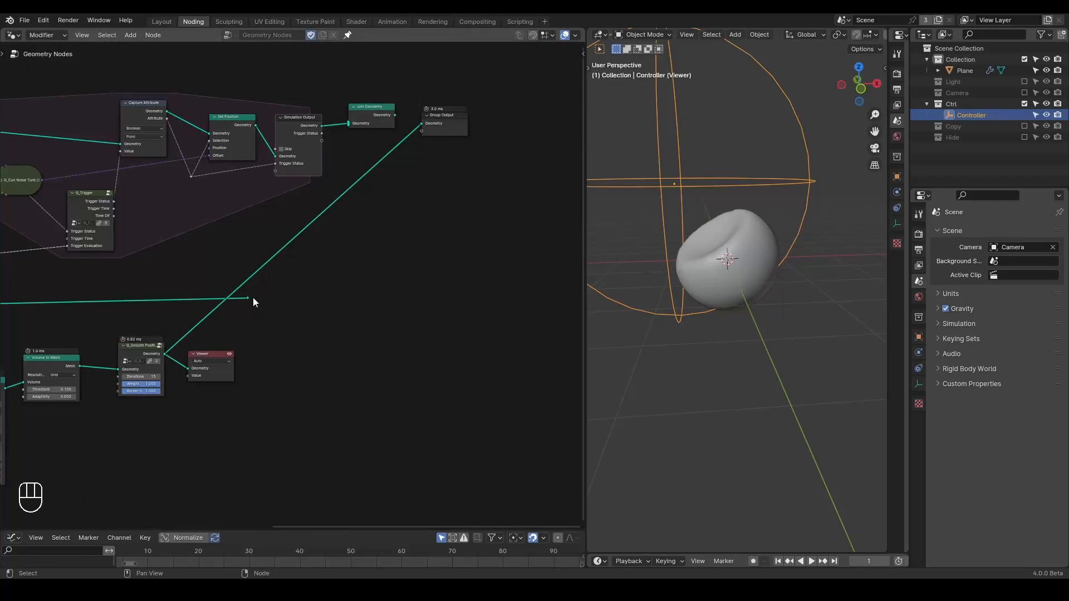
pyautogui.click(247, 298)
pyautogui.hotkey('ctrl', 'x')
# Route G_Smooth Position's geometry through Join Geometry into the Group Output and delete the Viewer node.
pyautogui.moveTo(164, 354); pyautogui.dragTo(370, 132)
pyautogui.keyDown('alt'); pyautogui.keyDown('shift'); pyautogui.click(370, 133); pyautogui.keyUp('shift'); pyautogui.keyUp('alt')
pyautogui.moveTo(357, 243); pyautogui.dragTo(481, 191, button='middle')
pyautogui.click(343, 301)
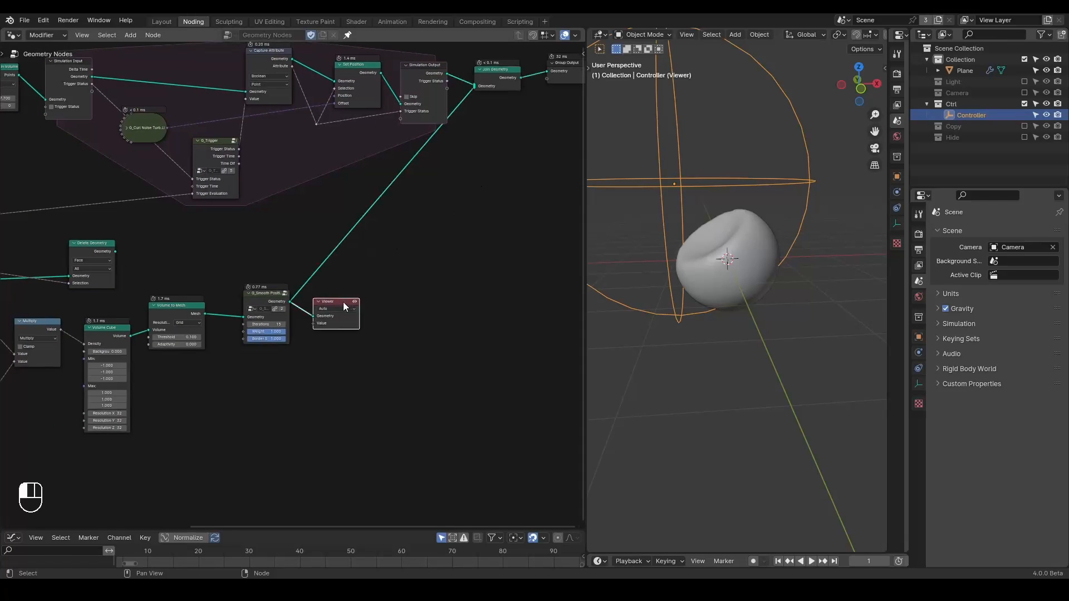
pyautogui.press('x')
# Shrink the Controller until it no longer overlaps the sphere.
pyautogui.moveTo(320, 299); pyautogui.dragTo(447, 236, button='middle')
pyautogui.press('s')
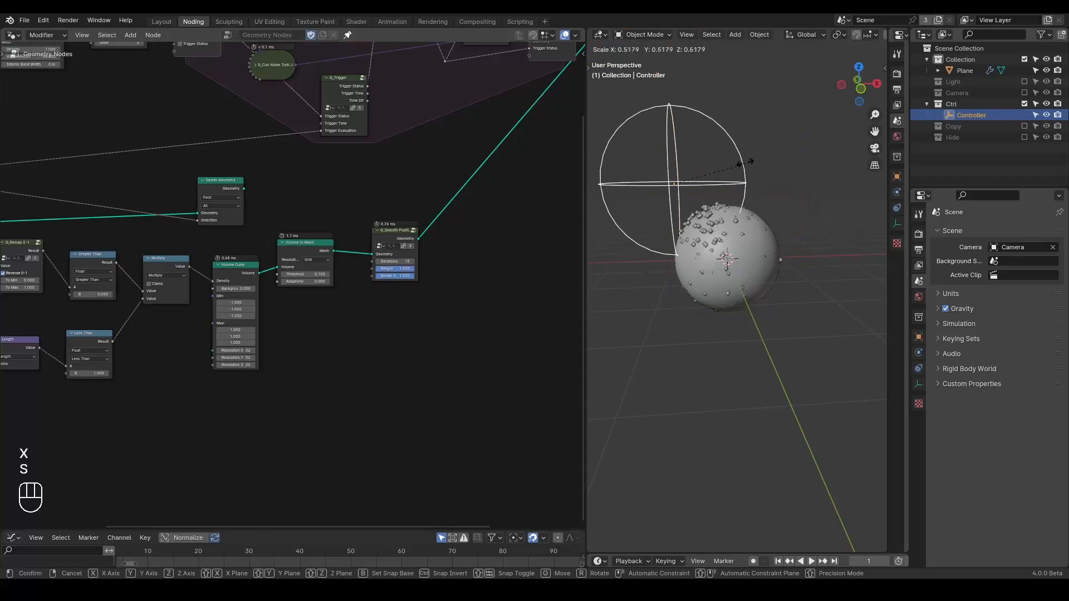
pyautogui.click(702, 169)
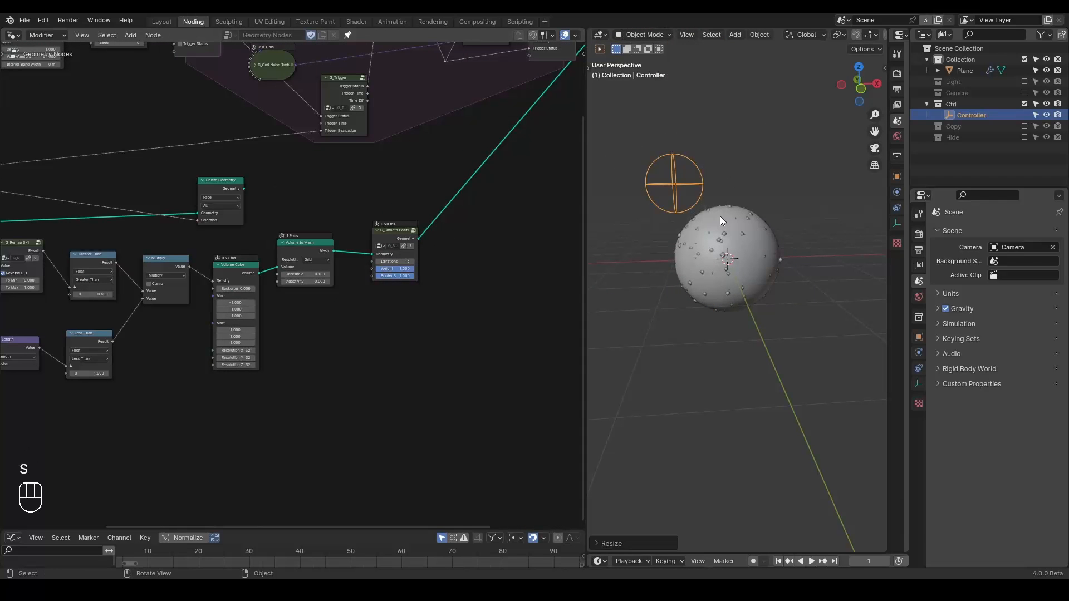
# Play the simulation while enlarging the Controller over the sphere, stop playback and return to frame 1.
pyautogui.moveTo(861, 567); pyautogui.dragTo(751, 562, button='middle')
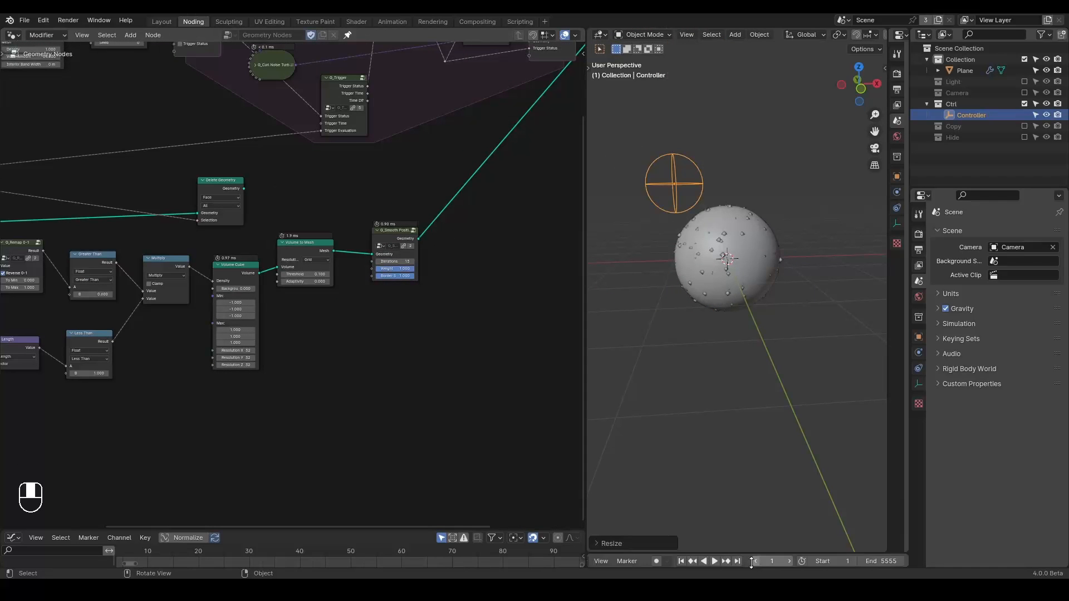
pyautogui.press('space')
pyautogui.press('s')
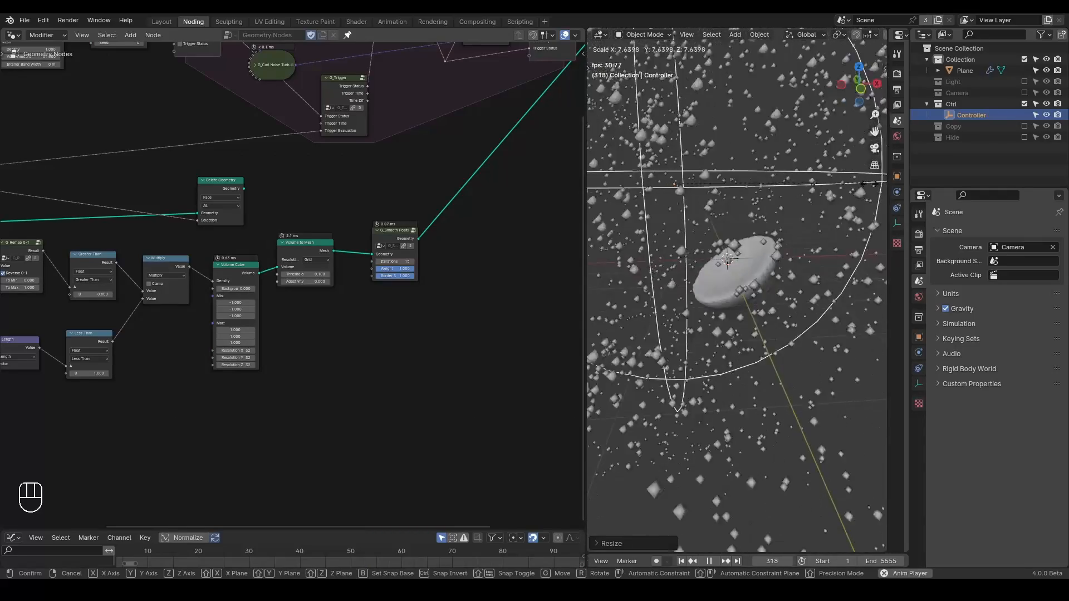
pyautogui.click(595, 183)
pyautogui.press('space')
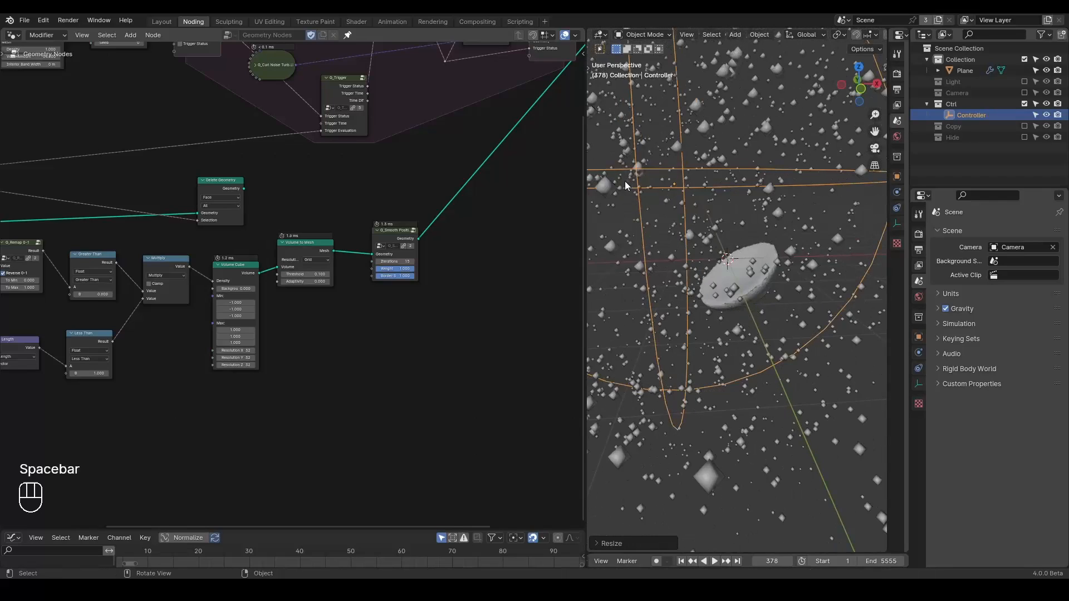
pyautogui.hotkey('shift', 'space')
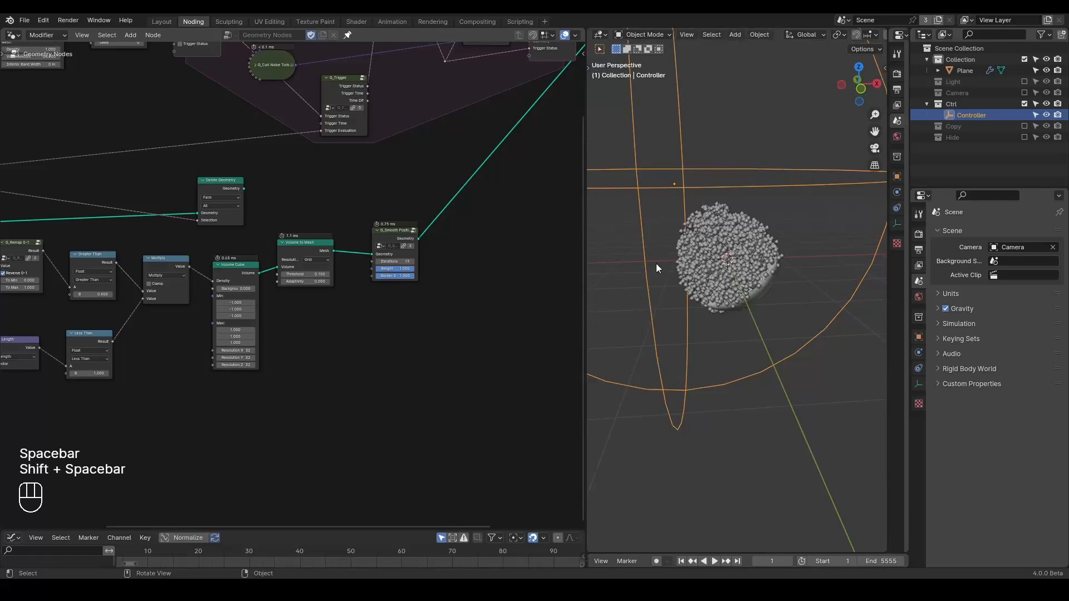
pyautogui.hotkey('shift', 'ctrl', 'alt', 'q')
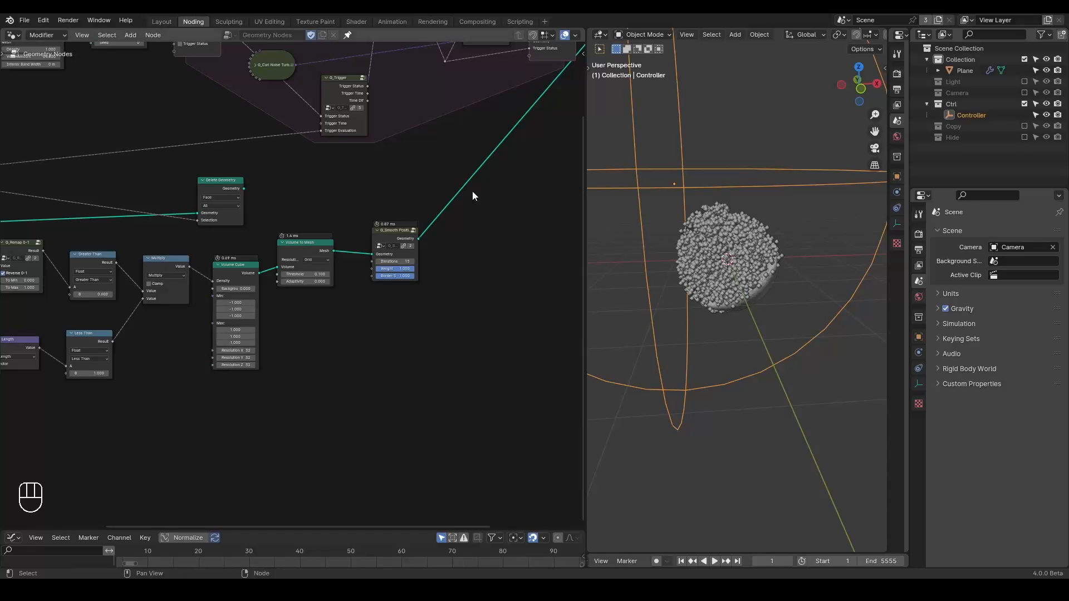
# Move the Ico Sphere node above G_Proximity Falloff and bring G_Proximity Falloff closer to G_Remap 0-1.
pyautogui.moveTo(188, 246); pyautogui.dragTo(390, 246, button='middle')
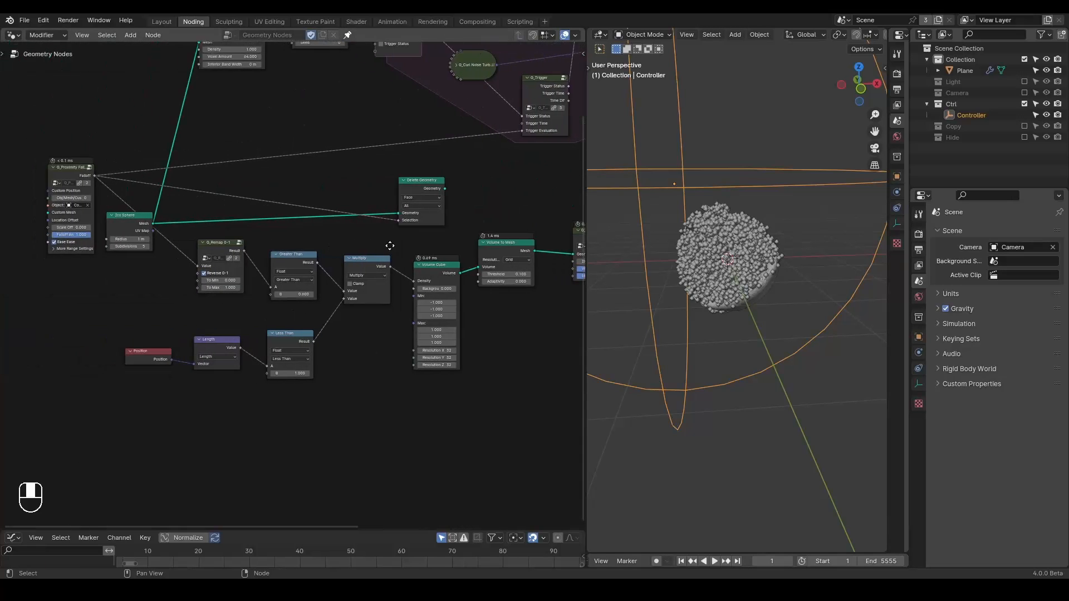
pyautogui.moveTo(212, 233); pyautogui.dragTo(276, 227, button='middle')
pyautogui.scroll(3, 277, 226)
pyautogui.moveTo(191, 222); pyautogui.dragTo(179, 139)
pyautogui.moveTo(114, 149); pyautogui.dragTo(203, 203)
# Delete G_Remap 0-1 while keeping its links, and move Greater Than closer to G_Proximity Falloff.
pyautogui.scroll(2, 331, 249)
pyautogui.click(282, 239)
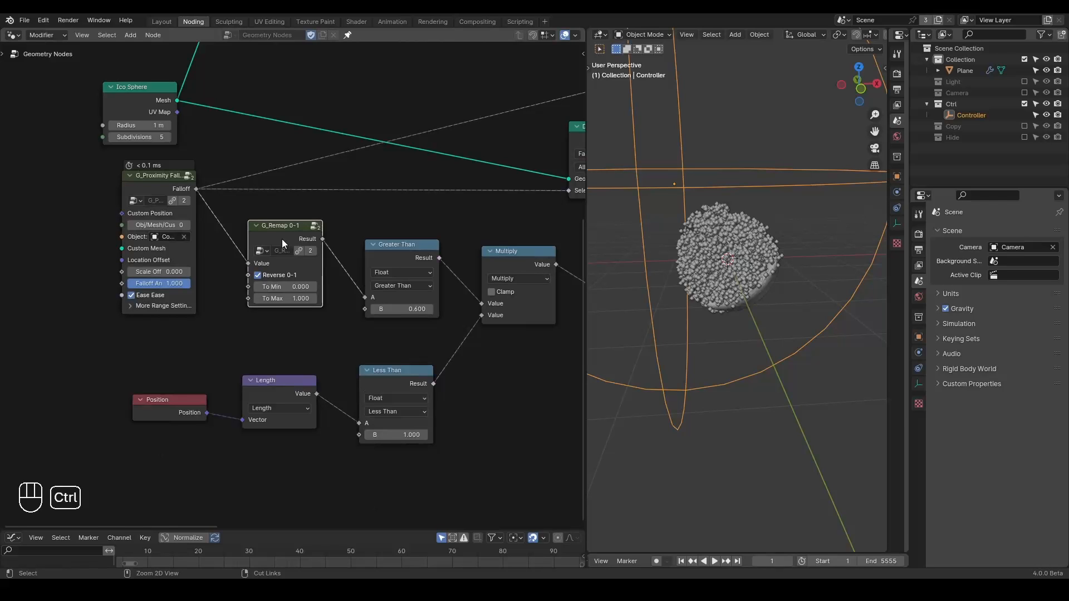
pyautogui.hotkey('ctrl', 'x')
pyautogui.moveTo(404, 296); pyautogui.dragTo(372, 291)
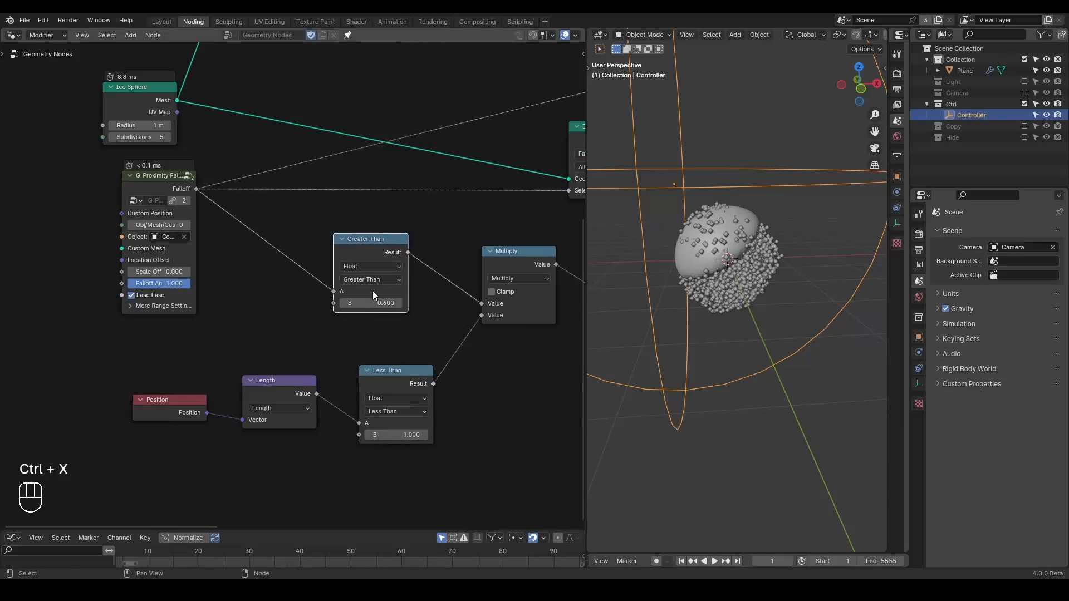
# Switch the falloff comparison from Greater Than to Less Than and test it by temporarily shrinking the Controller.
pyautogui.click(371, 279)
pyautogui.click(383, 293)
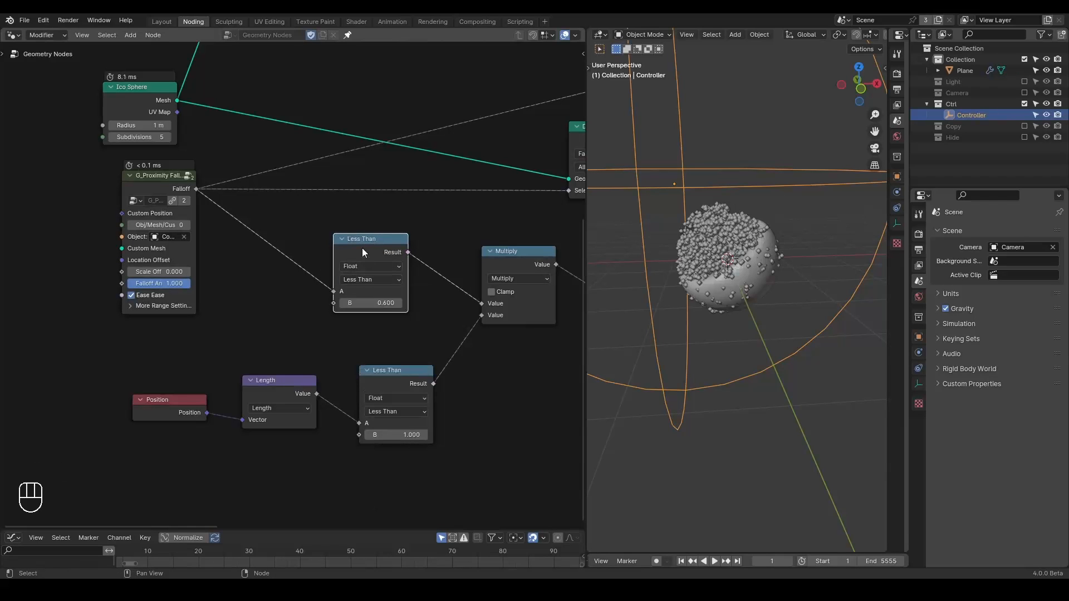
pyautogui.press('s')
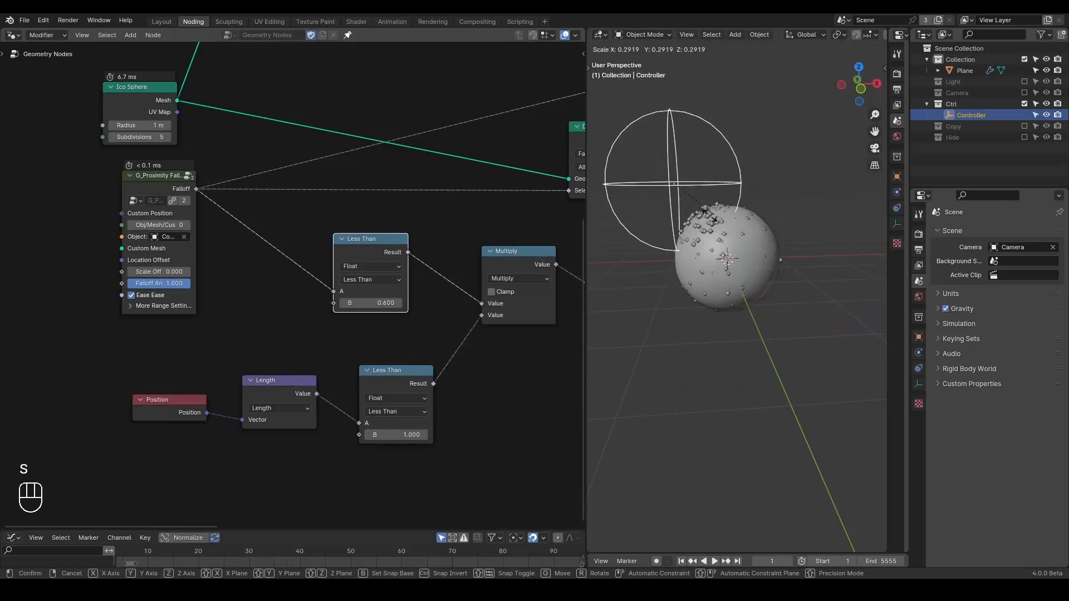
pyautogui.click(777, 461)
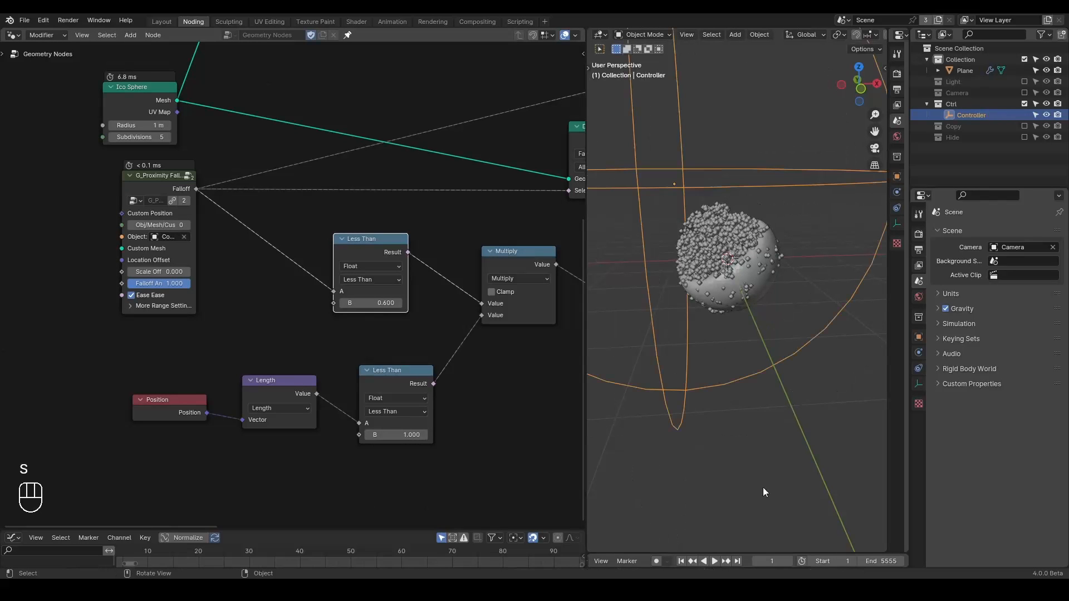
# Enlarge the timeline area, delete the scene's annotation channel and show the Controller's object transform properties.
pyautogui.moveTo(760, 553); pyautogui.dragTo(760, 402)
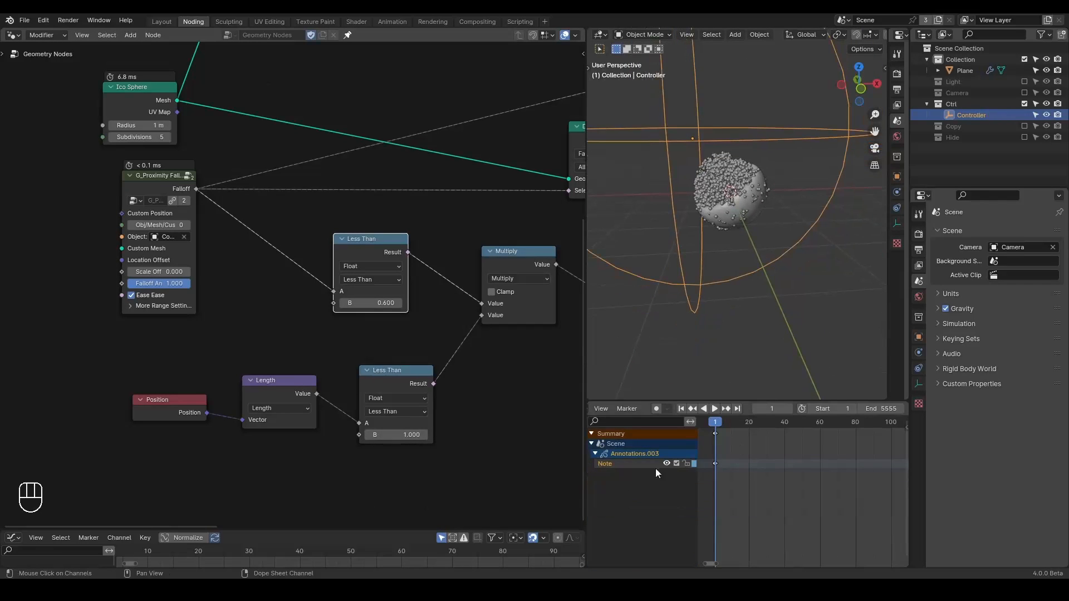
pyautogui.press('x')
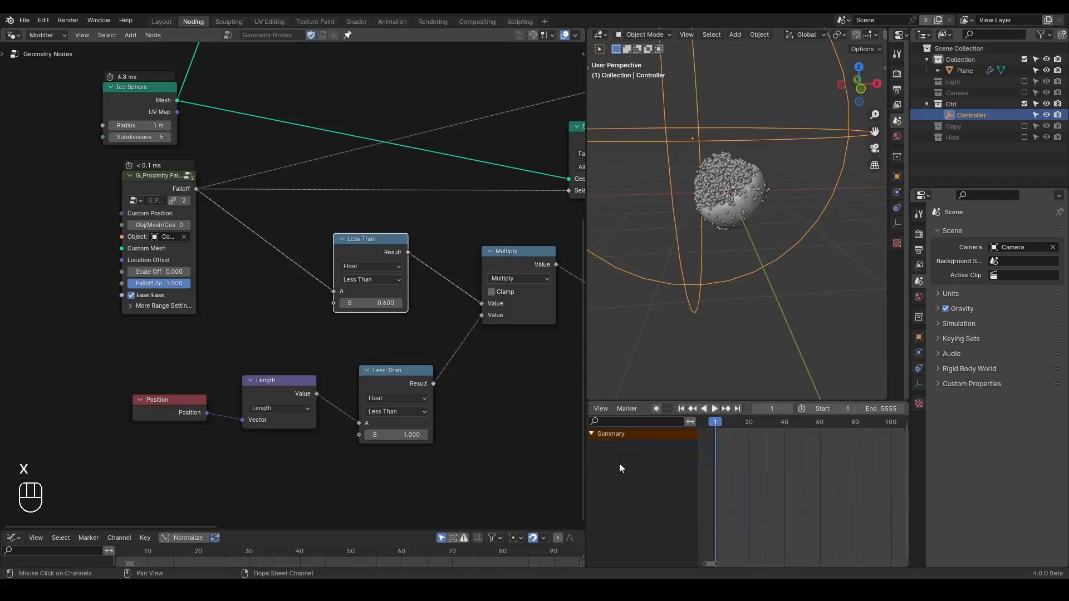
pyautogui.click(920, 336)
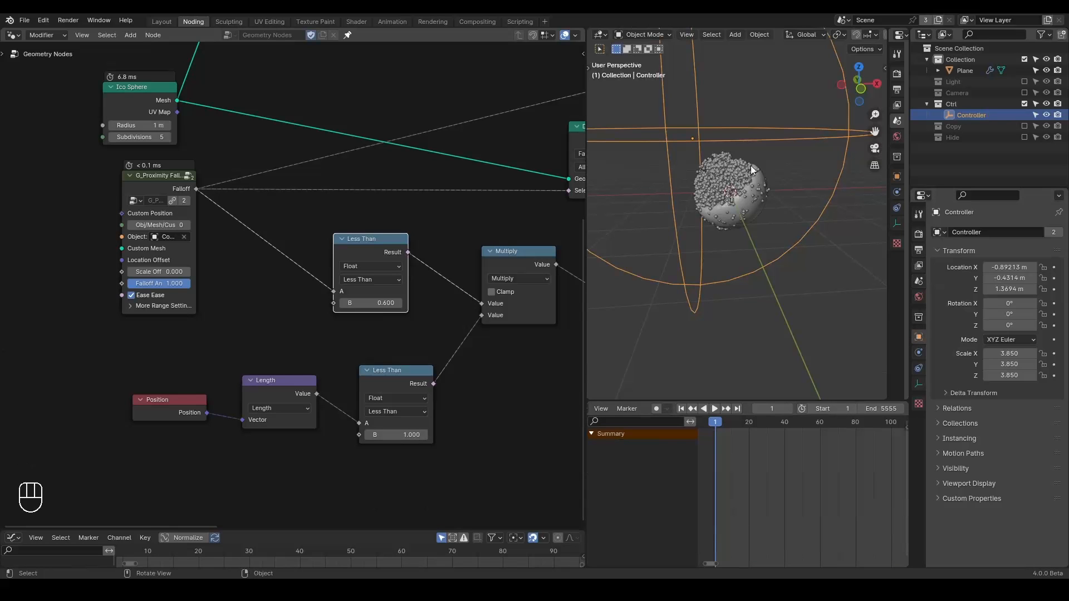
# Move G_Proximity Falloff closer to the Less Than node, try Falloff Amount values of 1.883 and 1.183, and restore 1.000.
pyautogui.moveTo(149, 189); pyautogui.dragTo(227, 193)
pyautogui.scroll(1, 208, 269)
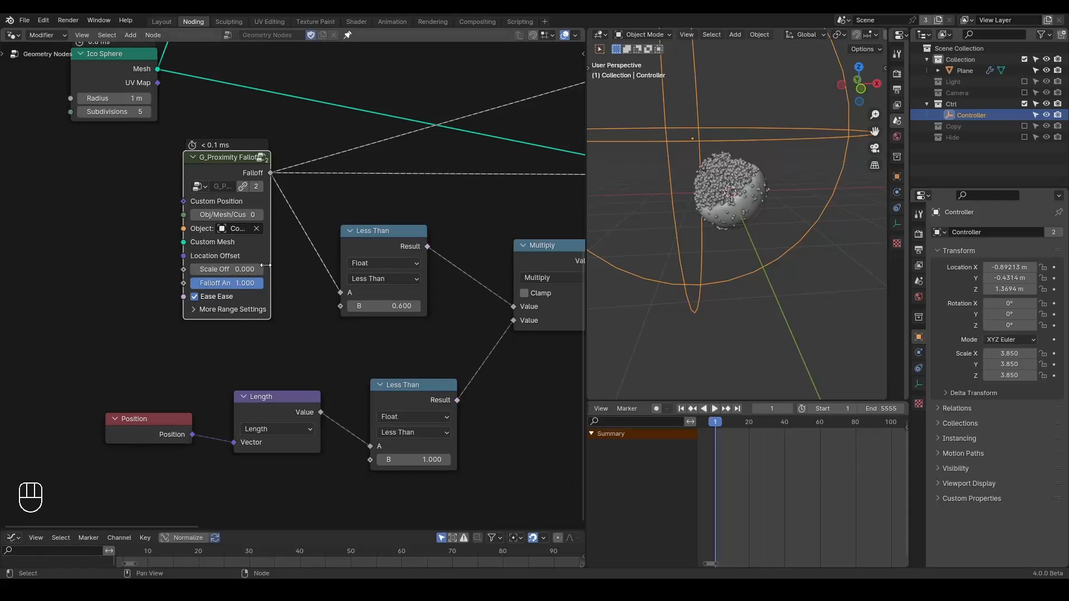
pyautogui.moveTo(262, 283); pyautogui.dragTo(292, 282)
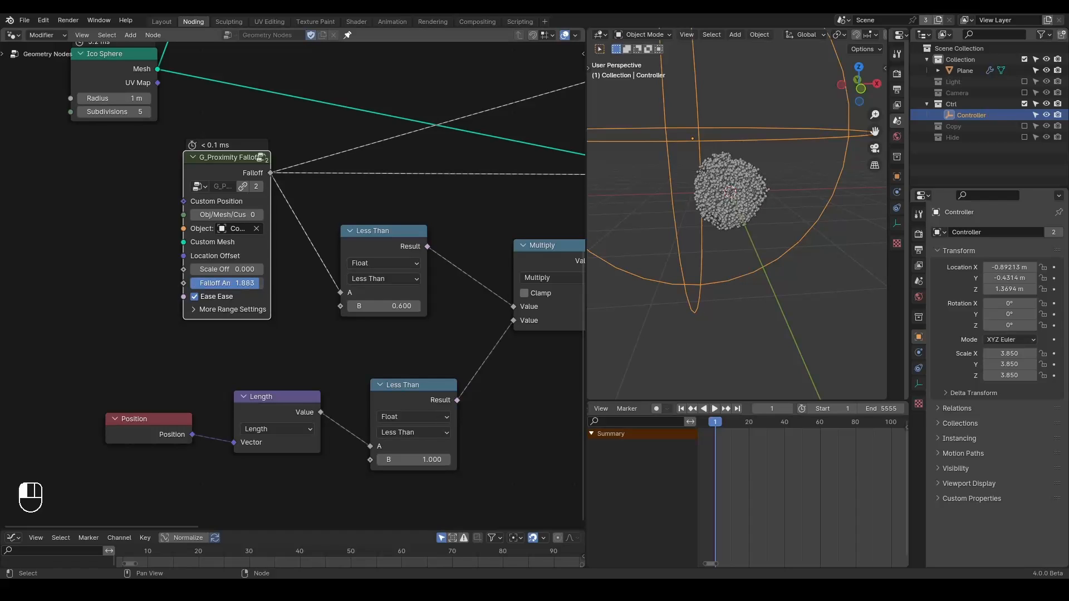
pyautogui.moveTo(252, 283)
pyautogui.mouseDown()
pyautogui.moveTo(221, 283)
pyautogui.moveTo(233, 283)
pyautogui.mouseUp()
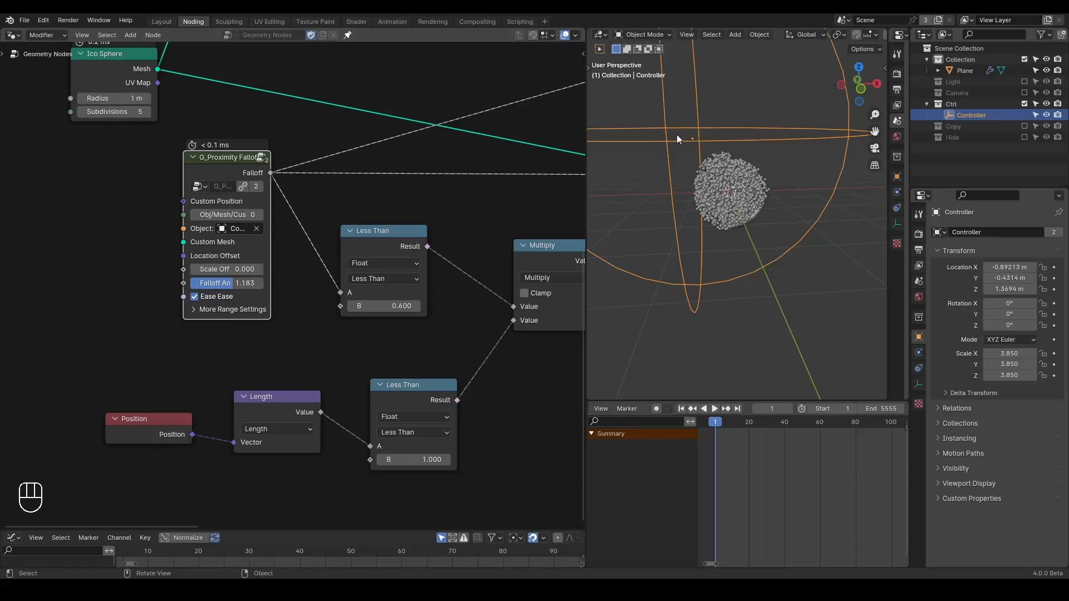
pyautogui.moveTo(252, 282)
pyautogui.keyDown('shift'); pyautogui.mouseDown()
pyautogui.moveTo(195, 283)
pyautogui.moveTo(237, 282)
pyautogui.mouseUp(); pyautogui.keyUp('shift')
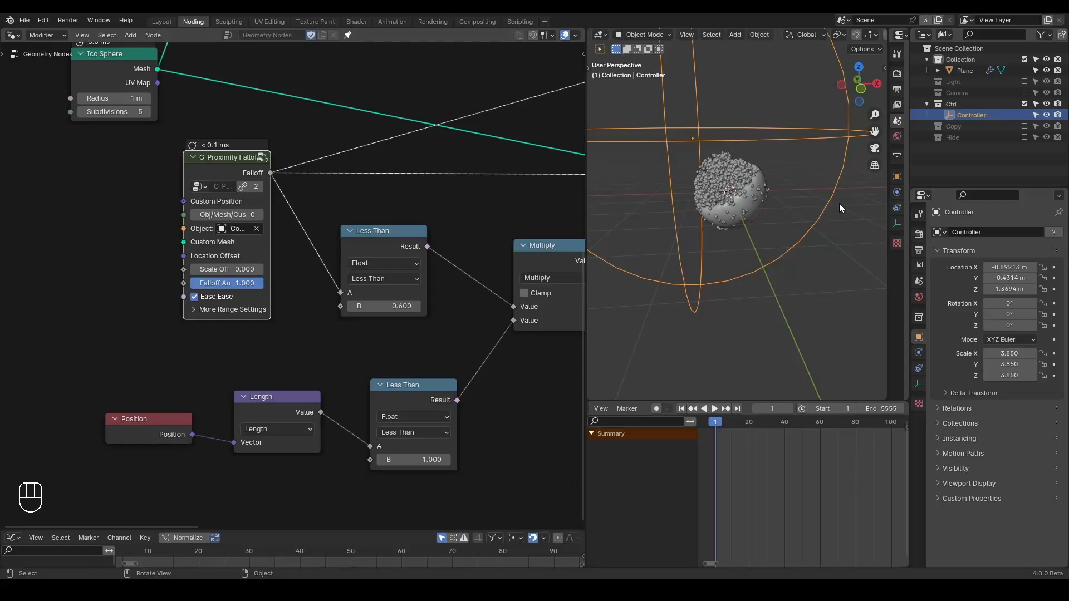
# Scale the Controller down to about 0.585 beside the sphere and keyframe its scale at frame 1.
pyautogui.press('s')
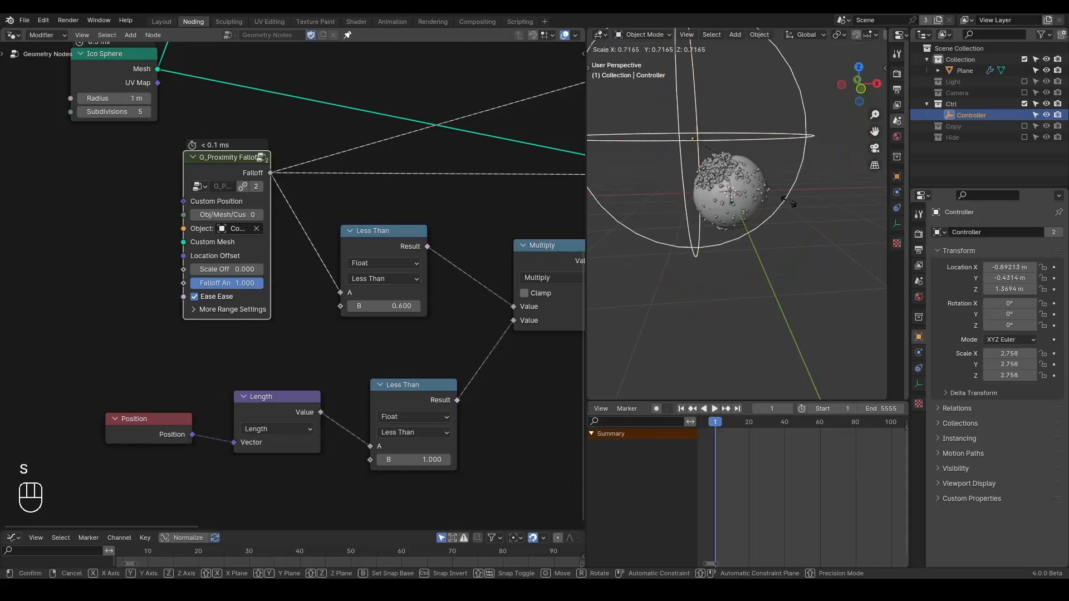
pyautogui.click(701, 162)
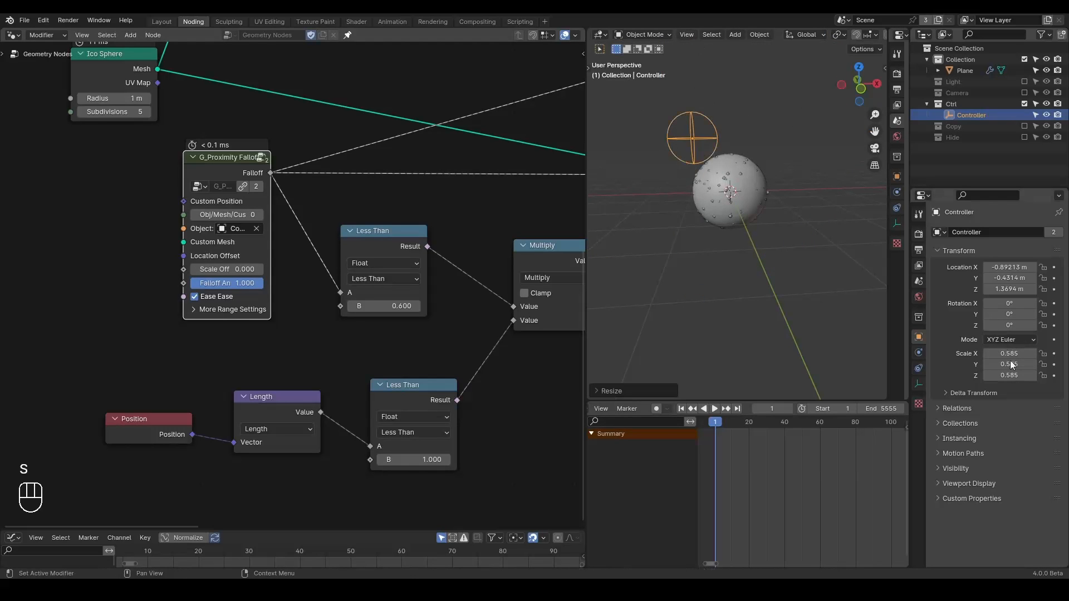
pyautogui.press('i')
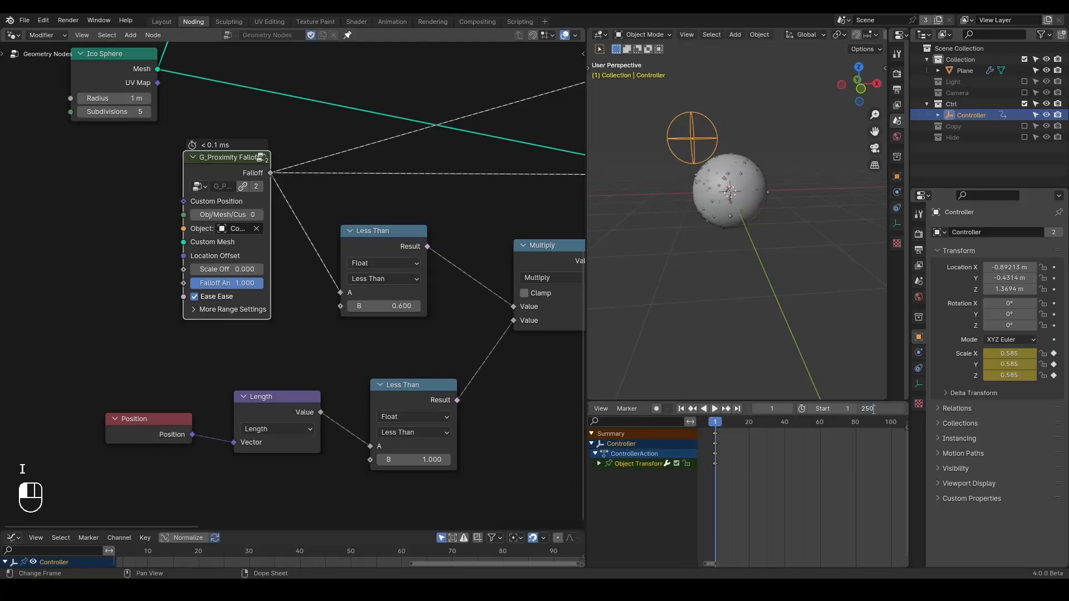
# End the animation at frame 250, scale the Controller up to about 6.026 at that frame and keyframe its scale.
pyautogui.click(738, 409)
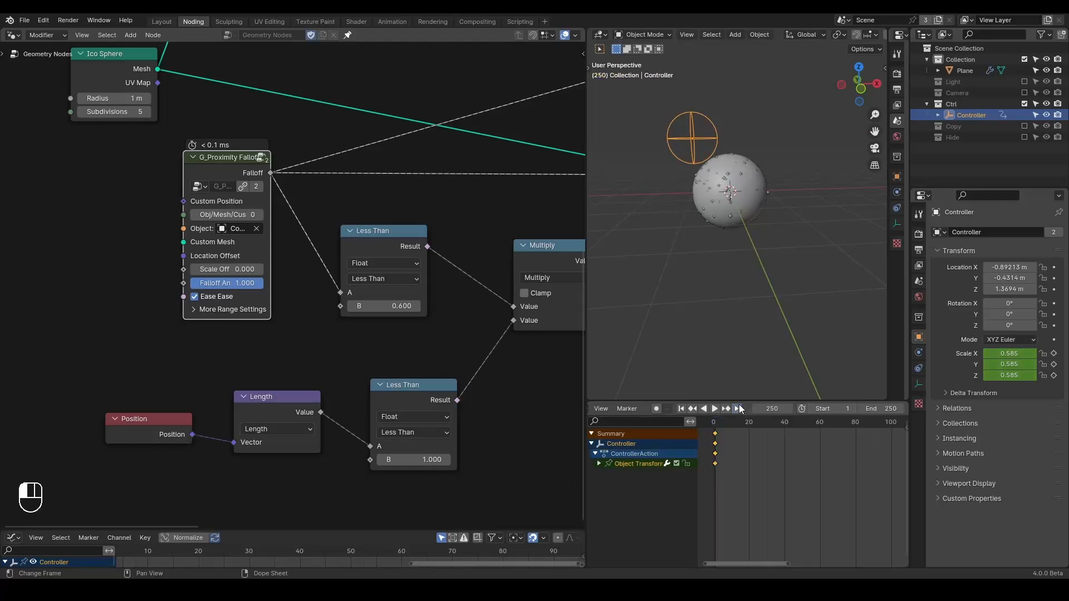
pyautogui.press('s')
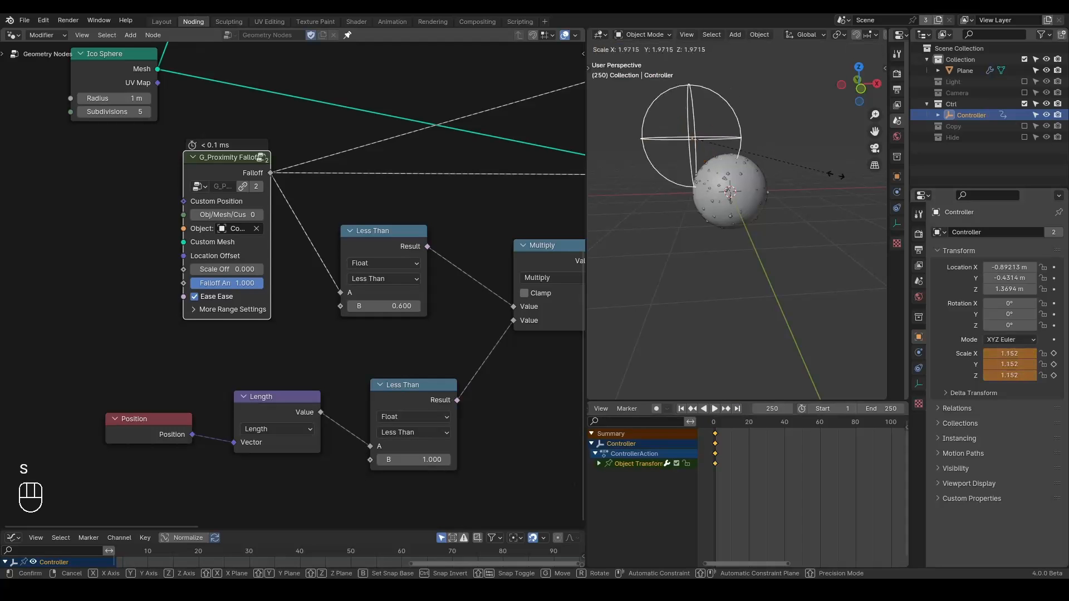
pyautogui.click(827, 223)
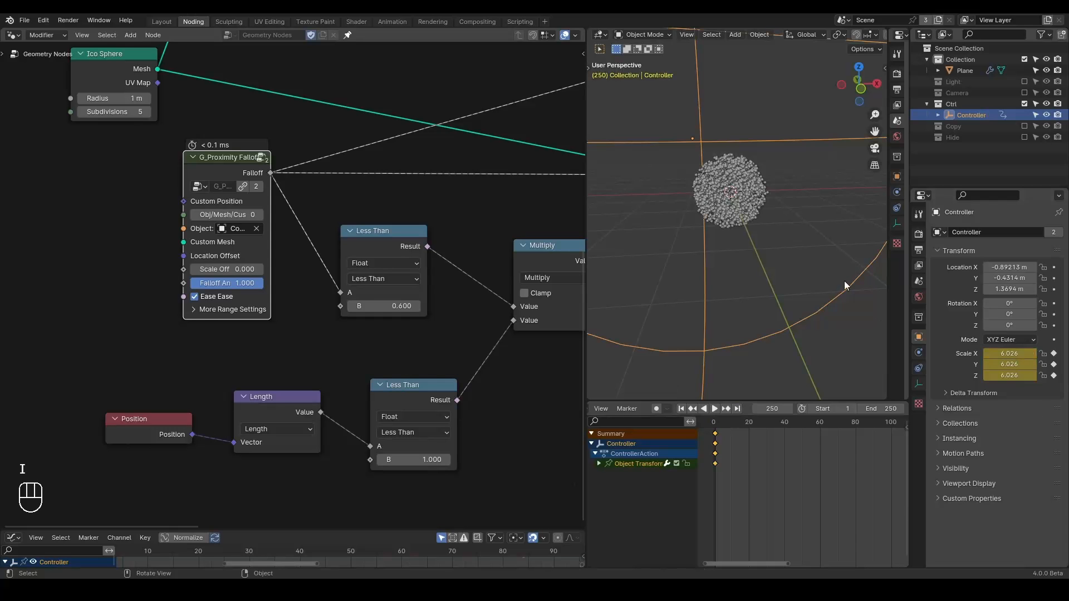
# Play the animation from the first frame and pause it at frame 148 to check the sphere's erosion against the particles.
pyautogui.hotkey('shift', 'space')
pyautogui.press('space')
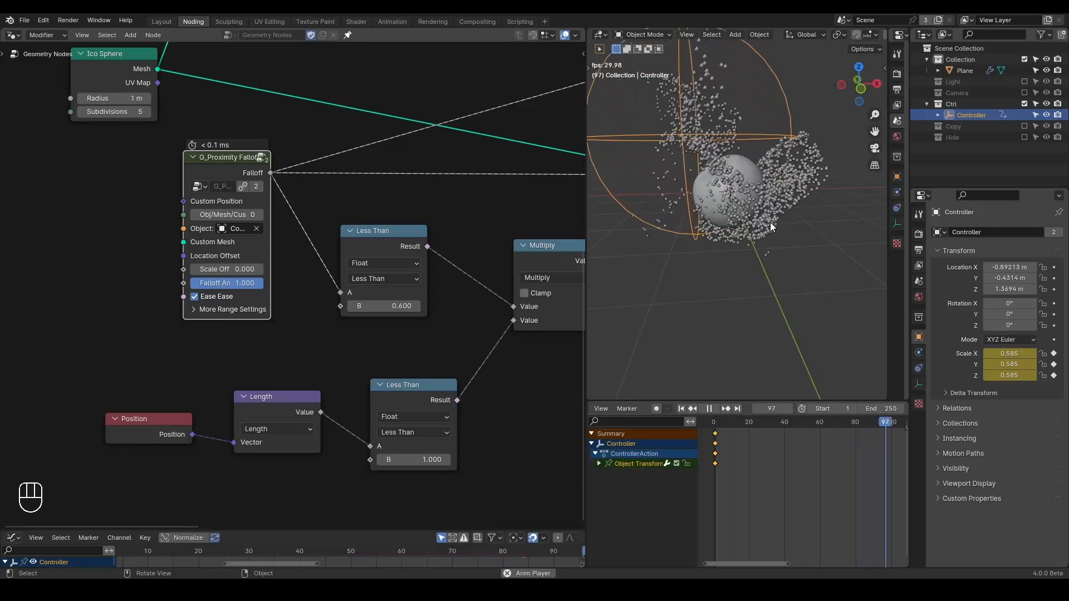
pyautogui.press('space')
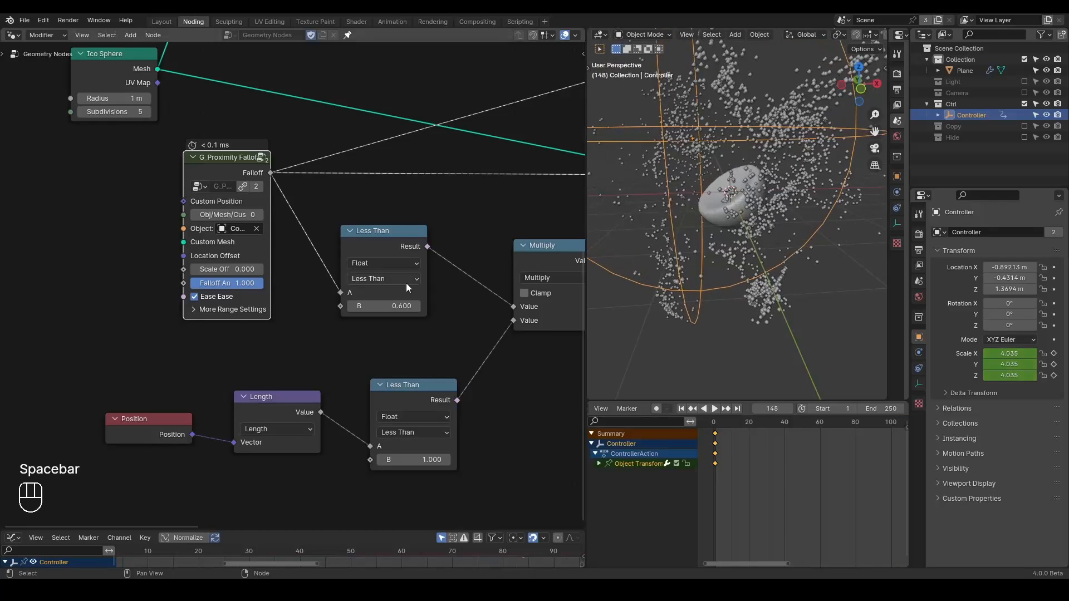
# Set B of the falloff's Less Than comparison to 0.3 and replay the animation from the start, pausing at frame 111.
pyautogui.keyDown('shift'); pyautogui.moveTo(372, 308); pyautogui.dragTo(351, 308); pyautogui.keyUp('shift')
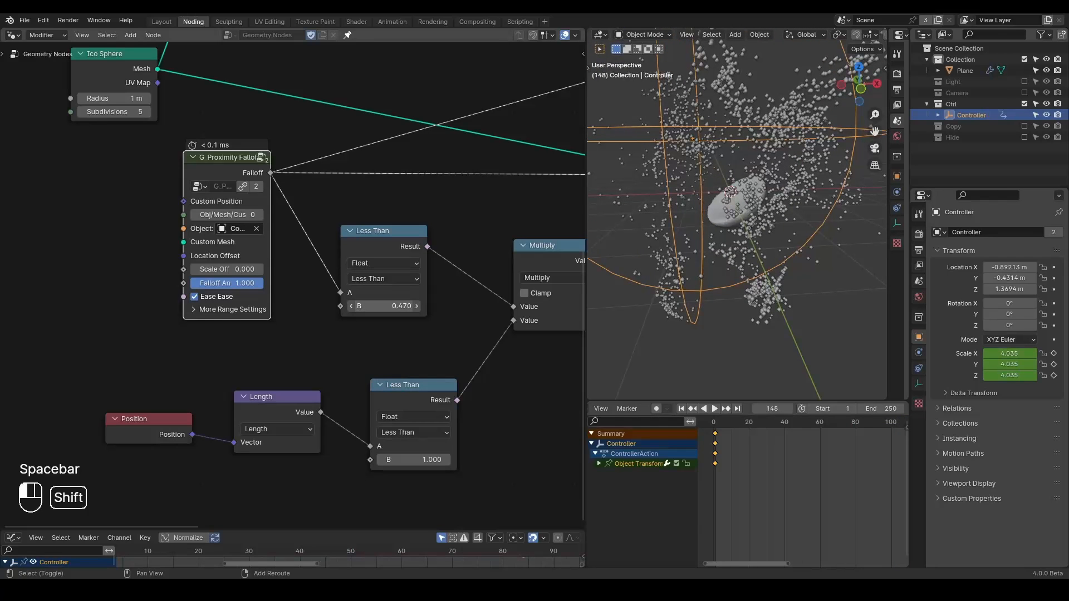
pyautogui.click(387, 308)
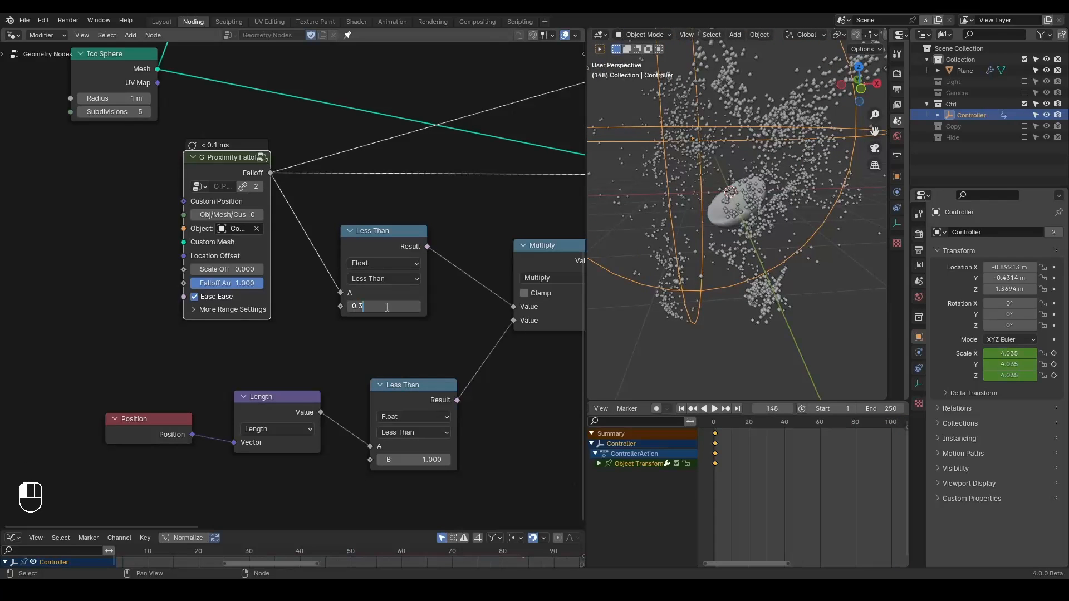
pyautogui.write('0.3')
pyautogui.press('Return')
pyautogui.hotkey('shift', 'space')
pyautogui.press('space')
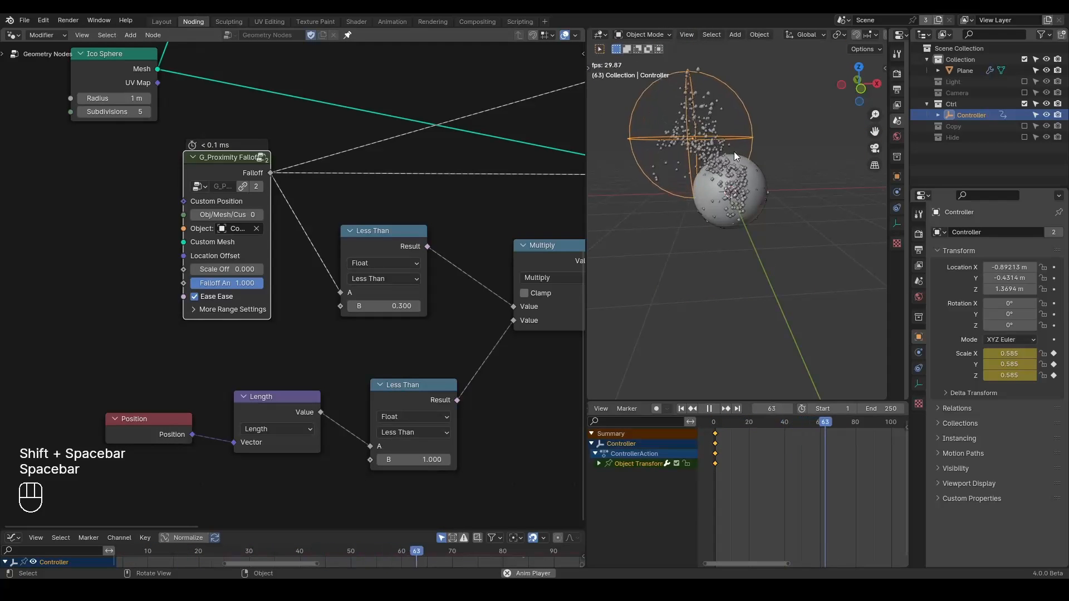
pyautogui.press('space')
pyautogui.moveTo(705, 165); pyautogui.dragTo(746, 206, button='middle')
# Add a G_Vector Noise node and connect its Position output to Custom Position of G_Proximity Falloff.
pyautogui.moveTo(142, 234); pyautogui.dragTo(284, 226, button='middle')
pyautogui.hotkey('ctrl', 'a')
pyautogui.write('vector no')
pyautogui.press('Return')
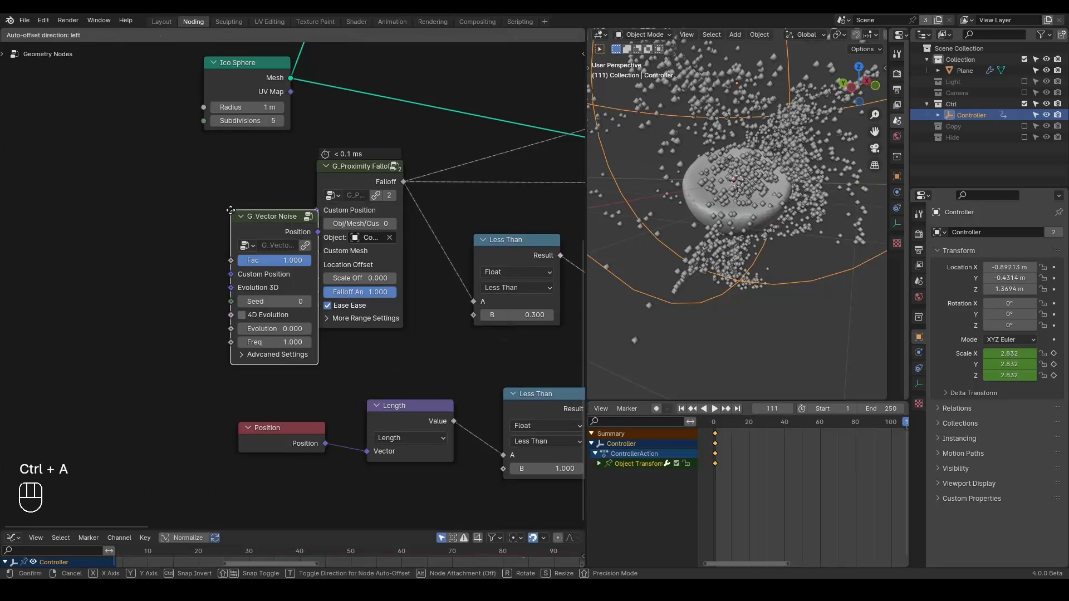
pyautogui.click(244, 219)
pyautogui.moveTo(248, 205); pyautogui.dragTo(310, 213)
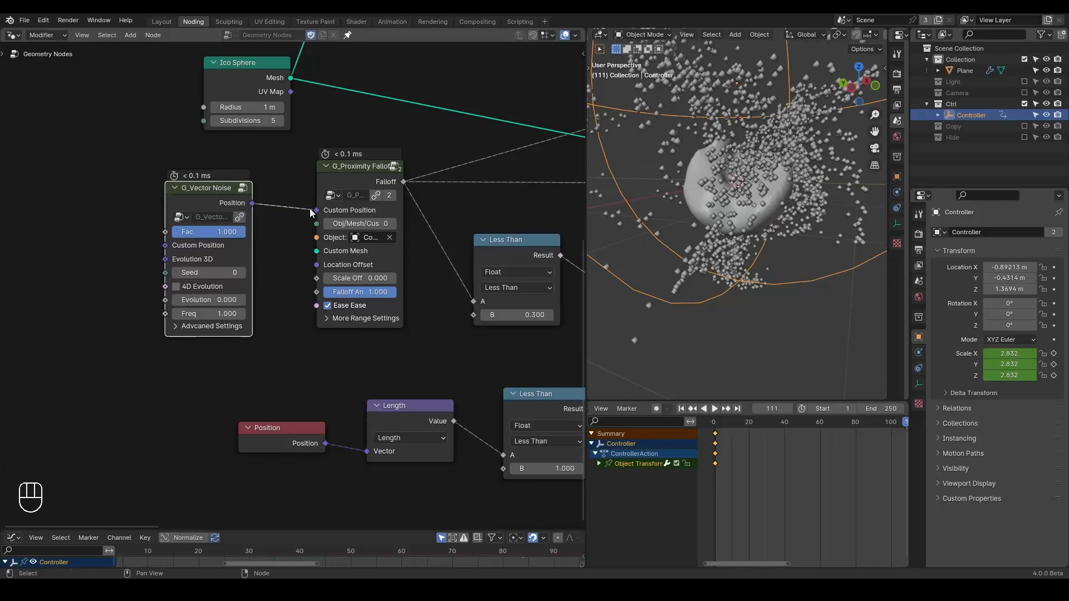
pyautogui.moveTo(761, 178); pyautogui.dragTo(742, 178, button='middle')
# Move the G_Smooth Position node farther from Volume to Mesh and mute the particle branch's link into the final join.
pyautogui.moveTo(434, 125); pyautogui.dragTo(372, 249, button='middle')
pyautogui.moveTo(429, 290); pyautogui.dragTo(509, 298)
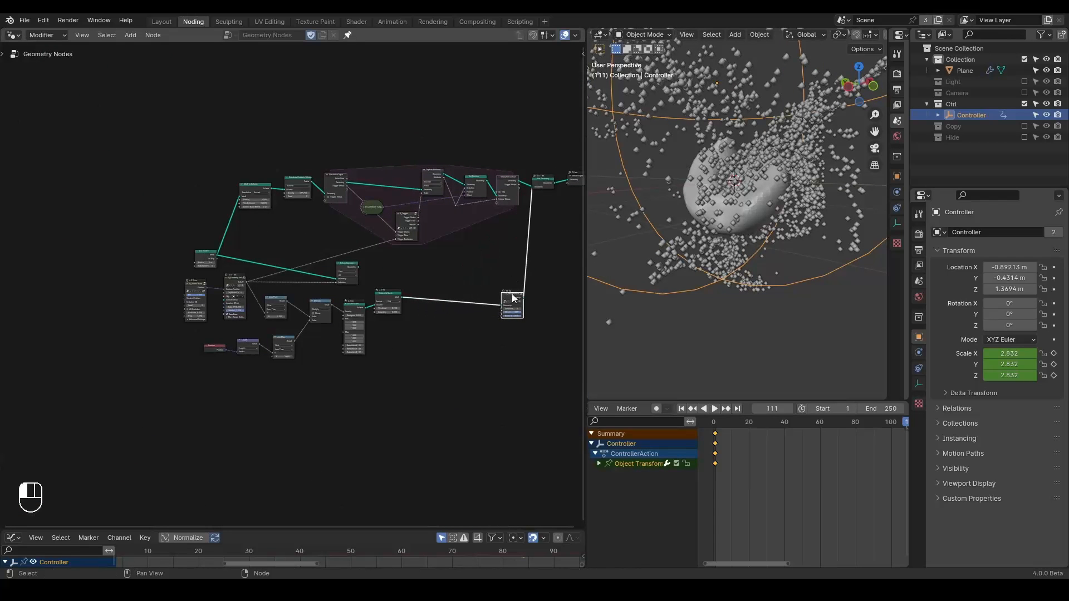
pyautogui.keyDown('ctrl'); pyautogui.keyDown('alt'); pyautogui.moveTo(524, 206); pyautogui.dragTo(524, 211, button='right'); pyautogui.keyUp('alt'); pyautogui.keyUp('ctrl')
# Set the Freq value of G_Vector Noise to 3.5.
pyautogui.moveTo(298, 308); pyautogui.dragTo(410, 291, button='middle')
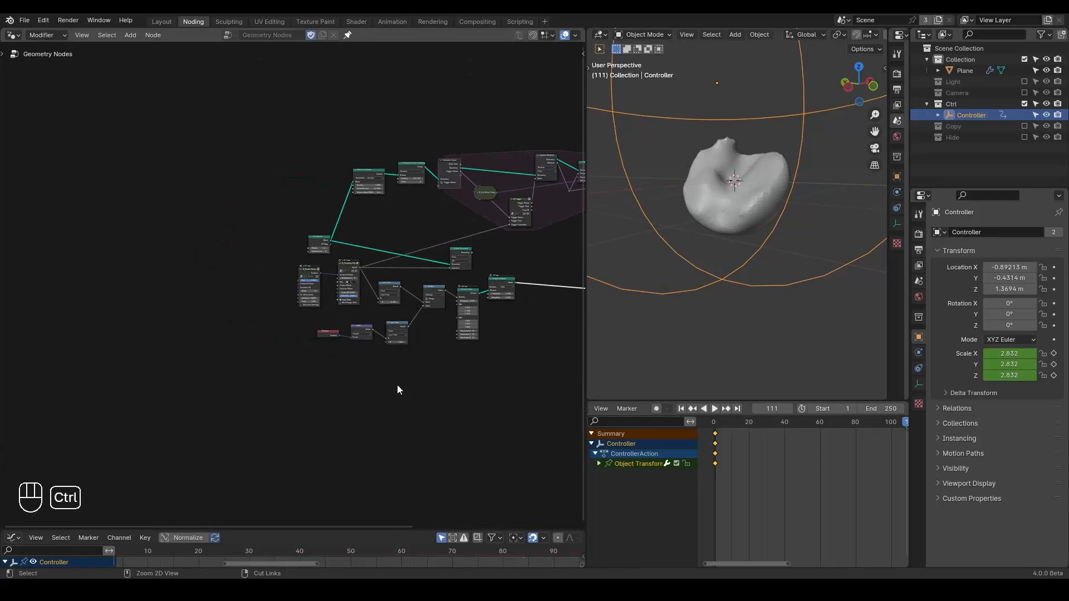
pyautogui.keyDown('ctrl'); pyautogui.moveTo(397, 385); pyautogui.dragTo(398, 243, button='middle'); pyautogui.keyUp('ctrl')
pyautogui.moveTo(394, 301); pyautogui.dragTo(320, 273, button='middle')
pyautogui.scroll(1, 320, 273)
pyautogui.moveTo(262, 317)
pyautogui.mouseDown()
pyautogui.moveTo(303, 316)
pyautogui.moveTo(260, 312)
pyautogui.mouseUp()
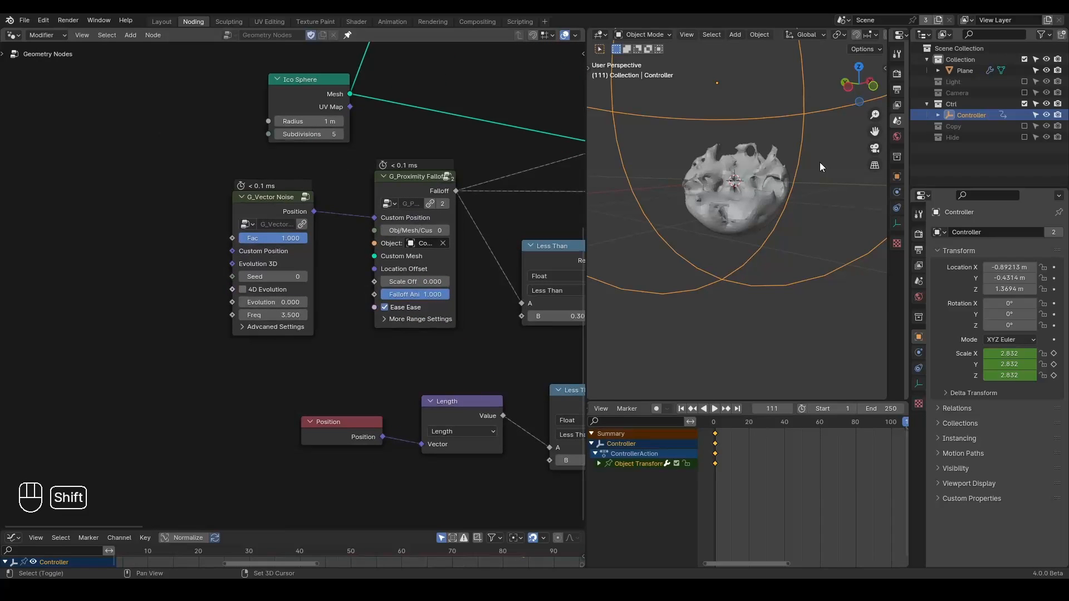
# Play the noisy erosion from the first frame, pause it at frame 117 and inspect the eroded surface.
pyautogui.hotkey('shift', 'space')
pyautogui.press('space')
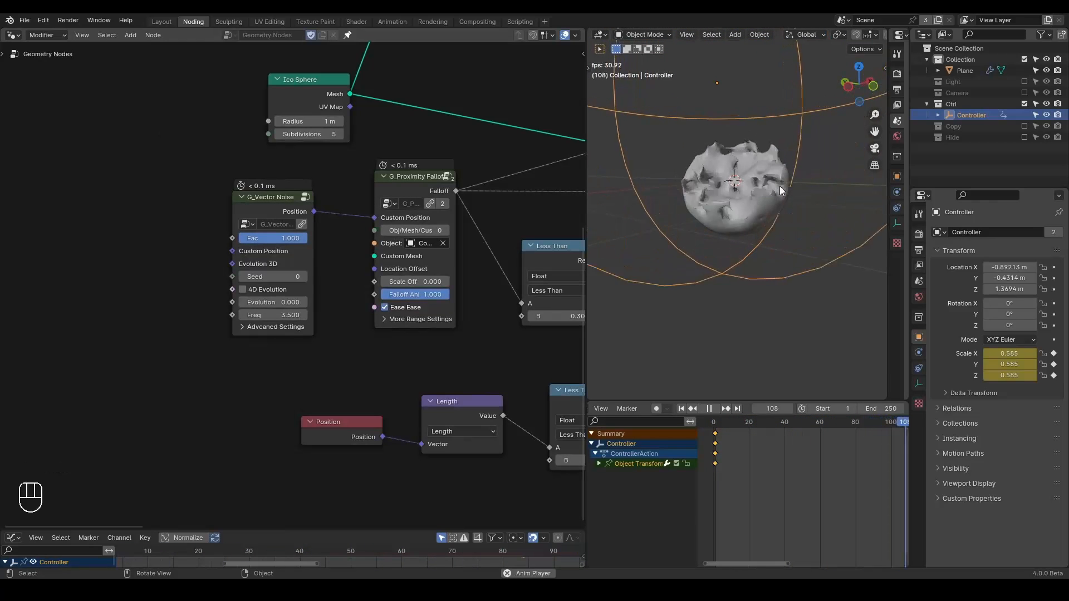
pyautogui.press('space')
pyautogui.moveTo(780, 186); pyautogui.dragTo(744, 222, button='middle')
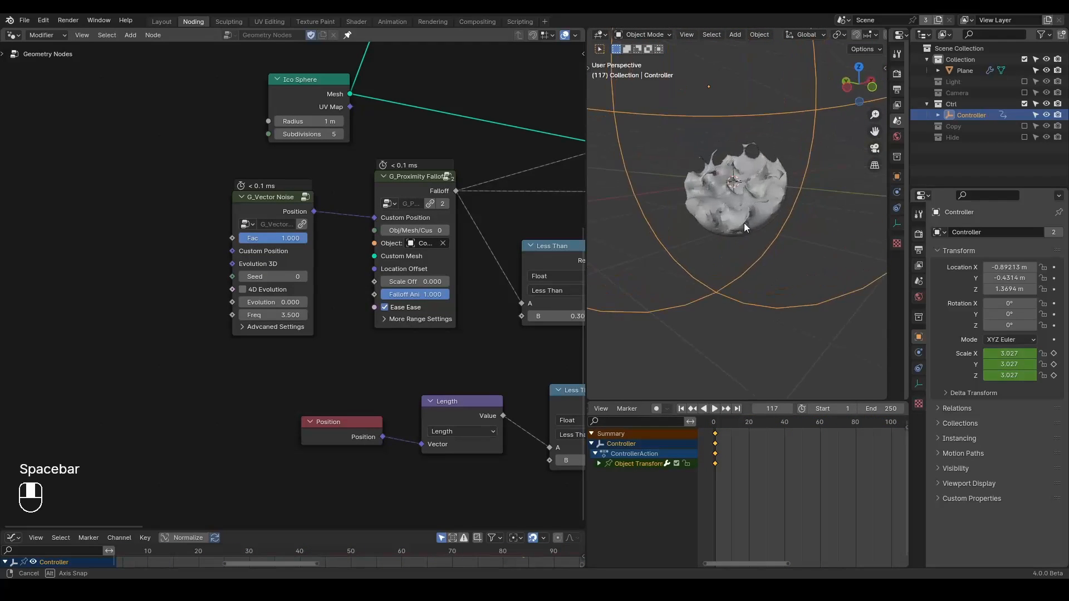
# Add a Set Shade Smooth node on the link after G_Smooth Position.
pyautogui.moveTo(378, 272); pyautogui.dragTo(125, 295, button='middle')
pyautogui.keyDown('ctrl'); pyautogui.moveTo(294, 208); pyautogui.dragTo(321, 270, button='middle'); pyautogui.keyUp('ctrl')
pyautogui.moveTo(321, 270); pyautogui.dragTo(246, 294, button='middle')
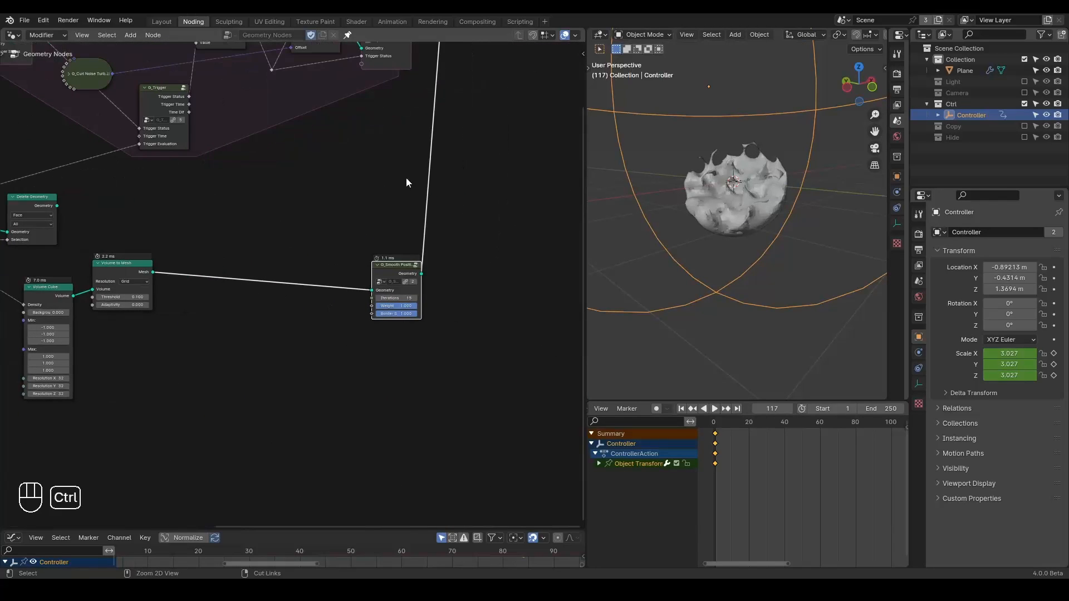
pyautogui.hotkey('ctrl', 'a')
pyautogui.write('set shade')
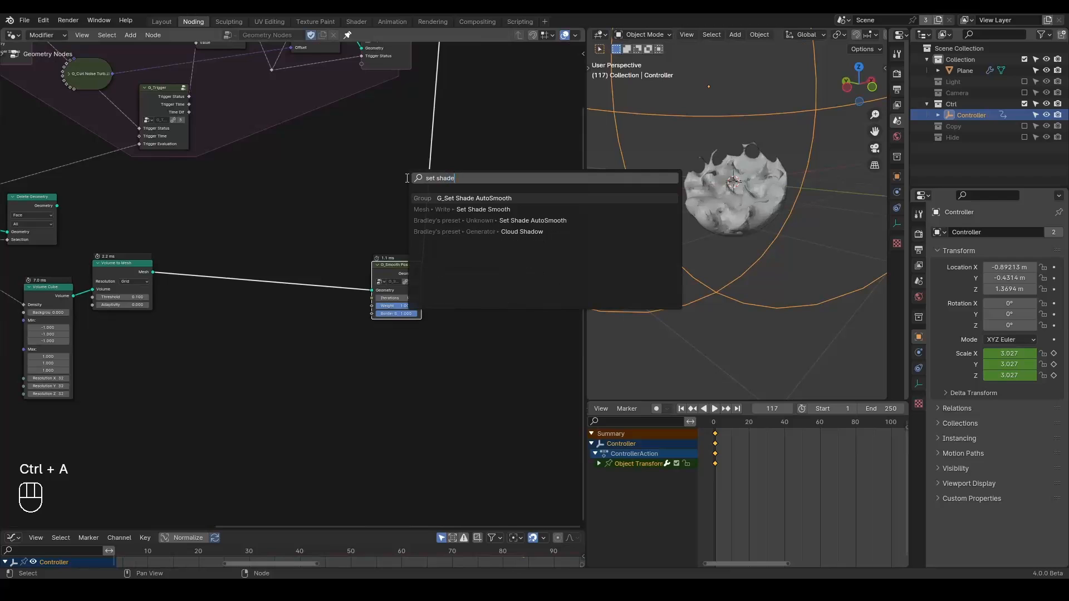
pyautogui.press('Down')
pyautogui.press('Return')
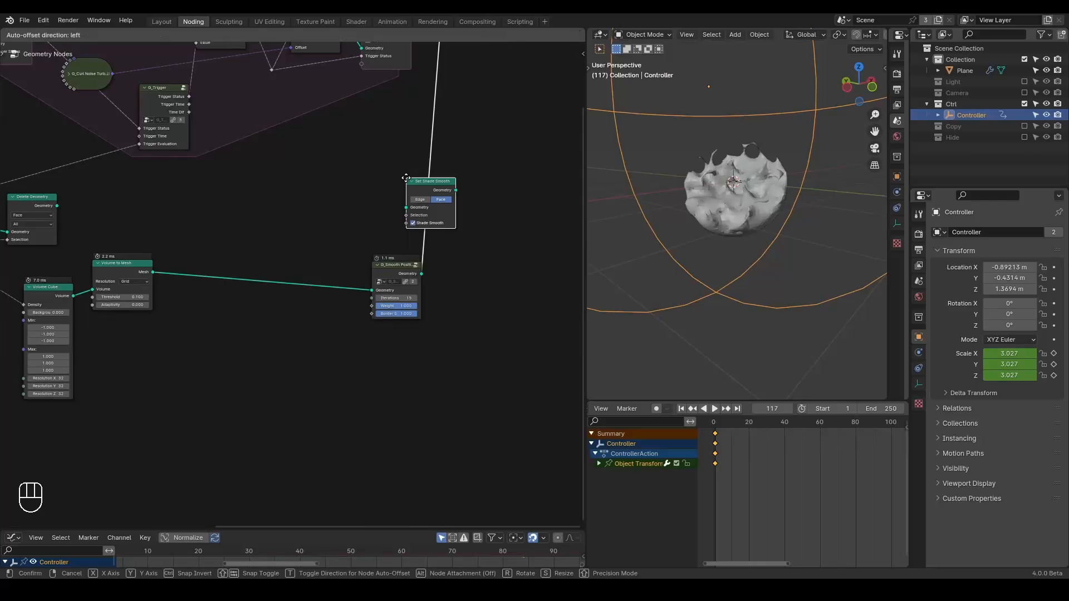
pyautogui.click(421, 237)
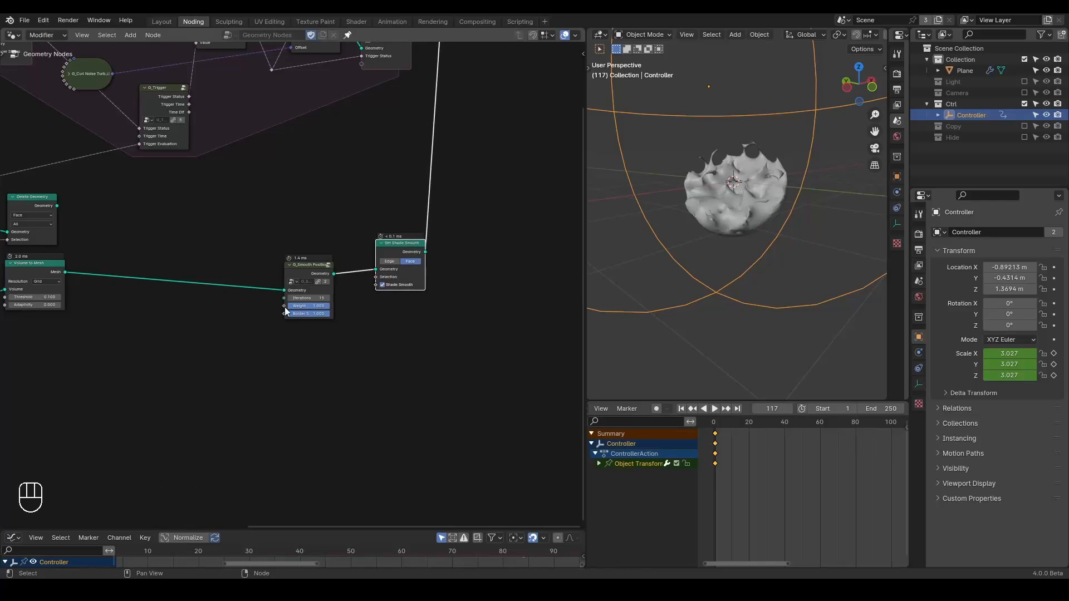
# Try 25 iterations on G_Smooth Position and restore the value to 15.
pyautogui.scroll(2, 325, 302)
pyautogui.scroll(1, 326, 302)
pyautogui.click(366, 295)
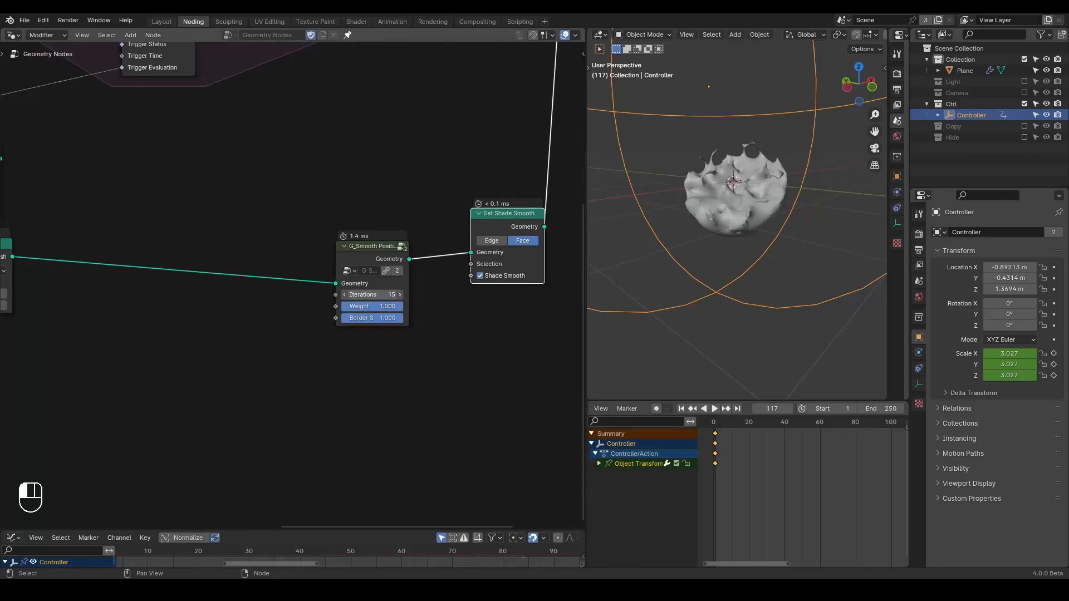
pyautogui.write('10')
pyautogui.press('Return')
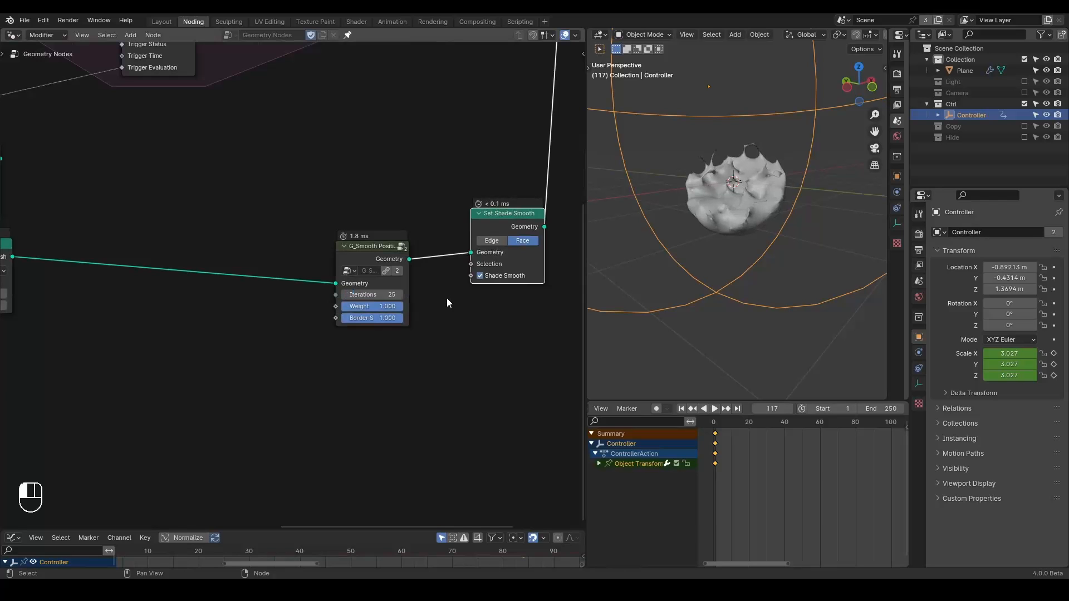
pyautogui.click(374, 297)
pyautogui.write('15')
pyautogui.press('Return')
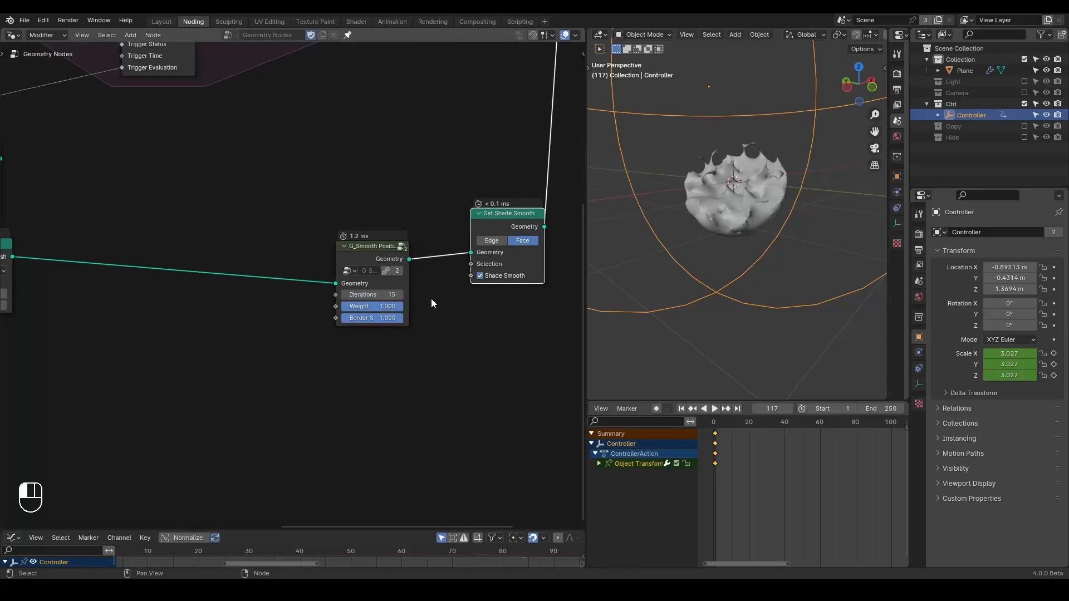
# Set the Iterations of G_Smooth Position to 5 and replay the erosion from the first frame, pausing at frame 100.
pyautogui.click(374, 295)
pyautogui.write('5')
pyautogui.press('Return')
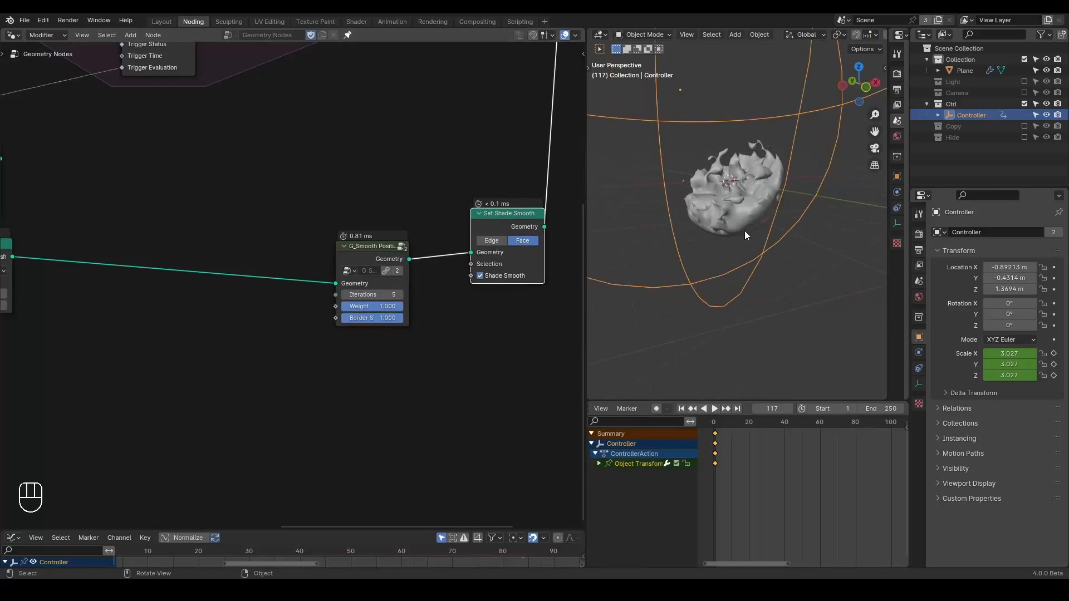
pyautogui.hotkey('shift', 'space')
pyautogui.press('space')
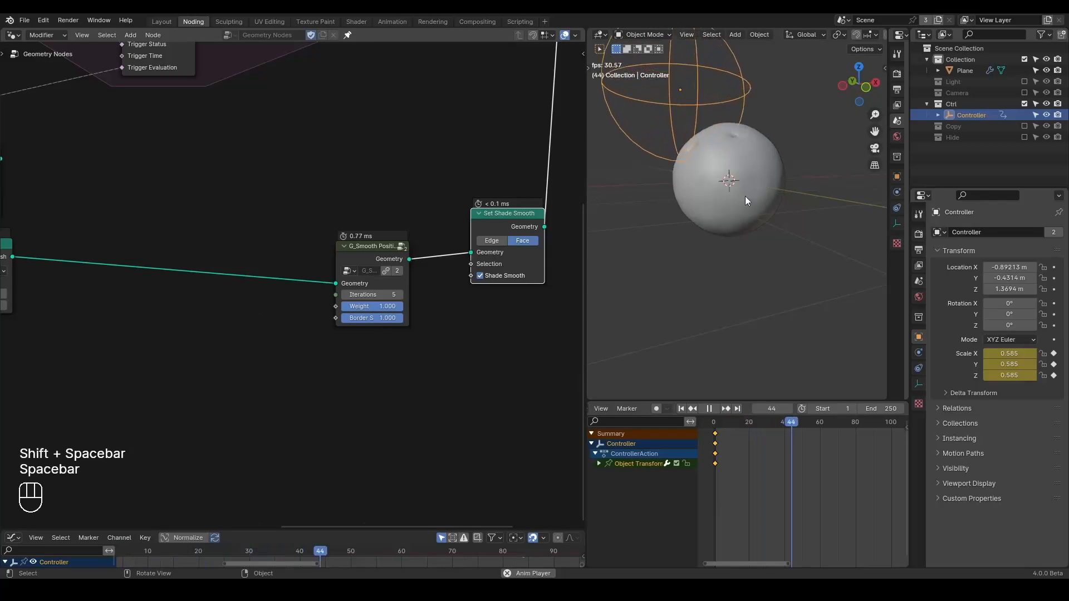
pyautogui.press('space')
# Unmute the link from Simulation Output to Join Geometry and replay the combined effect from the first frame to frame 128.
pyautogui.moveTo(449, 134); pyautogui.dragTo(353, 359, button='middle')
pyautogui.keyDown('ctrl'); pyautogui.keyDown('alt'); pyautogui.moveTo(451, 91); pyautogui.dragTo(445, 147, button='right'); pyautogui.keyUp('alt'); pyautogui.keyUp('ctrl')
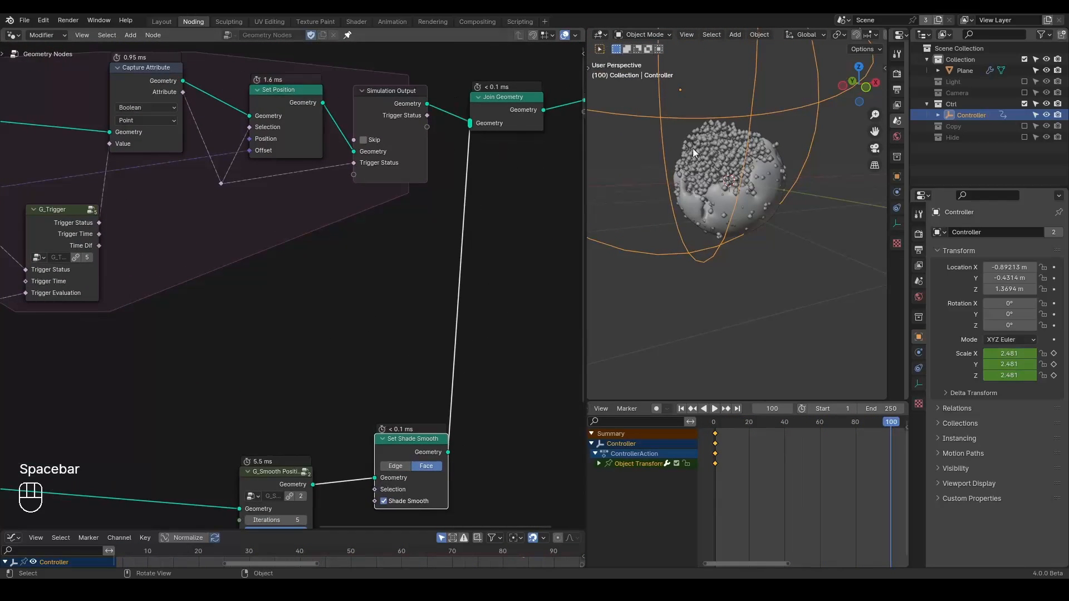
pyautogui.hotkey('shift', 'space')
pyautogui.press('space')
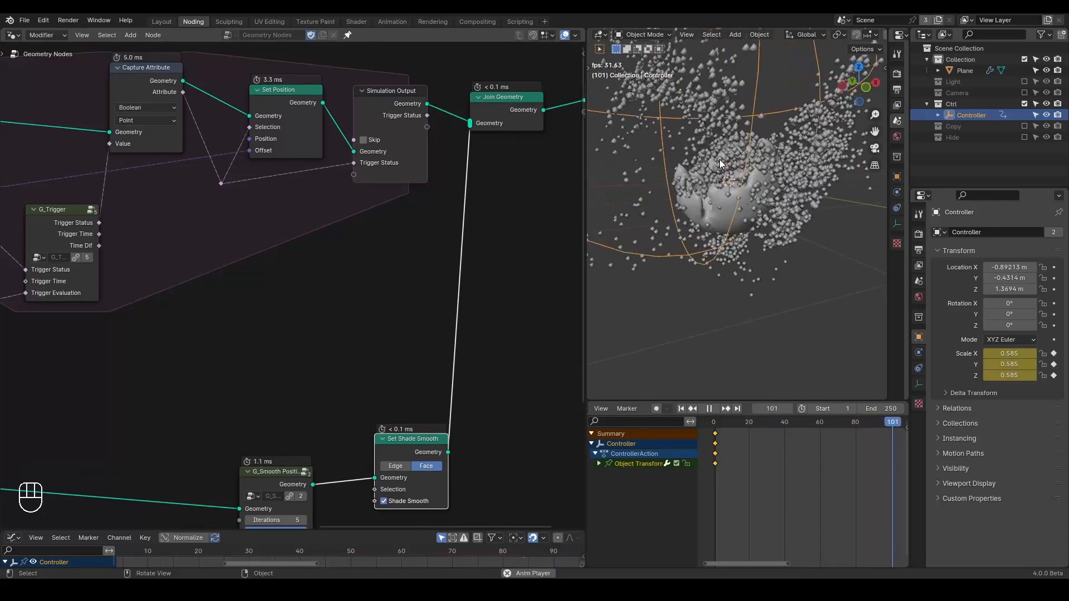
pyautogui.press('space')
pyautogui.moveTo(754, 196)
pyautogui.mouseDown(button='middle')
pyautogui.moveTo(720, 195)
pyautogui.moveTo(764, 206)
pyautogui.mouseUp(button='middle')
# Move the Join Geometry and Group Output nodes farther from the simulation zone to make room.
pyautogui.moveTo(307, 265); pyautogui.dragTo(412, 255, button='middle')
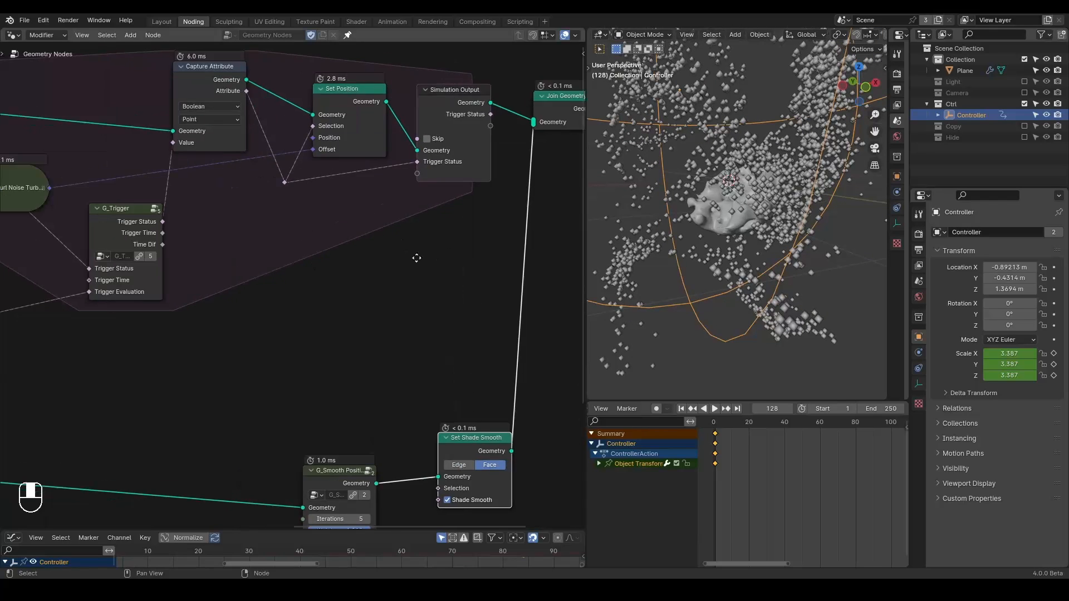
pyautogui.scroll(-2, 430, 255)
pyautogui.moveTo(361, 318); pyautogui.dragTo(410, 265, button='middle')
pyautogui.hotkey('shift', 'ctrl', 'alt', 'q')
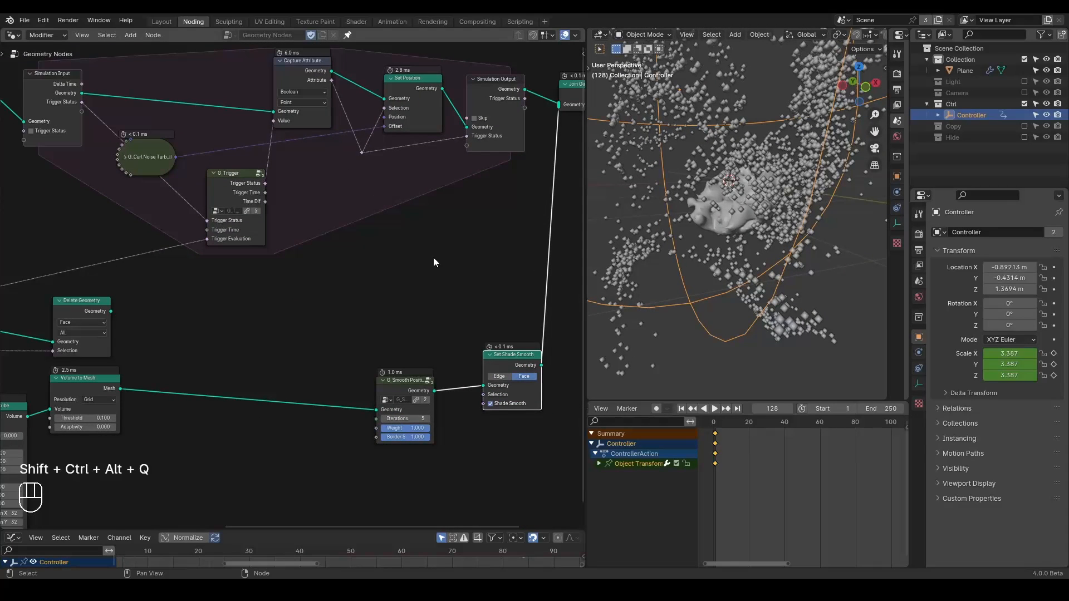
pyautogui.moveTo(434, 257); pyautogui.dragTo(248, 269, button='middle')
pyautogui.click(493, 68)
pyautogui.moveTo(493, 68); pyautogui.dragTo(346, 184)
pyautogui.press('g')
pyautogui.click(490, 195)
# Add a Set Material node on the link between Set Shade Smooth and Join Geometry.
pyautogui.hotkey('ctrl', 'a')
pyautogui.write('set ma')
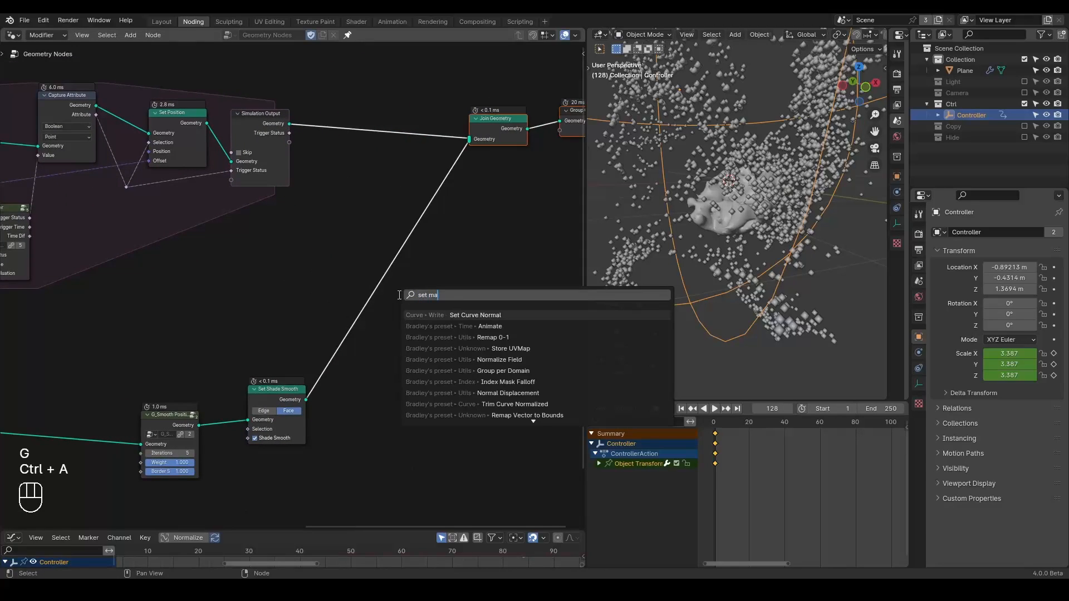
pyautogui.write('ter')
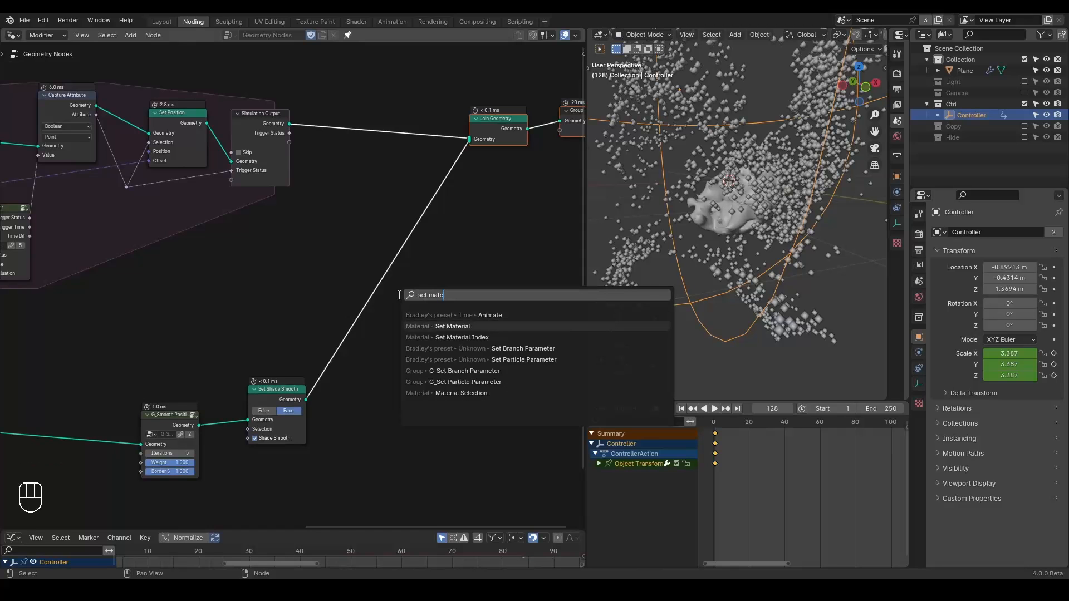
pyautogui.press('Return')
pyautogui.click(355, 333)
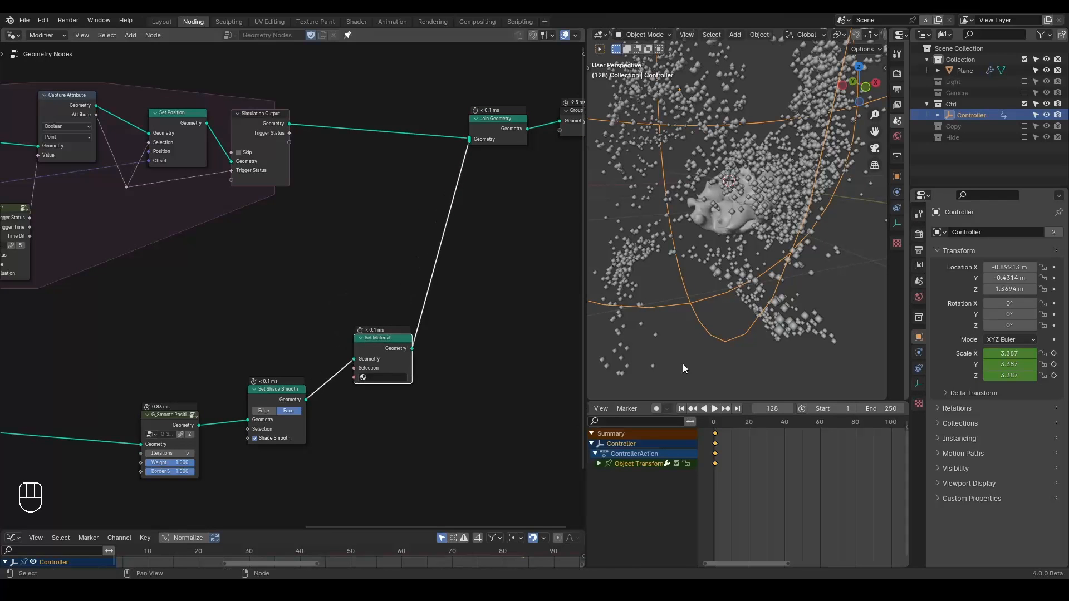
# Select the Plane, show its material properties and assign Material in the Set Material node.
pyautogui.click(741, 220)
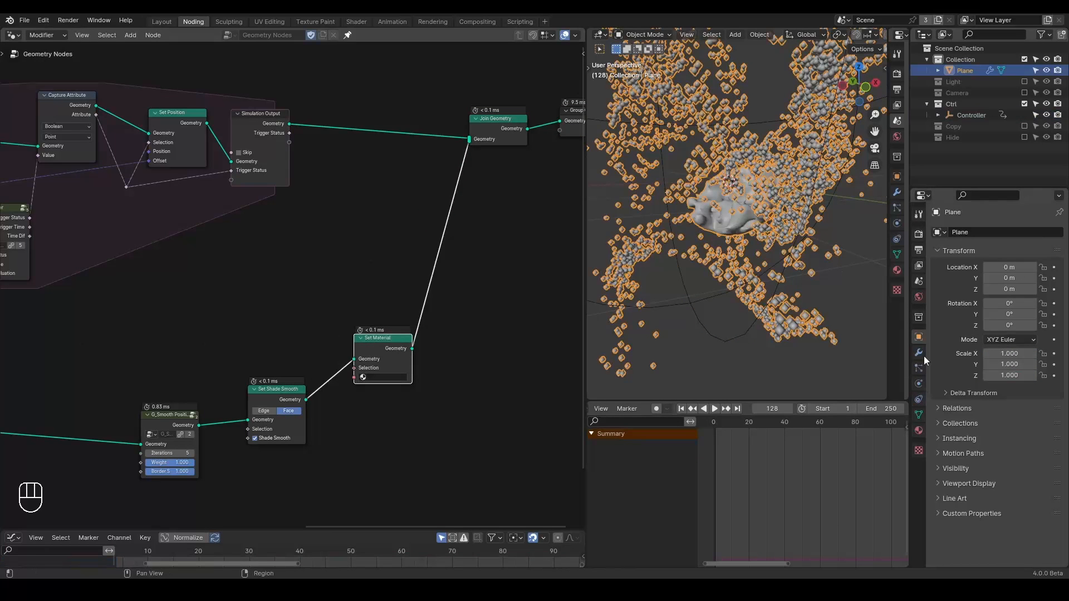
pyautogui.click(920, 429)
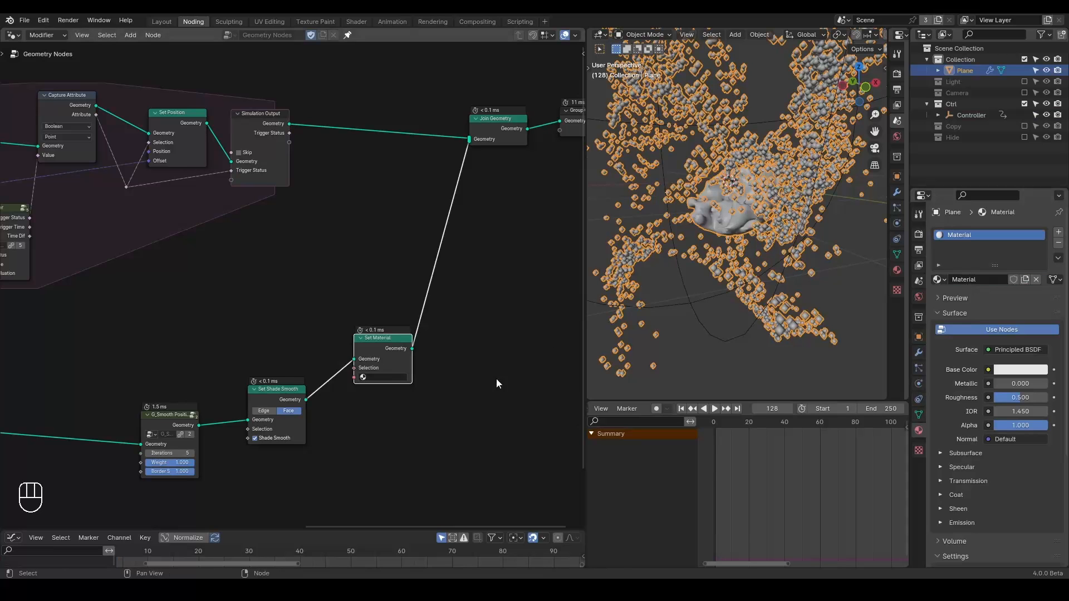
pyautogui.moveTo(496, 379); pyautogui.dragTo(512, 313, button='middle')
pyautogui.scroll(3, 512, 312)
pyautogui.click(444, 321)
pyautogui.click(429, 334)
# Insert a Store Named Attribute node right after G_Smooth Position.
pyautogui.moveTo(123, 357); pyautogui.dragTo(434, 269, button='middle')
pyautogui.scroll(-2, 412, 262)
pyautogui.moveTo(435, 298); pyautogui.dragTo(269, 309)
pyautogui.write('tore named')
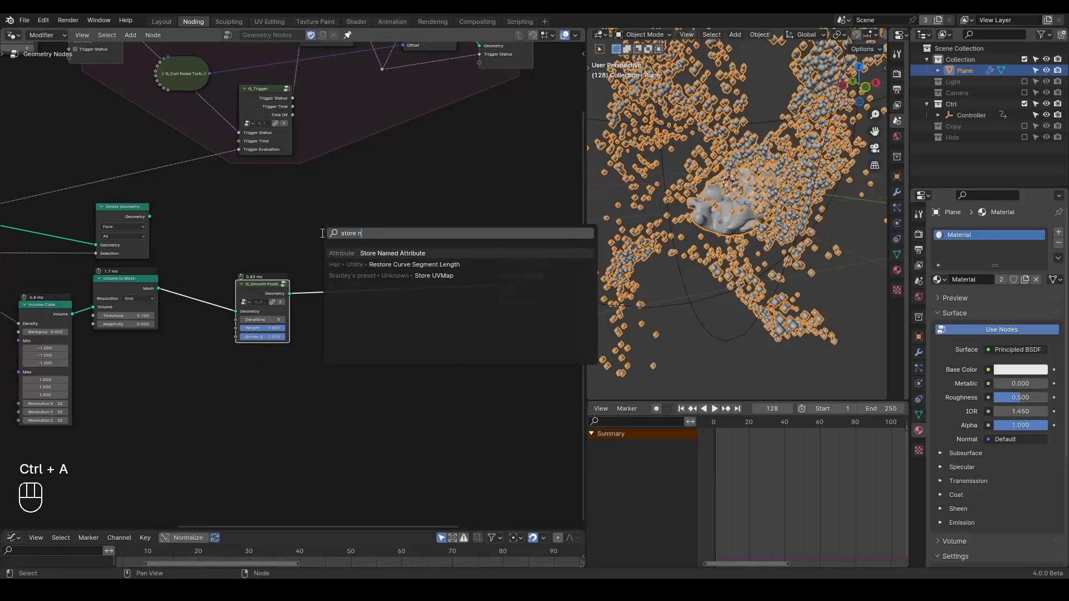
pyautogui.press('Return')
pyautogui.click(321, 248)
# Connect the geometry falloff output to the Store Named Attribute's Value and name the attribute F.
pyautogui.moveTo(230, 291); pyautogui.dragTo(462, 188, button='middle')
pyautogui.scroll(-3, 231, 245)
pyautogui.moveTo(78, 182); pyautogui.dragTo(498, 229)
pyautogui.click(522, 223)
pyautogui.write('F')
pyautogui.press('Return')
# Collapse the G_Smooth Position node.
pyautogui.scroll(1, 451, 233)
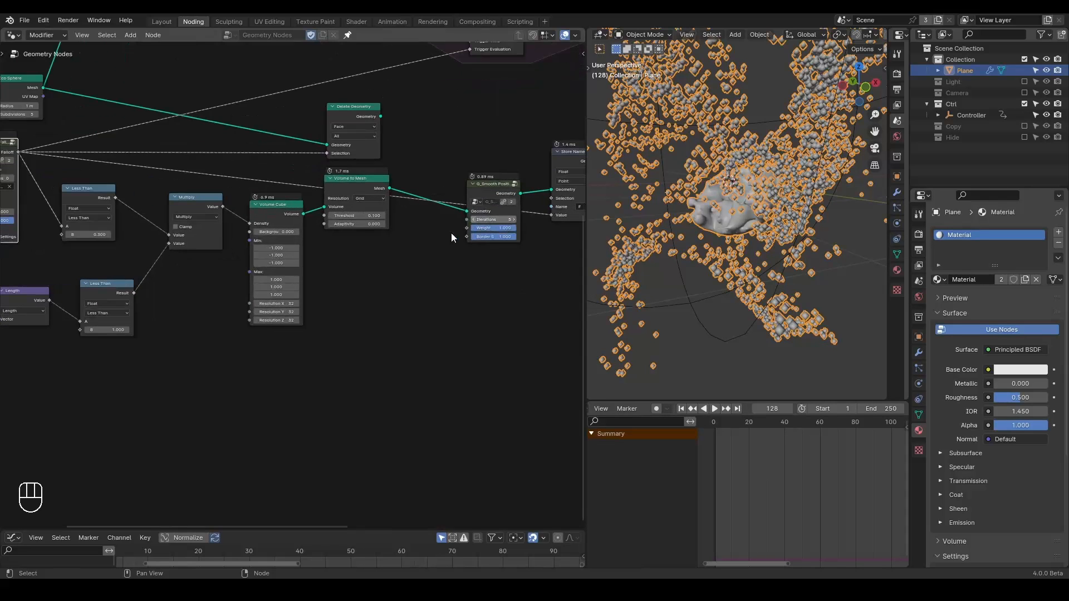
pyautogui.click(469, 183)
pyautogui.click(472, 184)
pyautogui.moveTo(444, 237); pyautogui.dragTo(461, 237, button='middle')
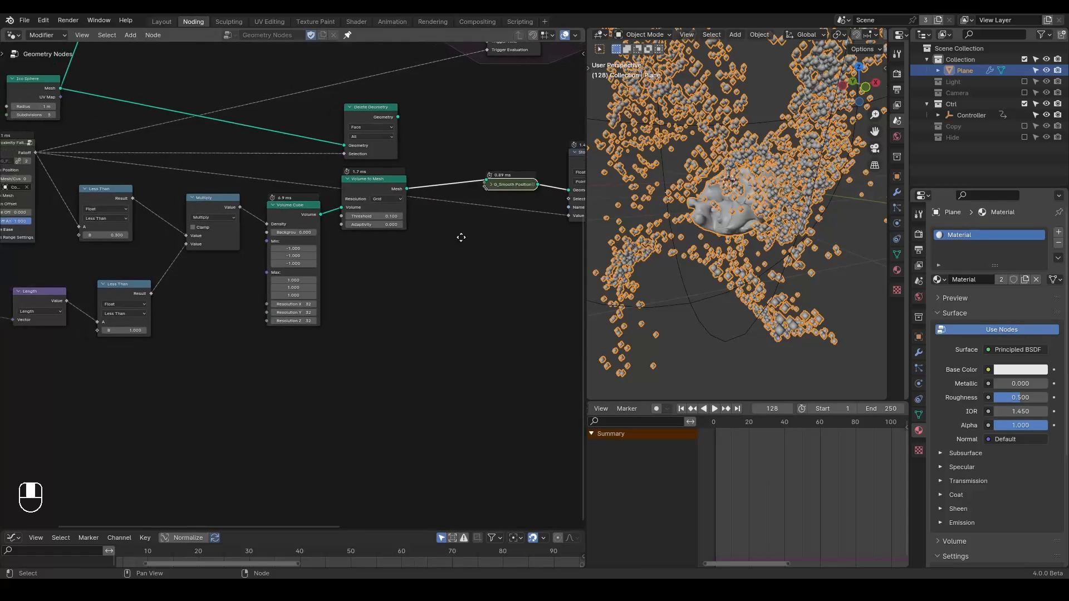
# Preview the Volume to Mesh output in a Viewer, add a reroute on the falloff link and view the falloff on the mesh.
pyautogui.keyDown('ctrl'); pyautogui.keyDown('shift'); pyautogui.click(395, 191); pyautogui.keyUp('shift'); pyautogui.keyUp('ctrl')
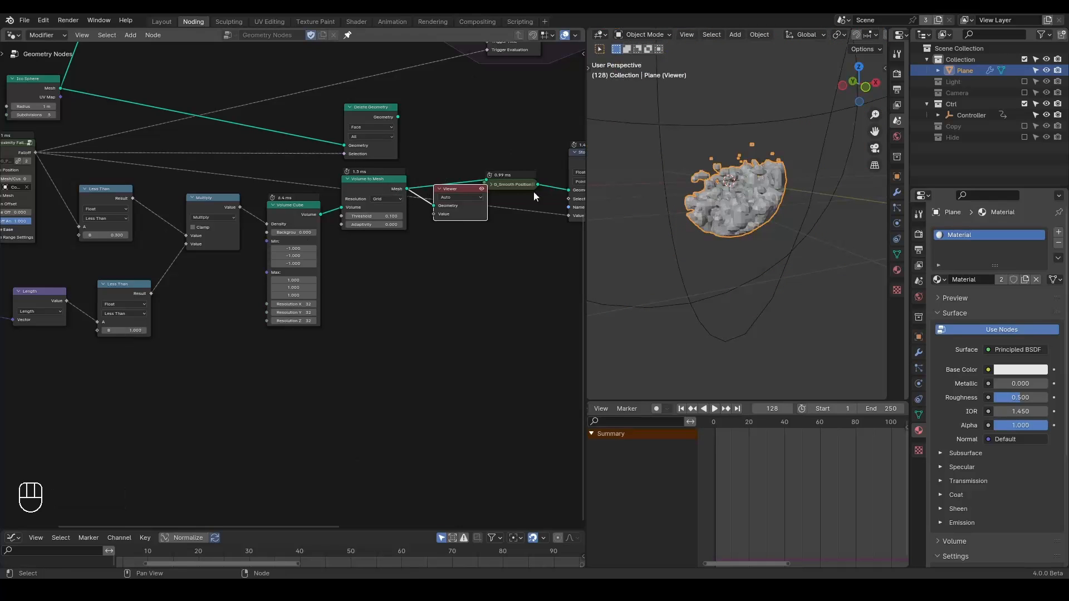
pyautogui.keyDown('shift'); pyautogui.moveTo(302, 178); pyautogui.dragTo(309, 188, button='right'); pyautogui.keyUp('shift')
pyautogui.keyDown('ctrl'); pyautogui.keyDown('shift'); pyautogui.click(307, 183); pyautogui.keyUp('shift'); pyautogui.keyUp('ctrl')
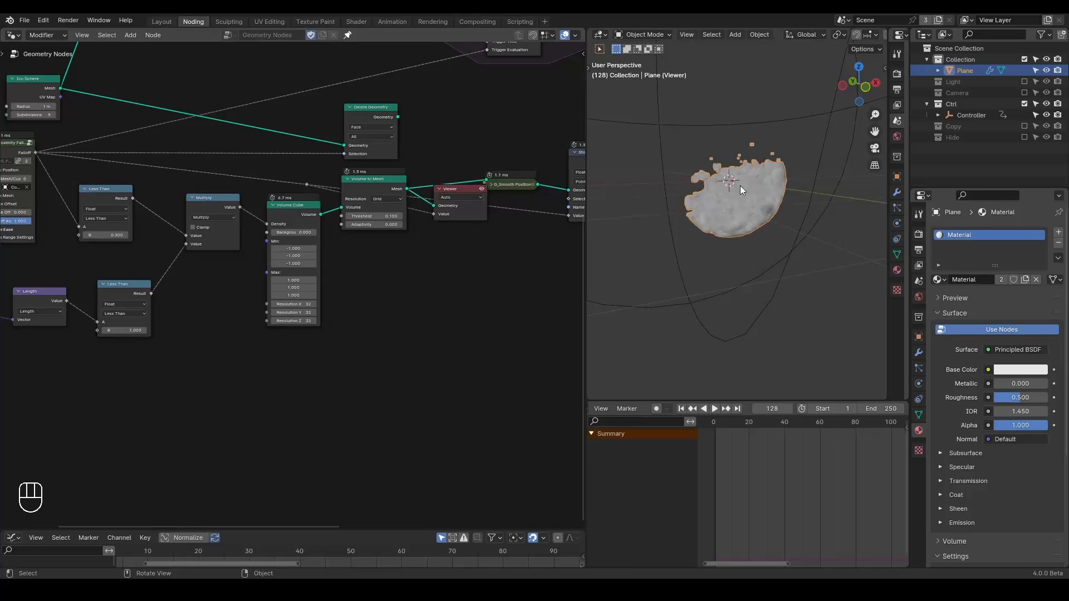
# Play the falloff preview from the first frame, pause at frame 102 and examine the falloff spreading over the mesh.
pyautogui.hotkey('shift', 'space')
pyautogui.press('space')
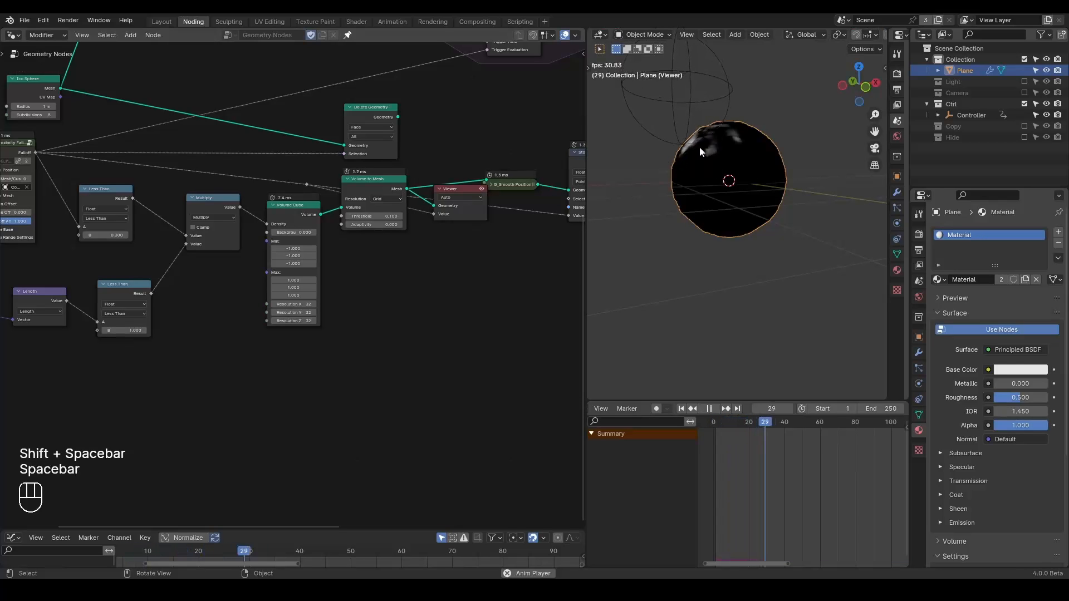
pyautogui.press('space')
pyautogui.scroll(2, 752, 205)
pyautogui.moveTo(750, 205)
pyautogui.mouseDown(button='middle')
pyautogui.moveTo(737, 203)
pyautogui.moveTo(767, 215)
pyautogui.mouseUp(button='middle')
pyautogui.press('space')
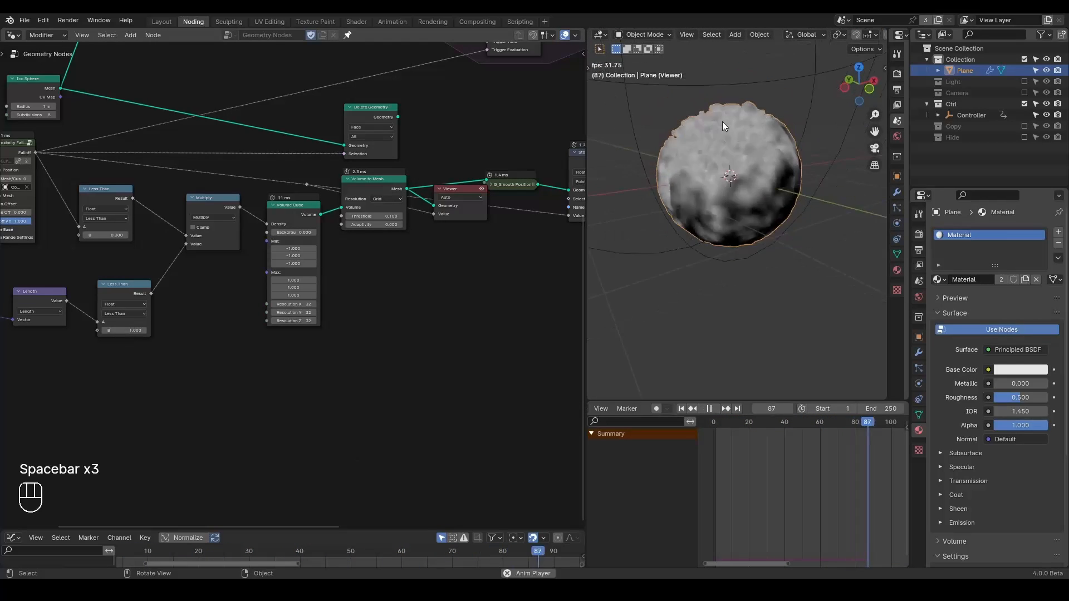
pyautogui.press('space')
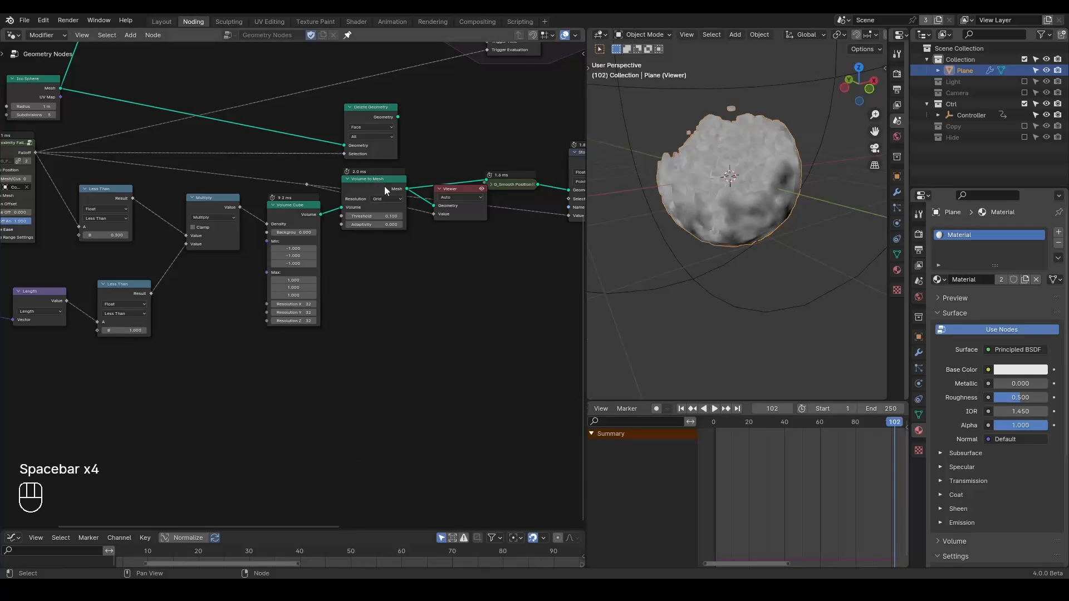
# Split the node editor area horizontally and switch the lower part to the Shader Editor.
pyautogui.moveTo(4, 525); pyautogui.dragTo(18, 240)
pyautogui.click(17, 248)
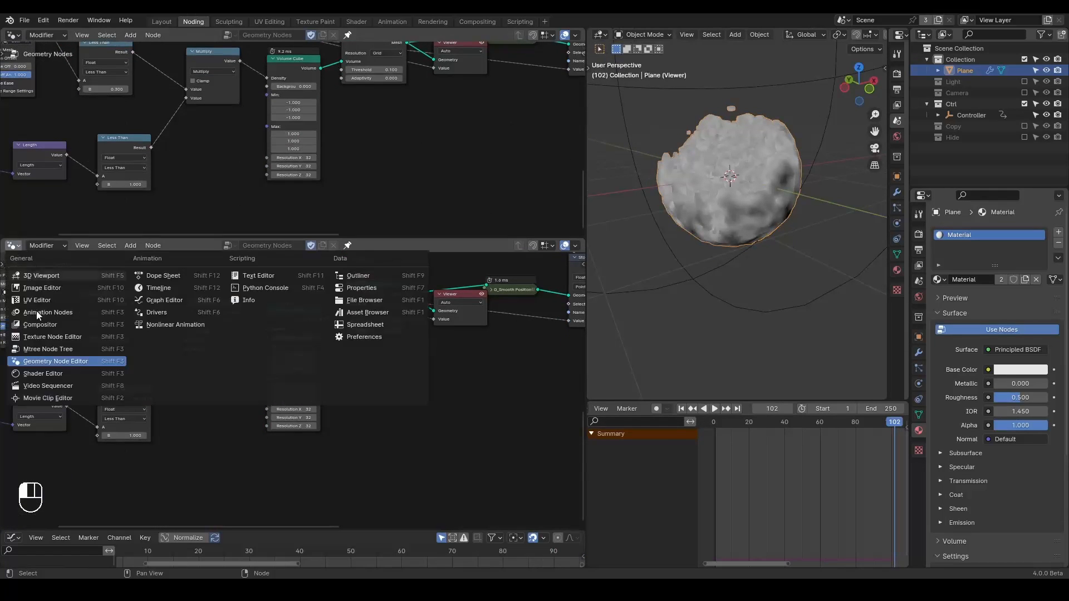
pyautogui.click(72, 374)
pyautogui.press('q')
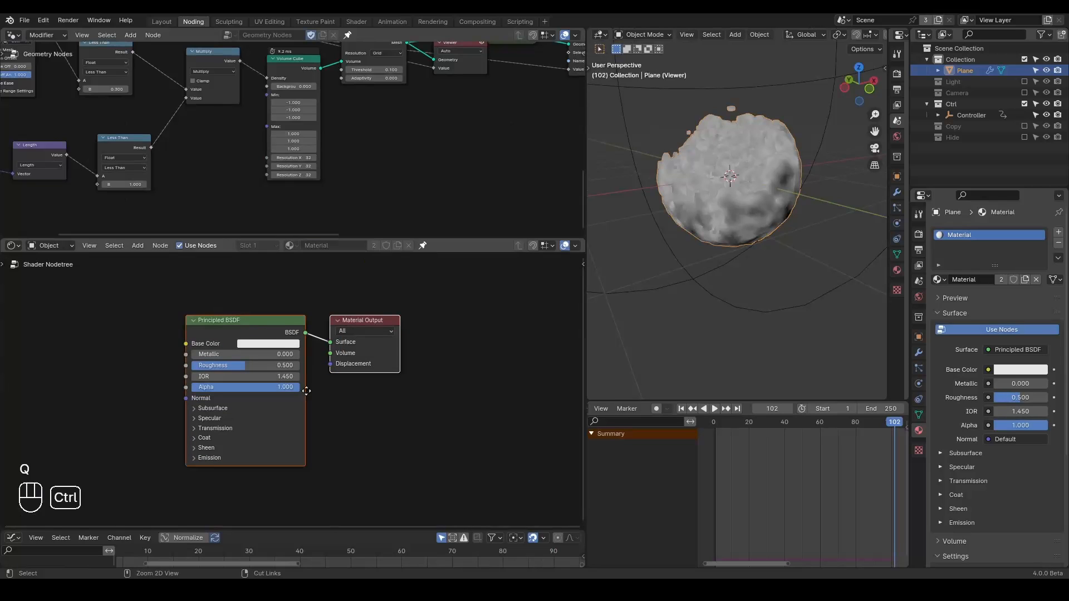
# Add an Attribute node beside the Principled BSDF and set its attribute name to F.
pyautogui.keyDown('ctrl'); pyautogui.scroll(5, 314, 359); pyautogui.keyUp('ctrl')
pyautogui.keyDown('ctrl'); pyautogui.scroll(5, 162, 351); pyautogui.keyUp('ctrl')
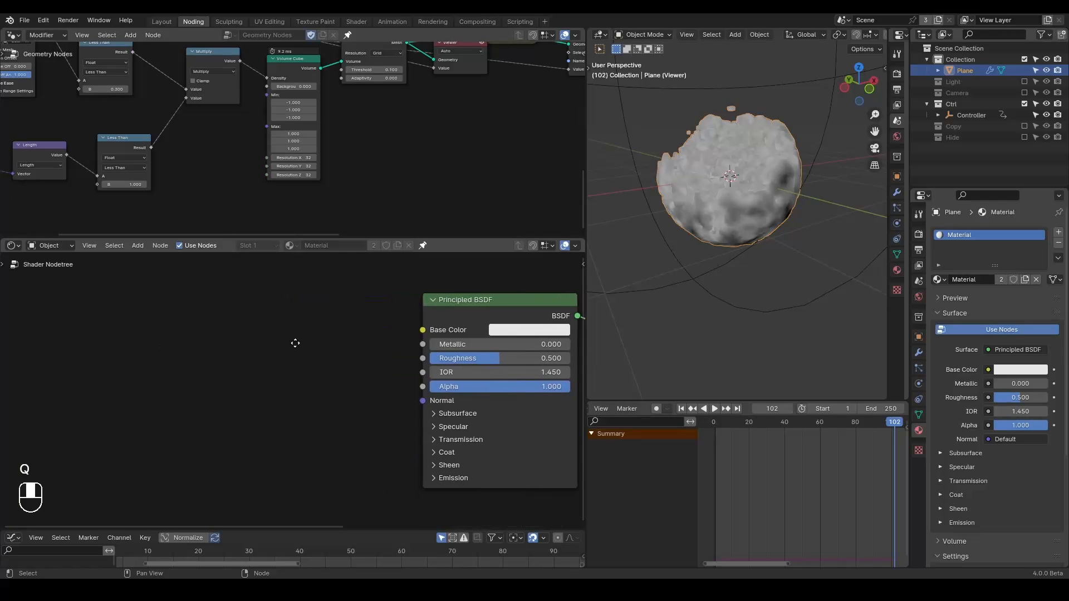
pyautogui.hotkey('ctrl', 'a')
pyautogui.write('att')
pyautogui.press('Return')
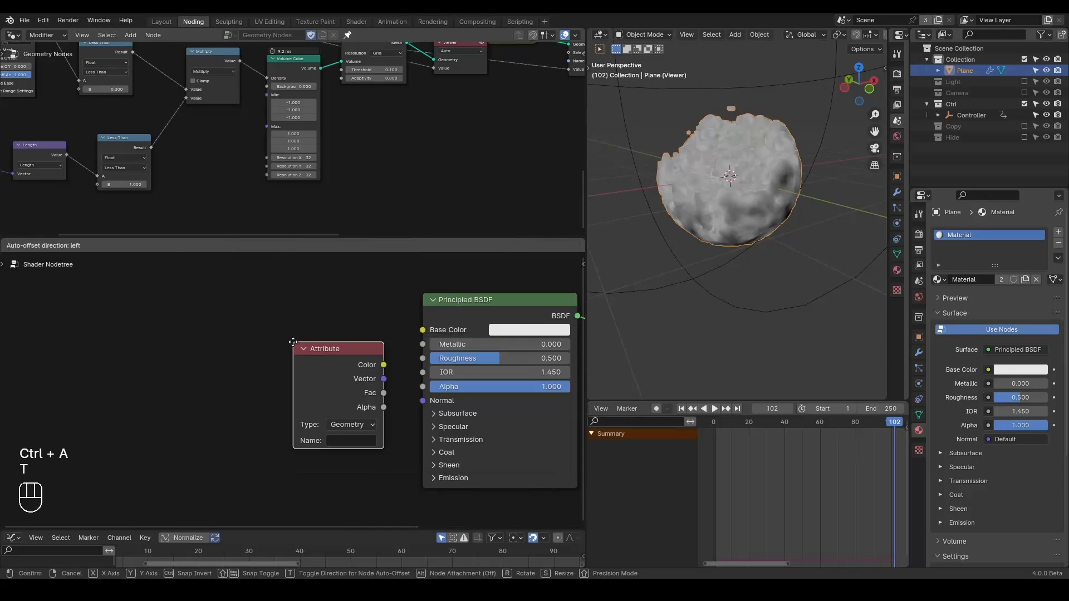
pyautogui.click(220, 310)
pyautogui.click(291, 403)
pyautogui.write('F')
pyautogui.press('Return')
# Check the stored attribute's name and move the Attribute node farther away from the Principled BSDF.
pyautogui.moveTo(430, 125); pyautogui.dragTo(295, 194, button='middle')
pyautogui.scroll(3, 429, 164)
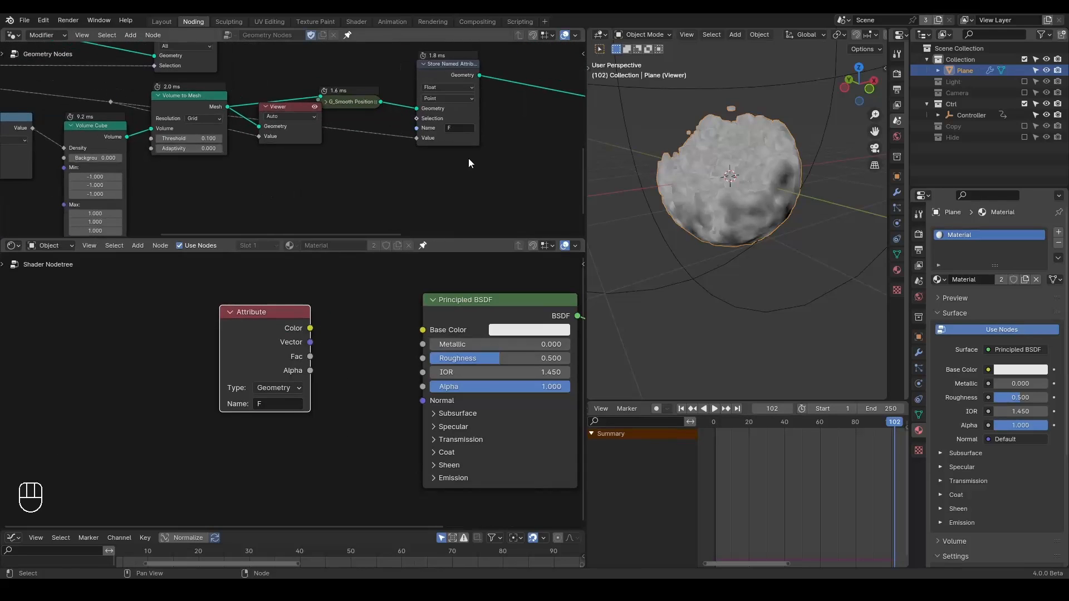
pyautogui.moveTo(469, 158); pyautogui.dragTo(411, 155, button='middle')
pyautogui.moveTo(357, 352); pyautogui.dragTo(309, 351, button='middle')
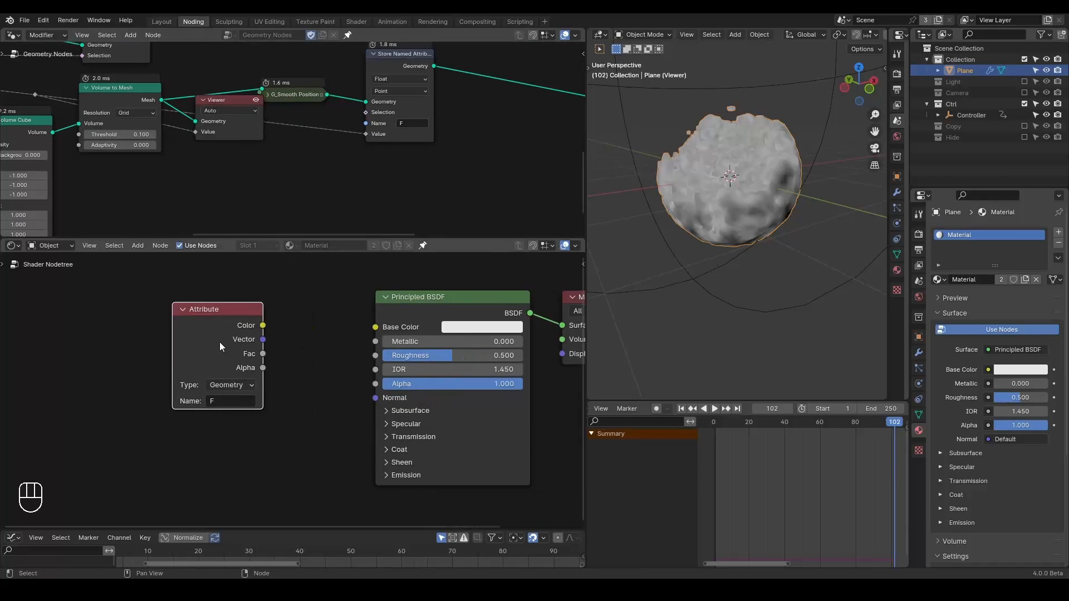
pyautogui.moveTo(221, 342); pyautogui.dragTo(144, 342)
# Set the Principled BSDF's Emission Strength to 1 and darken its Base Color to near-black with a Value of 0.002.
pyautogui.click(403, 475)
pyautogui.moveTo(330, 480); pyautogui.dragTo(327, 421, button='middle')
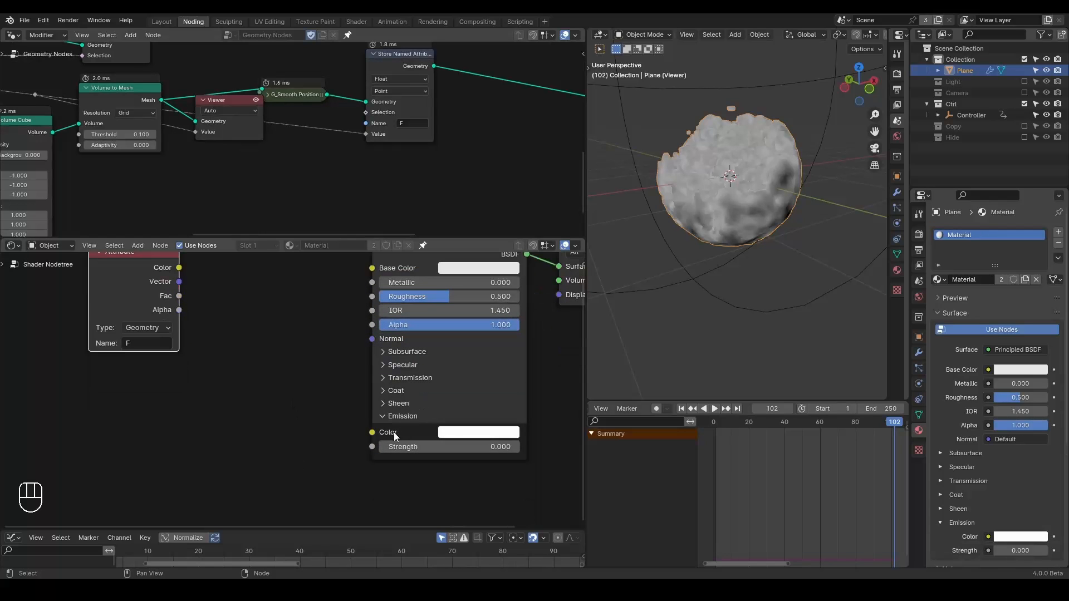
pyautogui.click(418, 447)
pyautogui.write('1')
pyautogui.press('Return')
pyautogui.moveTo(468, 272); pyautogui.dragTo(499, 307, button='middle')
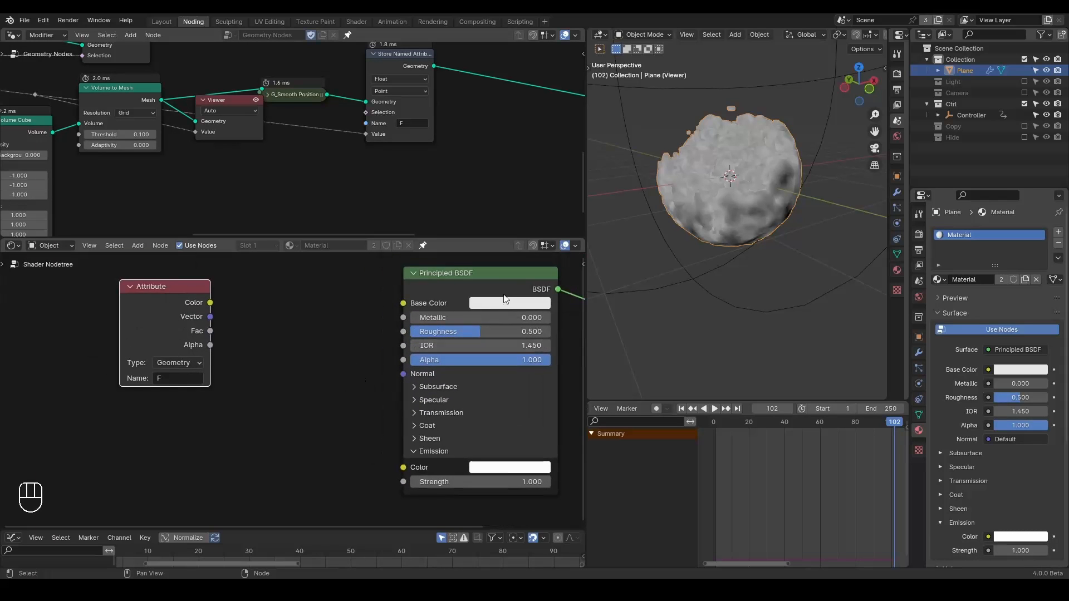
pyautogui.click(518, 303)
pyautogui.moveTo(600, 149); pyautogui.dragTo(599, 214)
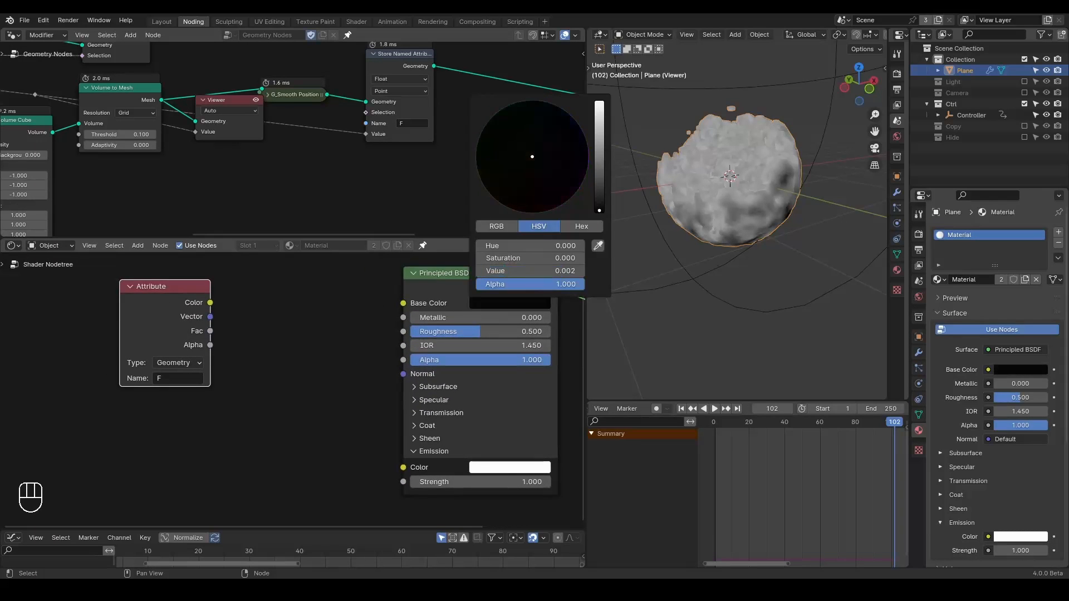
# Add a Color Ramp fed by the Attribute's Color, connect it to the Emission Color and move its white stop to 0.173.
pyautogui.moveTo(189, 305); pyautogui.dragTo(218, 398)
pyautogui.write('collo')
pyautogui.press('BackSpace')
pyautogui.press('Down')
pyautogui.press('Return')
pyautogui.click(177, 372)
pyautogui.moveTo(336, 383); pyautogui.dragTo(411, 472)
pyautogui.moveTo(326, 440); pyautogui.dragTo(214, 439)
# Delete the Viewer node and switch the viewport shading to Material Preview.
pyautogui.click(221, 101)
pyautogui.press('x')
pyautogui.press('z')
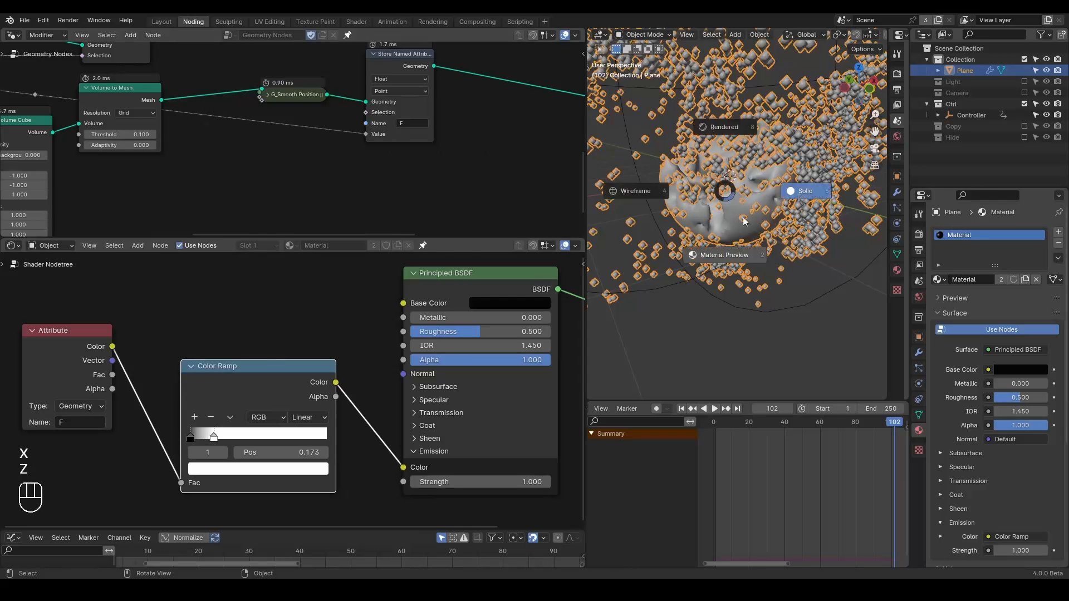
pyautogui.click(744, 250)
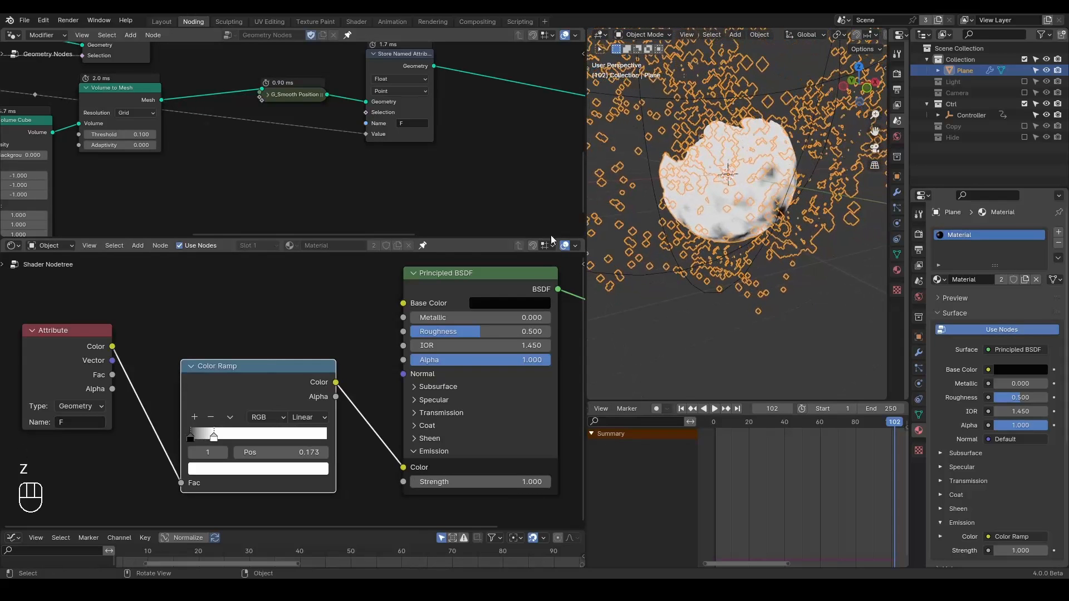
# Shift the ramp's black stop inward, move the white stop to 0.573 and colour it orange-red with Hue 0.007 and Saturation 1.
pyautogui.moveTo(192, 438); pyautogui.dragTo(225, 437)
pyautogui.click(273, 439)
pyautogui.click(277, 468)
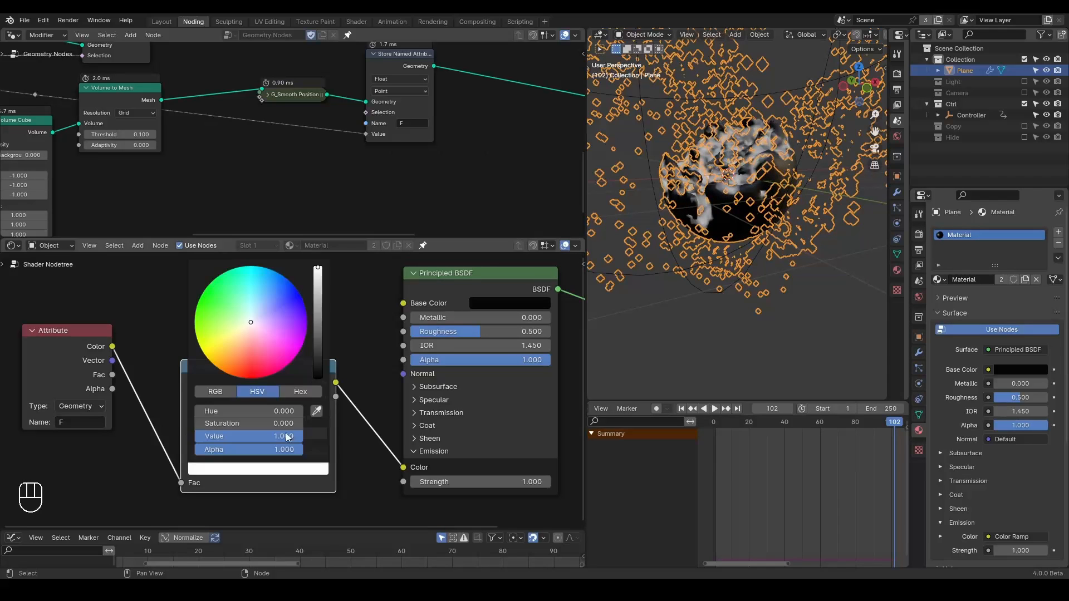
pyautogui.moveTo(262, 321); pyautogui.dragTo(283, 369)
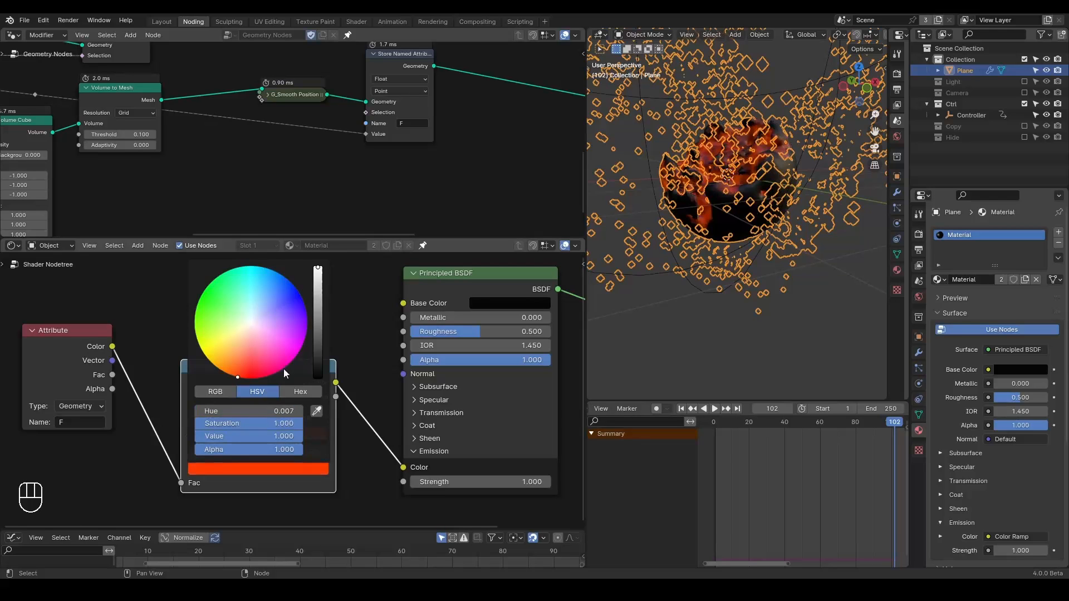
# Try an Emission Strength of 125 and set it to 15 instead.
pyautogui.click(469, 479)
pyautogui.write('125')
pyautogui.press('Return')
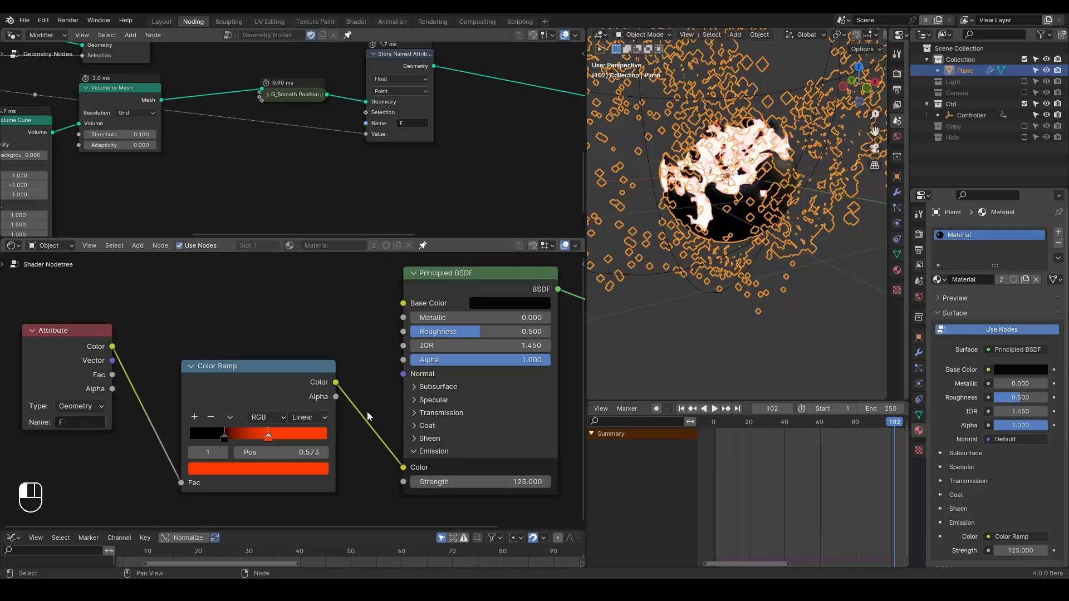
pyautogui.click(465, 480)
pyautogui.write('15')
pyautogui.press('Return')
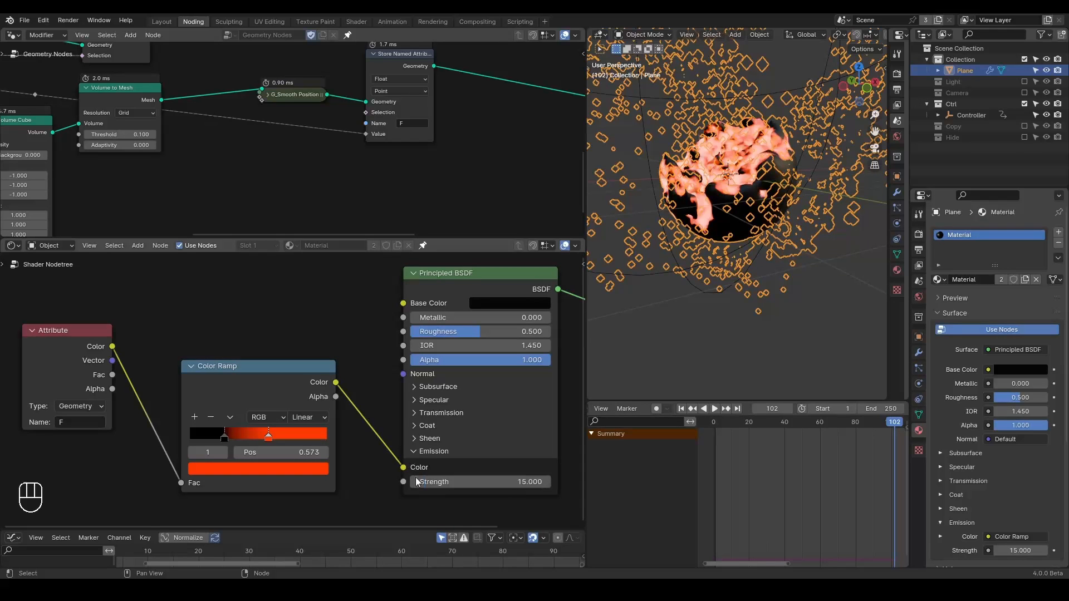
# Enable Bloom in the render settings and set the Principled BSDF's Emission Strength to 35.
pyautogui.click(919, 234)
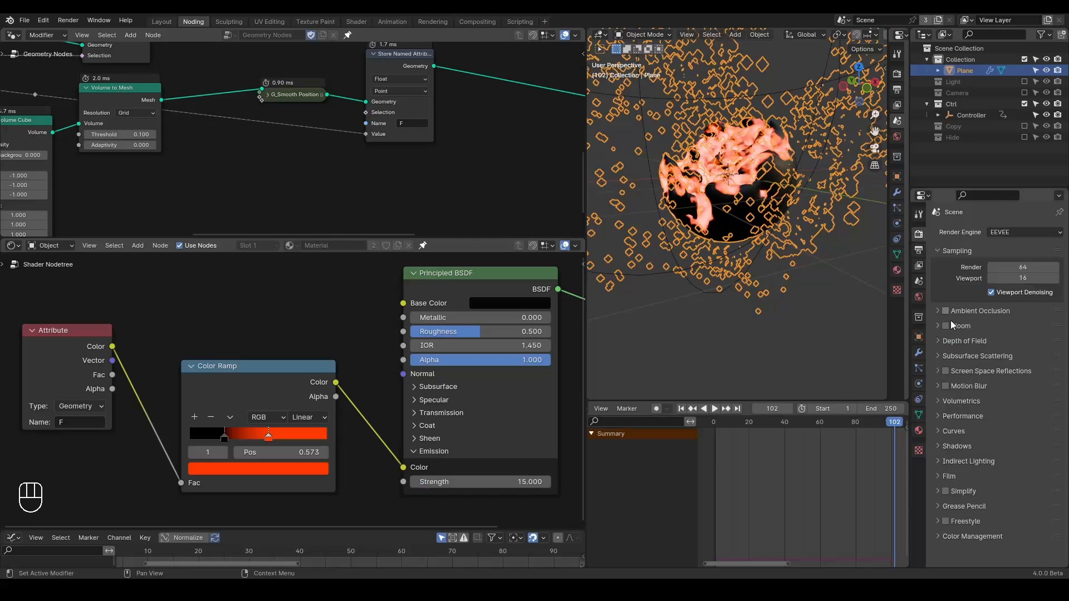
pyautogui.click(472, 481)
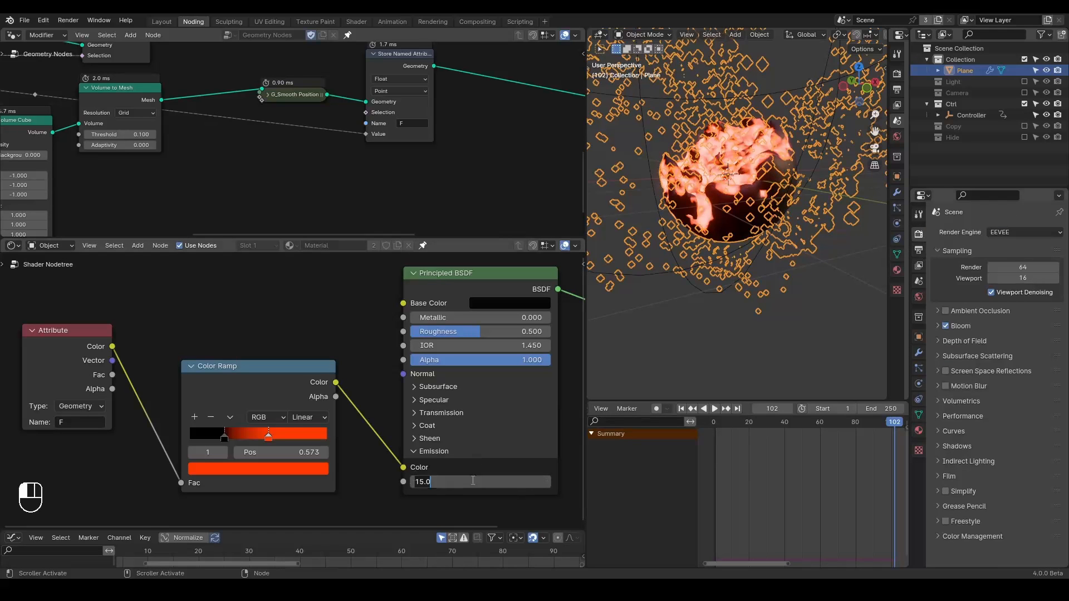
pyautogui.write('35')
pyautogui.press('Return')
# Play the simulation from the first frame with the Simulation Output link to Join Geometry muted, and unmute the link.
pyautogui.moveTo(451, 136)
pyautogui.mouseDown(button='middle')
pyautogui.moveTo(312, 212)
pyautogui.moveTo(267, 84)
pyautogui.moveTo(276, 54)
pyautogui.mouseUp(button='middle')
pyautogui.keyDown('ctrl'); pyautogui.keyDown('alt'); pyautogui.moveTo(259, 51); pyautogui.dragTo(257, 129, button='right'); pyautogui.keyUp('alt'); pyautogui.keyUp('ctrl')
pyautogui.hotkey('shift', 'space')
pyautogui.press('space')
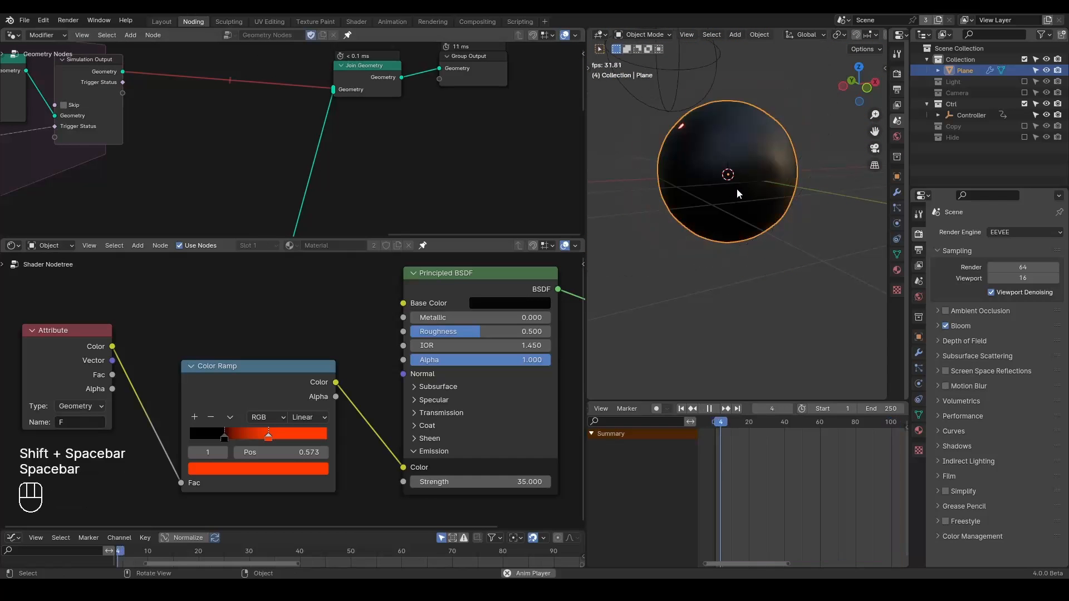
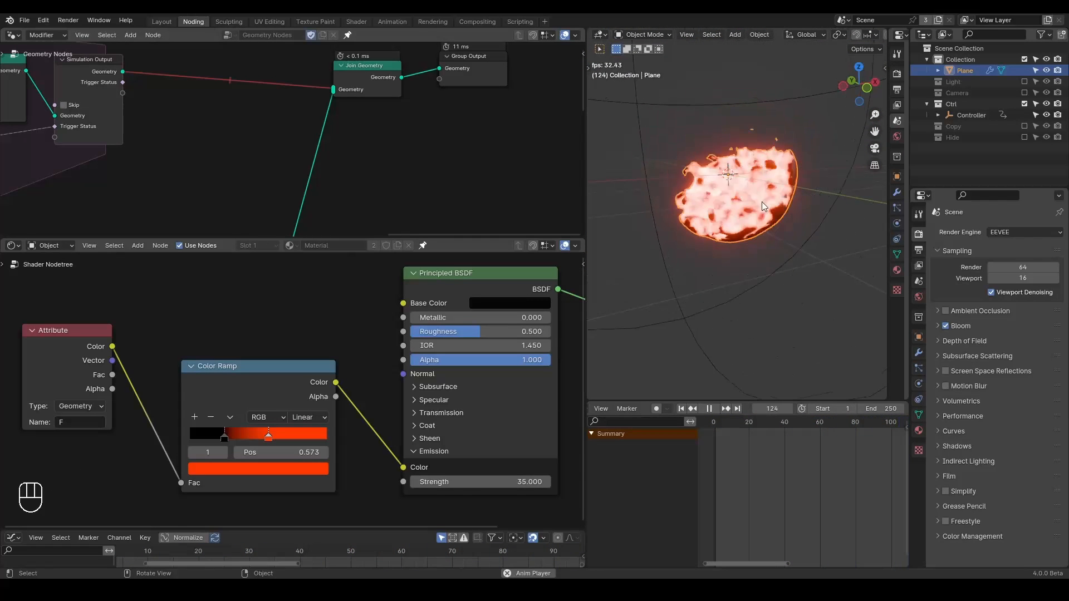
pyautogui.press('space')
pyautogui.moveTo(319, 115); pyautogui.dragTo(322, 141, button='middle')
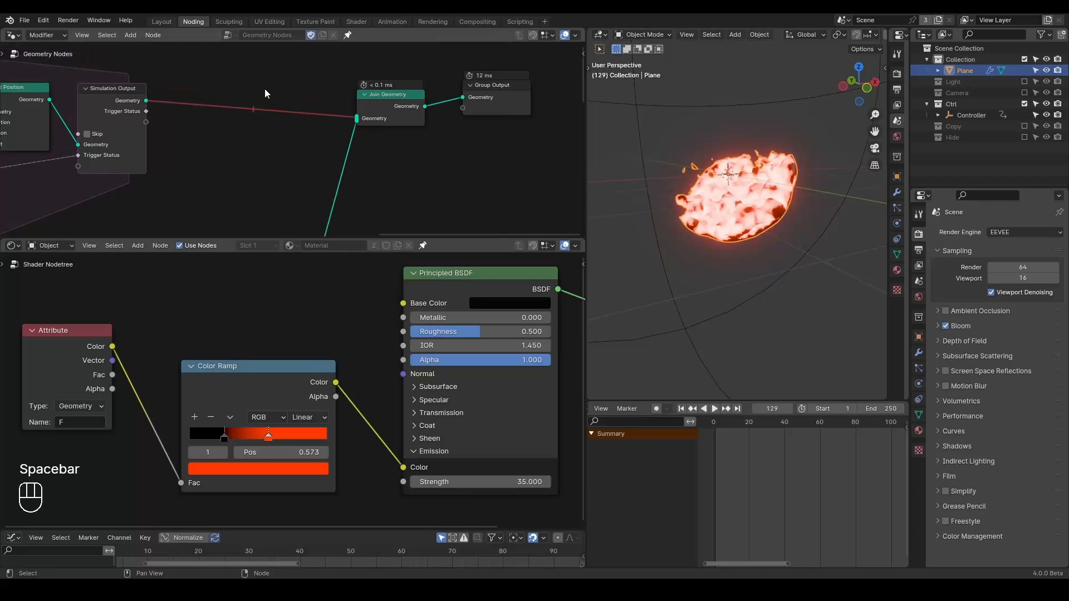
pyautogui.keyDown('ctrl'); pyautogui.keyDown('alt'); pyautogui.moveTo(262, 85); pyautogui.dragTo(303, 152, button='right'); pyautogui.keyUp('alt'); pyautogui.keyUp('ctrl')
# Move the Join Geometry and Group Output nodes farther from the Simulation Output to free space between them.
pyautogui.moveTo(399, 125); pyautogui.dragTo(332, 121, button='middle')
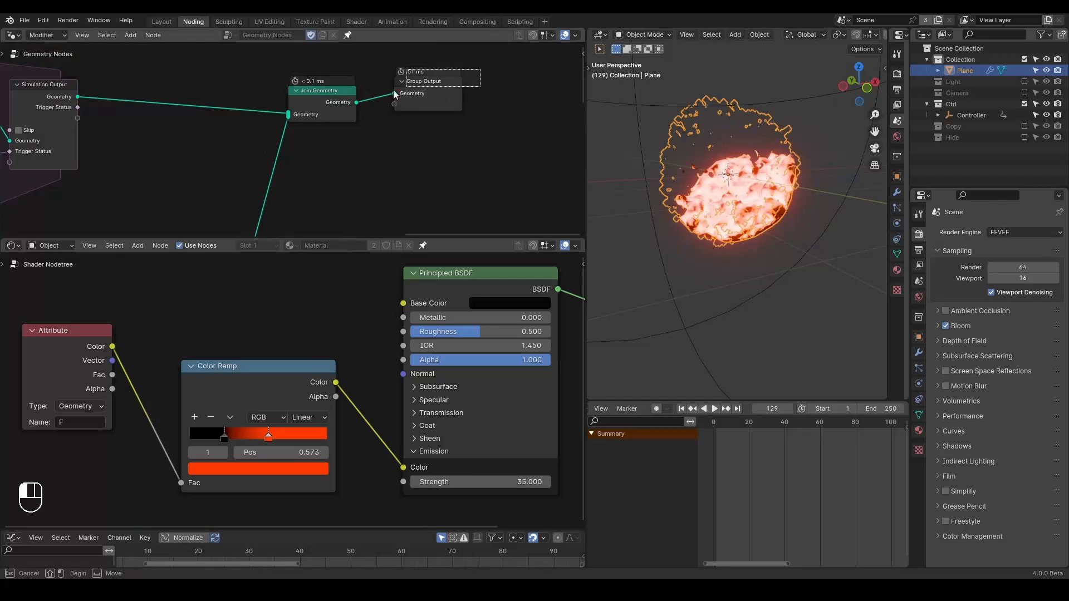
pyautogui.moveTo(463, 71); pyautogui.dragTo(311, 128)
pyautogui.press('g')
pyautogui.click(477, 115)
pyautogui.click(392, 136)
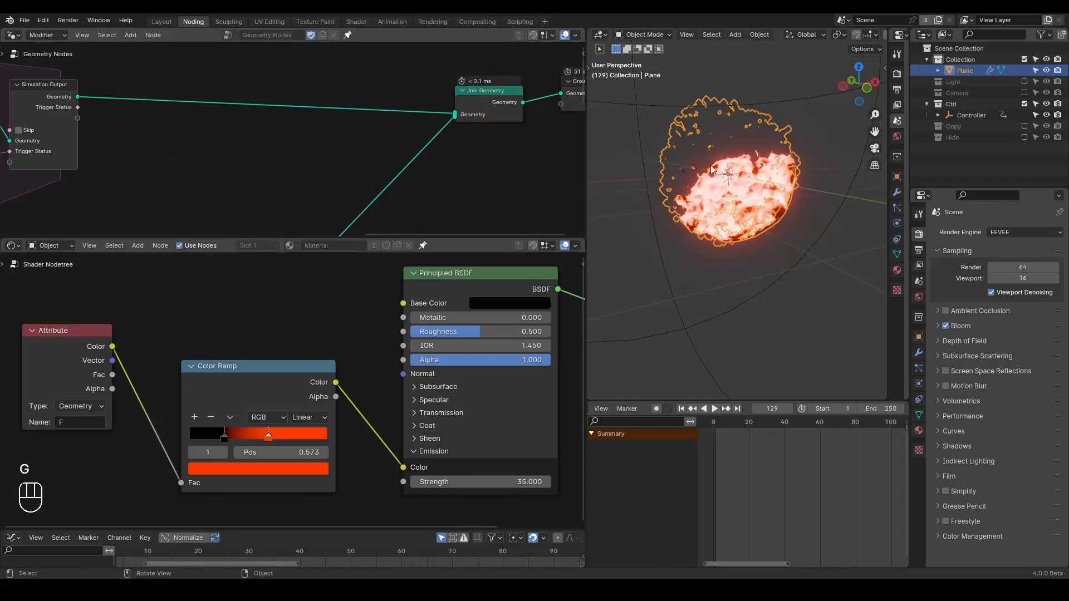
# Enlarge the geometry node editor and insert a duplicate of the Set Material node between Simulation Output and Join Geometry.
pyautogui.scroll(-2, 328, 115)
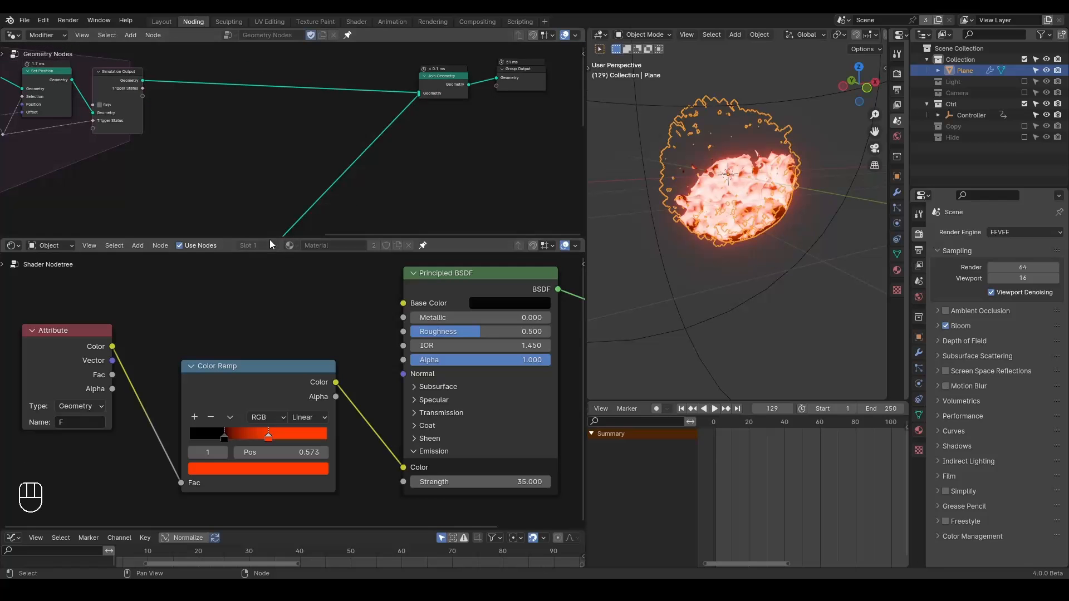
pyautogui.moveTo(262, 238); pyautogui.dragTo(239, 442)
pyautogui.moveTo(239, 370); pyautogui.dragTo(257, 349, button='middle')
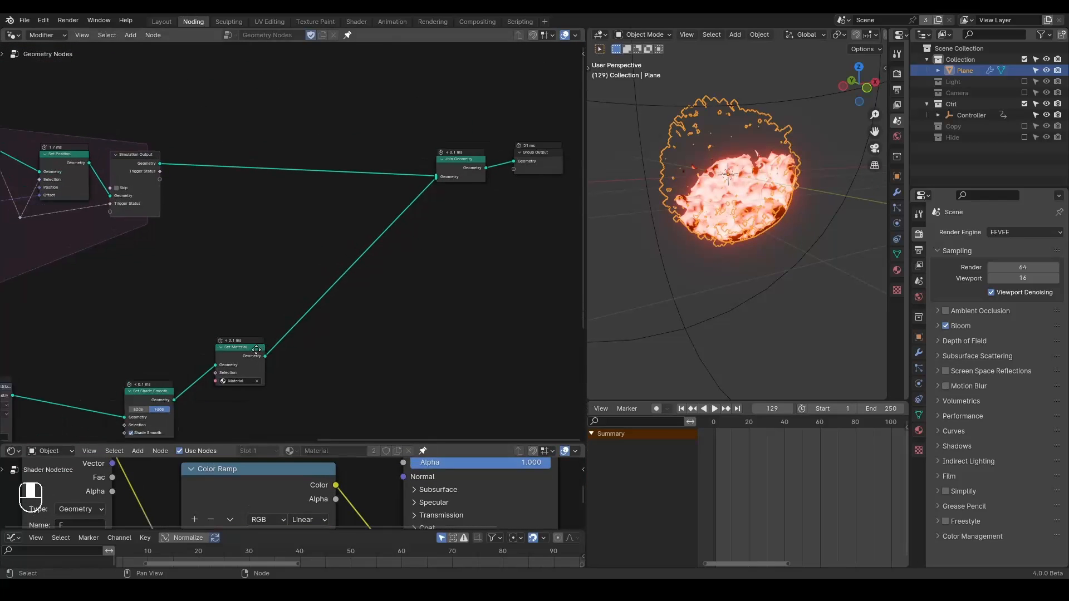
pyautogui.click(256, 350)
pyautogui.hotkey('shift', 'd')
pyautogui.click(399, 134)
pyautogui.scroll(1, 562, 217)
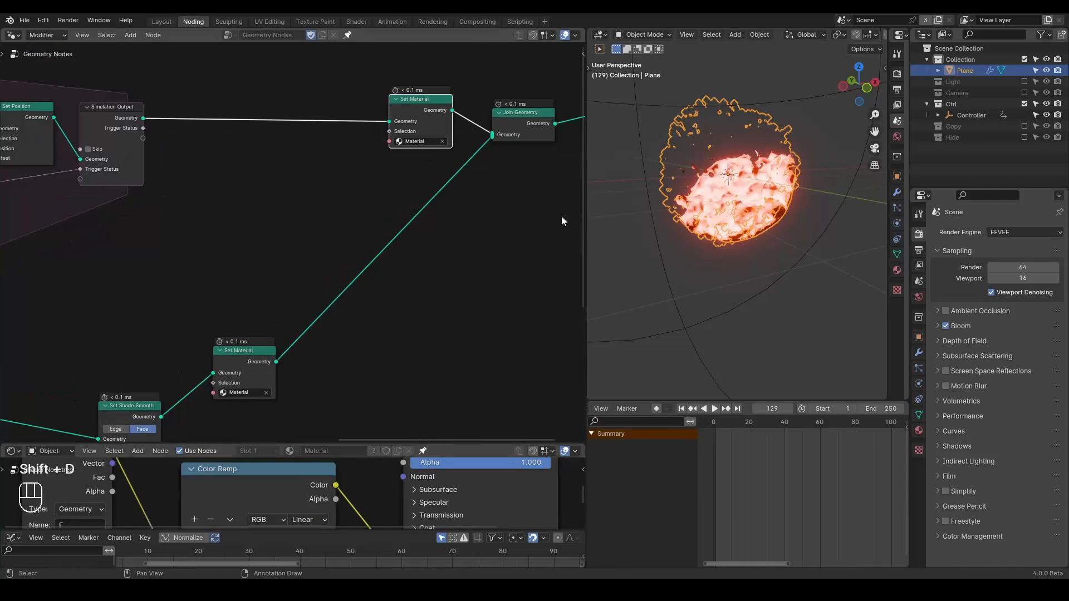
# Add a second material slot to the Plane with a new material and change its surface shader to Emission.
pyautogui.click(918, 431)
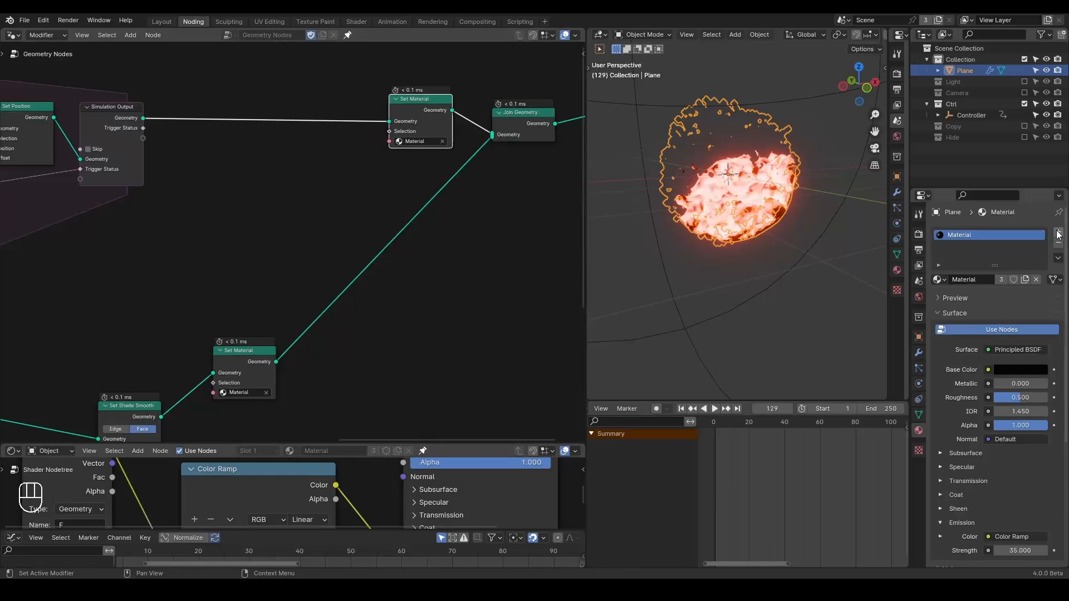
pyautogui.click(1058, 234)
pyautogui.click(969, 298)
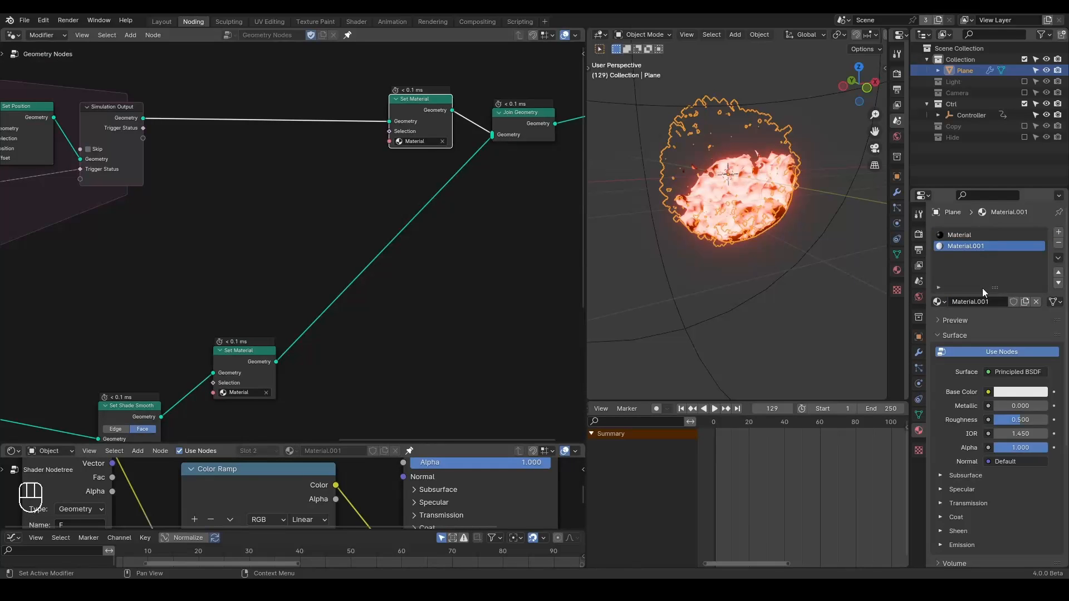
pyautogui.click(1020, 372)
pyautogui.press('e')
# Colour the new material's emission orange-red and set its Strength to 35.
pyautogui.click(1019, 390)
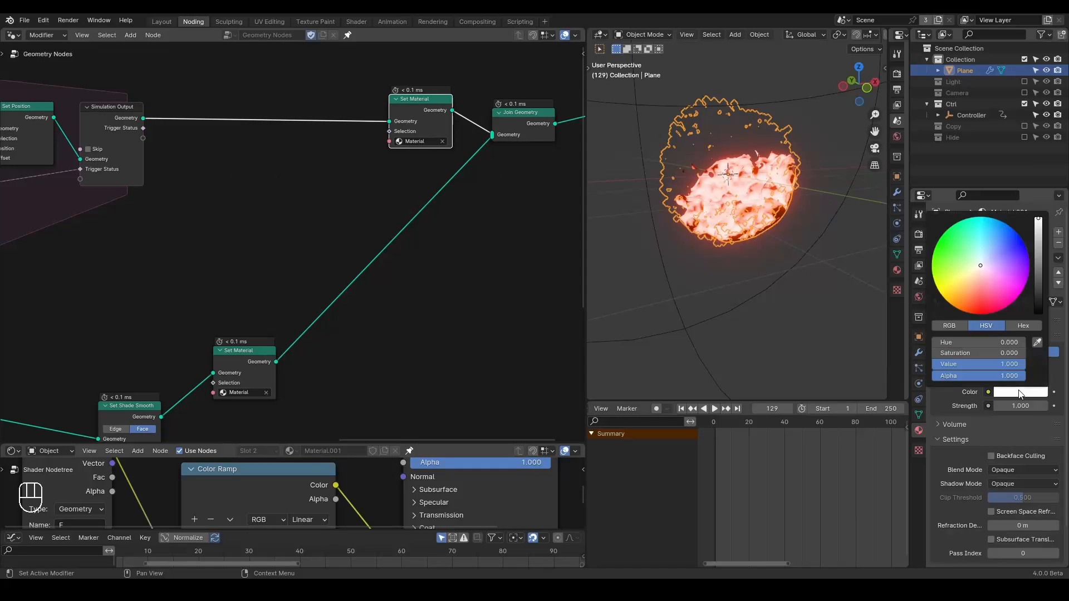
pyautogui.moveTo(985, 268); pyautogui.dragTo(976, 310)
pyautogui.click(1021, 406)
pyautogui.write('1.0')
pyautogui.write('35')
pyautogui.press('Return')
# Assign Material.001 to the Set Material node on the particle branch and play the animation from the first frame.
pyautogui.click(417, 141)
pyautogui.click(439, 164)
pyautogui.hotkey('shift', 'space')
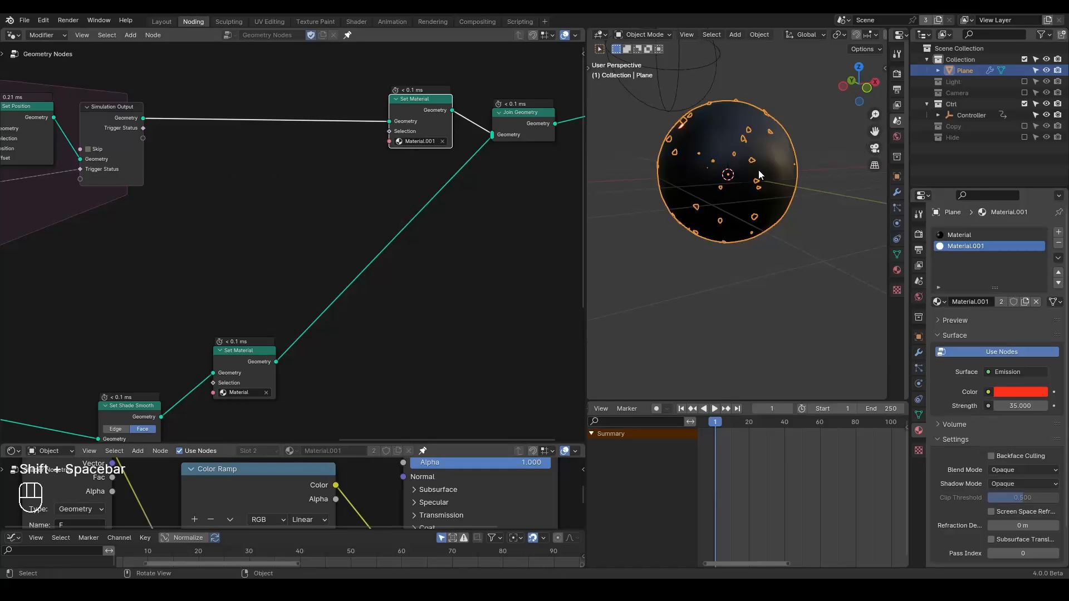
pyautogui.press('space')
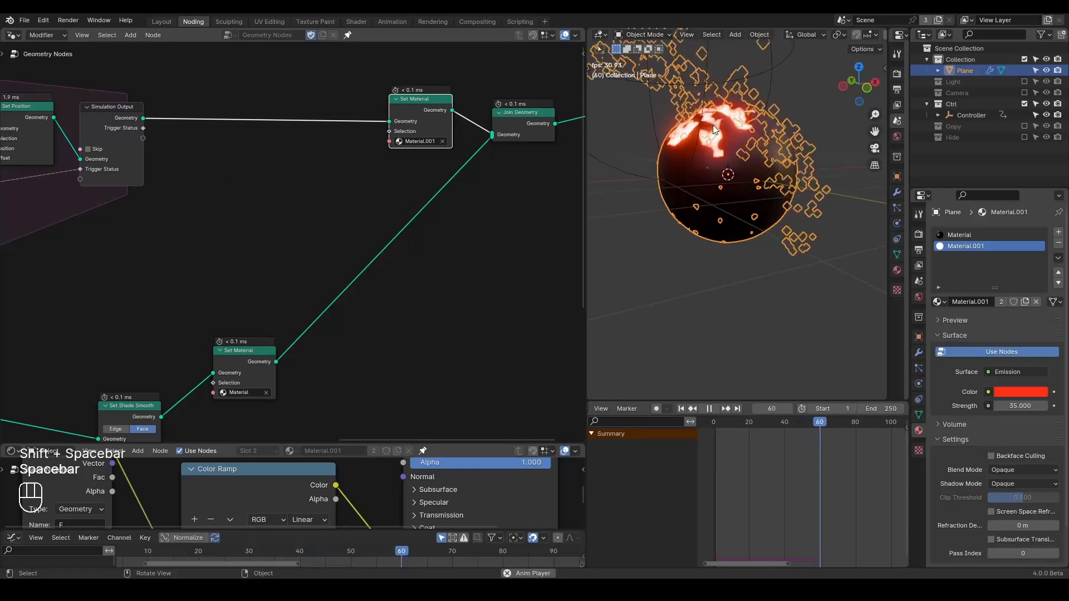
pyautogui.press('space')
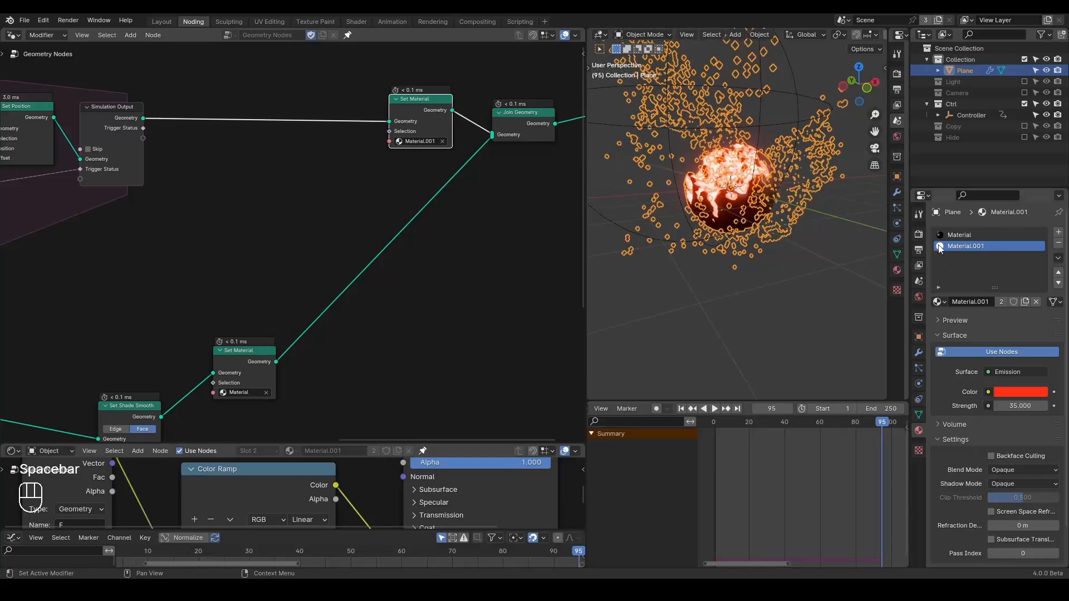
# Try the Cycles render engine with Rendered viewport shading, deselect the object, and set the engine back to EEVEE.
pyautogui.click(919, 234)
pyautogui.click(1008, 233)
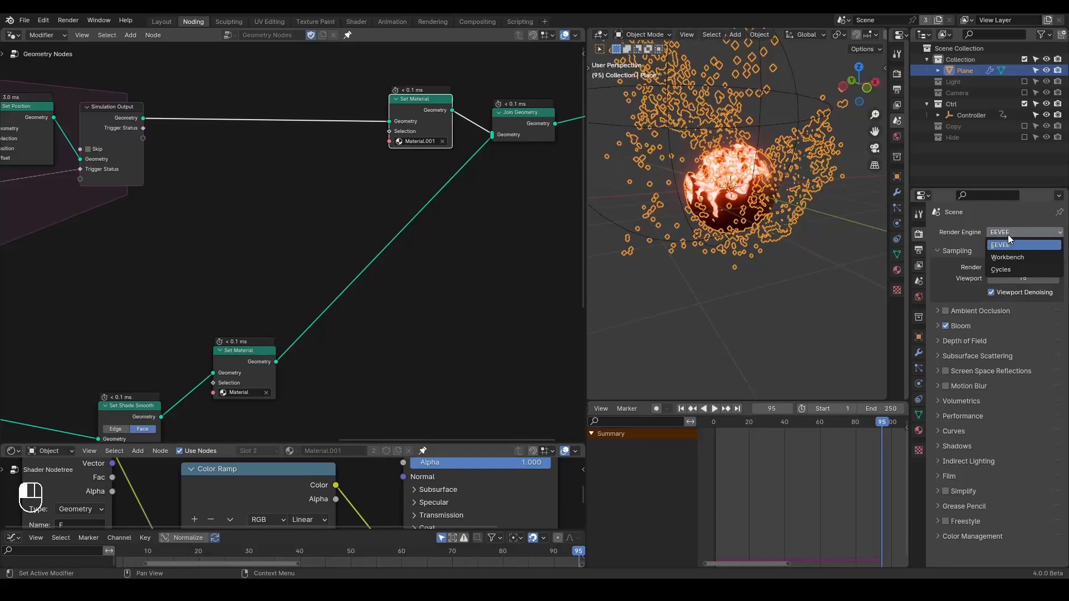
pyautogui.click(1007, 271)
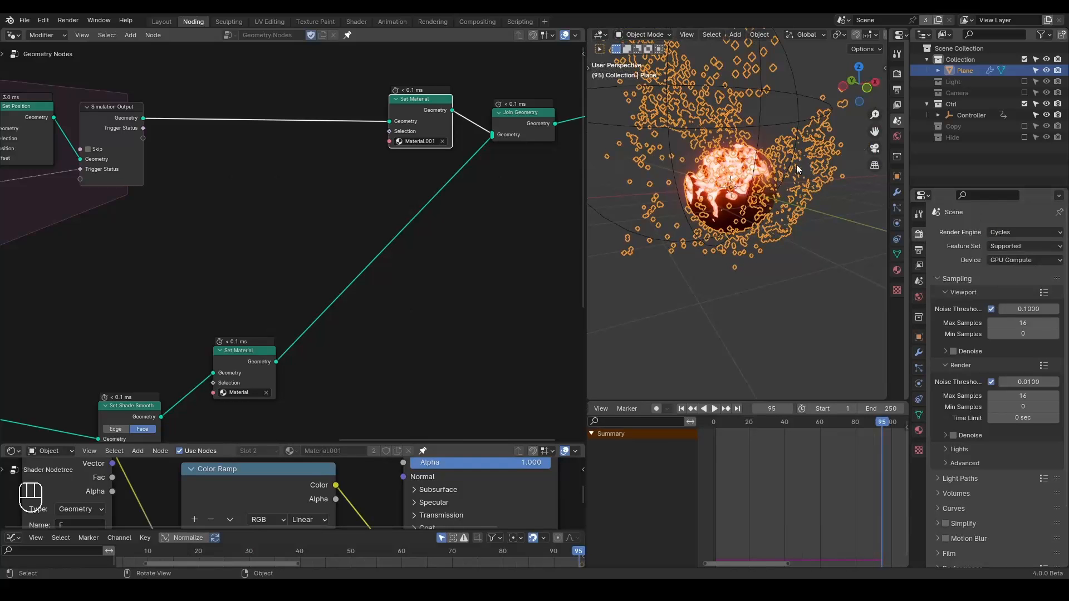
pyautogui.press('z')
pyautogui.click(770, 104)
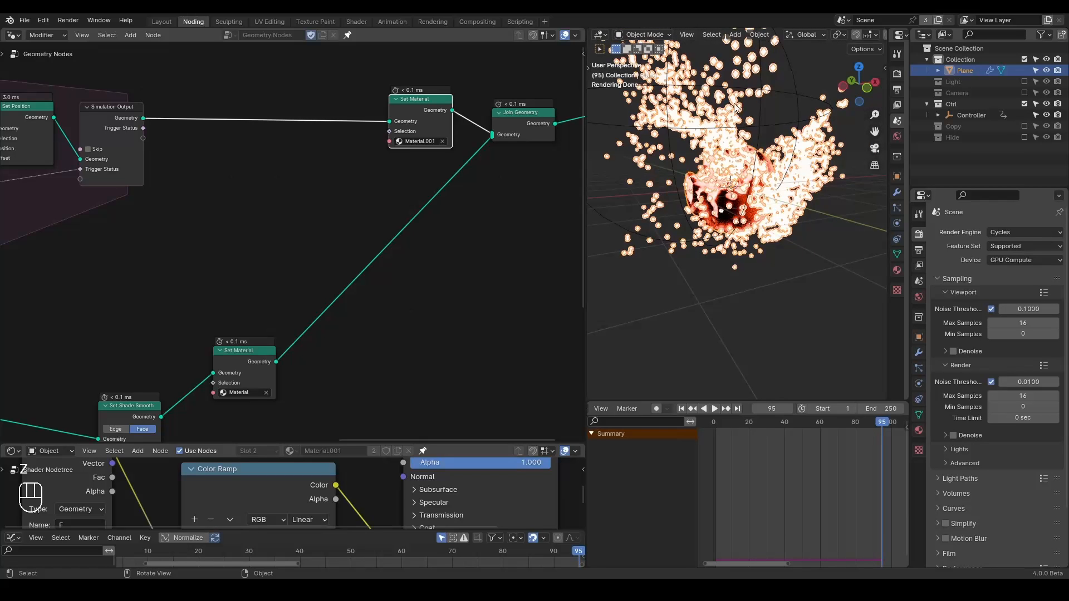
pyautogui.click(826, 259)
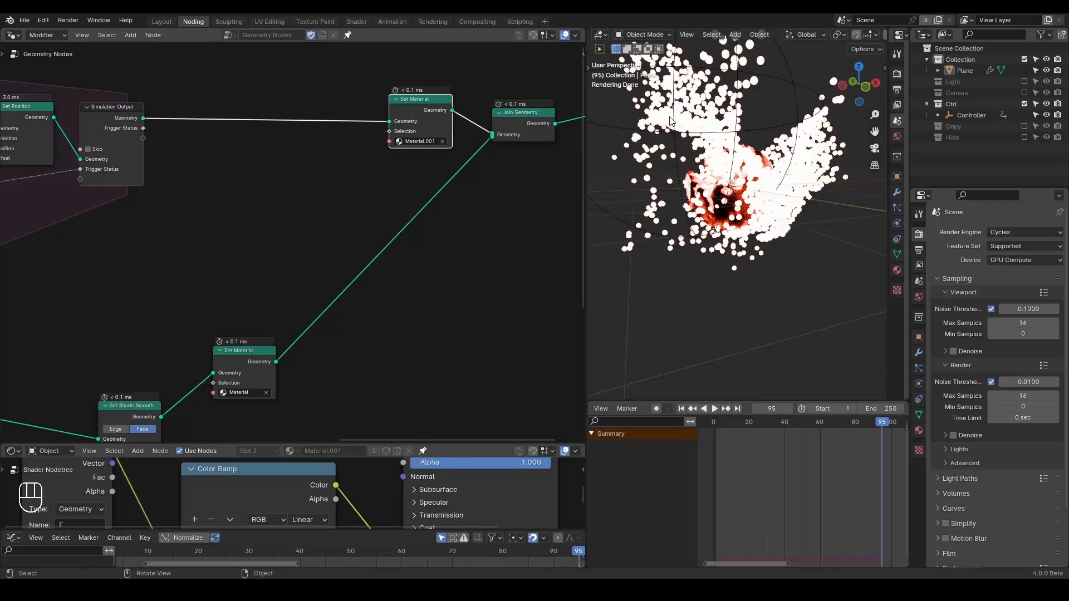
pyautogui.click(1020, 233)
pyautogui.click(1013, 243)
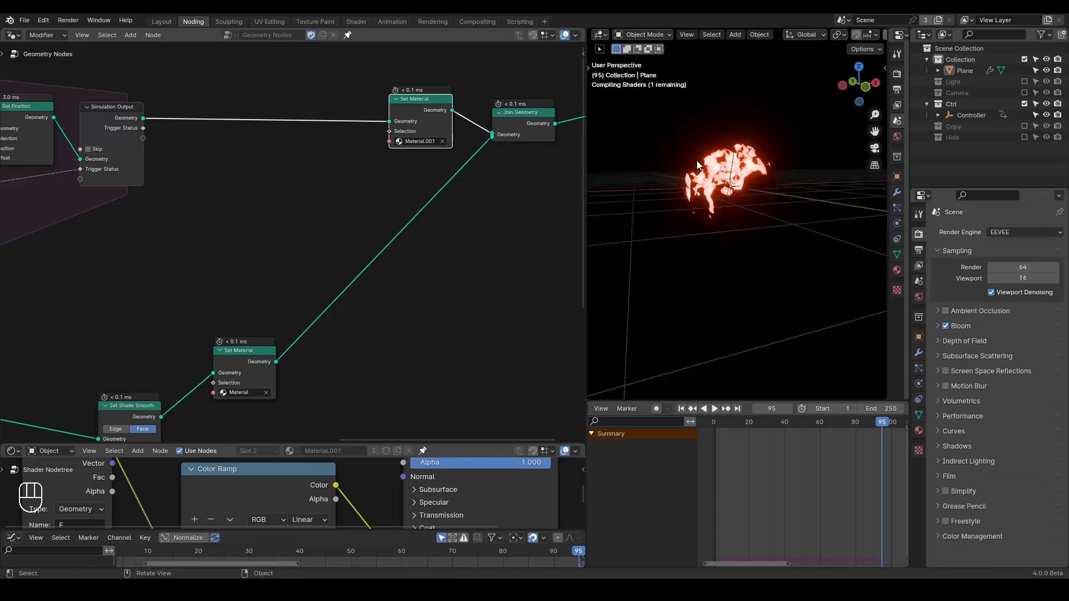
# Insert an Instance on Points node between Simulation Output and the particle branch's Set Material node.
pyautogui.moveTo(295, 164); pyautogui.dragTo(345, 167, button='middle')
pyautogui.hotkey('ctrl', 'a')
pyautogui.write('point in')
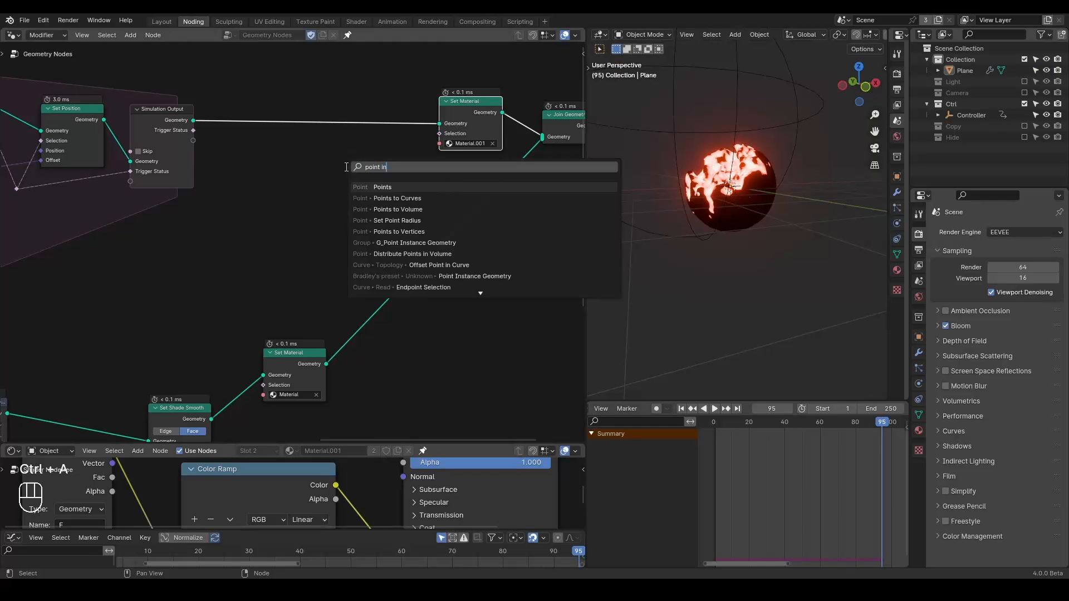
pyautogui.write('stance')
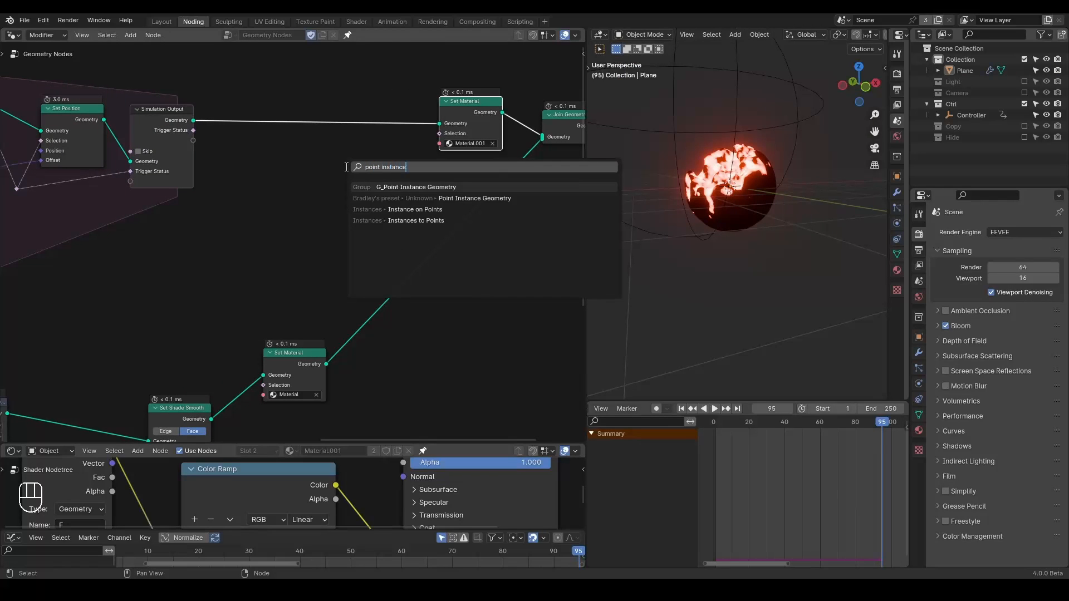
pyautogui.press('Down')
pyautogui.press('Return')
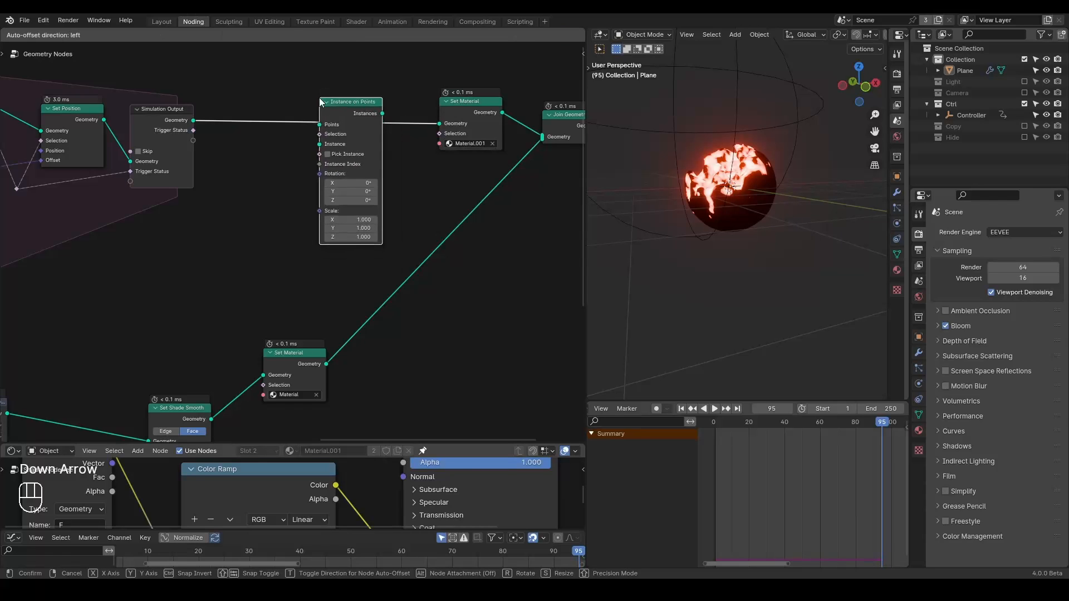
pyautogui.click(323, 103)
# Add a UV Sphere node beside the Instance on Points node.
pyautogui.scroll(1, 299, 164)
pyautogui.moveTo(299, 164); pyautogui.dragTo(342, 171, button='middle')
pyautogui.scroll(2, 342, 172)
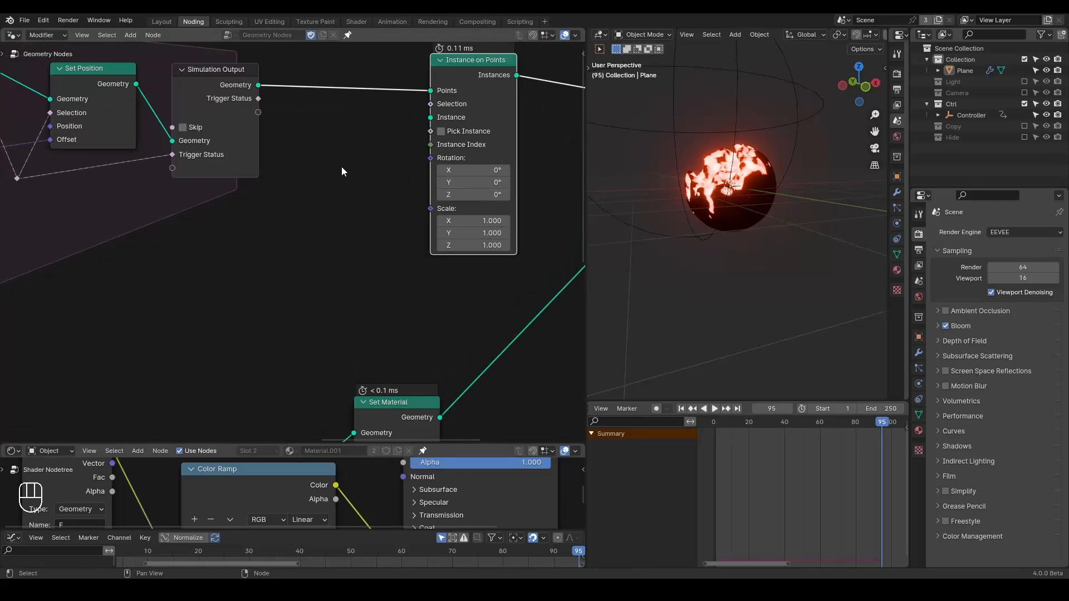
pyautogui.hotkey('shift', 'a')
pyautogui.write('uv sph')
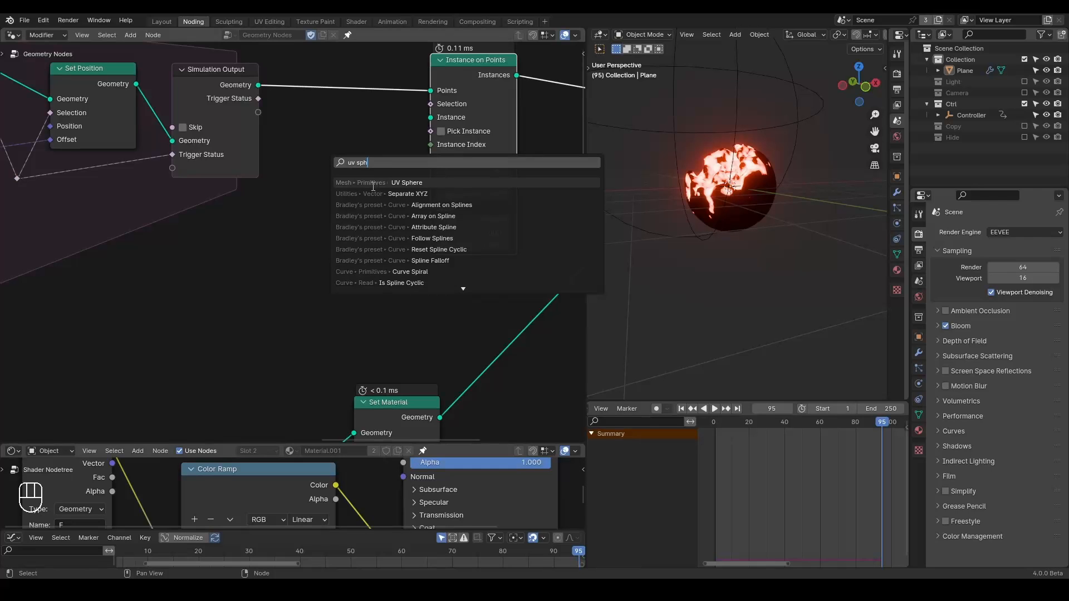
pyautogui.click(373, 183)
pyautogui.click(347, 184)
# Set the UV Sphere's Segments and Rings to 4 and connect its Mesh to the Instance input.
pyautogui.click(341, 177)
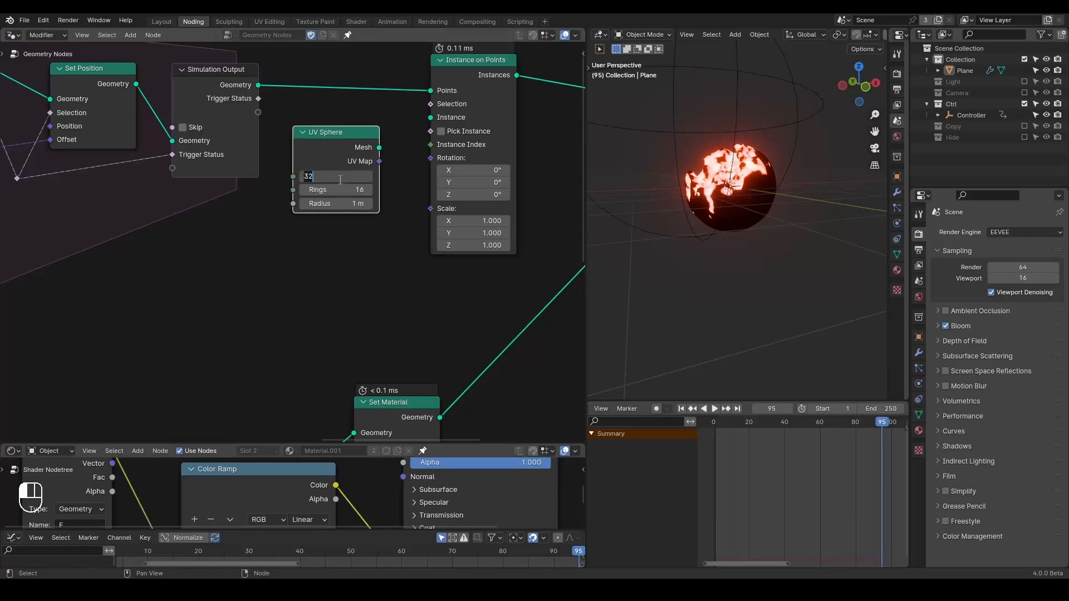
pyautogui.write('4')
pyautogui.press('Tab')
pyautogui.write('4')
pyautogui.press('Return')
pyautogui.moveTo(379, 148); pyautogui.dragTo(430, 117)
# Add a G_Value Precision node, connect its Value to the Instance on Points Scale, and set 10's Exponent to 2.
pyautogui.moveTo(368, 238); pyautogui.dragTo(324, 270, button='middle')
pyautogui.hotkey('ctrl', 'a')
pyautogui.write('value pre')
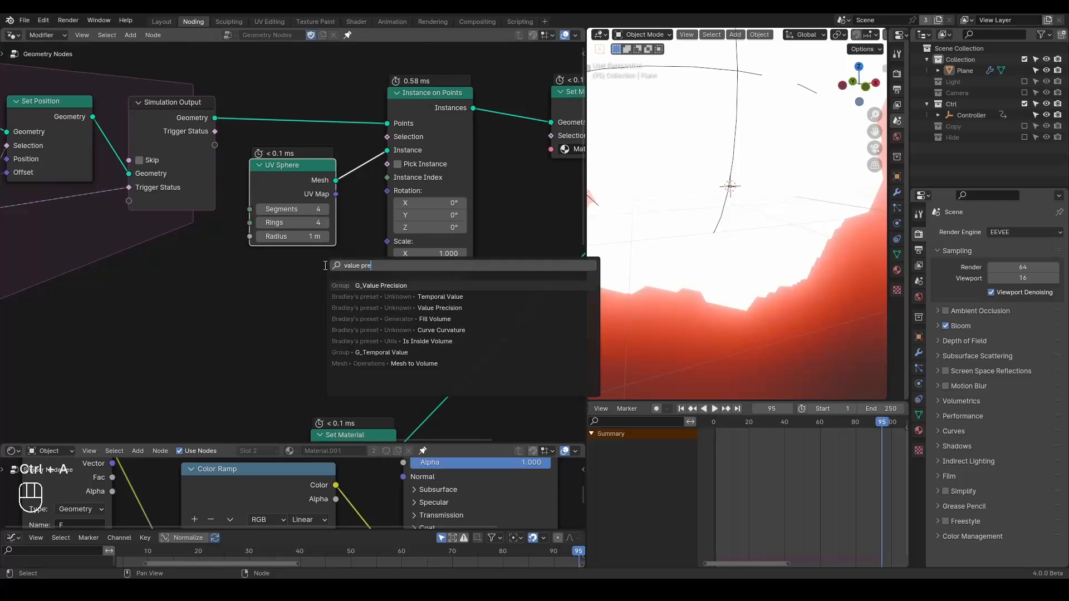
pyautogui.press('Return')
pyautogui.click(270, 273)
pyautogui.moveTo(277, 279); pyautogui.dragTo(388, 241)
pyautogui.moveTo(268, 341); pyautogui.dragTo(333, 342)
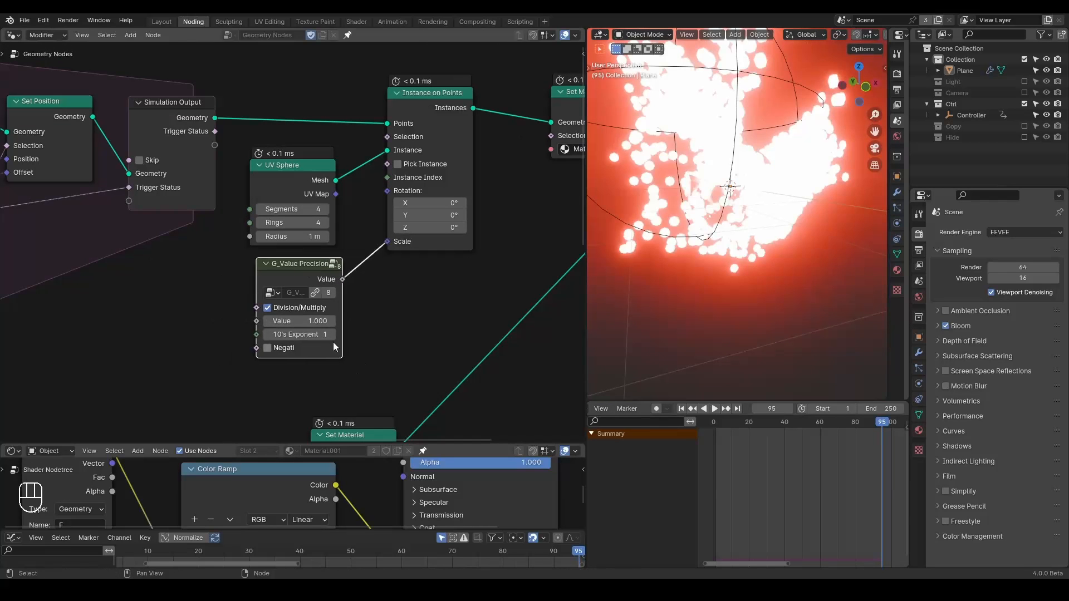
pyautogui.click(332, 334)
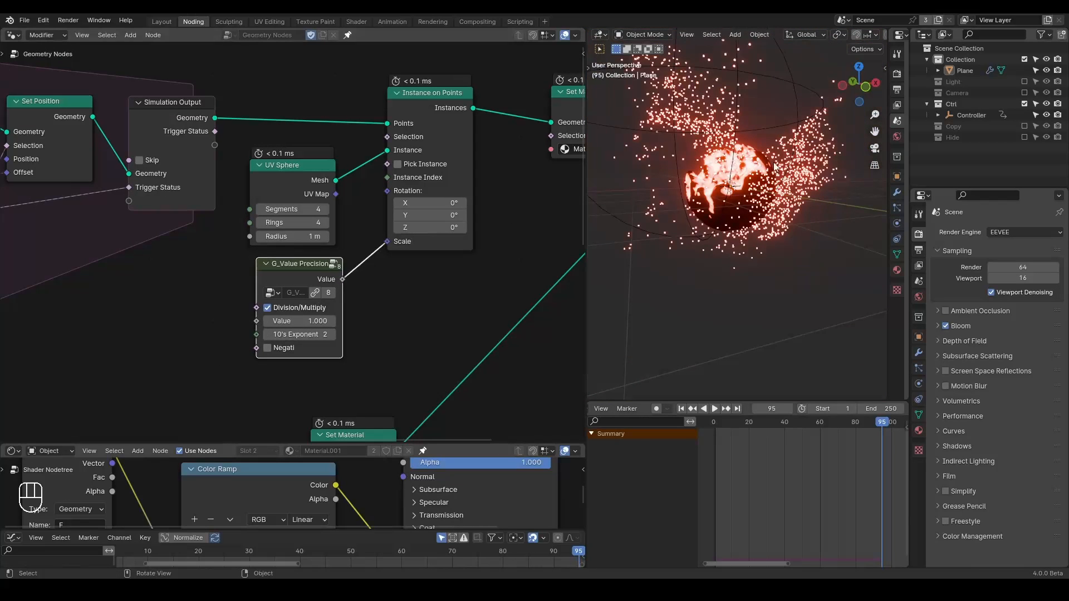
# Play the animation from the first frame to check the glowing instanced particles, and return to frame 1.
pyautogui.press('space')
pyautogui.press('space')
pyautogui.hotkey('shift', 'space')
pyautogui.press('space')
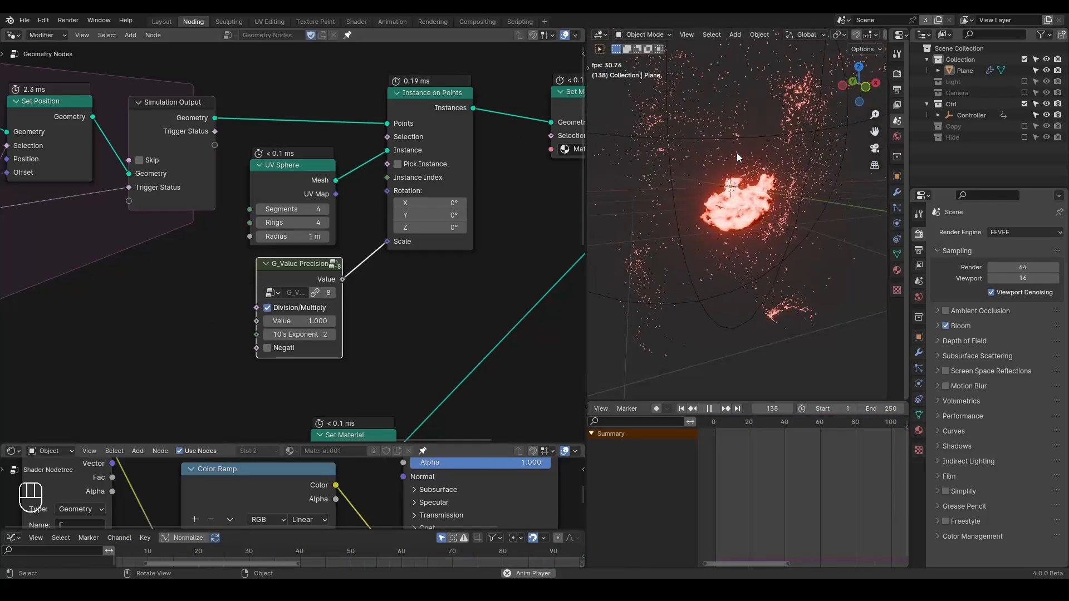
pyautogui.press('space')
pyautogui.hotkey('shift', 'space')
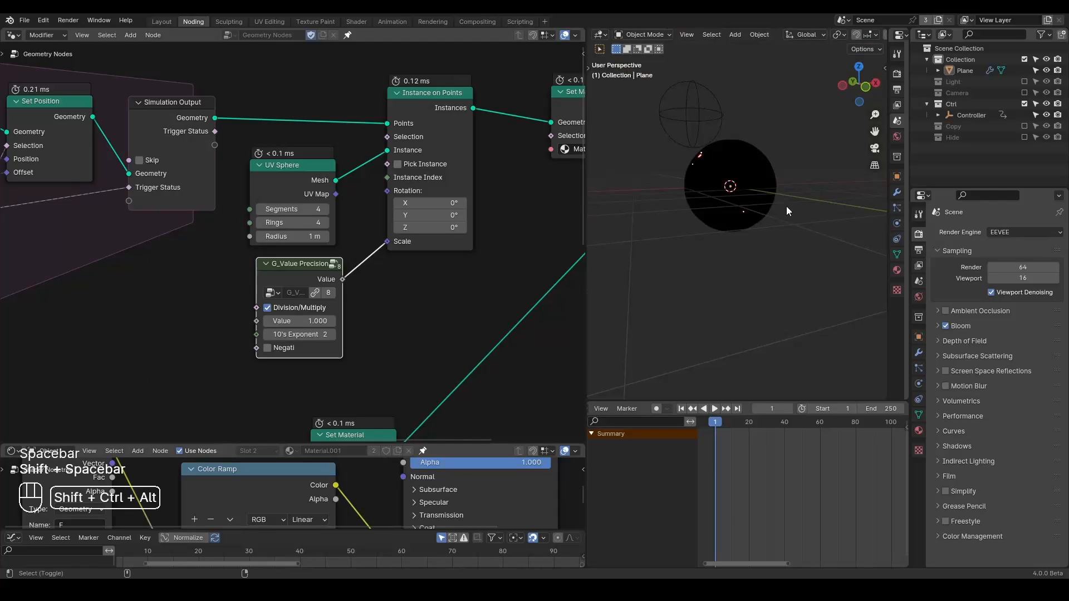
pyautogui.hotkey('shift', 'ctrl', 'alt', 'q')
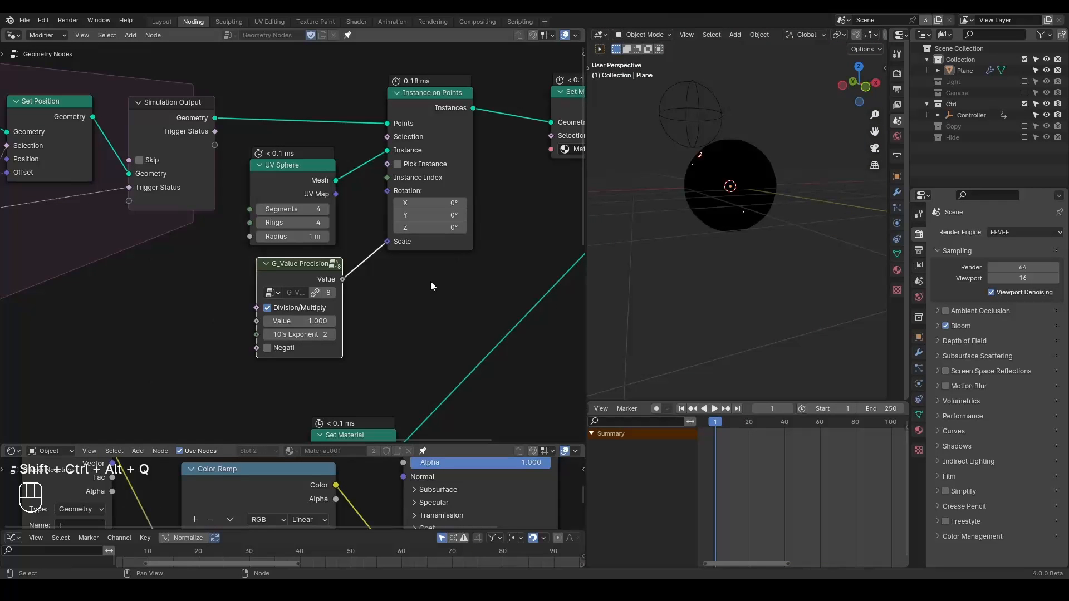
# Box-select the instancing, material and output nodes at the end of the tree and move them together.
pyautogui.scroll(-4, 431, 283)
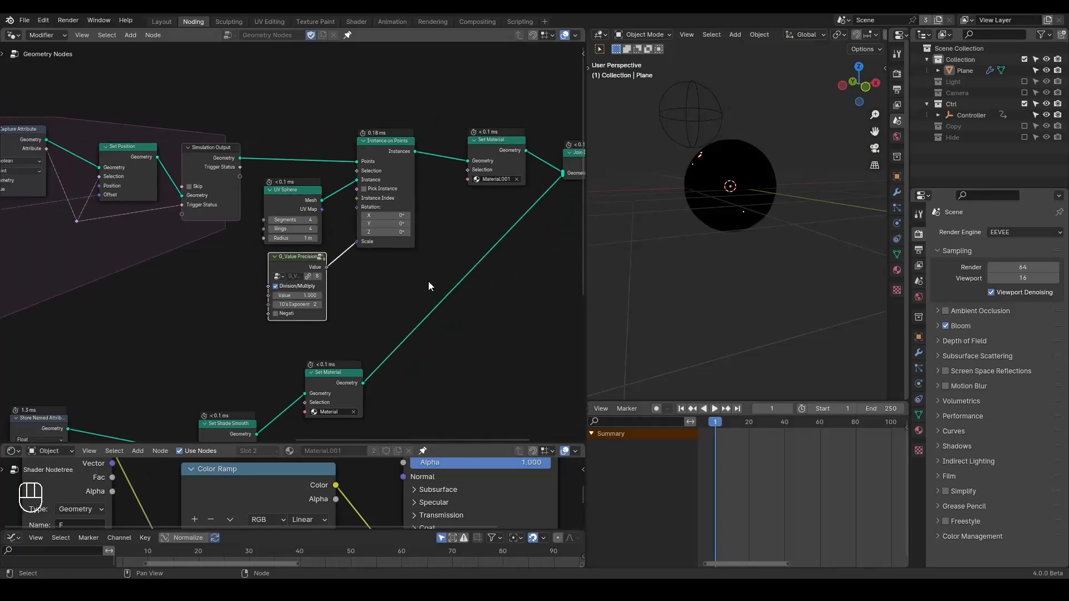
pyautogui.moveTo(430, 283); pyautogui.dragTo(293, 242, button='middle')
pyautogui.scroll(-2, 293, 243)
pyautogui.moveTo(512, 90); pyautogui.dragTo(169, 335)
pyautogui.press('g')
pyautogui.click(287, 280)
pyautogui.moveTo(267, 303); pyautogui.dragTo(481, 273, button='middle')
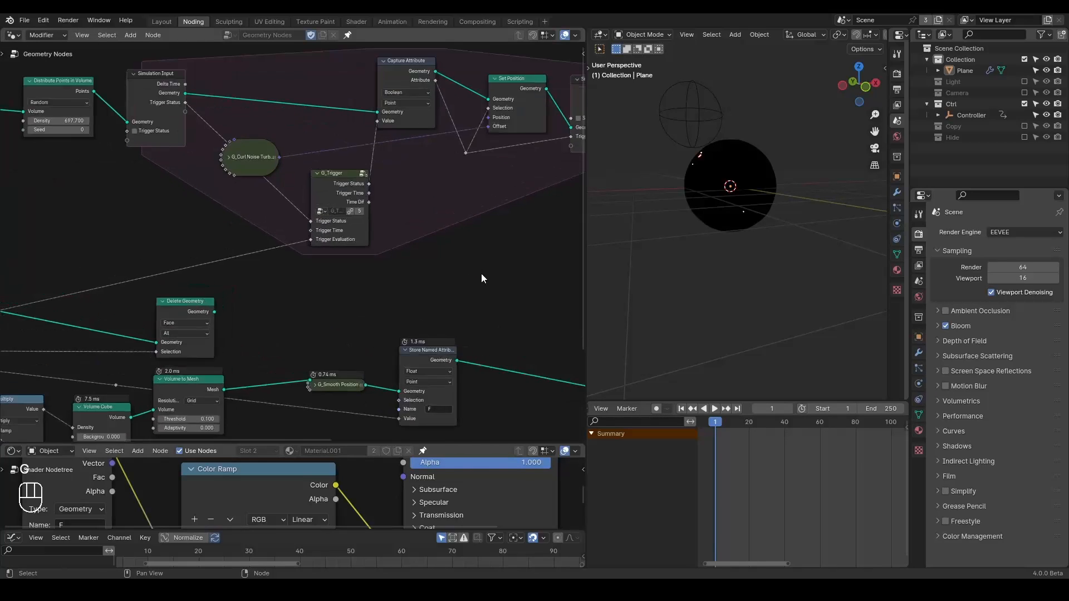
# Route G_Trigger's Trigger Time through the simulation: connect it to the Simulation Output, and link the Simulation Input's Trigger Time back to G_Trigger.
pyautogui.scroll(2, 446, 279)
pyautogui.moveTo(234, 255); pyautogui.dragTo(471, 200)
pyautogui.keyDown('ctrl'); pyautogui.hscroll(-3, 213, 185); pyautogui.keyUp('ctrl')
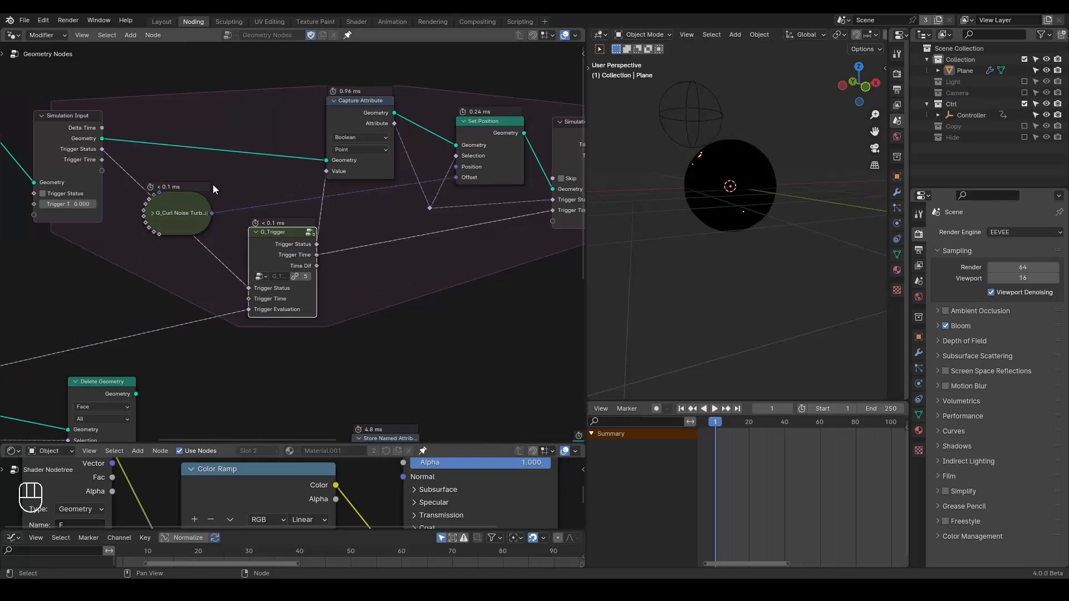
pyautogui.moveTo(177, 213); pyautogui.dragTo(244, 182)
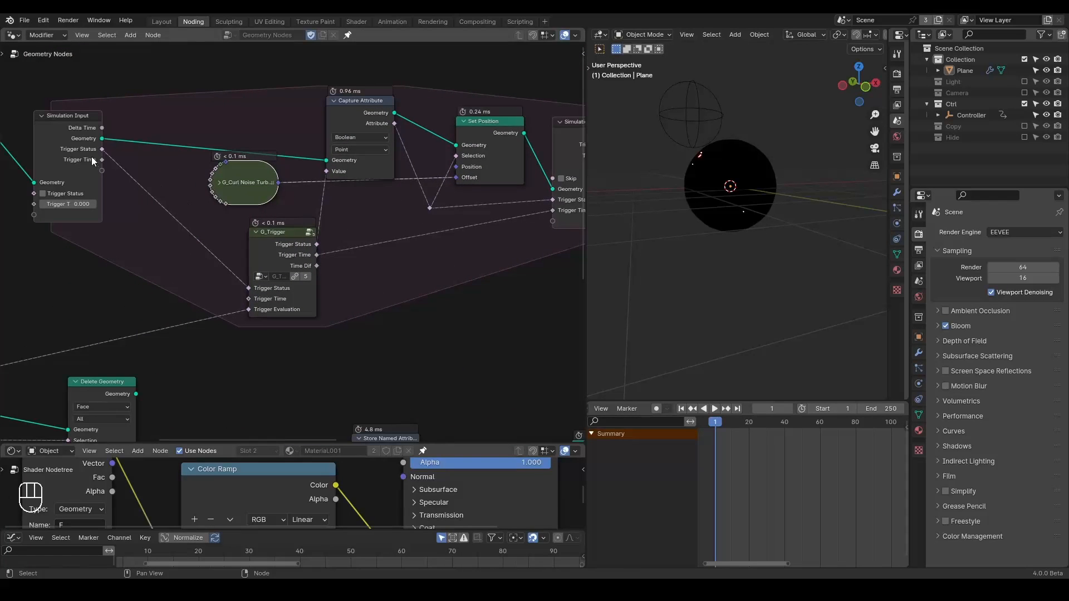
pyautogui.moveTo(102, 160); pyautogui.dragTo(246, 302)
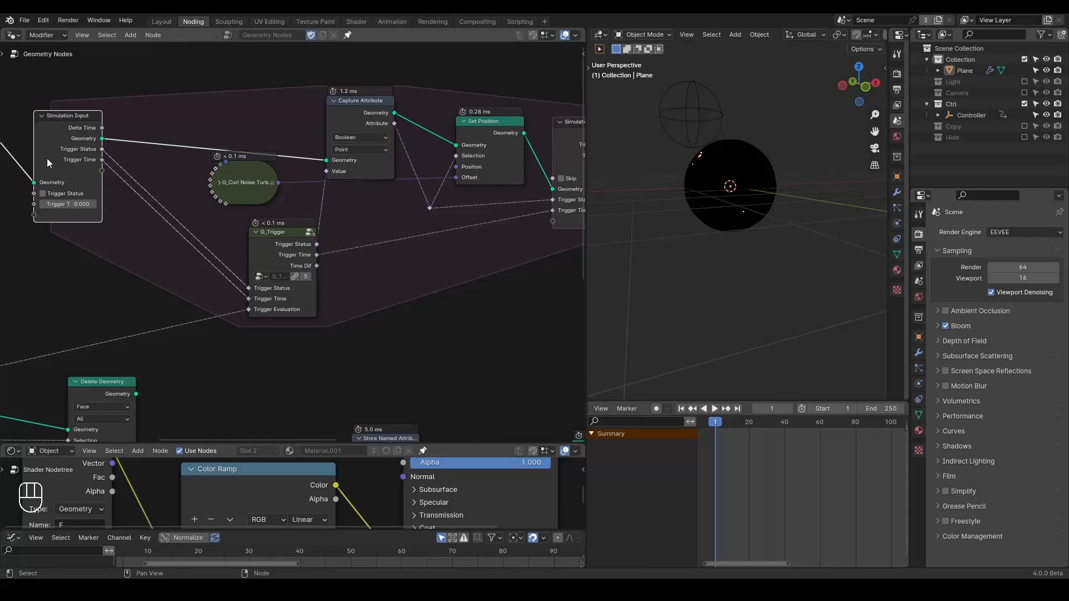
# Underline the Simulation Output's Trigger Time socket with an annotation, play the animation to check the particles, and return to frame 1.
pyautogui.moveTo(557, 304); pyautogui.dragTo(85, 282, button='middle')
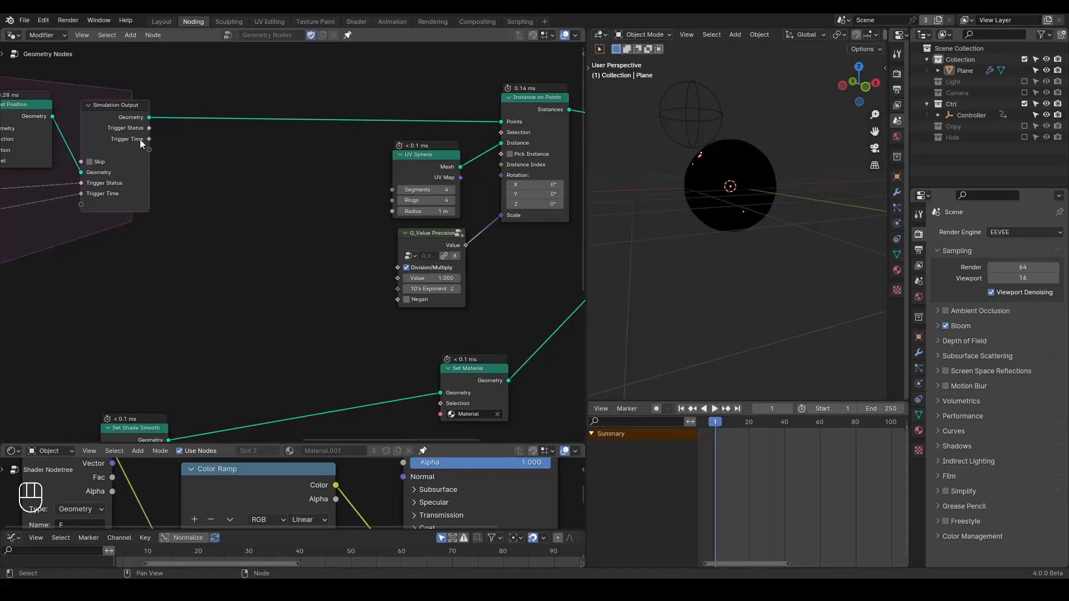
pyautogui.moveTo(148, 138); pyautogui.dragTo(182, 140, button='middle')
pyautogui.press('d')
pyautogui.moveTo(138, 149); pyautogui.dragTo(205, 149)
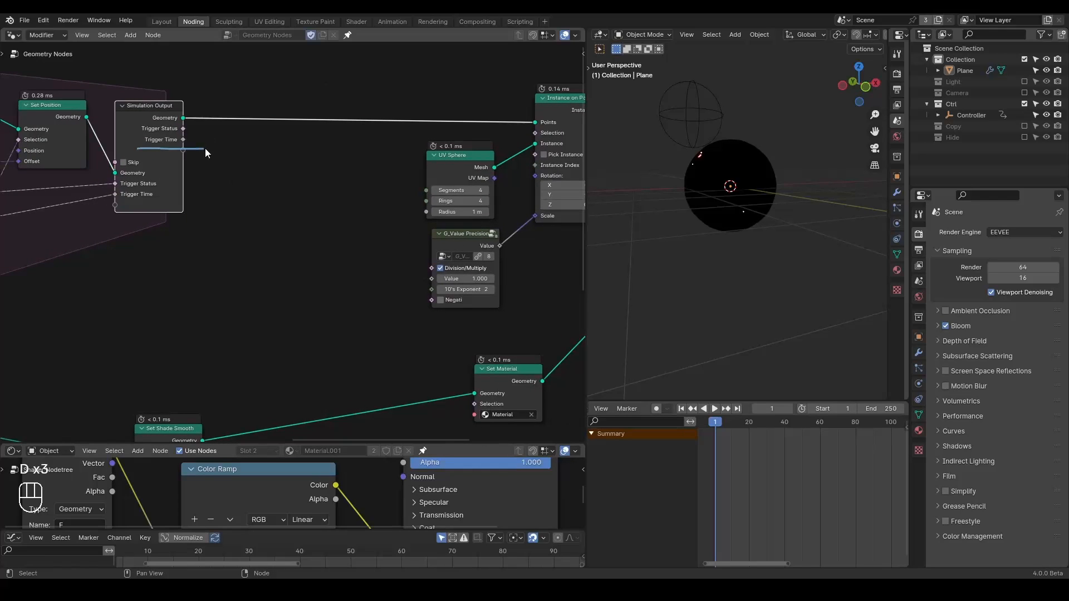
pyautogui.press('space')
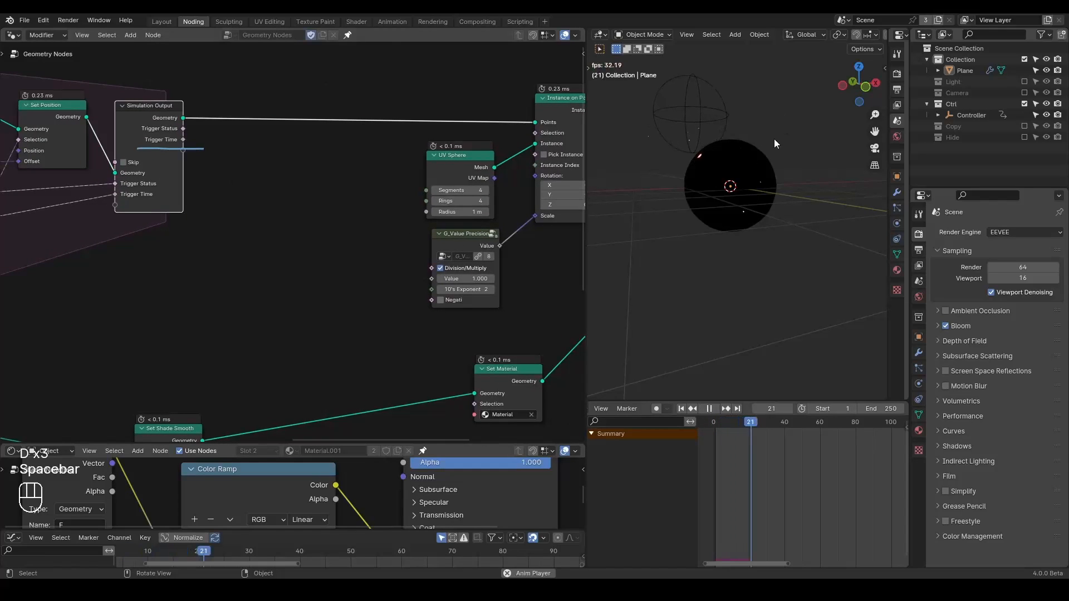
pyautogui.press('space')
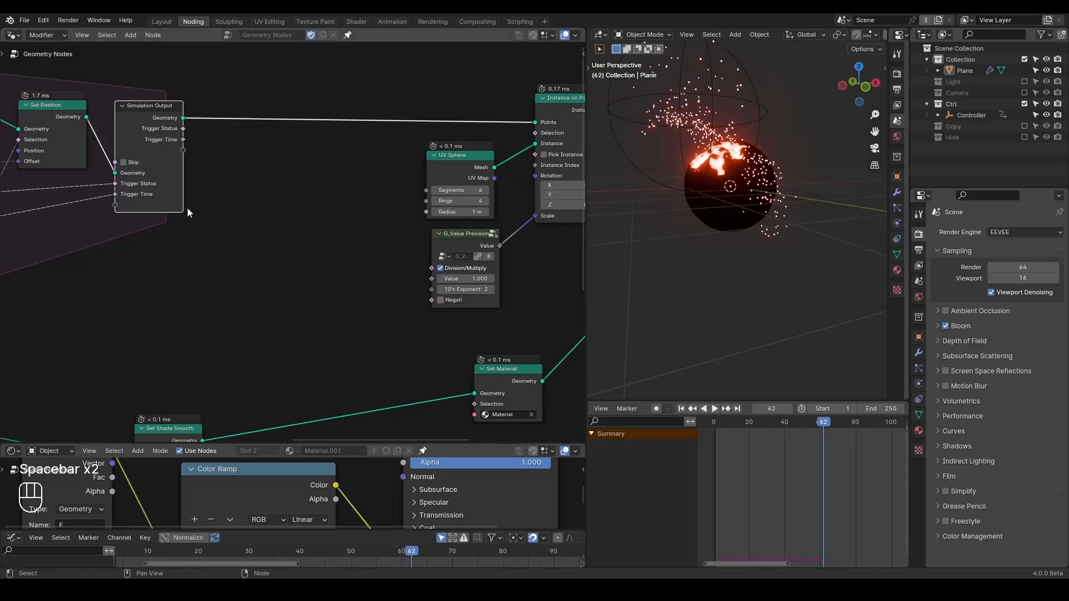
pyautogui.hotkey('shift', 'space')
# Add a Scene Time node below the Simulation Output node.
pyautogui.moveTo(152, 232); pyautogui.dragTo(111, 222, button='middle')
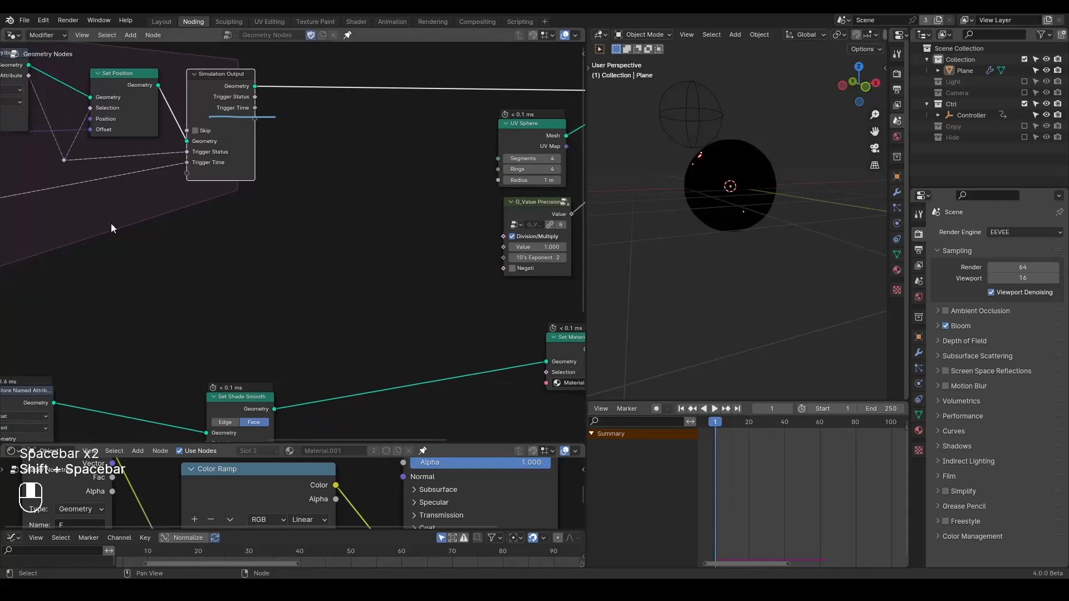
pyautogui.hotkey('ctrl', 'a')
pyautogui.write('scene')
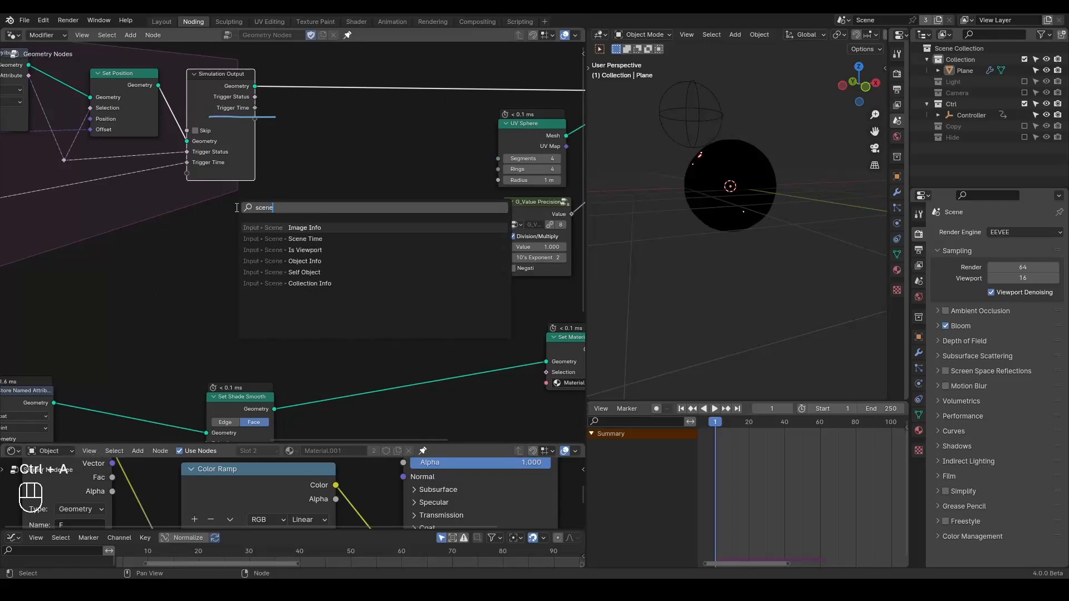
pyautogui.press('Return')
pyautogui.click(202, 206)
pyautogui.scroll(2, 276, 250)
pyautogui.moveTo(281, 246); pyautogui.dragTo(235, 272, button='middle')
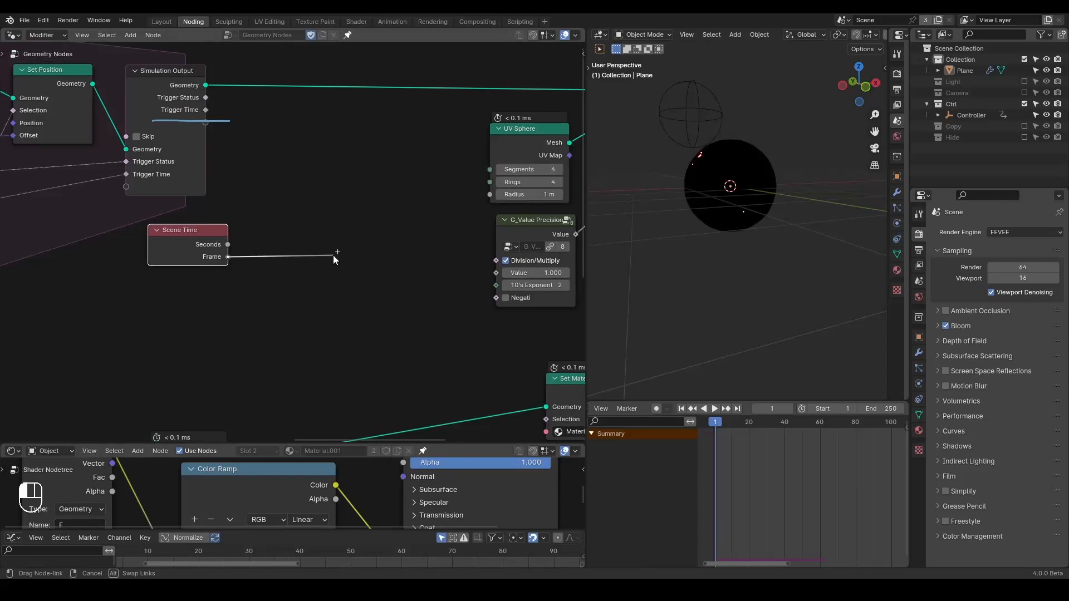
# Add a Subtract math node that subtracts the Simulation Output's Trigger Time from the Scene Time's Frame.
pyautogui.hotkey('shift', 'a')
pyautogui.write('subtr')
pyautogui.press('Return')
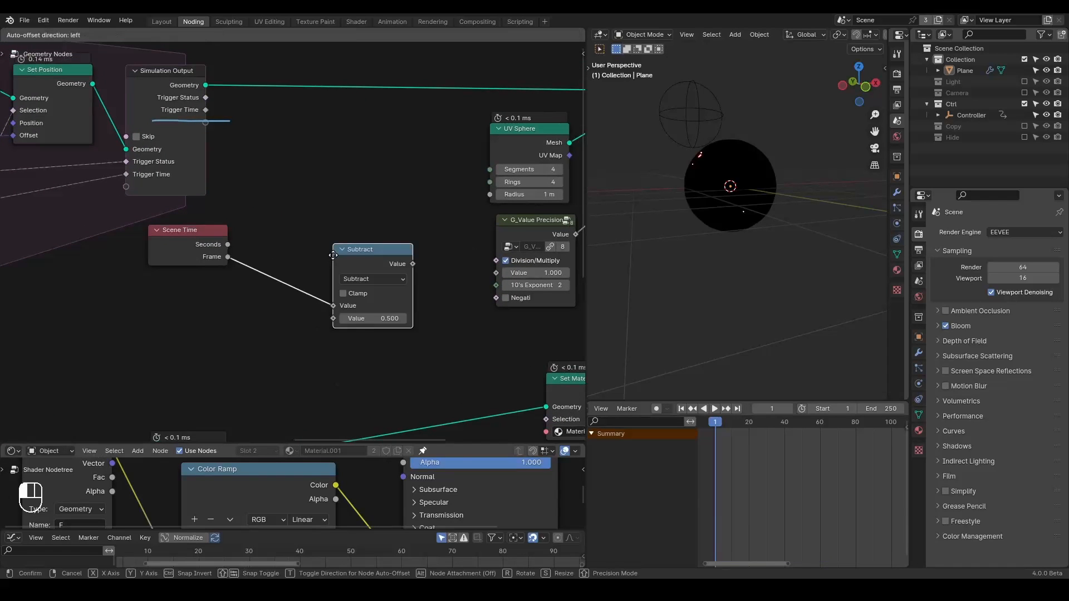
pyautogui.click(279, 197)
pyautogui.moveTo(228, 256); pyautogui.dragTo(279, 248)
pyautogui.moveTo(205, 110); pyautogui.dragTo(278, 260)
# Erase the annotation and rearrange the Scene Time and Subtract nodes below the Simulation Output.
pyautogui.moveTo(307, 204); pyautogui.dragTo(303, 248)
pyautogui.press('d')
pyautogui.moveTo(245, 112); pyautogui.dragTo(152, 121, button='right')
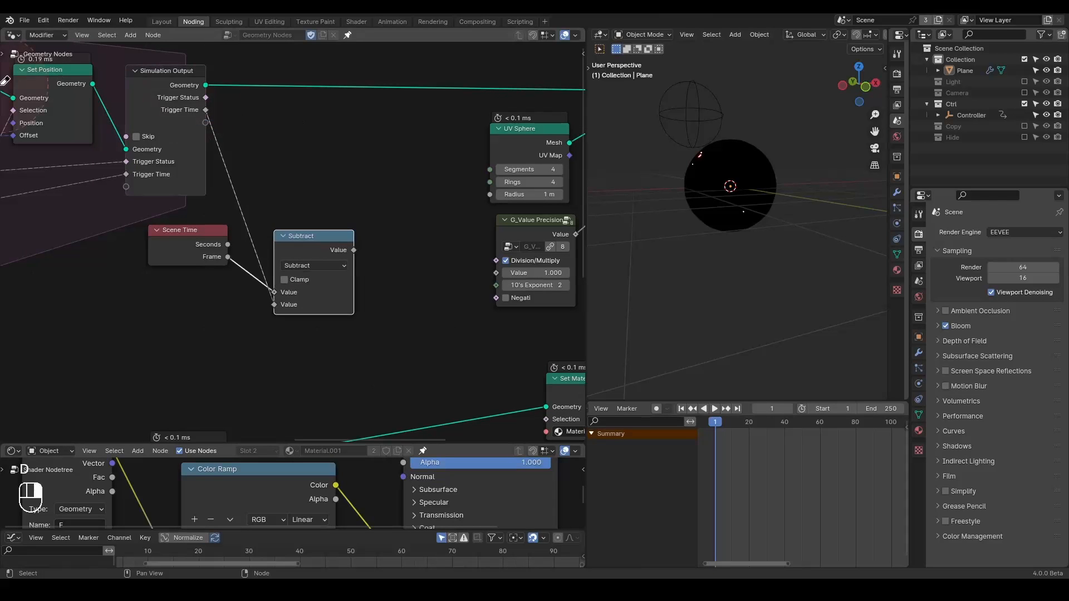
pyautogui.moveTo(367, 225); pyautogui.dragTo(300, 216, button='middle')
pyautogui.moveTo(148, 240); pyautogui.dragTo(116, 267)
pyautogui.moveTo(268, 246); pyautogui.dragTo(247, 249)
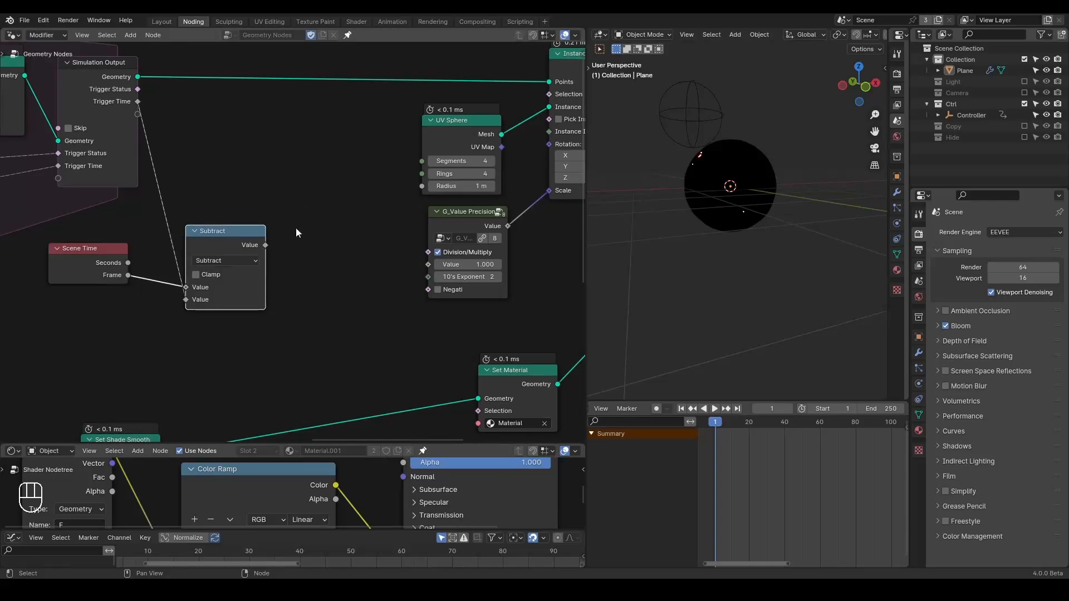
# Move the instancing, material and join nodes farther along the tree to make room after the Subtract node.
pyautogui.scroll(-5, 167, 268)
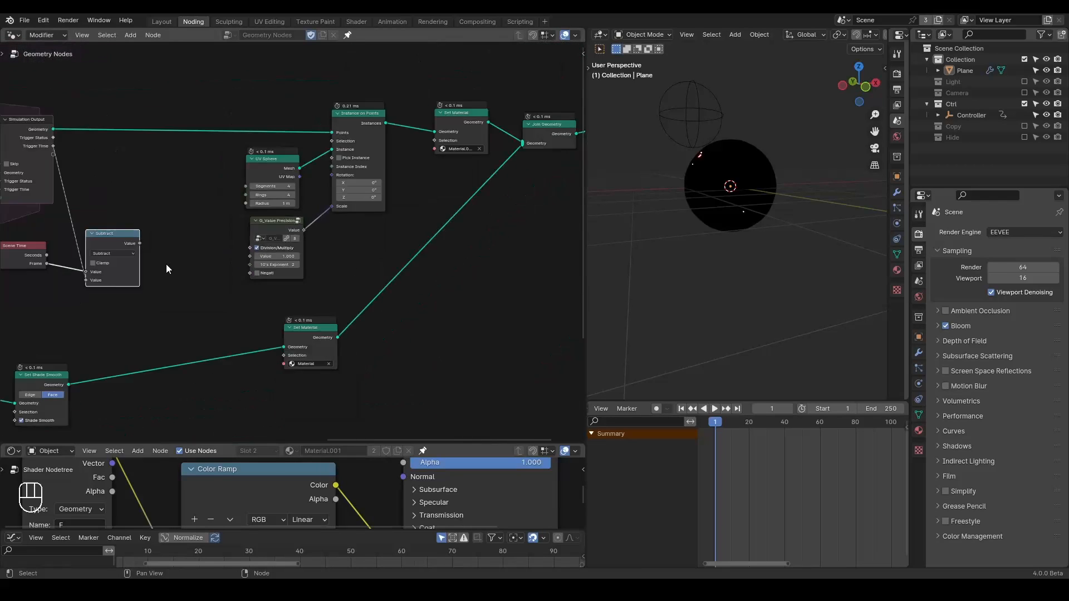
pyautogui.moveTo(226, 98); pyautogui.dragTo(574, 346)
pyautogui.press('g')
pyautogui.click(351, 171)
# Add a Map Range node in the free space after the Subtract node.
pyautogui.keyDown('ctrl'); pyautogui.moveTo(266, 328); pyautogui.dragTo(327, 224, button='middle'); pyautogui.keyUp('ctrl')
pyautogui.hotkey('shift', 'a')
pyautogui.write('mapran')
pyautogui.press('Return')
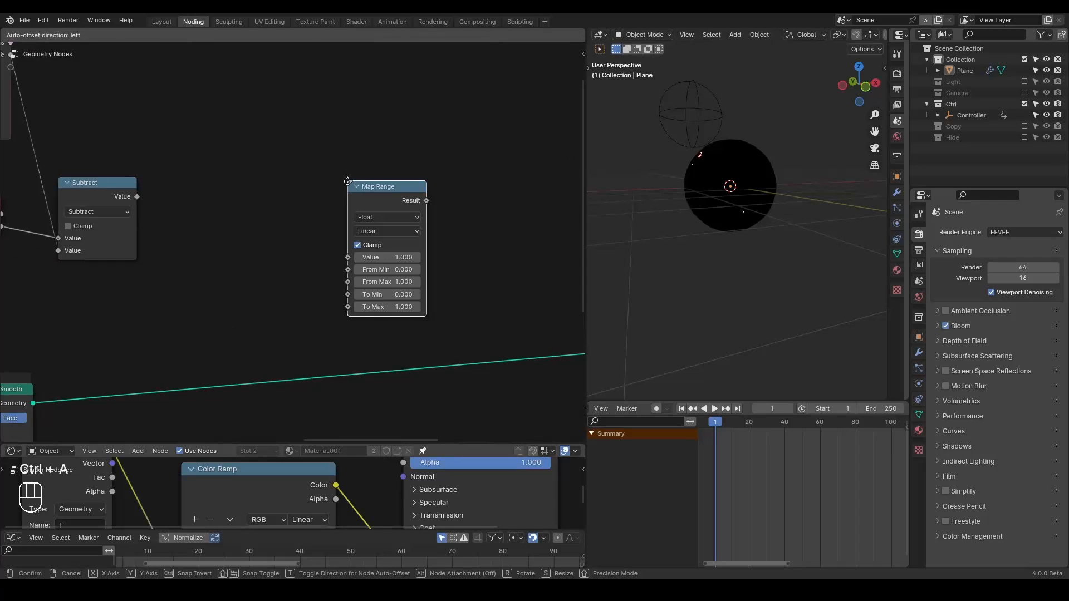
pyautogui.click(347, 146)
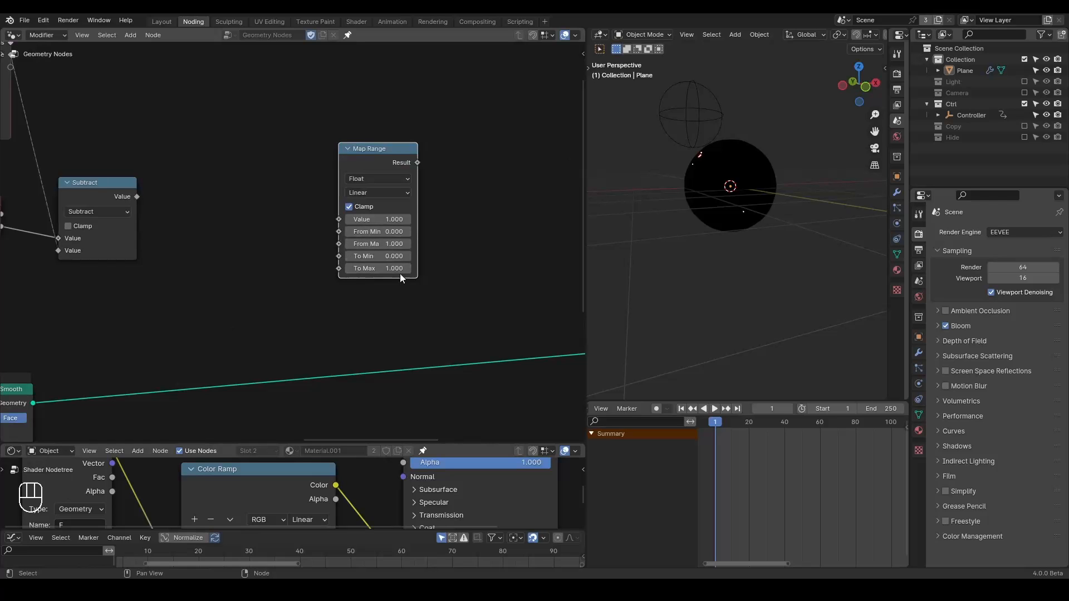
pyautogui.moveTo(375, 150); pyautogui.dragTo(404, 160)
# Add a G_Time Falloff node and connect the Subtract node's Value to its Time input.
pyautogui.hotkey('ctrl', 'a')
pyautogui.write('time')
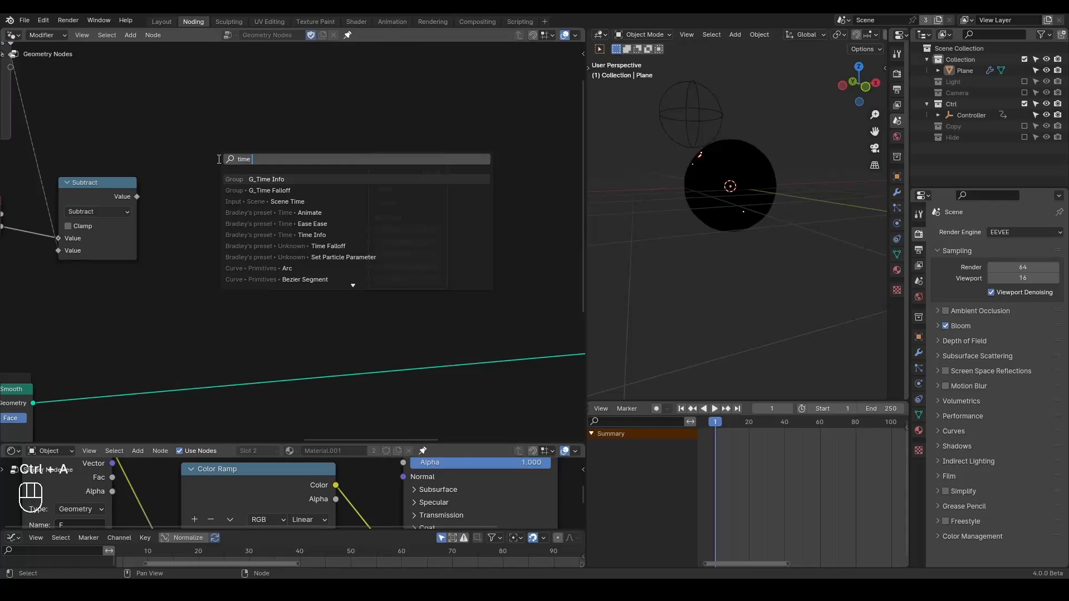
pyautogui.press('Down')
pyautogui.press('Return')
pyautogui.click(214, 161)
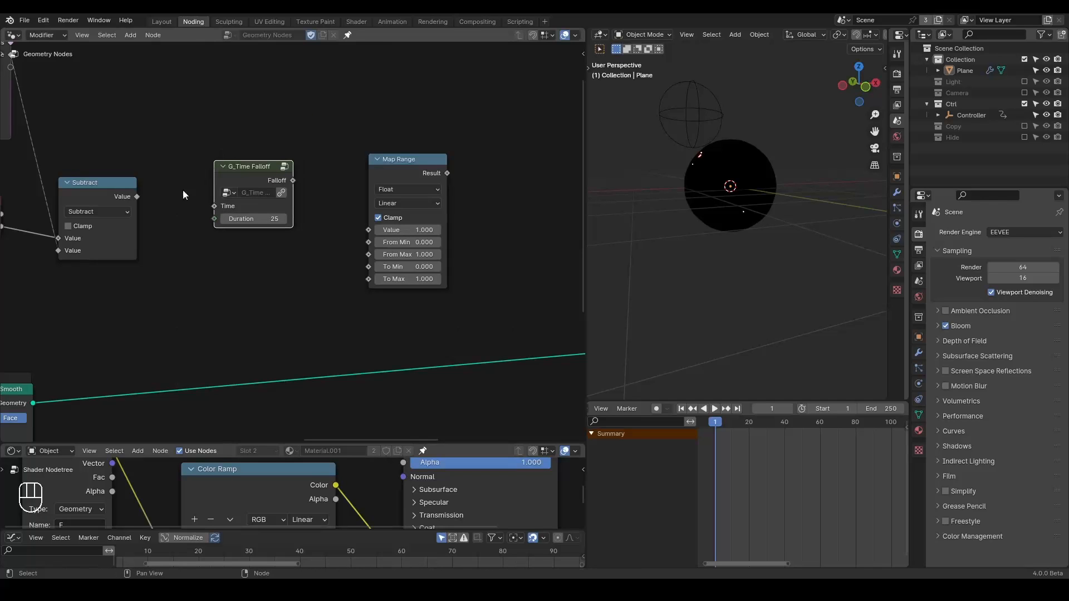
pyautogui.moveTo(136, 198); pyautogui.dragTo(215, 207)
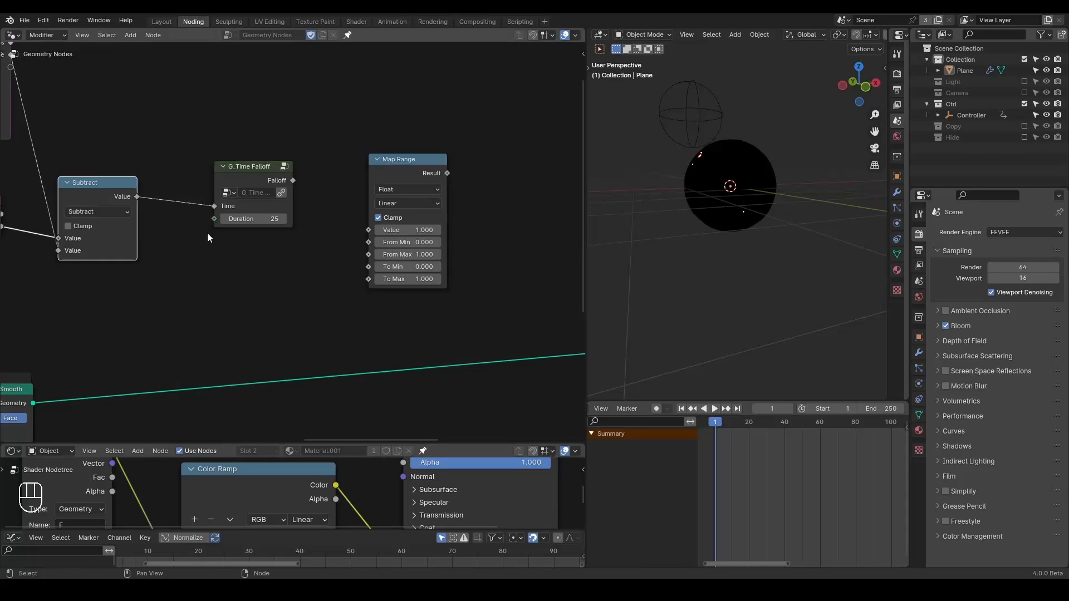
# Set the Map Range node's From Max to 25 and move the node next to G_Time Falloff.
pyautogui.write('25')
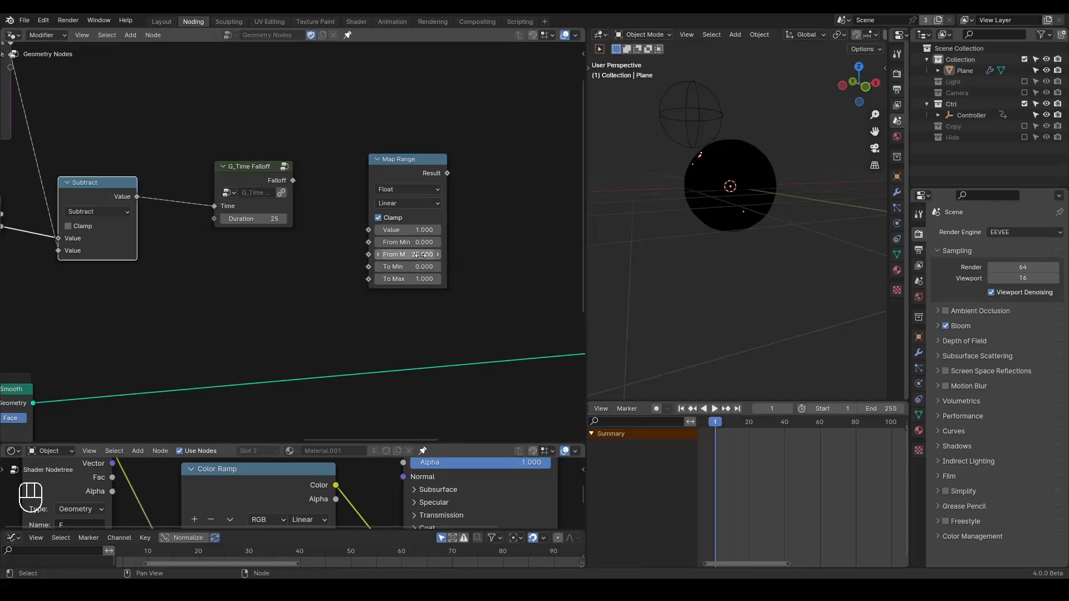
pyautogui.scroll(-2, 271, 207)
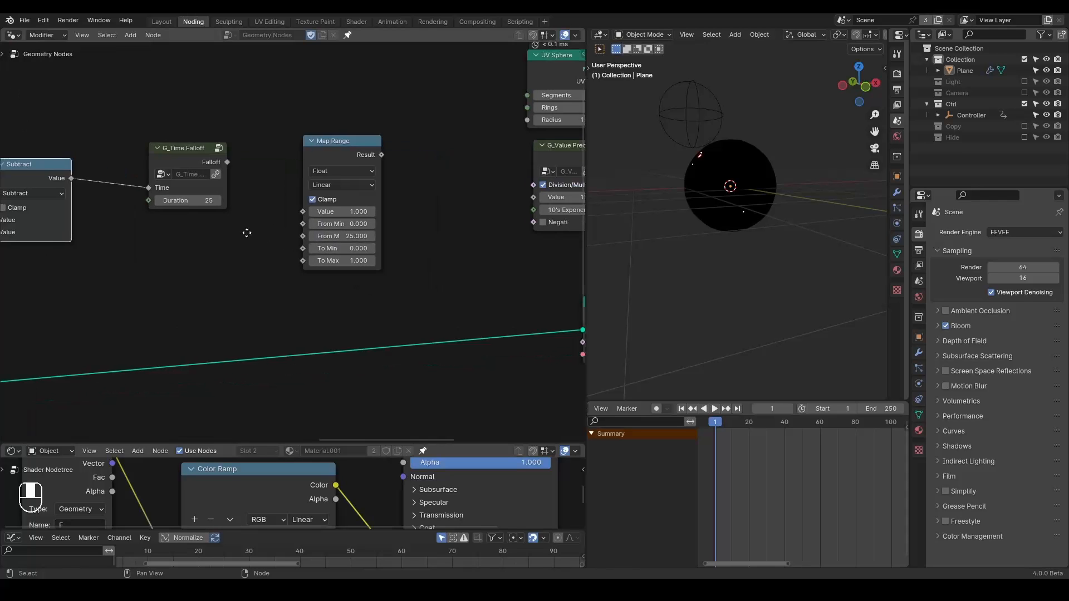
pyautogui.moveTo(312, 167); pyautogui.dragTo(238, 195)
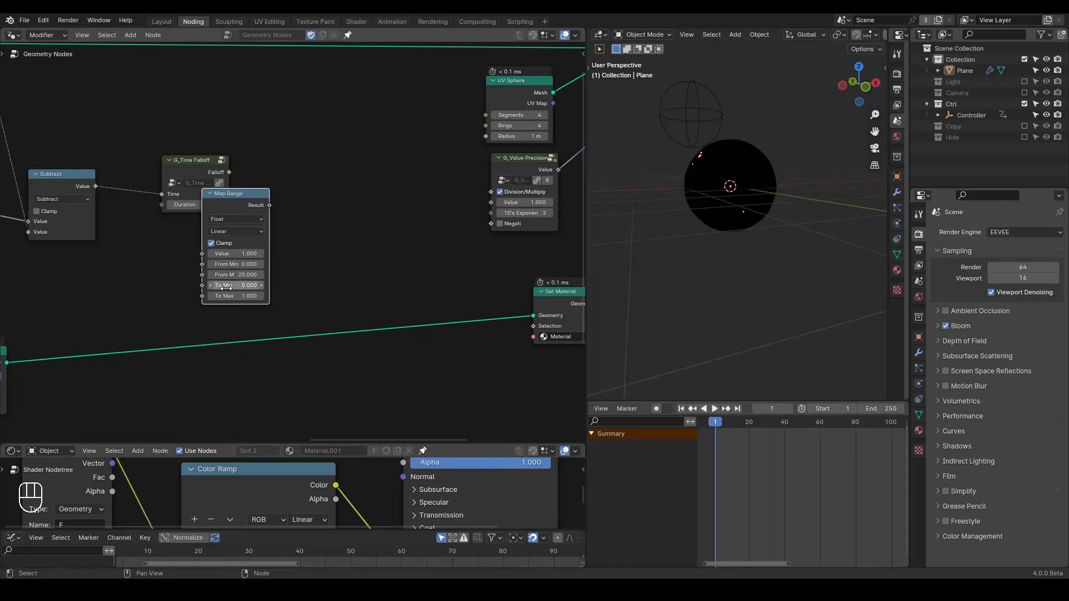
# Connect G_Time Falloff's Falloff to G_Value Precision's Value, play the animation to check the particle scale, and return to frame 1.
pyautogui.moveTo(228, 174); pyautogui.dragTo(492, 202)
pyautogui.hotkey('shift', 'space')
pyautogui.press('space')
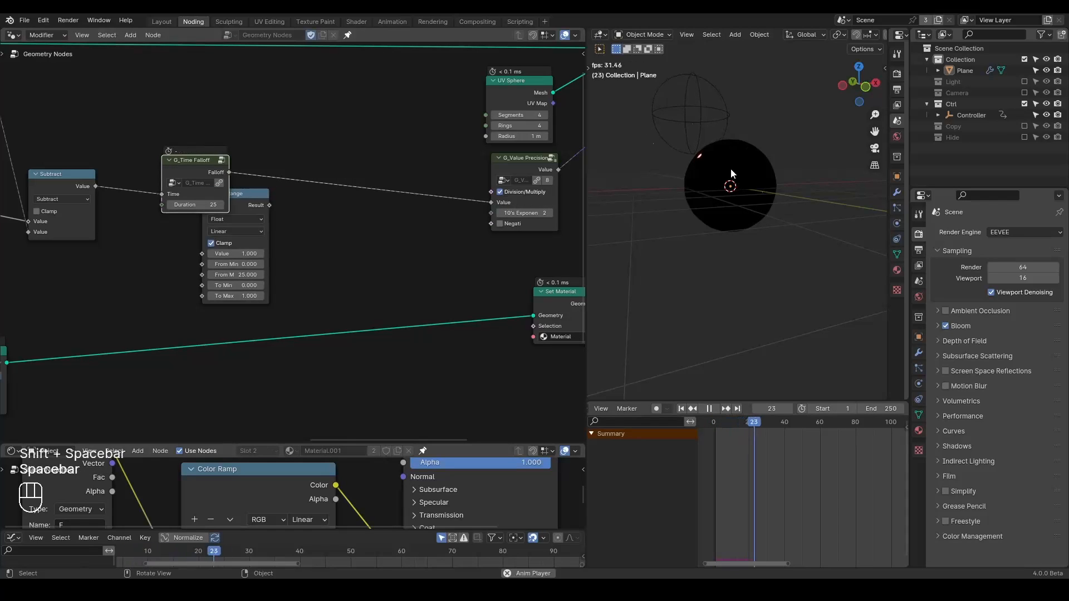
pyautogui.press('space')
pyautogui.moveTo(731, 167); pyautogui.dragTo(725, 191, button='middle')
pyautogui.hotkey('shift', 'space')
# Switch the viewport to solid shading, play the animation to frame 90, and select the Plane object's particles.
pyautogui.press('z')
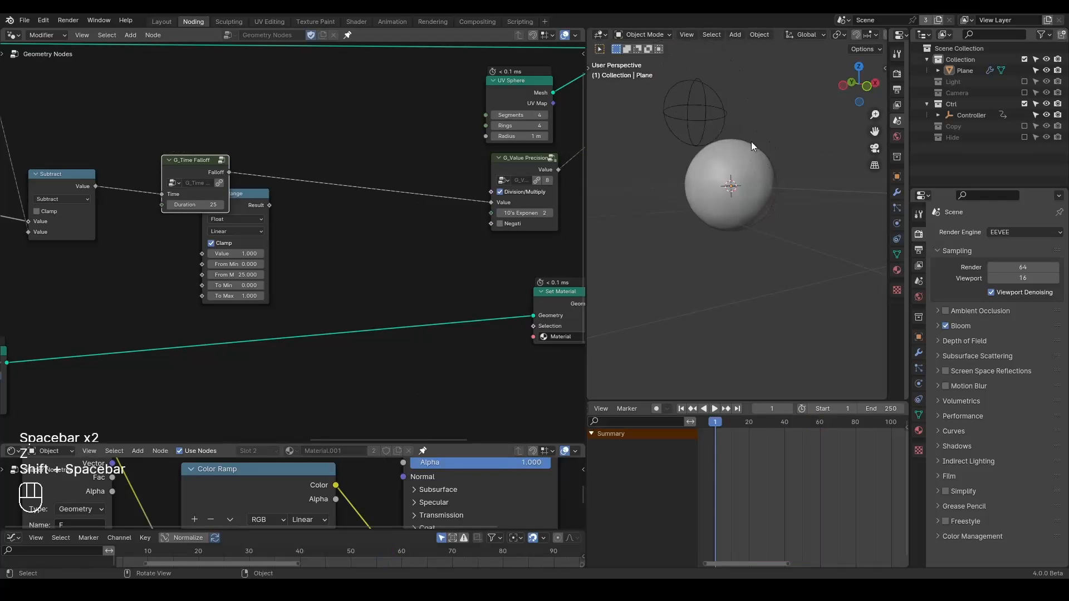
pyautogui.press('space')
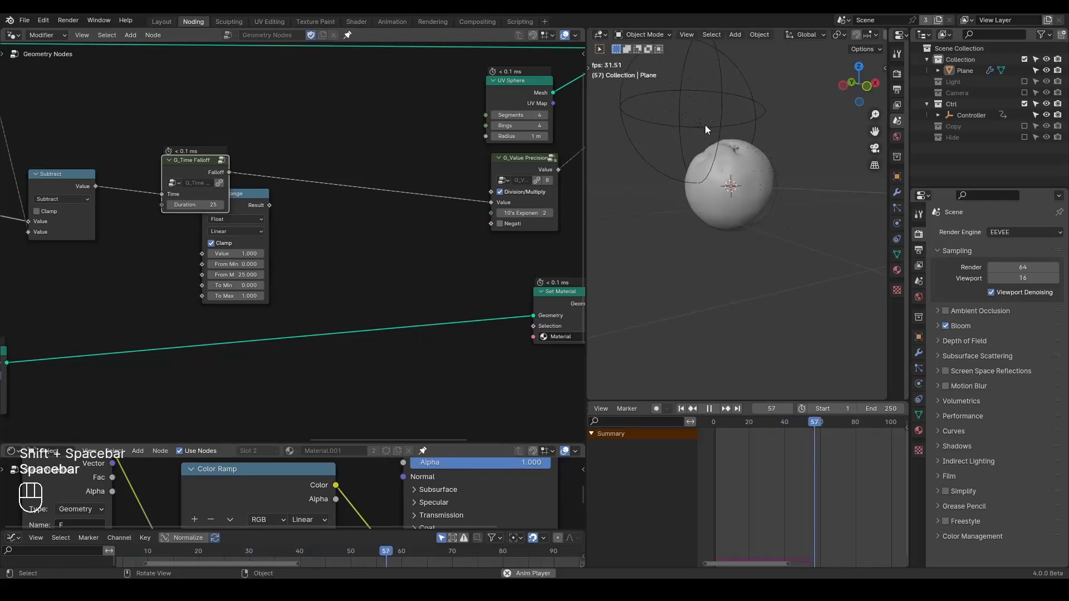
pyautogui.press('space')
pyautogui.click(704, 111)
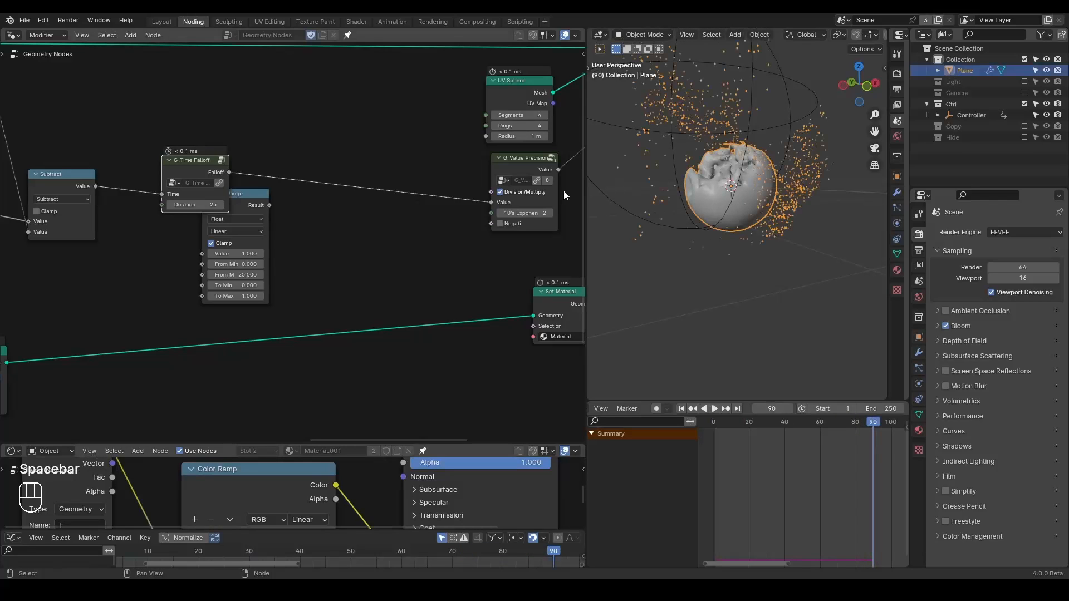
# Insert a G_Remap 0-1 node before G_Value Precision with To Max 3.2, and move the Map Range node below G_Time Falloff.
pyautogui.hotkey('ctrl', 'a')
pyautogui.write('remap')
pyautogui.press('Return')
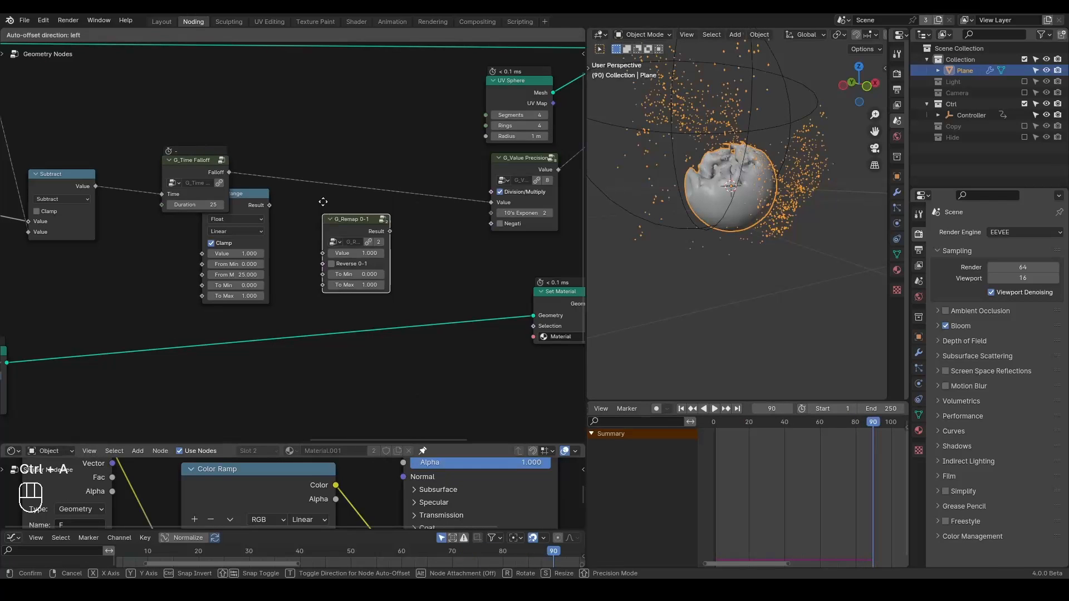
pyautogui.click(323, 154)
pyautogui.scroll(1, 343, 199)
pyautogui.moveTo(365, 221); pyautogui.dragTo(396, 221)
pyautogui.moveTo(363, 157); pyautogui.dragTo(432, 159)
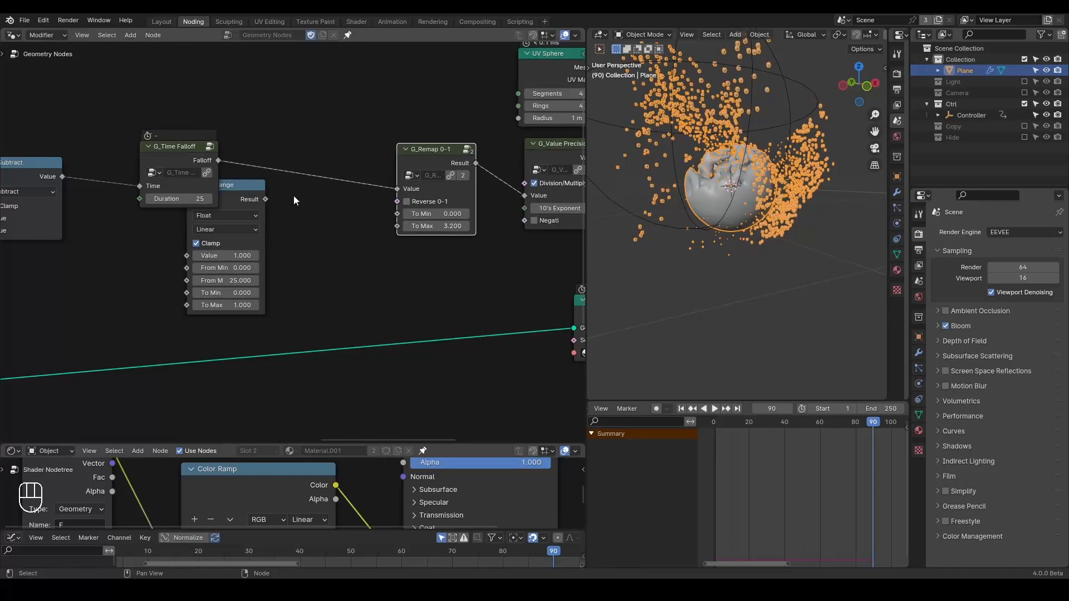
pyautogui.moveTo(240, 195); pyautogui.dragTo(165, 229)
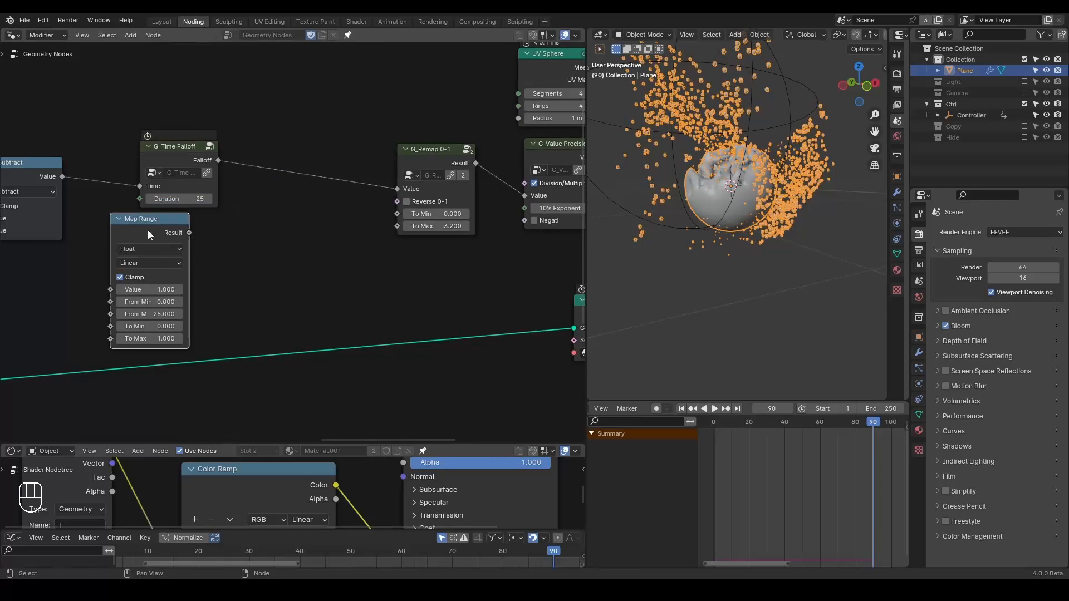
# Sketch and erase an annotation above the falloff link, and insert a Float Curve node between G_Time Falloff and G_Remap 0-1.
pyautogui.click(227, 129)
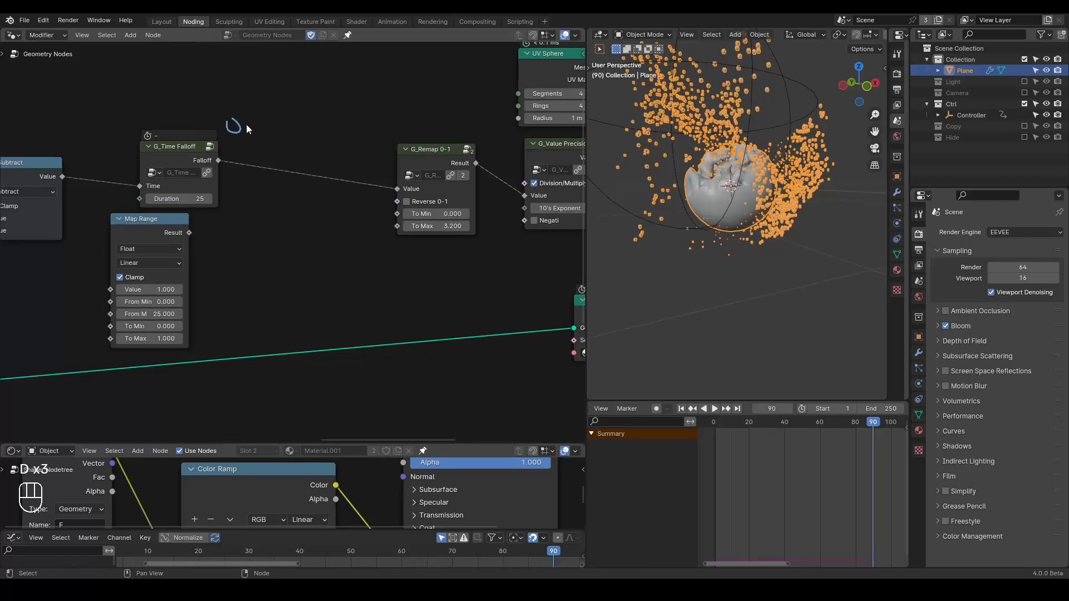
pyautogui.moveTo(279, 92); pyautogui.dragTo(334, 133, button='right')
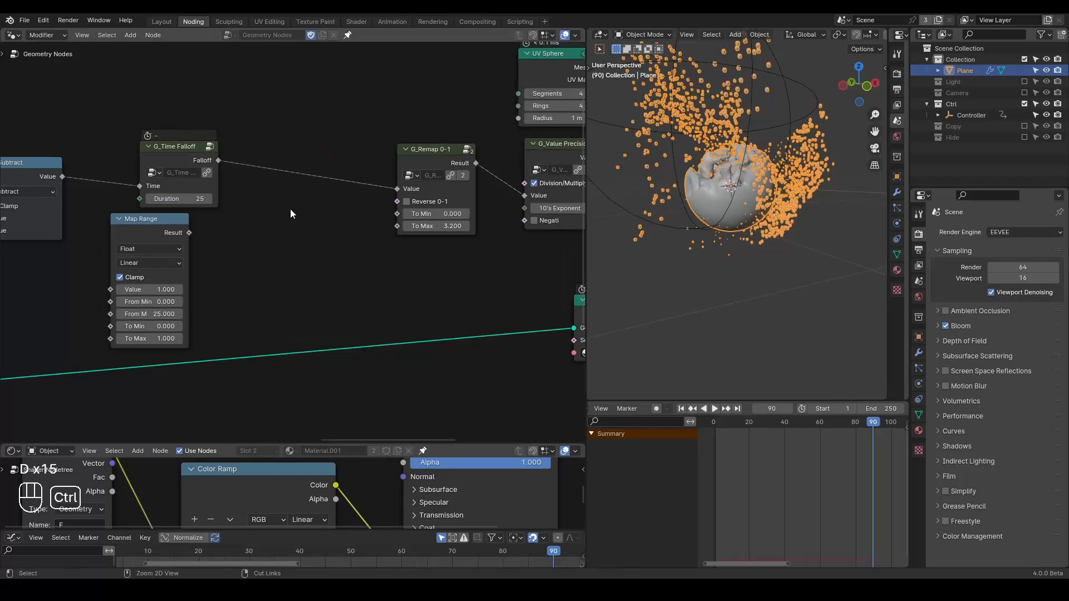
pyautogui.hotkey('ctrl', 'a')
pyautogui.write('float')
pyautogui.press('Down')
pyautogui.press('Return')
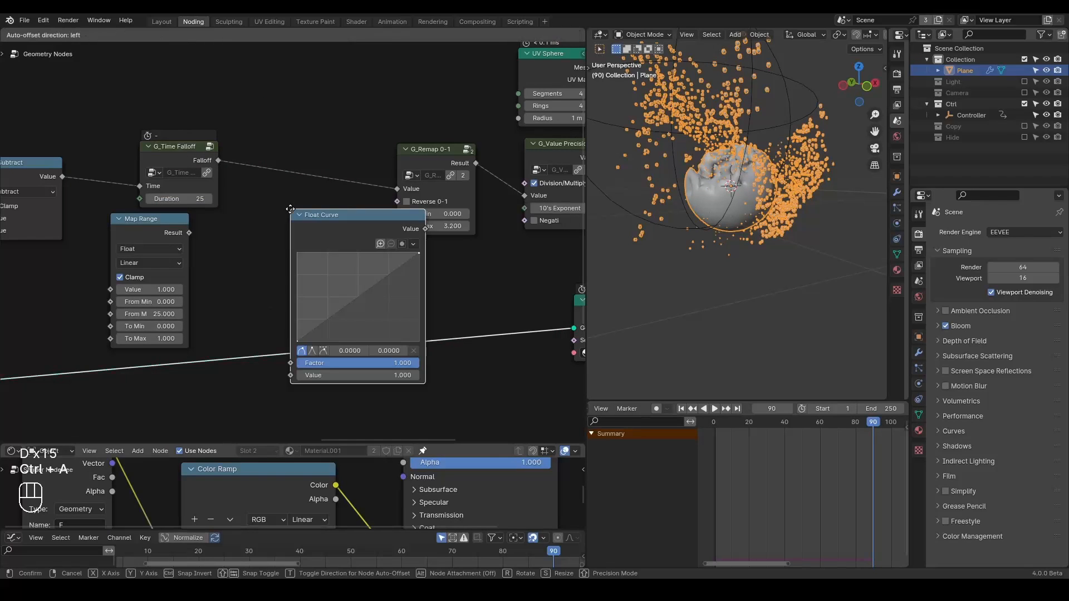
pyautogui.click(265, 171)
pyautogui.moveTo(168, 234); pyautogui.dragTo(127, 236)
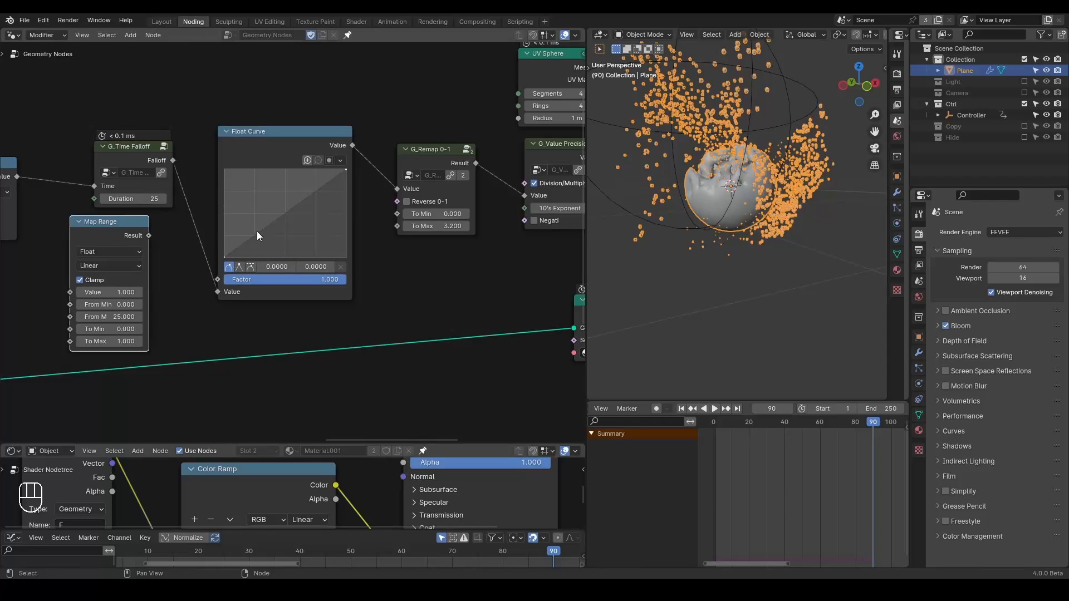
# Shape the Float Curve to rise early and fall near the end, with points at about (0.67, 0.95) and (0.85, 0.14).
pyautogui.moveTo(263, 231); pyautogui.dragTo(266, 177)
pyautogui.moveTo(347, 171); pyautogui.dragTo(341, 240)
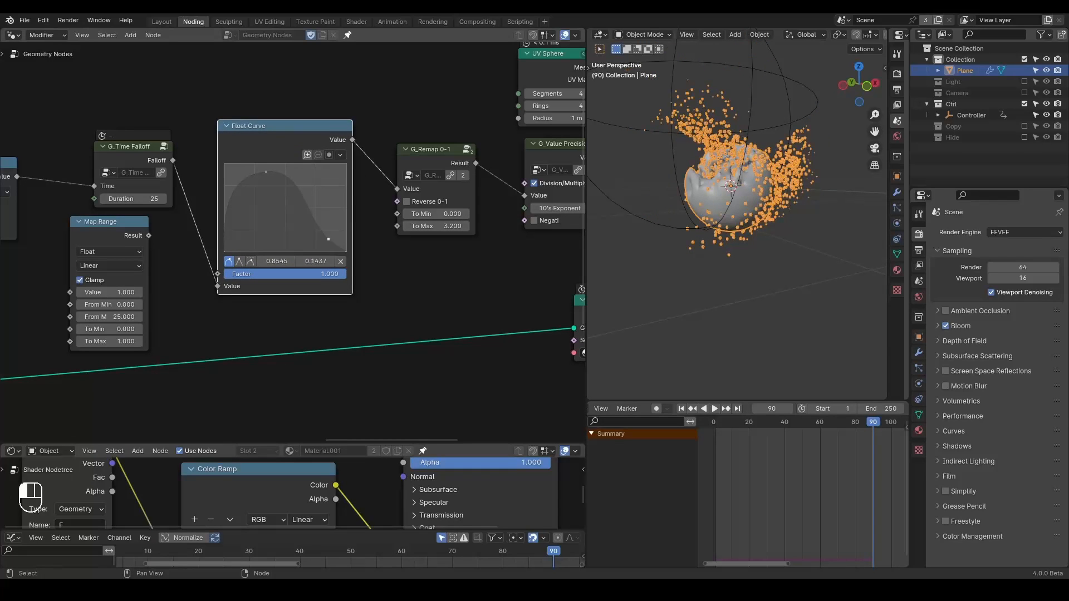
pyautogui.moveTo(267, 173); pyautogui.dragTo(305, 167)
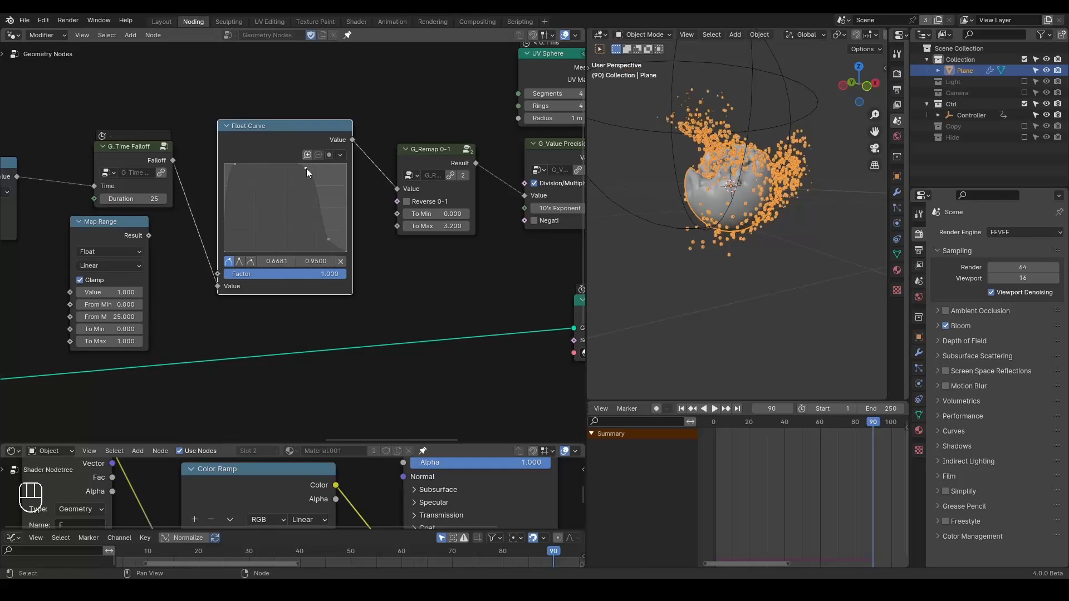
# Set the Float Curve point at about (0.09, 1.0) to auto-clamped handles and replay the particle animation from the first frame.
pyautogui.click(252, 262)
pyautogui.hotkey('shift', 'space')
pyautogui.press('space')
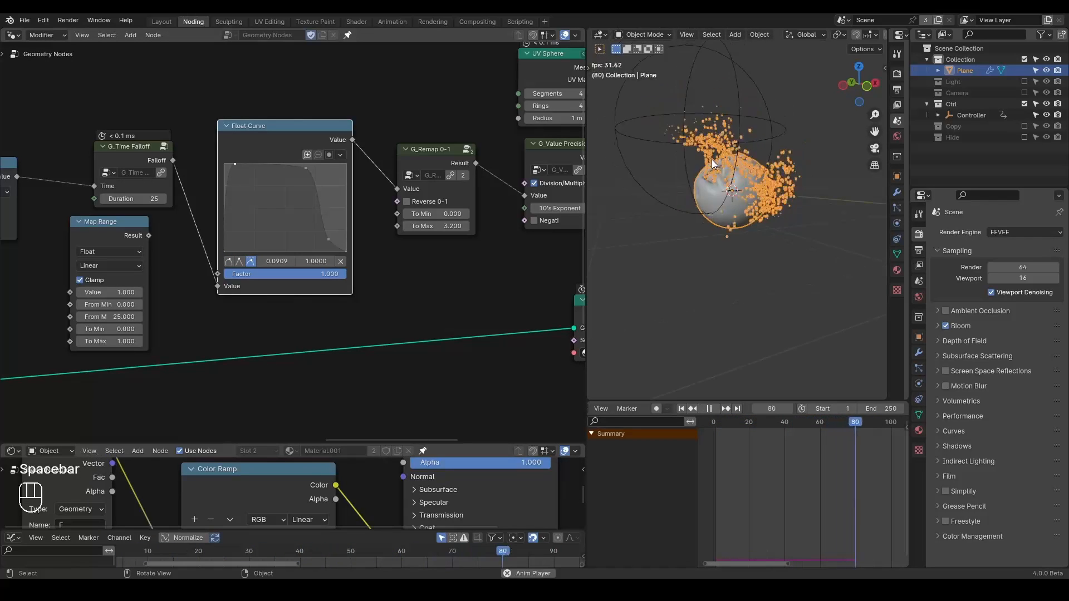
pyautogui.press('space')
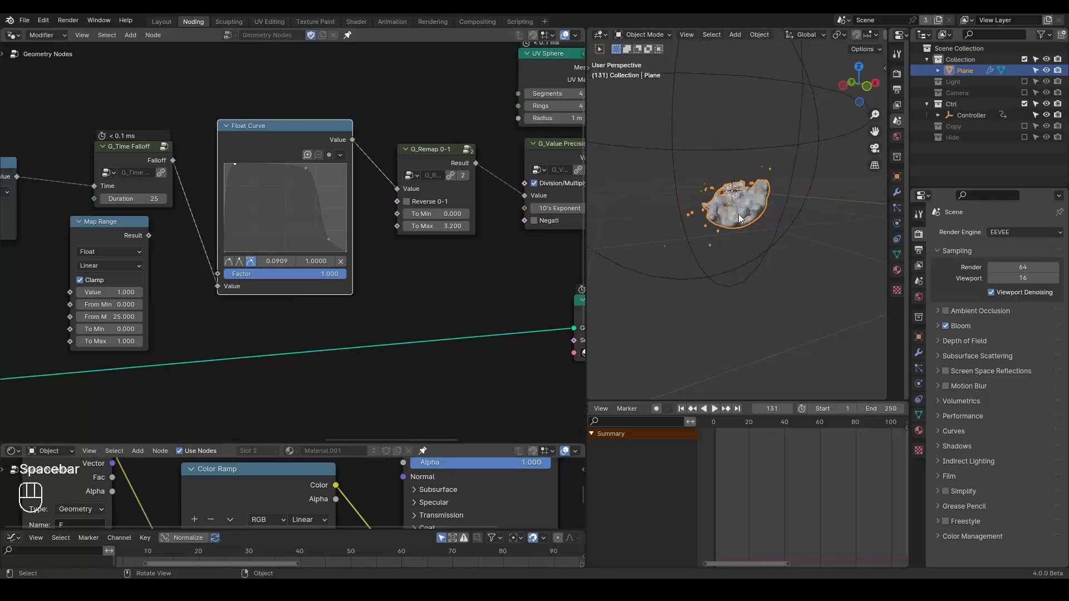
pyautogui.press('space')
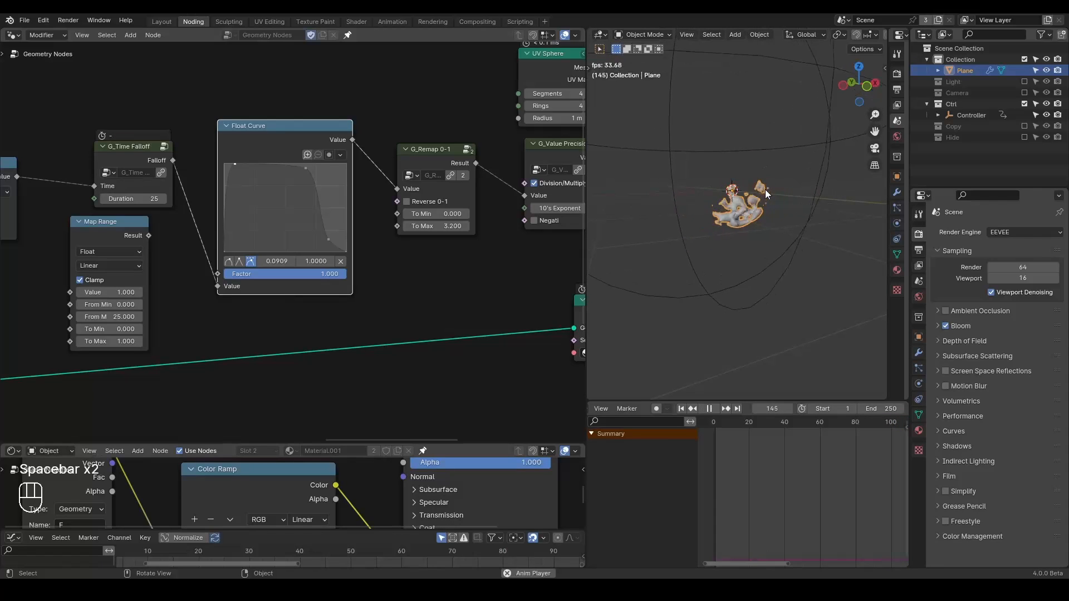
pyautogui.press('space')
pyautogui.hotkey('shift', 'space')
pyautogui.press('space')
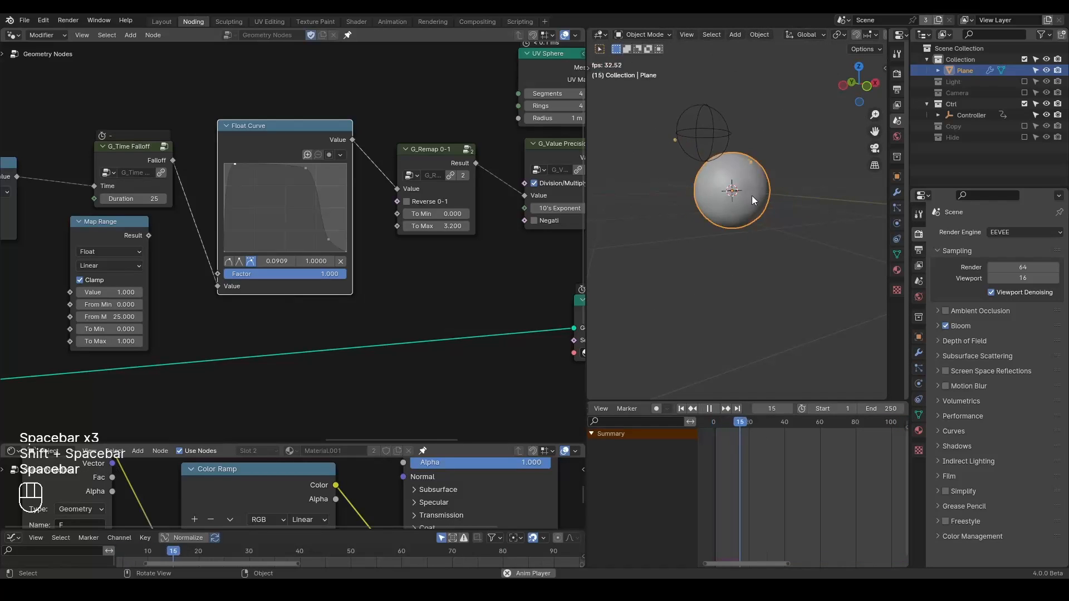
pyautogui.press('space')
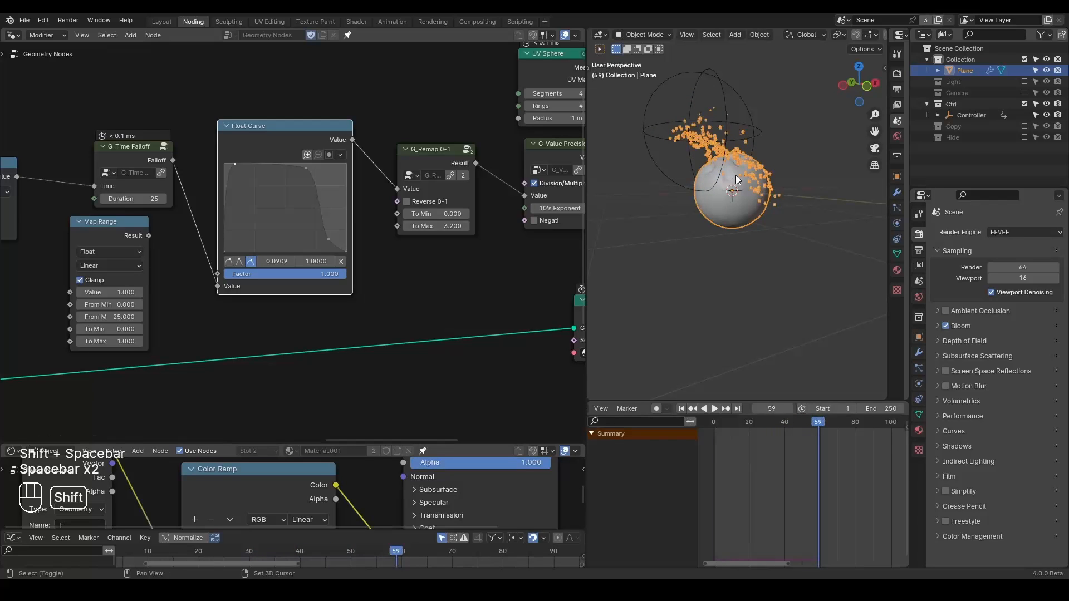
pyautogui.hotkey('shift', 'space')
# Mute the link from G_Remap 0-1 to G_Value Precision, examine the particles on the sphere, and unmute the link.
pyautogui.keyDown('ctrl'); pyautogui.scroll(-2, 459, 174); pyautogui.keyUp('ctrl')
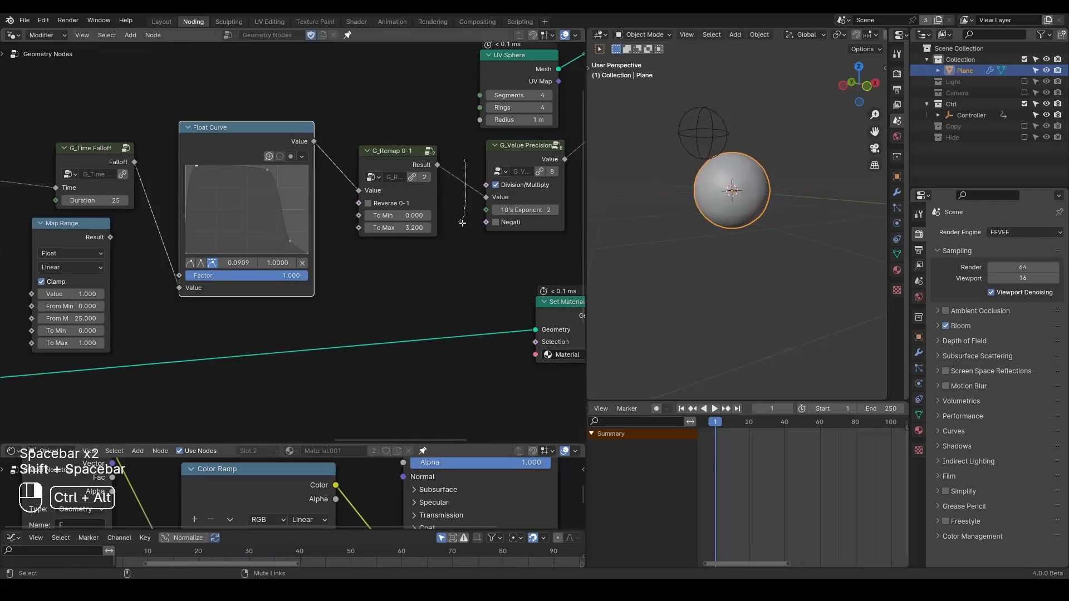
pyautogui.keyDown('ctrl'); pyautogui.keyDown('alt'); pyautogui.moveTo(459, 174); pyautogui.dragTo(471, 198, button='right'); pyautogui.keyUp('alt'); pyautogui.keyUp('ctrl')
pyautogui.keyDown('ctrl'); pyautogui.scroll(-2, 471, 198); pyautogui.keyUp('ctrl')
pyautogui.moveTo(540, 169); pyautogui.dragTo(509, 170, button='middle')
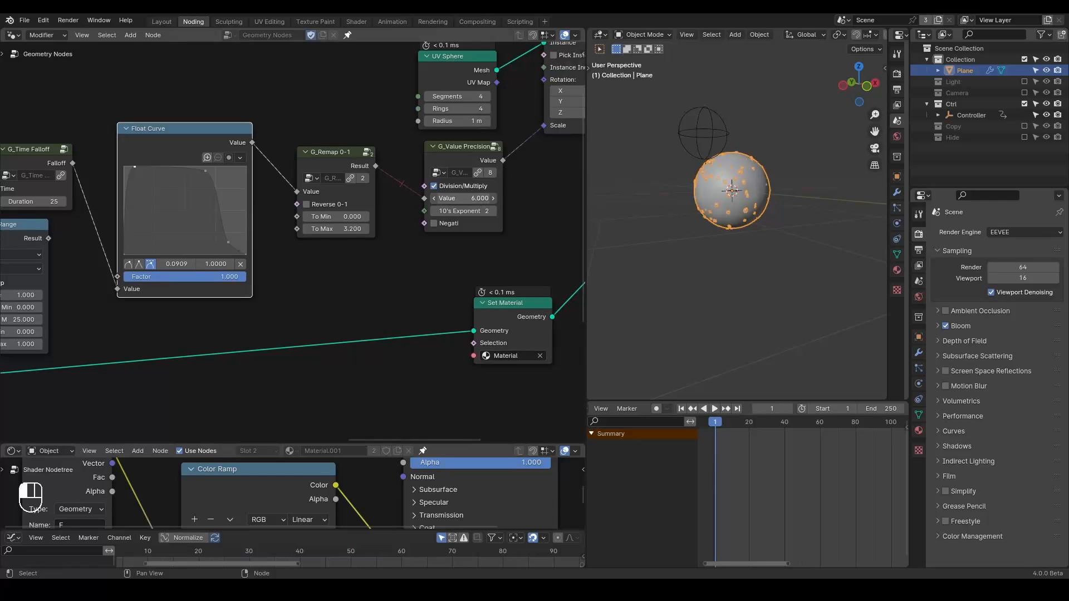
pyautogui.scroll(1, 650, 164)
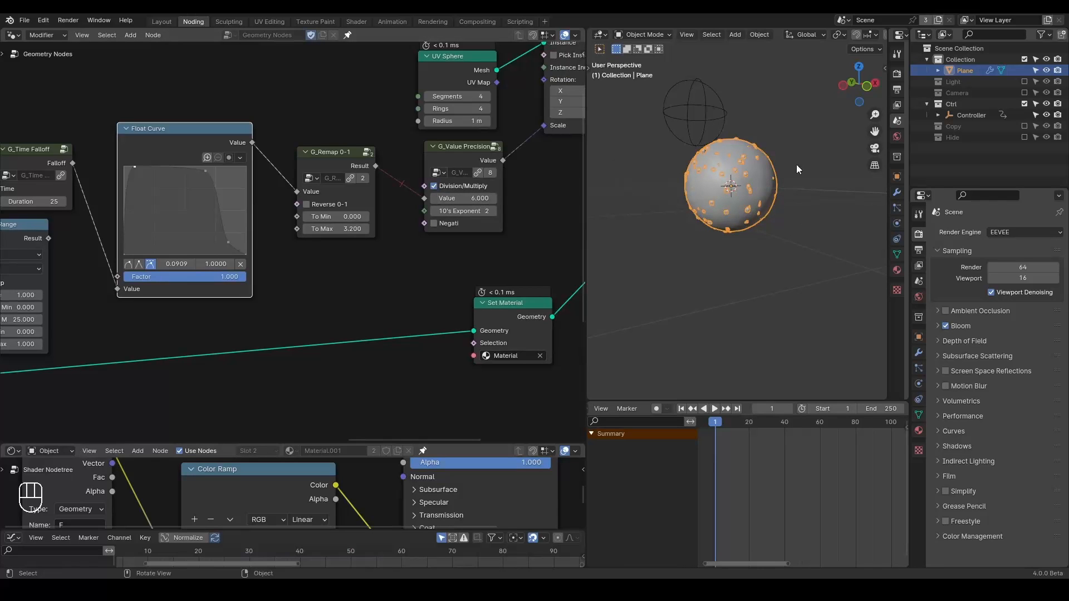
pyautogui.scroll(2, 743, 166)
pyautogui.moveTo(694, 144)
pyautogui.mouseDown(button='middle')
pyautogui.moveTo(750, 163)
pyautogui.moveTo(694, 152)
pyautogui.mouseUp(button='middle')
pyautogui.keyDown('ctrl'); pyautogui.keyDown('alt'); pyautogui.moveTo(403, 232); pyautogui.dragTo(412, 167, button='right'); pyautogui.keyUp('alt'); pyautogui.keyUp('ctrl')
pyautogui.moveTo(315, 204); pyautogui.dragTo(374, 191, button='middle')
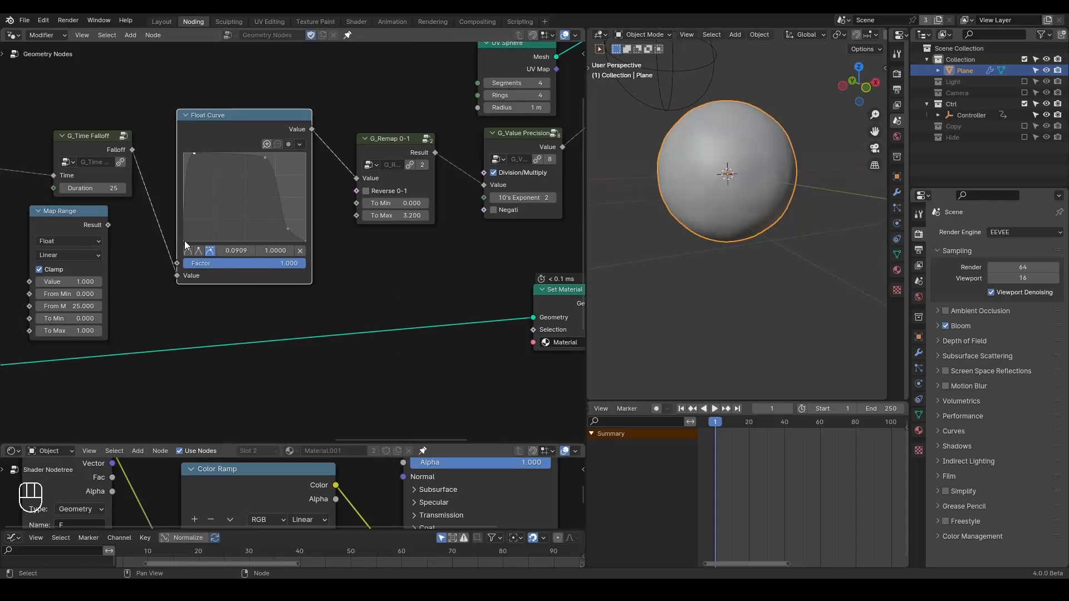
# Replay the animation several times from different angles to check the particle scaling, and pause at frame 60.
pyautogui.press('space')
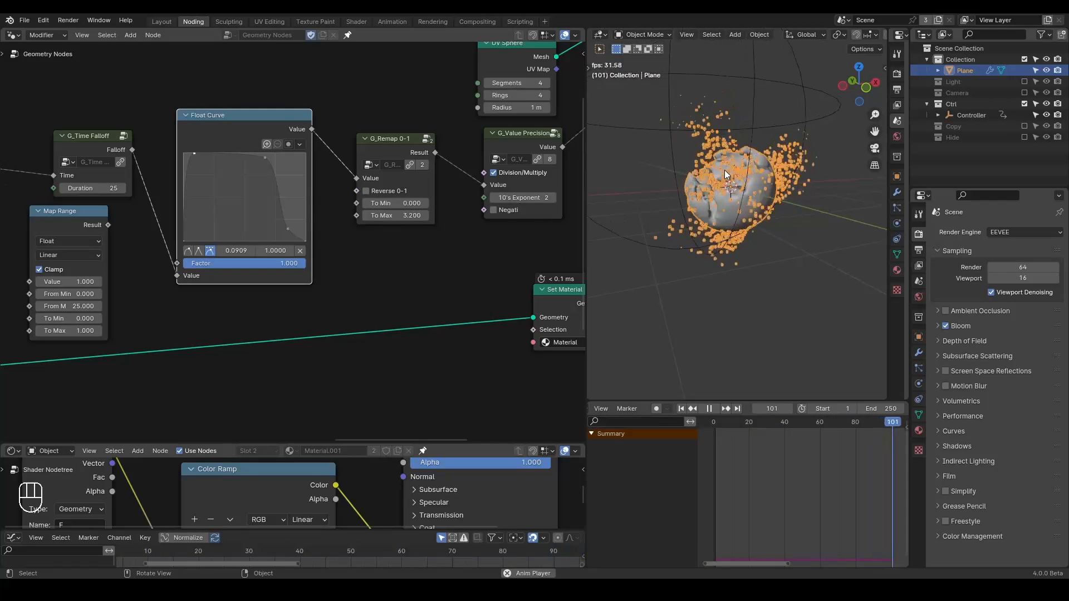
pyautogui.press('space')
pyautogui.hotkey('shift', 'space')
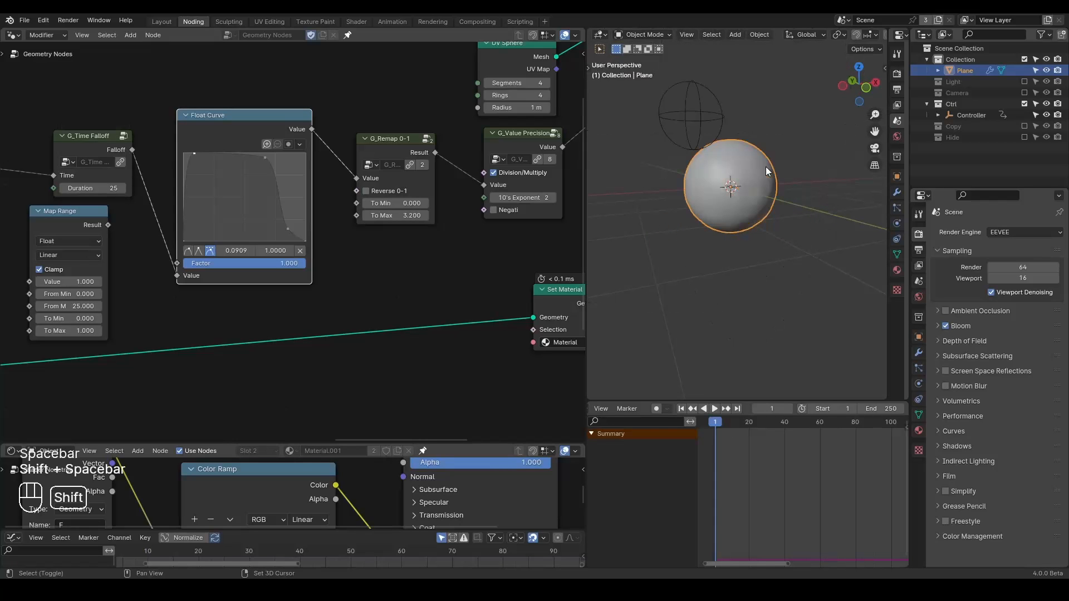
pyautogui.press('space')
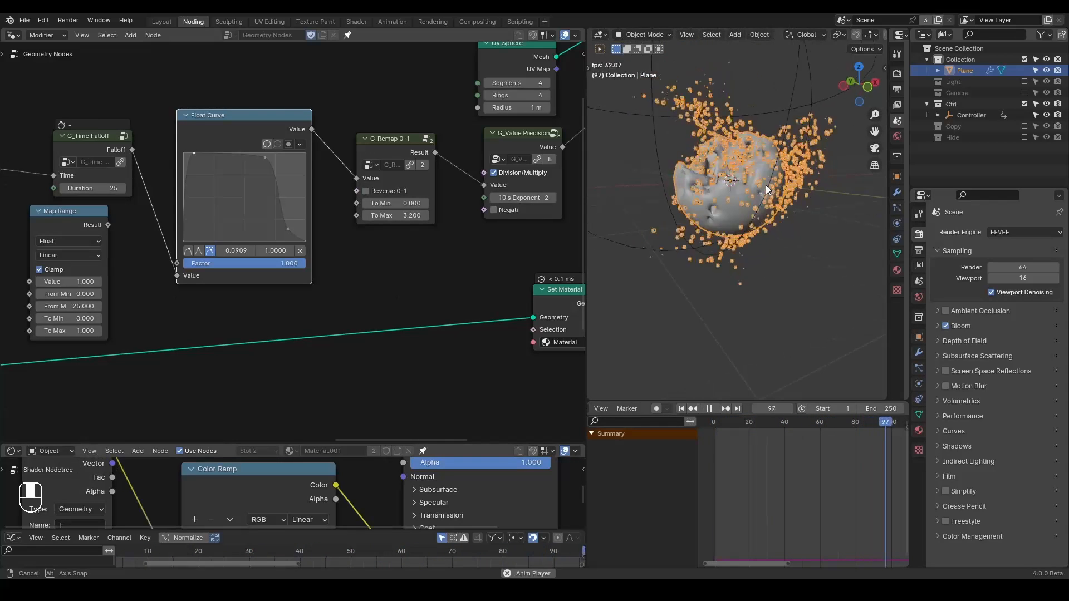
pyautogui.press('space')
pyautogui.press('space')
pyautogui.hotkey('shift', 'space')
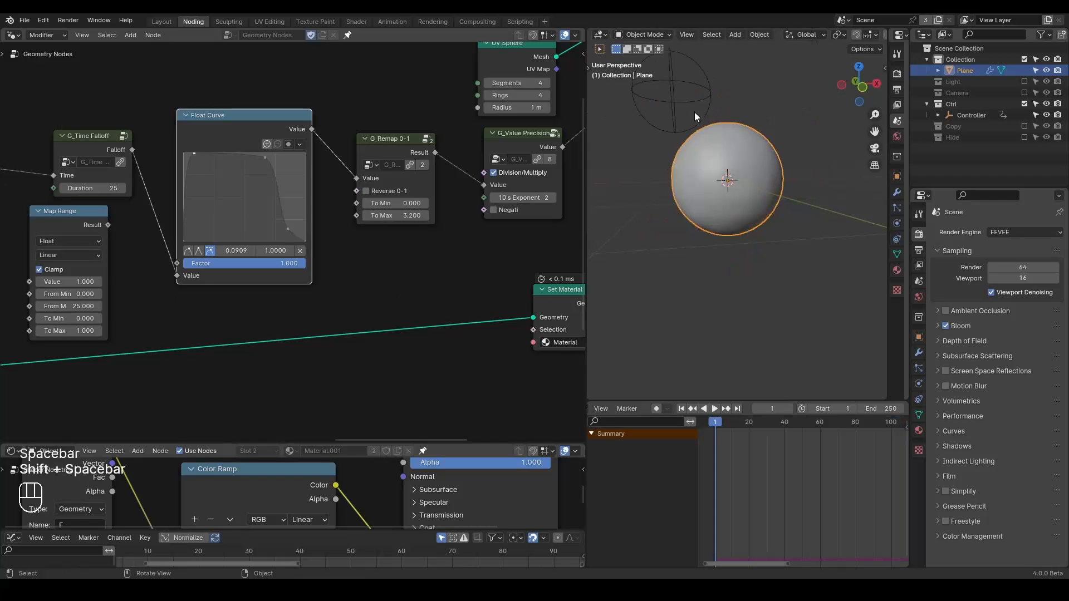
pyautogui.press('space')
pyautogui.press('space')
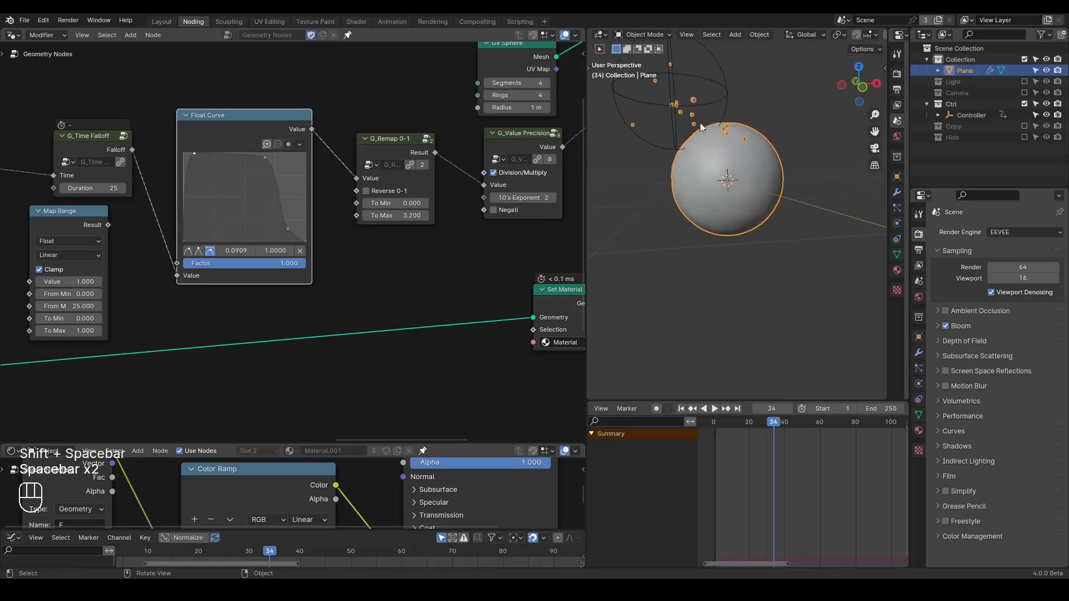
pyautogui.moveTo(708, 127); pyautogui.dragTo(709, 159, button='middle')
pyautogui.press('space')
pyautogui.press('space')
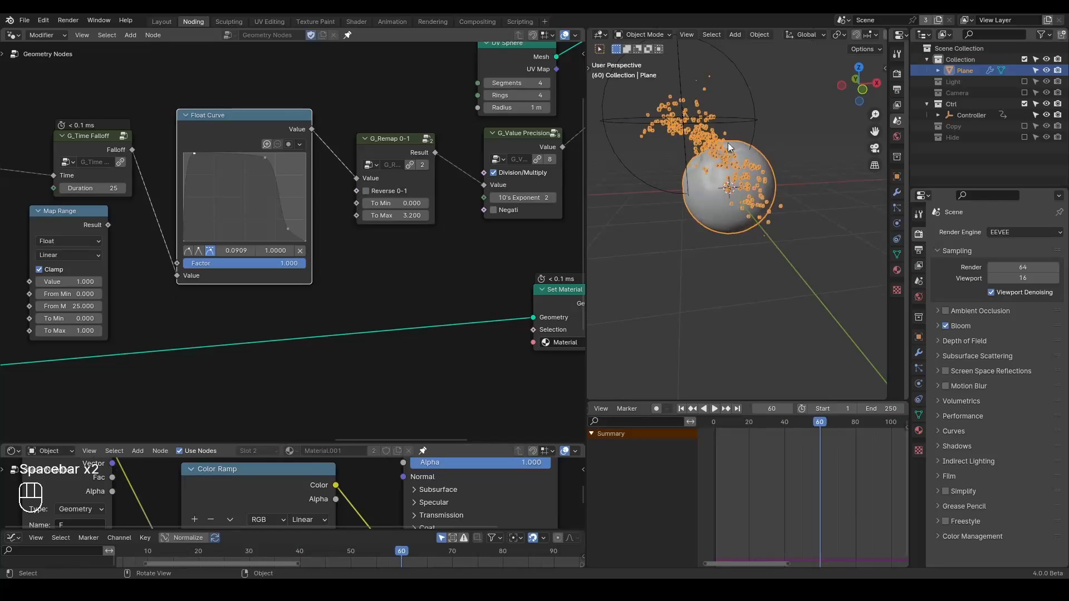
# Sketch annotation arrows pointing outward from the sphere in the viewport and erase them.
pyautogui.press('d')
pyautogui.moveTo(716, 152); pyautogui.dragTo(709, 136)
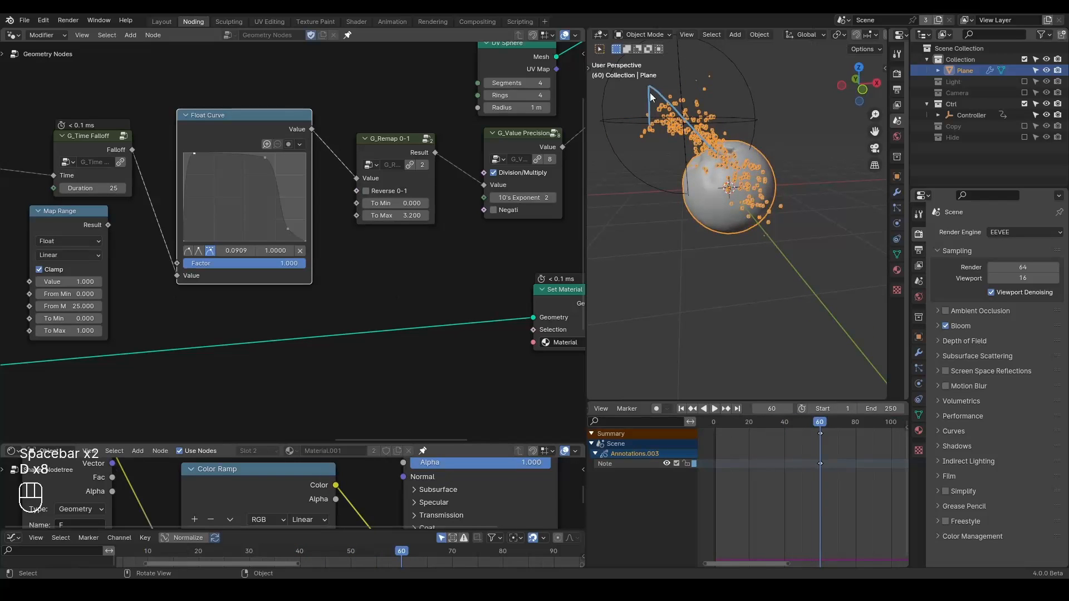
pyautogui.moveTo(706, 85); pyautogui.dragTo(712, 86)
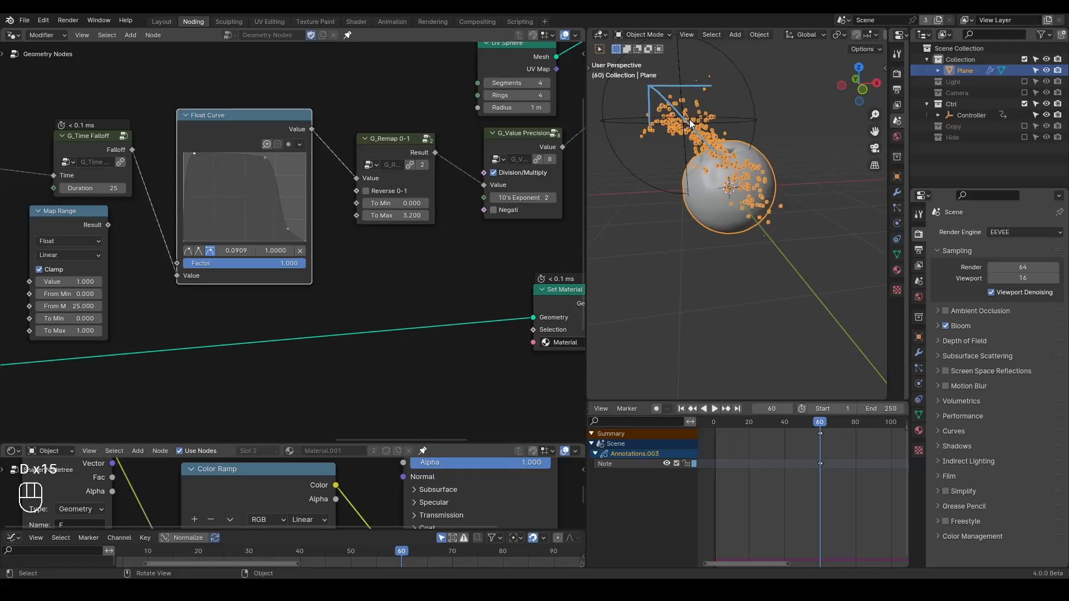
pyautogui.moveTo(732, 151)
pyautogui.mouseDown()
pyautogui.moveTo(797, 148)
pyautogui.moveTo(795, 163)
pyautogui.mouseUp()
pyautogui.moveTo(718, 174); pyautogui.dragTo(789, 254)
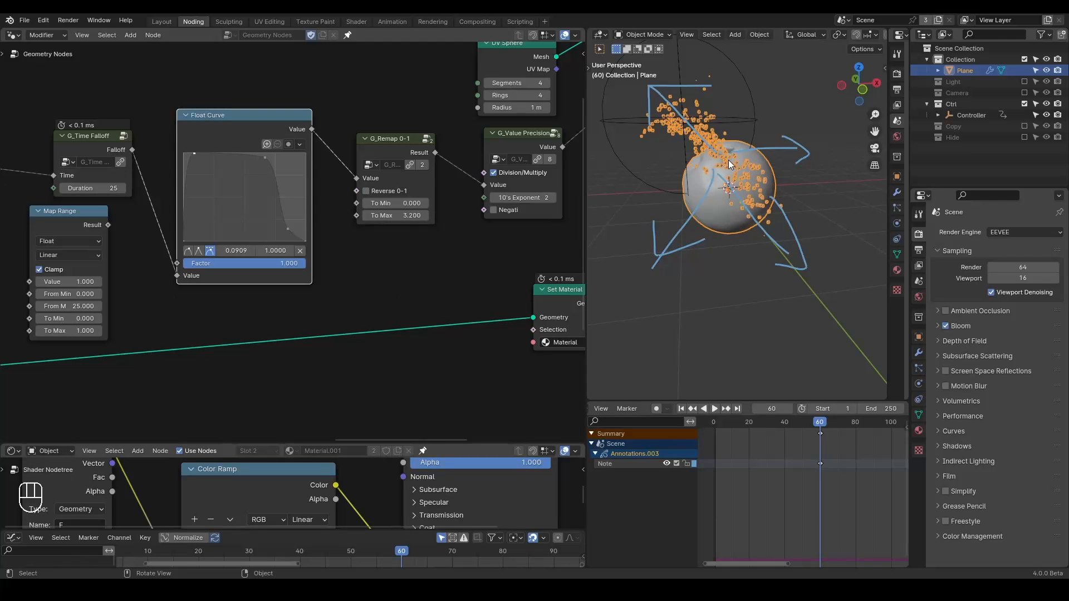
pyautogui.press('d')
pyautogui.moveTo(728, 159)
pyautogui.mouseDown(button='right')
pyautogui.moveTo(653, 199)
pyautogui.moveTo(704, 251)
pyautogui.moveTo(791, 281)
pyautogui.mouseUp(button='right')
pyautogui.press('d')
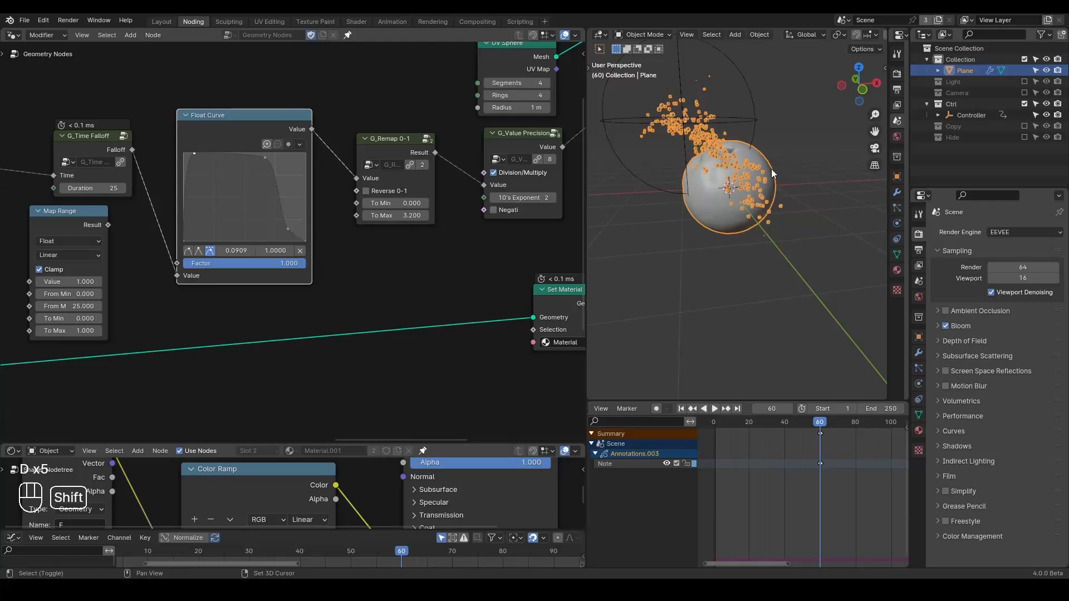
# Replay the animation from the start to examine the particle motion and return to frame 1.
pyautogui.hotkey('shift', 'space')
pyautogui.press('space')
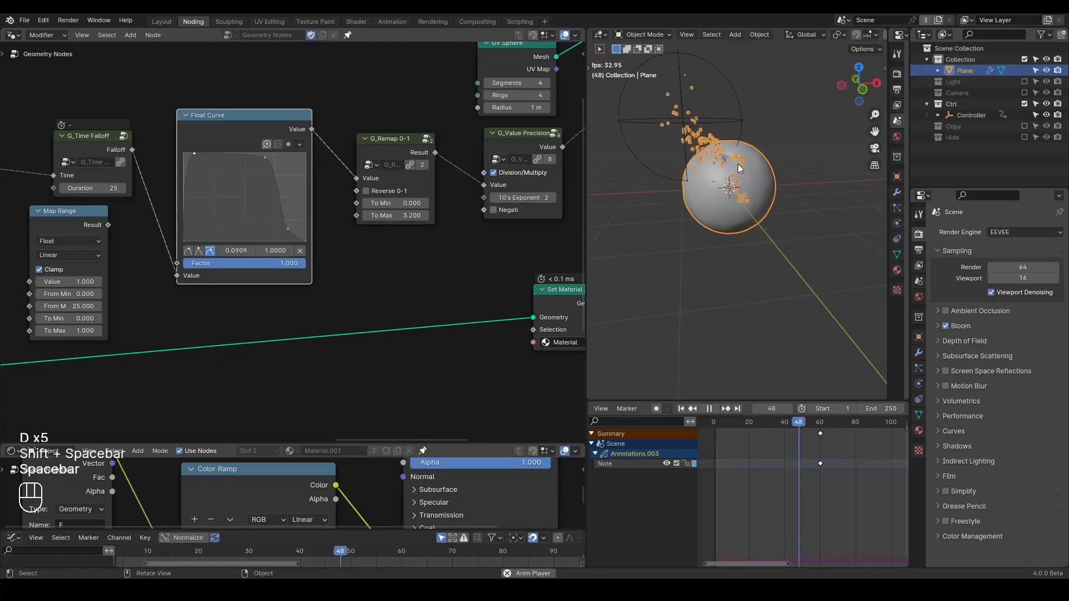
pyautogui.press('space')
pyautogui.hotkey('shift', 'space')
pyautogui.hotkey('shift', 'ctrl', 'alt', 'q')
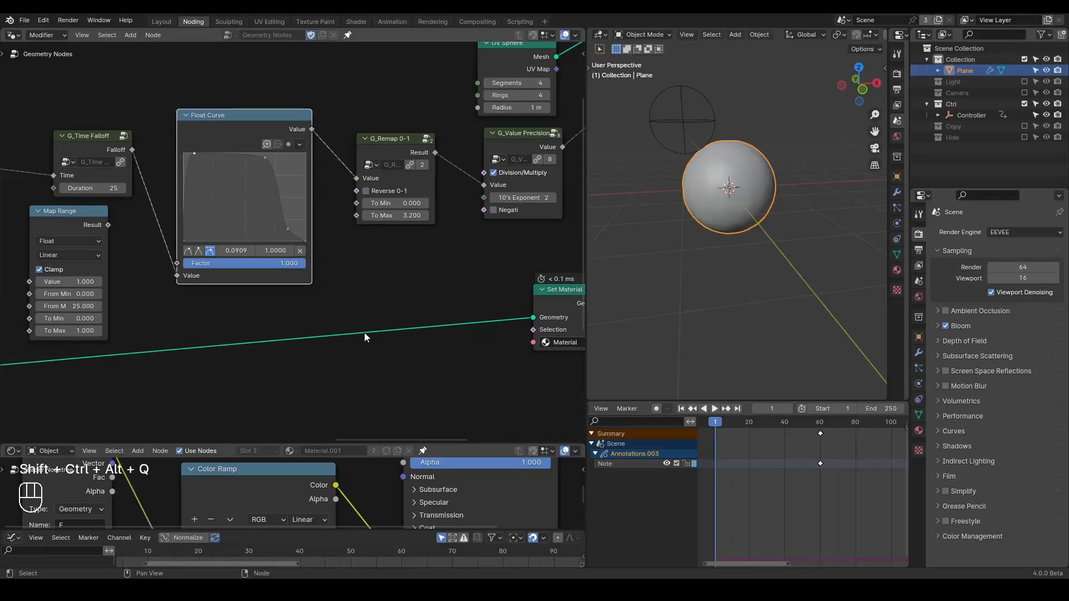
# Extend the geometry node editor over the shader editor area and bring the Volume Cube nodes into view.
pyautogui.scroll(-5, 156, 359)
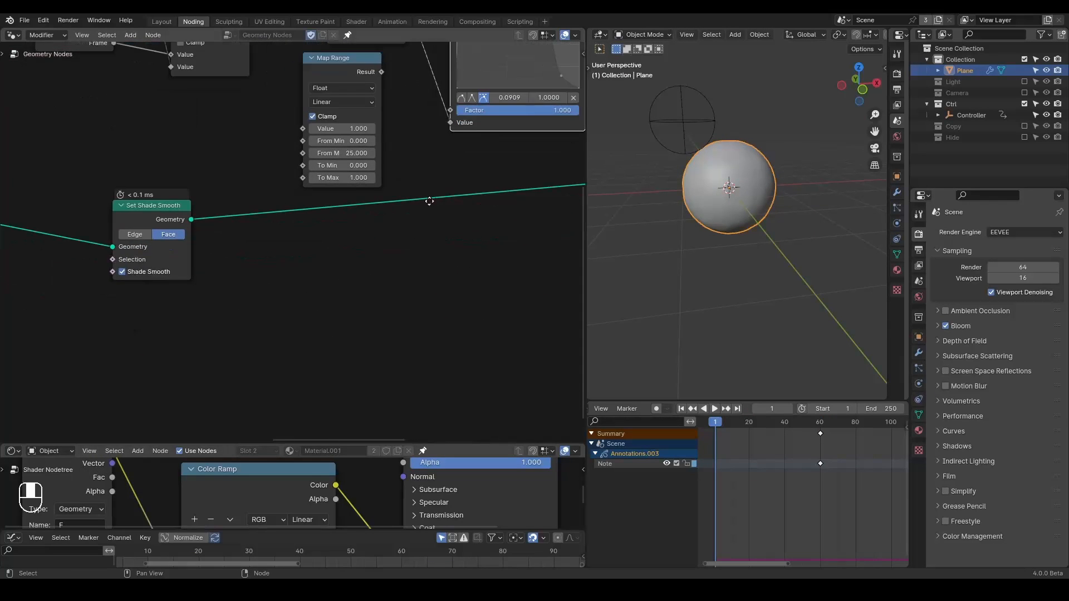
pyautogui.keyDown('ctrl'); pyautogui.moveTo(406, 189); pyautogui.dragTo(289, 334, button='middle'); pyautogui.keyUp('ctrl')
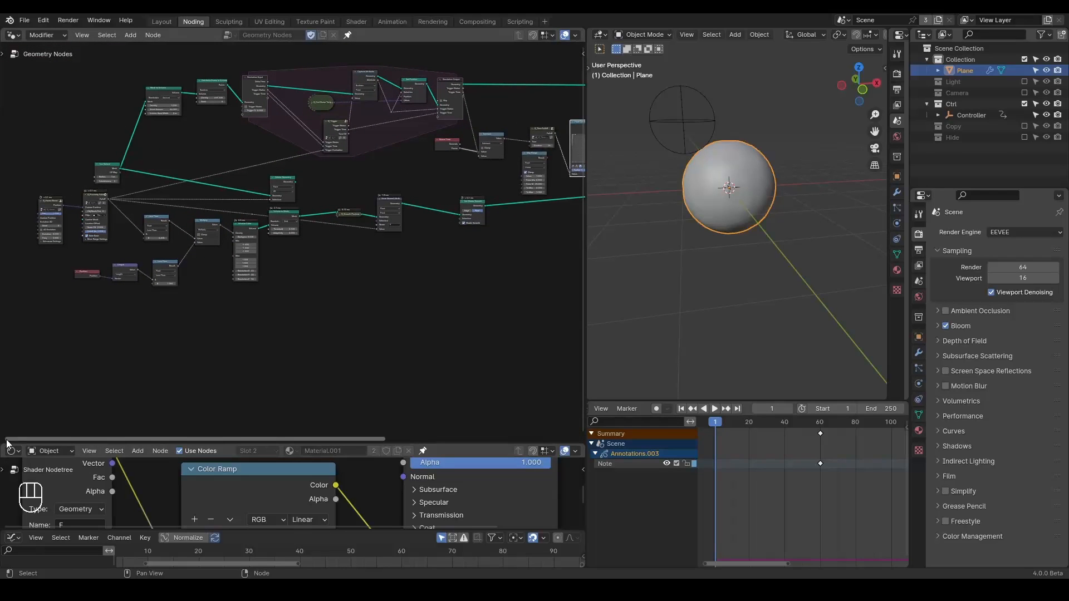
pyautogui.scroll(5, 112, 378)
pyautogui.keyDown('ctrl'); pyautogui.moveTo(334, 406); pyautogui.dragTo(97, 309, button='middle'); pyautogui.keyUp('ctrl')
pyautogui.moveTo(362, 260); pyautogui.dragTo(315, 257, button='middle')
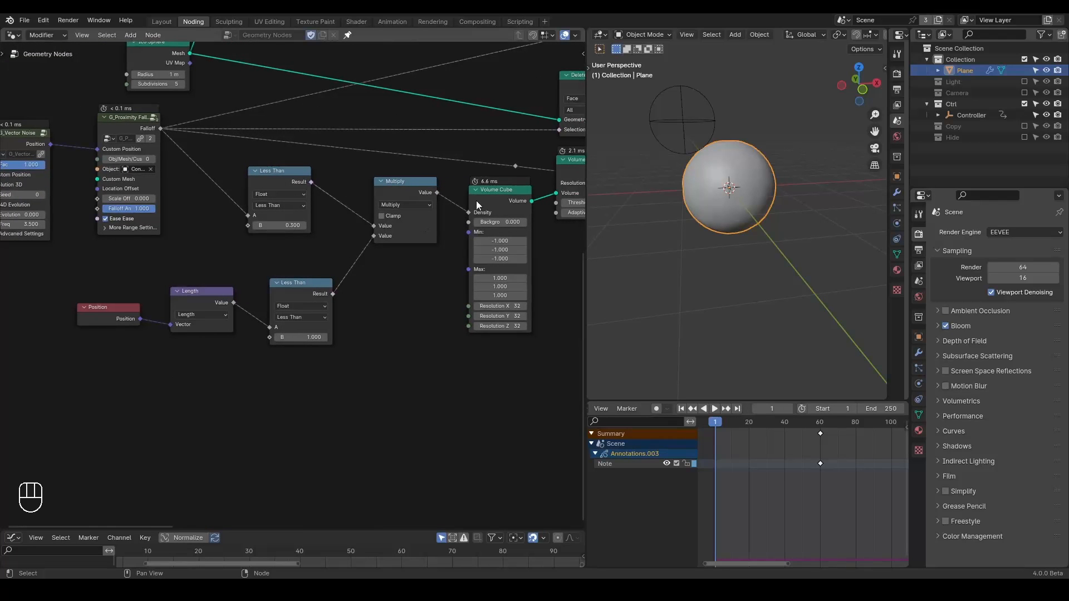
# Preview the Volume Cube output through a Viewer node and place the Viewer below Volume to Mesh.
pyautogui.keyDown('ctrl'); pyautogui.keyDown('shift'); pyautogui.click(514, 199); pyautogui.keyUp('shift'); pyautogui.keyUp('ctrl')
pyautogui.moveTo(506, 203); pyautogui.dragTo(483, 219)
pyautogui.moveTo(573, 206); pyautogui.dragTo(508, 192, button='middle')
pyautogui.moveTo(535, 192); pyautogui.dragTo(509, 275)
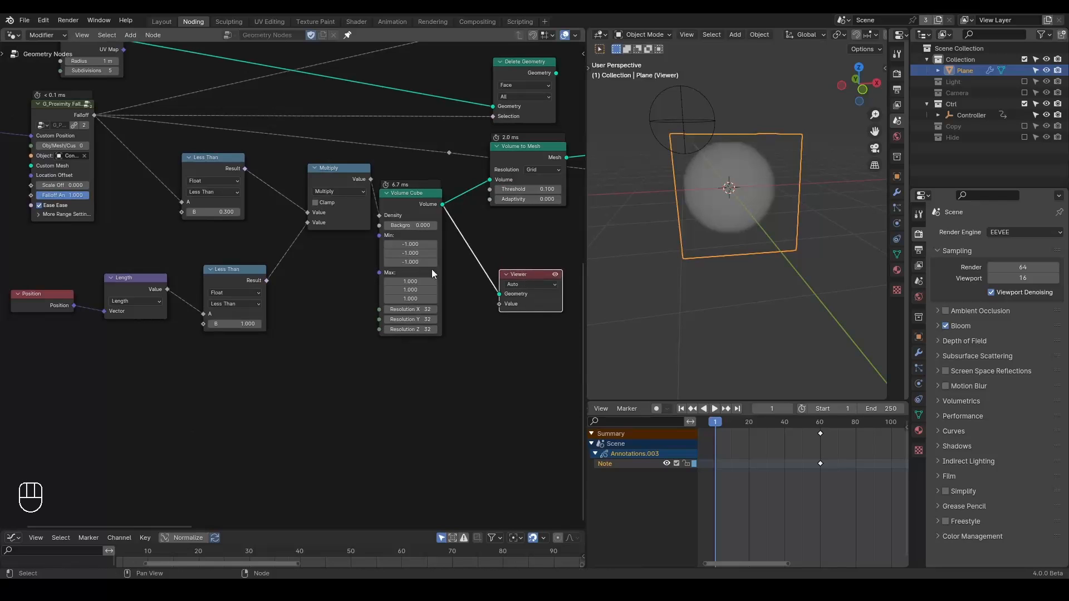
# Move the Multiply, Less Than, Length and Position nodes away from Volume Cube, and shift G_Proximity Falloff closer to G_Vector Noise.
pyautogui.moveTo(296, 250); pyautogui.dragTo(389, 253, button='middle')
pyautogui.click(428, 179)
pyautogui.moveTo(428, 178); pyautogui.dragTo(393, 215)
pyautogui.moveTo(416, 162); pyautogui.dragTo(227, 359)
pyautogui.keyDown('shift'); pyautogui.moveTo(171, 272); pyautogui.dragTo(103, 346); pyautogui.keyUp('shift')
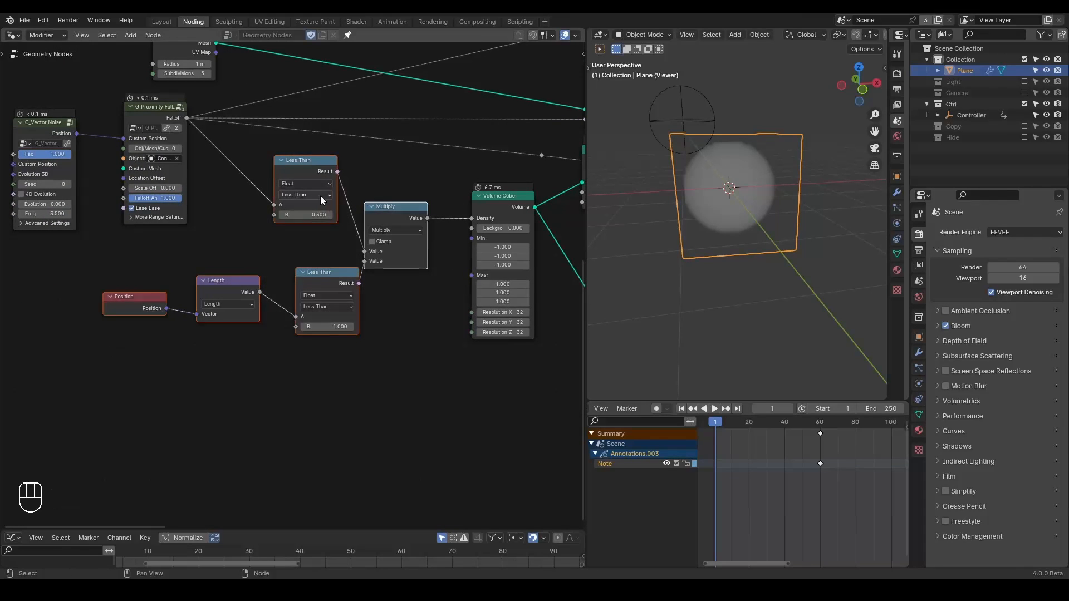
pyautogui.press('g')
pyautogui.click(244, 238)
pyautogui.moveTo(244, 238); pyautogui.dragTo(294, 242, button='middle')
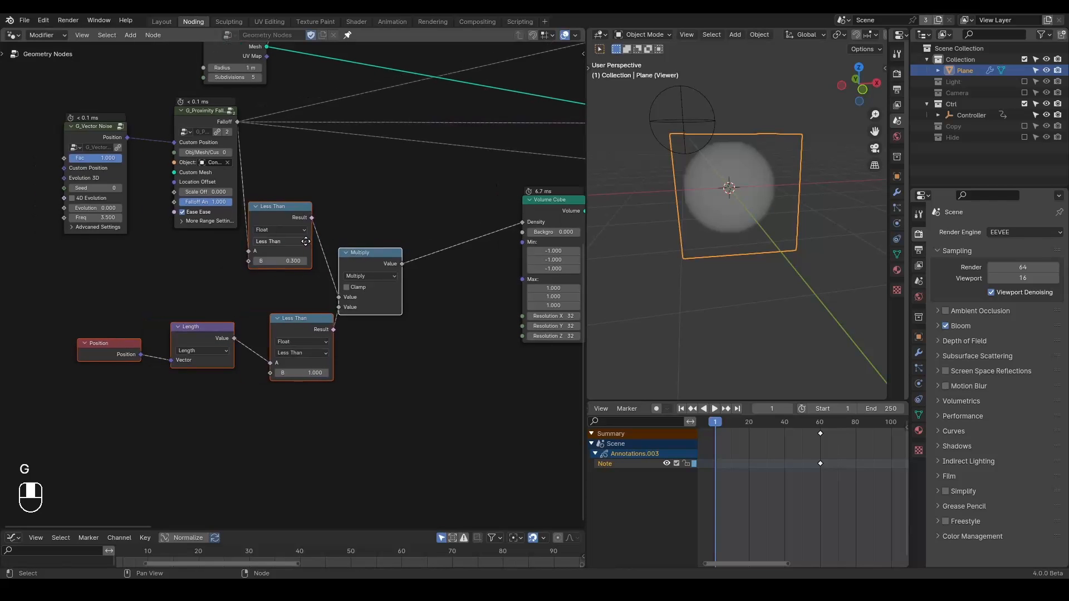
pyautogui.moveTo(201, 119); pyautogui.dragTo(179, 118)
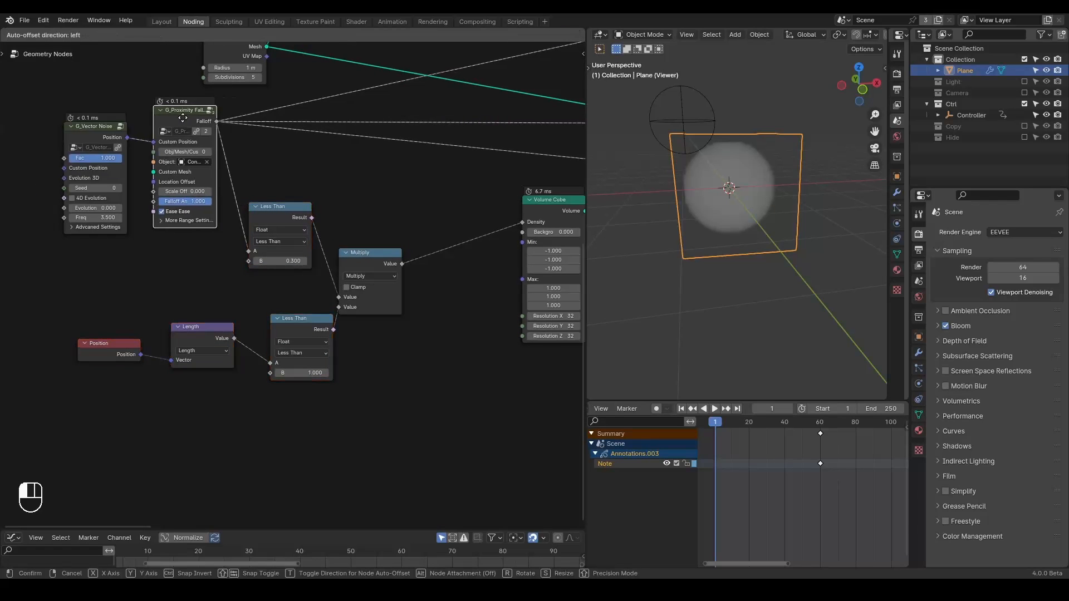
# Add a cylinder mesh object to the scene.
pyautogui.click(755, 96)
pyautogui.hotkey('shift', 'a')
pyautogui.moveTo(751, 83)
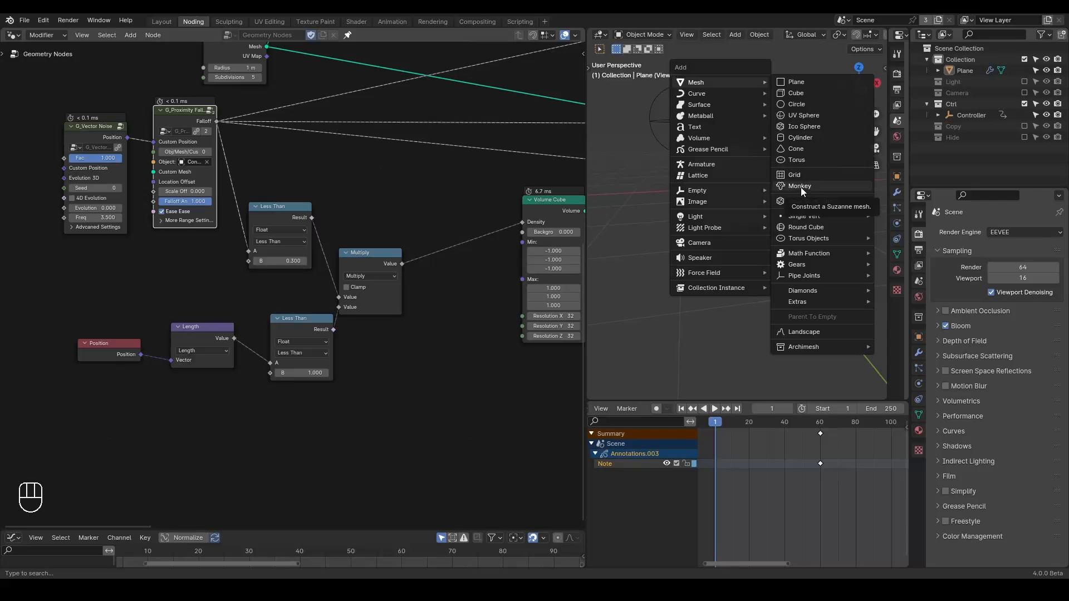
pyautogui.click(817, 139)
pyautogui.scroll(2, 383, 264)
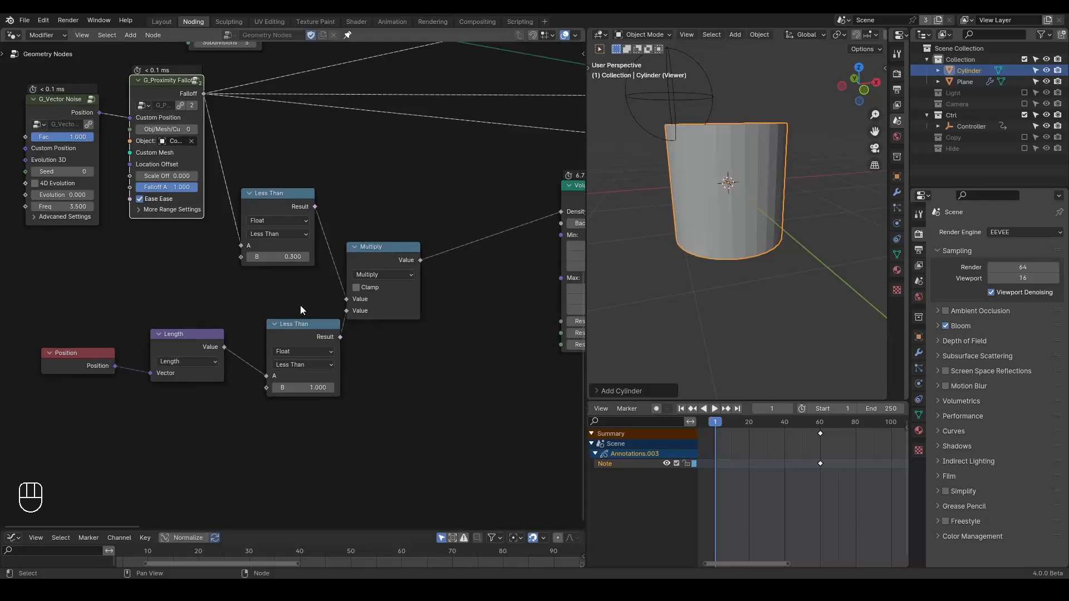
# Bring the Cylinder into the node tree as an Object Info node below the Length node, set to Relative.
pyautogui.click(275, 323)
pyautogui.moveTo(143, 356)
pyautogui.mouseDown(button='middle')
pyautogui.moveTo(106, 345)
pyautogui.moveTo(146, 340)
pyautogui.mouseUp(button='middle')
pyautogui.moveTo(29, 329)
pyautogui.mouseDown()
pyautogui.moveTo(339, 409)
pyautogui.moveTo(22, 365)
pyautogui.mouseUp()
pyautogui.moveTo(967, 65)
pyautogui.mouseDown()
pyautogui.moveTo(436, 177)
pyautogui.moveTo(399, 363)
pyautogui.mouseUp()
pyautogui.moveTo(357, 319)
pyautogui.mouseDown(button='right')
pyautogui.moveTo(385, 329)
pyautogui.moveTo(43, 422)
pyautogui.mouseUp(button='right')
pyautogui.moveTo(390, 383); pyautogui.dragTo(160, 442)
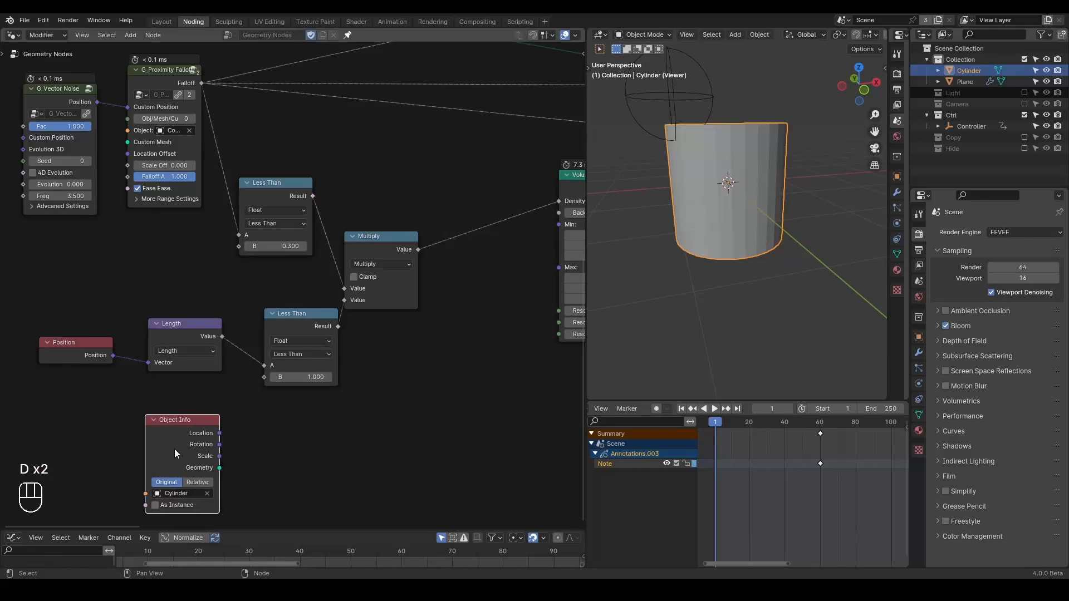
pyautogui.moveTo(216, 460); pyautogui.dragTo(223, 392, button='middle')
pyautogui.click(205, 415)
pyautogui.moveTo(301, 374); pyautogui.dragTo(252, 383, button='middle')
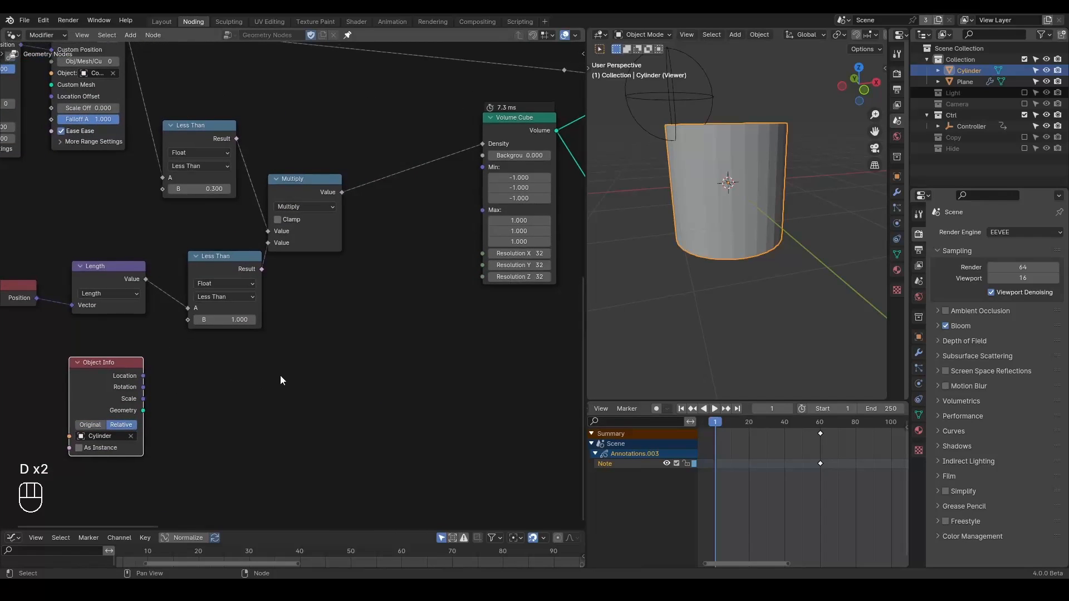
# Circle the Volume Cube's resolution values with an annotation.
pyautogui.scroll(-2, 400, 274)
pyautogui.moveTo(445, 244)
pyautogui.mouseDown()
pyautogui.moveTo(547, 260)
pyautogui.moveTo(415, 255)
pyautogui.mouseUp()
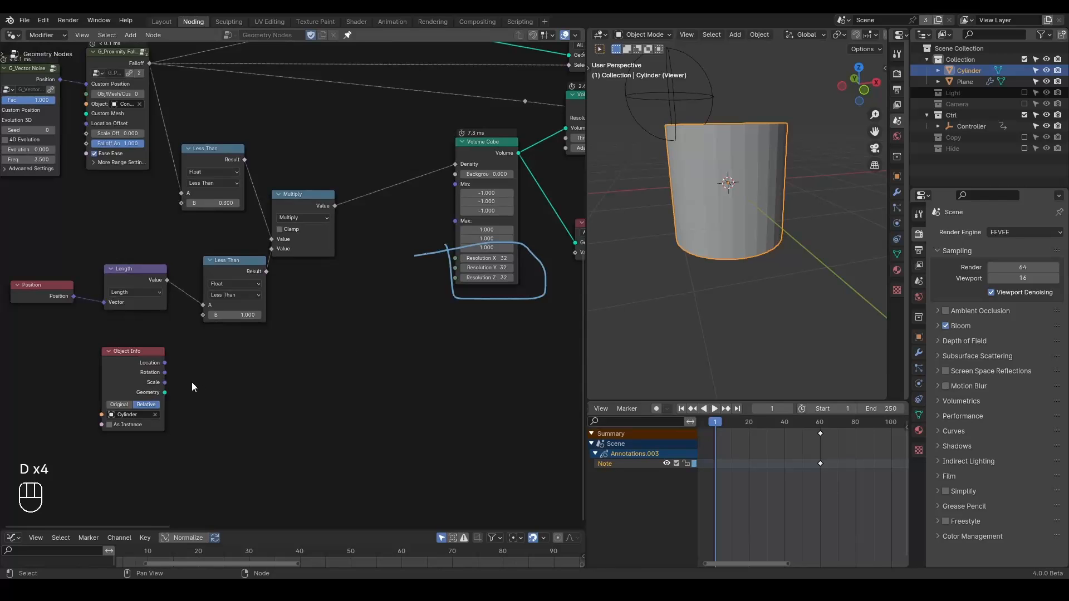
# Add a G_Is Inside Volume node, feed it the Cylinder's geometry, and connect its Yes output to Multiply's second value.
pyautogui.hotkey('ctrl', 'a')
pyautogui.click(220, 371)
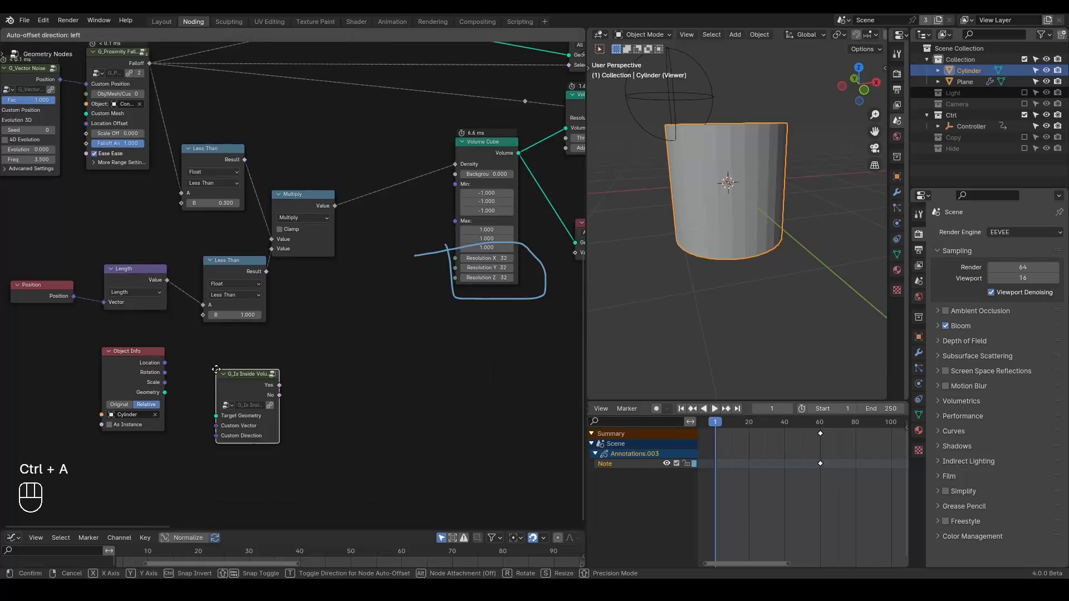
pyautogui.click(204, 350)
pyautogui.moveTo(165, 393); pyautogui.dragTo(336, 233)
pyautogui.moveTo(422, 206); pyautogui.dragTo(326, 202, button='middle')
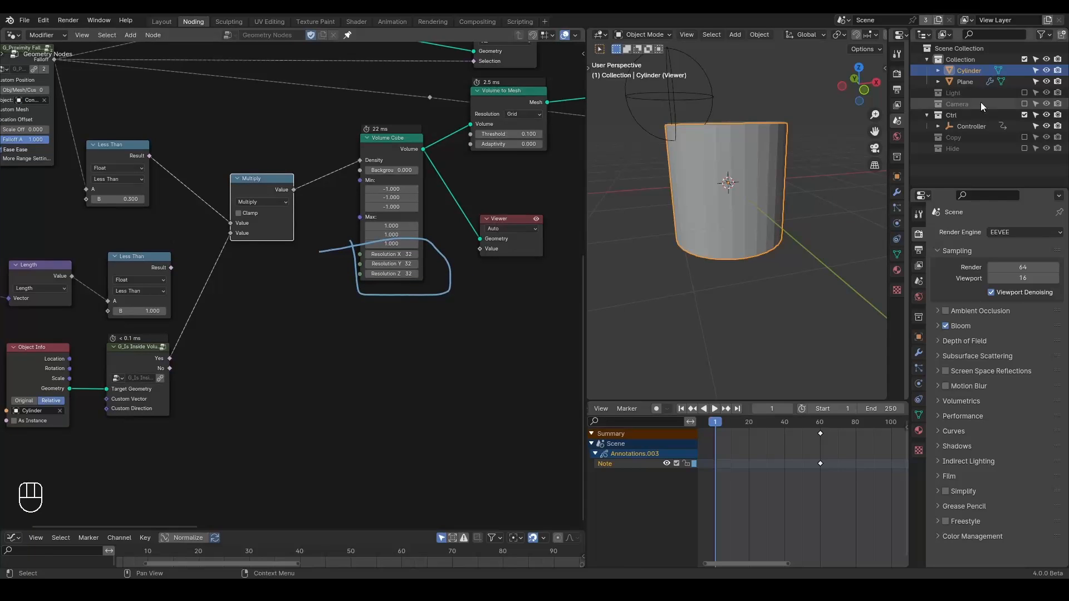
# Move the Cylinder into the Hide collection and erase the annotation around the Volume Cube's resolution values.
pyautogui.moveTo(961, 71); pyautogui.dragTo(964, 146)
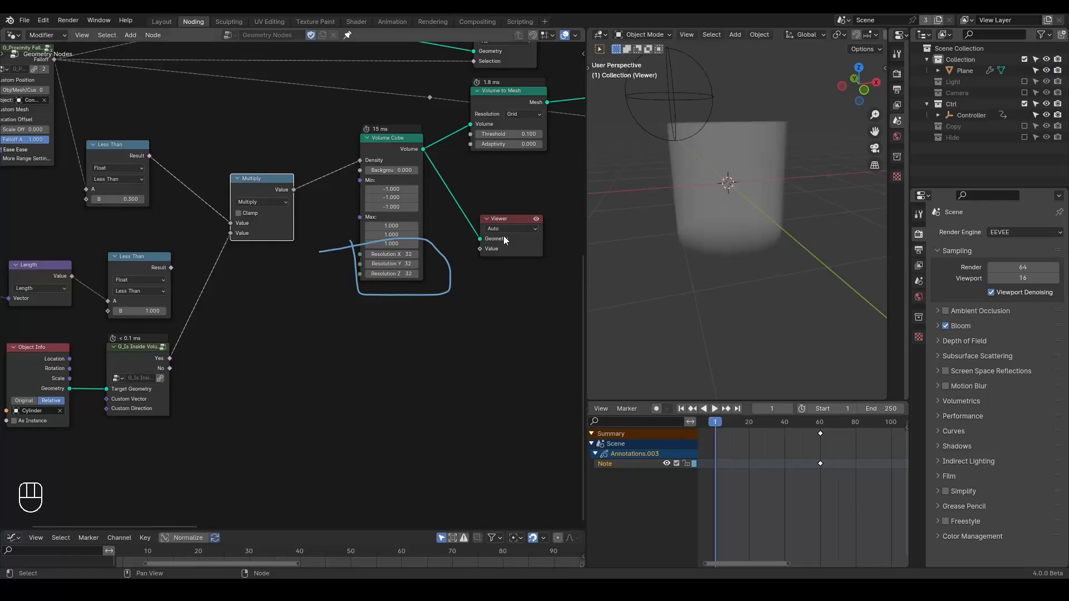
pyautogui.moveTo(459, 232)
pyautogui.mouseDown(button='right')
pyautogui.moveTo(382, 257)
pyautogui.moveTo(405, 273)
pyautogui.mouseUp(button='right')
pyautogui.moveTo(297, 326); pyautogui.dragTo(371, 309, button='middle')
pyautogui.moveTo(472, 122); pyautogui.dragTo(455, 144)
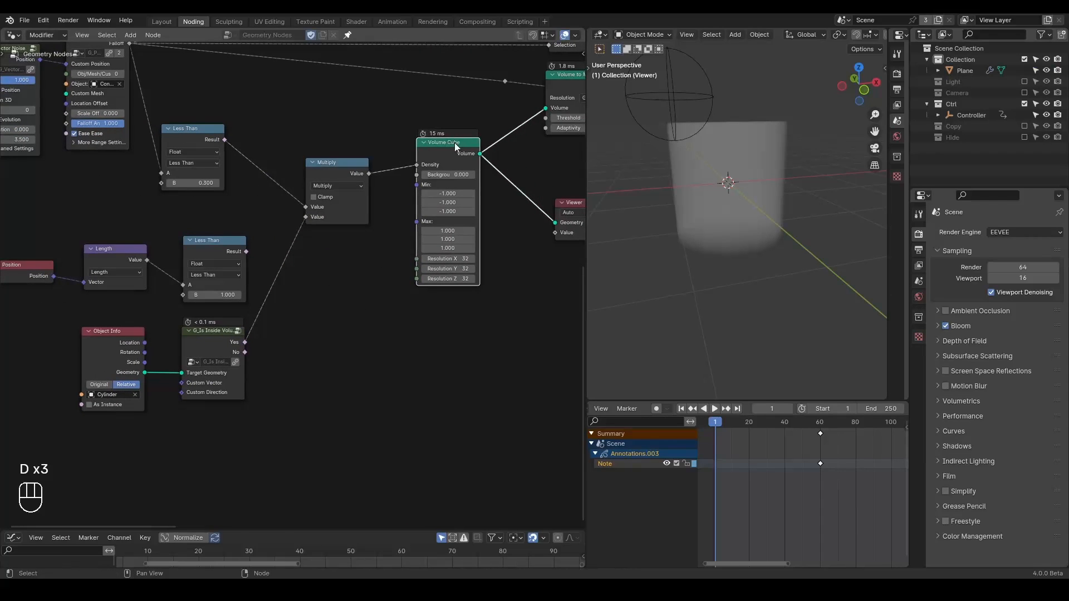
# Move the unused Position, Length and Less Than nodes aside and shift Object Info closer to G_Is Inside Volume.
pyautogui.moveTo(276, 233); pyautogui.dragTo(1, 323)
pyautogui.press('g')
pyautogui.click(149, 257)
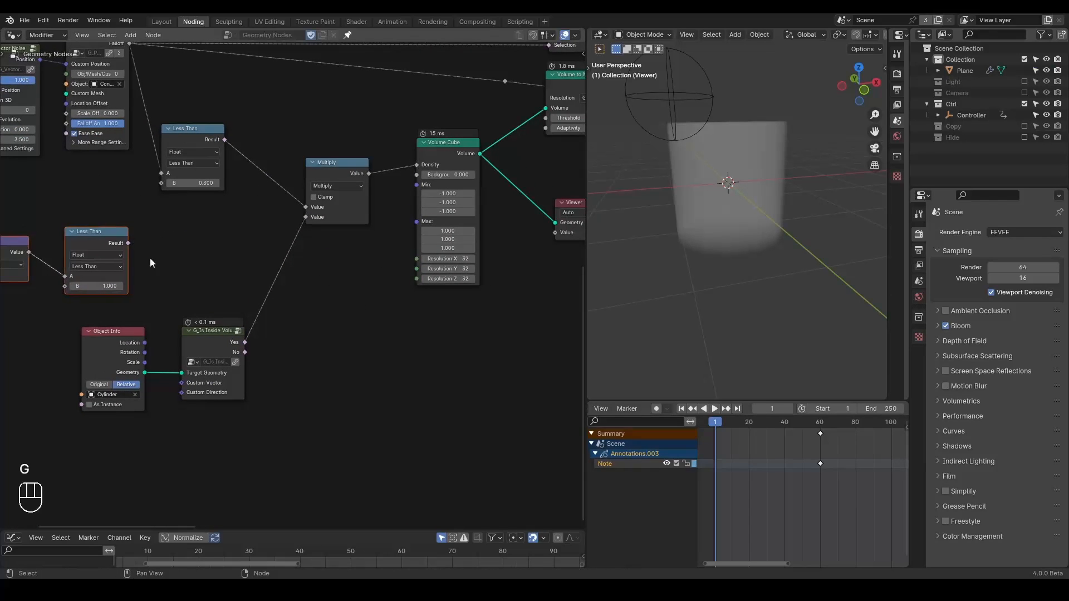
pyautogui.moveTo(110, 344); pyautogui.dragTo(127, 344)
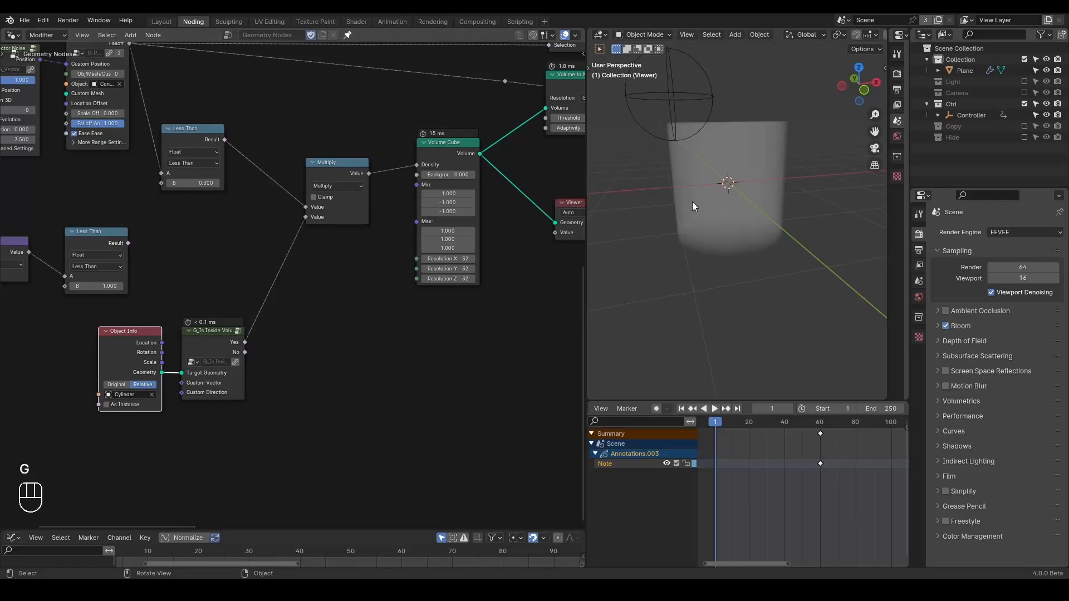
# Turn off the Viewer node's preview of the Volume Cube output.
pyautogui.moveTo(513, 231); pyautogui.dragTo(426, 339, button='middle')
pyautogui.click(497, 227)
pyautogui.scroll(-2, 270, 149)
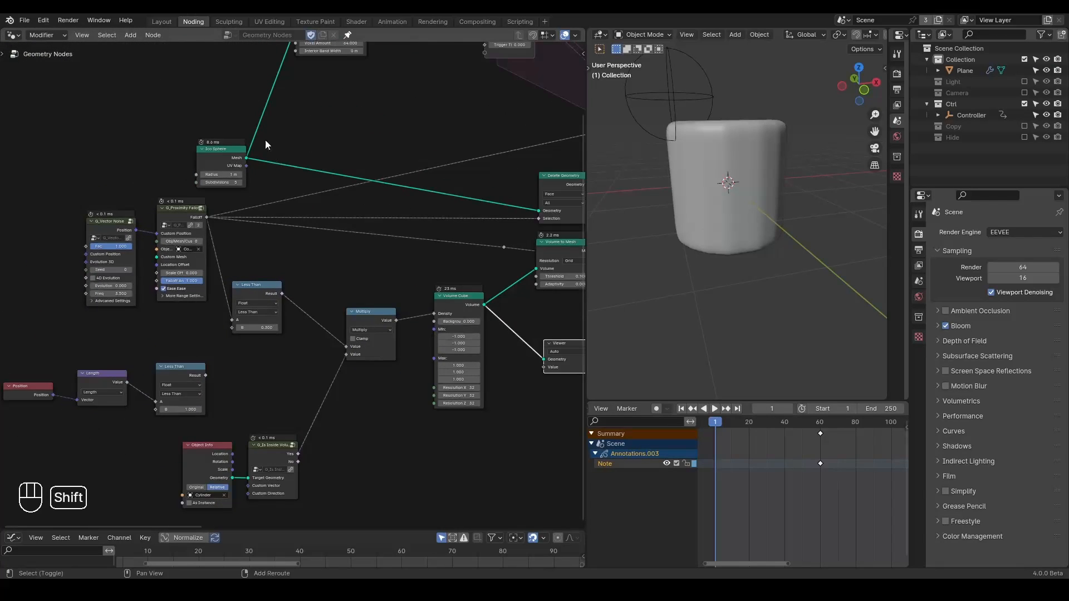
# Add a reroute on the Ico Sphere's mesh links and feed it the Object Info geometry in place of the sphere.
pyautogui.keyDown('shift'); pyautogui.moveTo(261, 135); pyautogui.dragTo(266, 167, button='right'); pyautogui.keyUp('shift')
pyautogui.moveTo(298, 455); pyautogui.dragTo(312, 284)
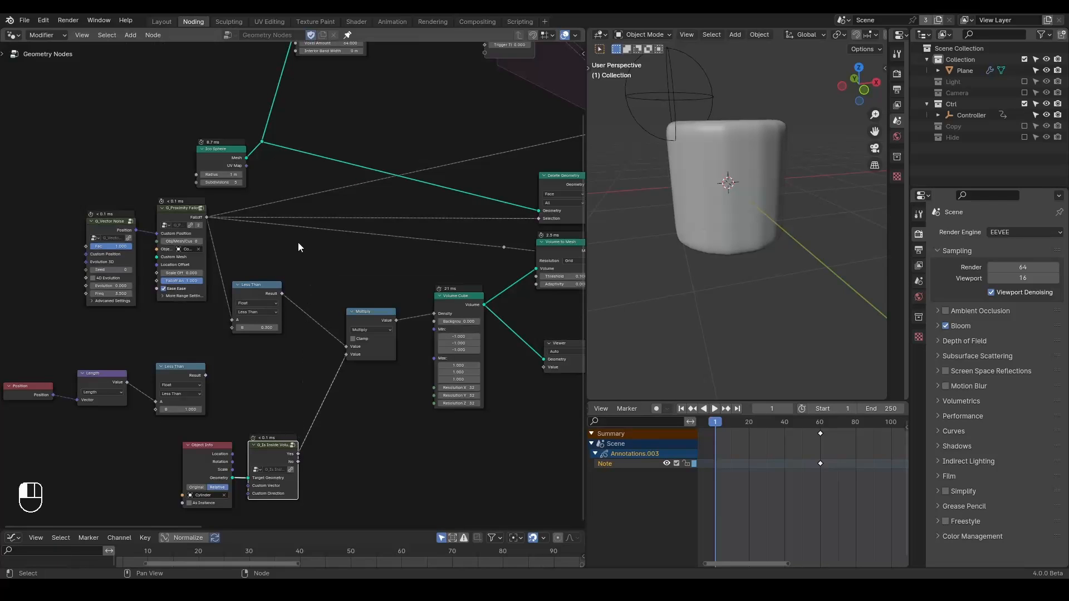
pyautogui.moveTo(233, 478); pyautogui.dragTo(262, 141)
# Play the animation to check the Cylinder's erosion and return to the first frame.
pyautogui.press('space')
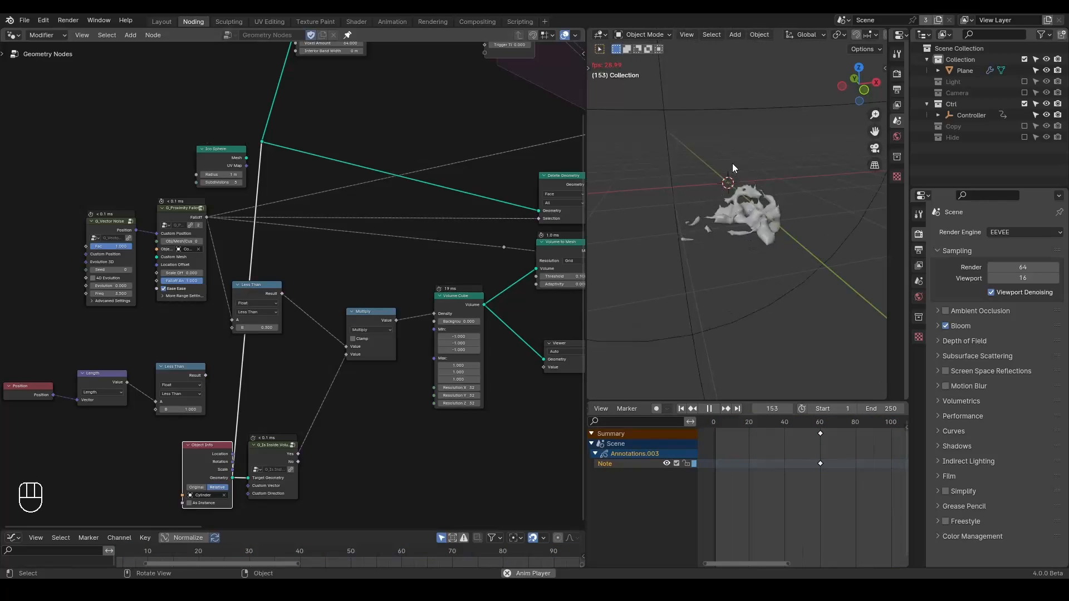
pyautogui.press('space')
pyautogui.hotkey('shift', 'space')
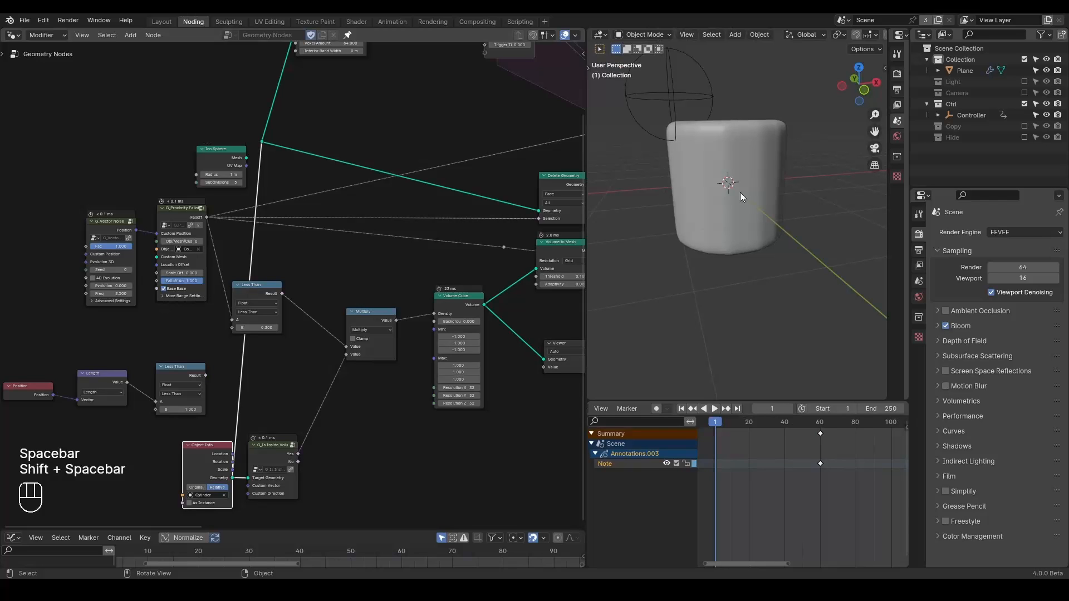
pyautogui.moveTo(390, 176); pyautogui.dragTo(364, 205, button='middle')
pyautogui.moveTo(428, 361); pyautogui.dragTo(411, 274, button='middle')
pyautogui.scroll(2, 411, 274)
pyautogui.moveTo(499, 268); pyautogui.dragTo(387, 285, button='middle')
pyautogui.scroll(2, 386, 286)
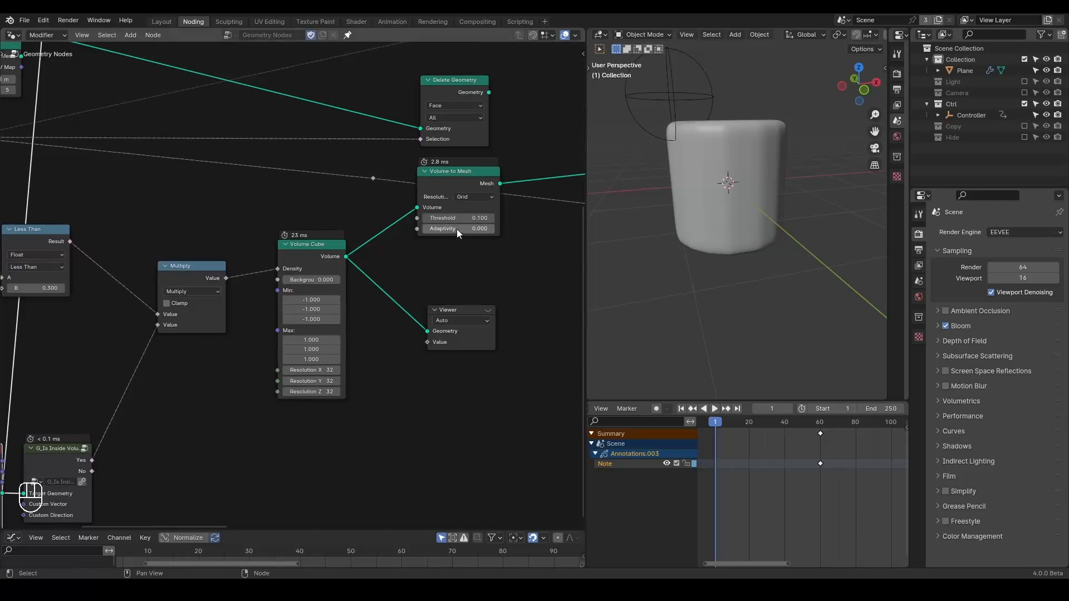
pyautogui.hotkey('shift', 'space')
pyautogui.keyDown('ctrl'); pyautogui.moveTo(365, 149); pyautogui.dragTo(416, 348, button='middle'); pyautogui.keyUp('ctrl')
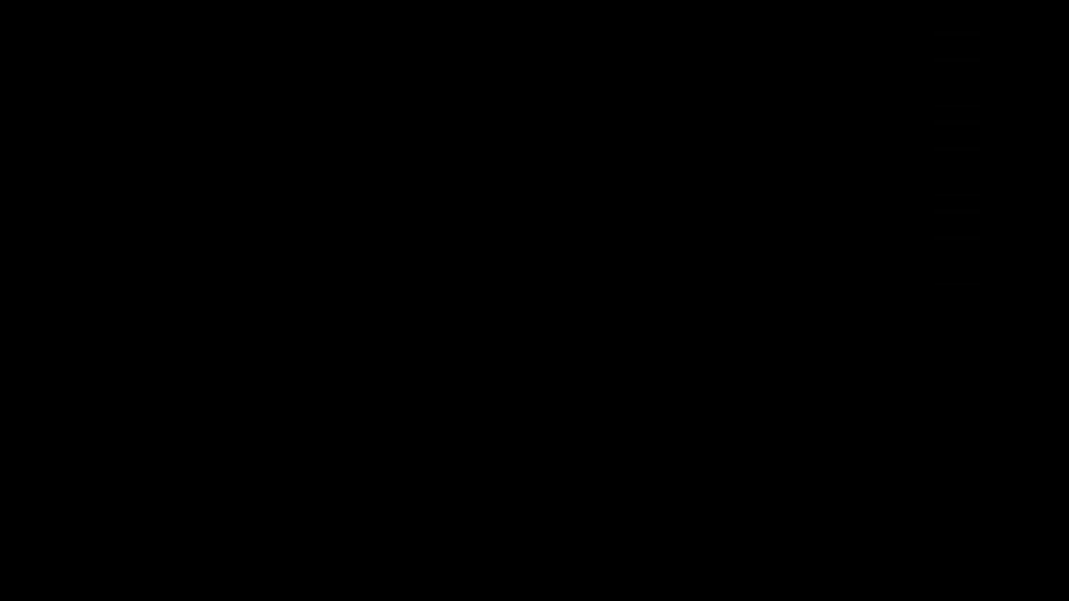